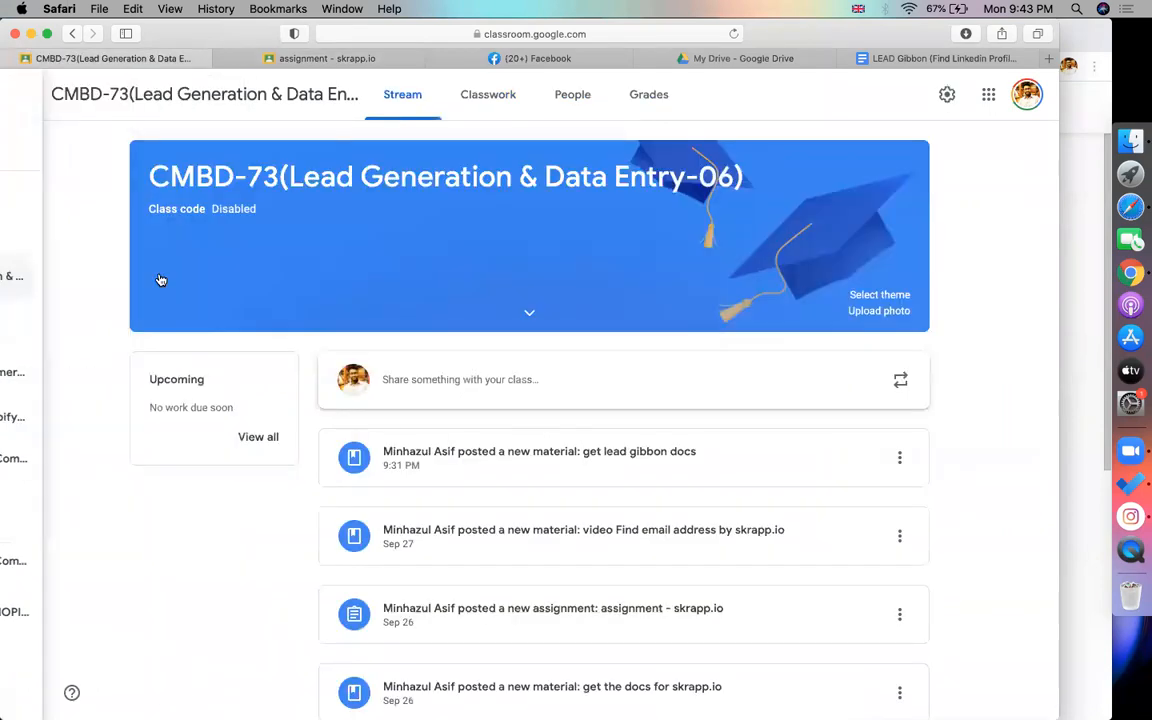
# Rename the epi-05 topic, replacing LeadGibbon with Skrapp.io
pyautogui.click(488, 100)
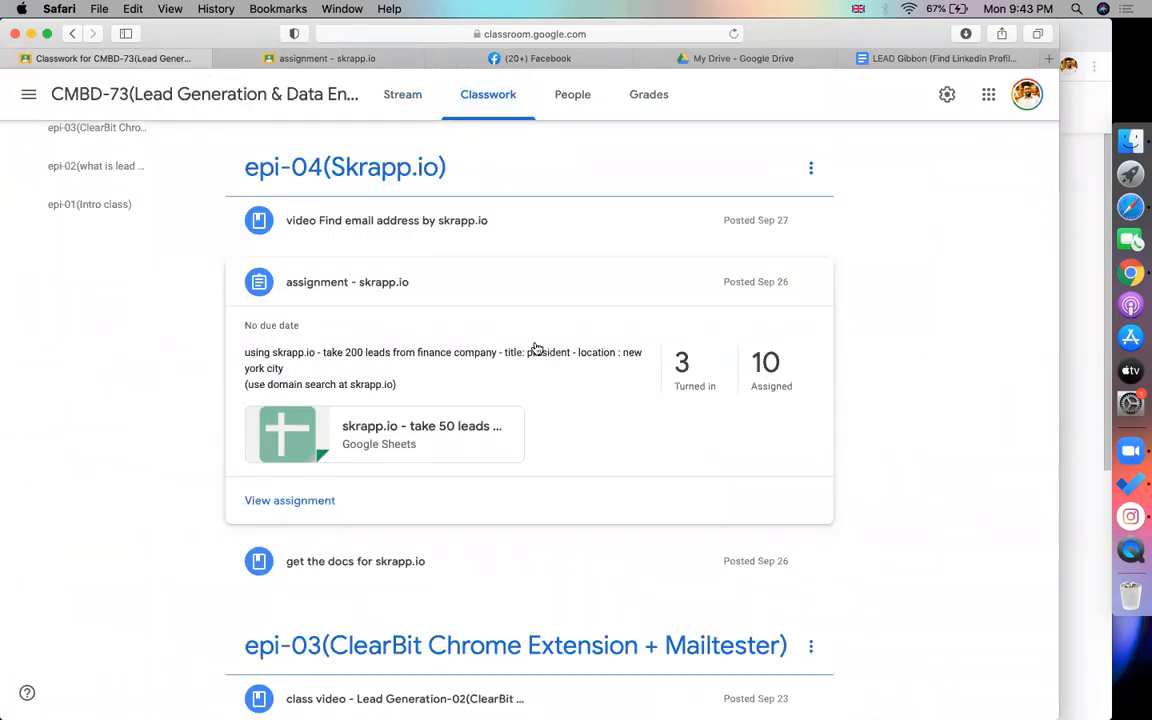
pyautogui.scroll(3, 930, 330)
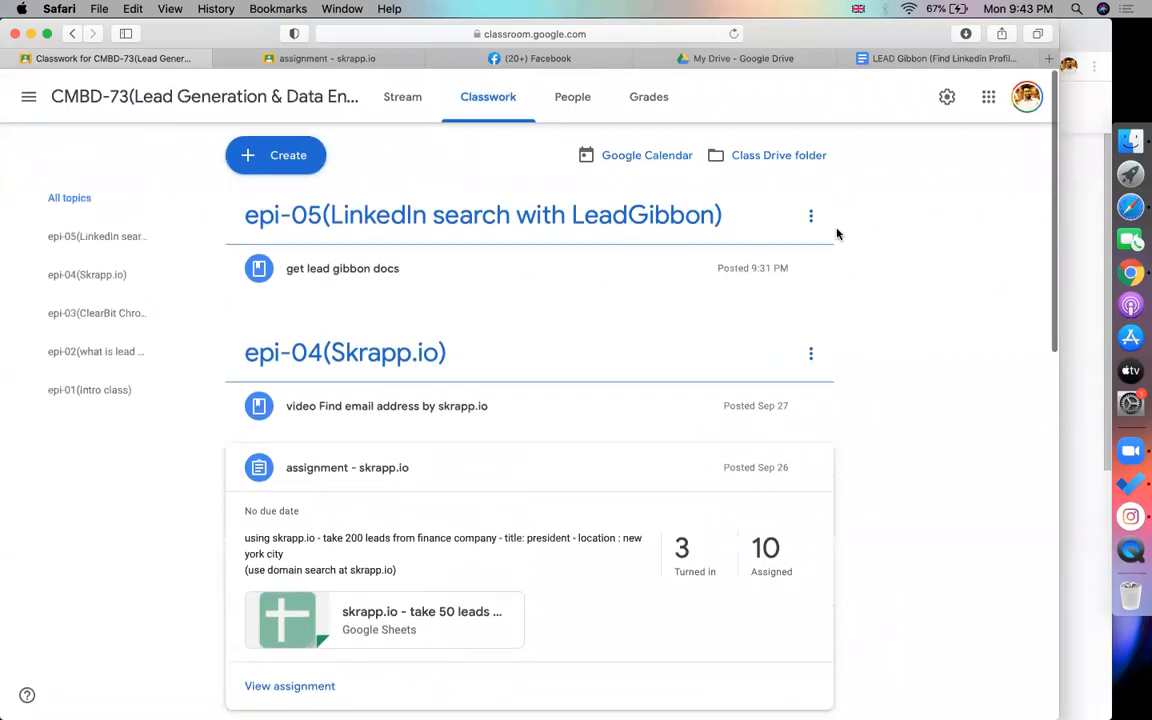
pyautogui.click(811, 215)
pyautogui.click(752, 247)
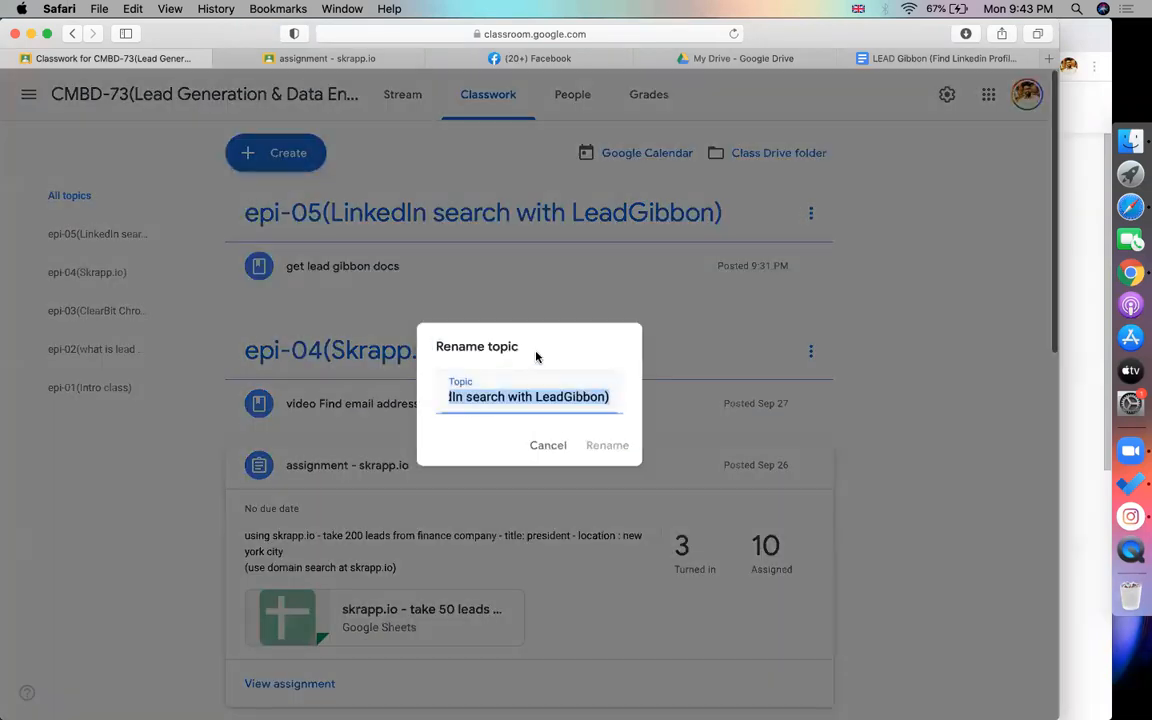
pyautogui.click(557, 395)
pyautogui.moveTo(605, 396); pyautogui.dragTo(540, 398)
pyautogui.write('Skrapp.io')
pyautogui.click(620, 442)
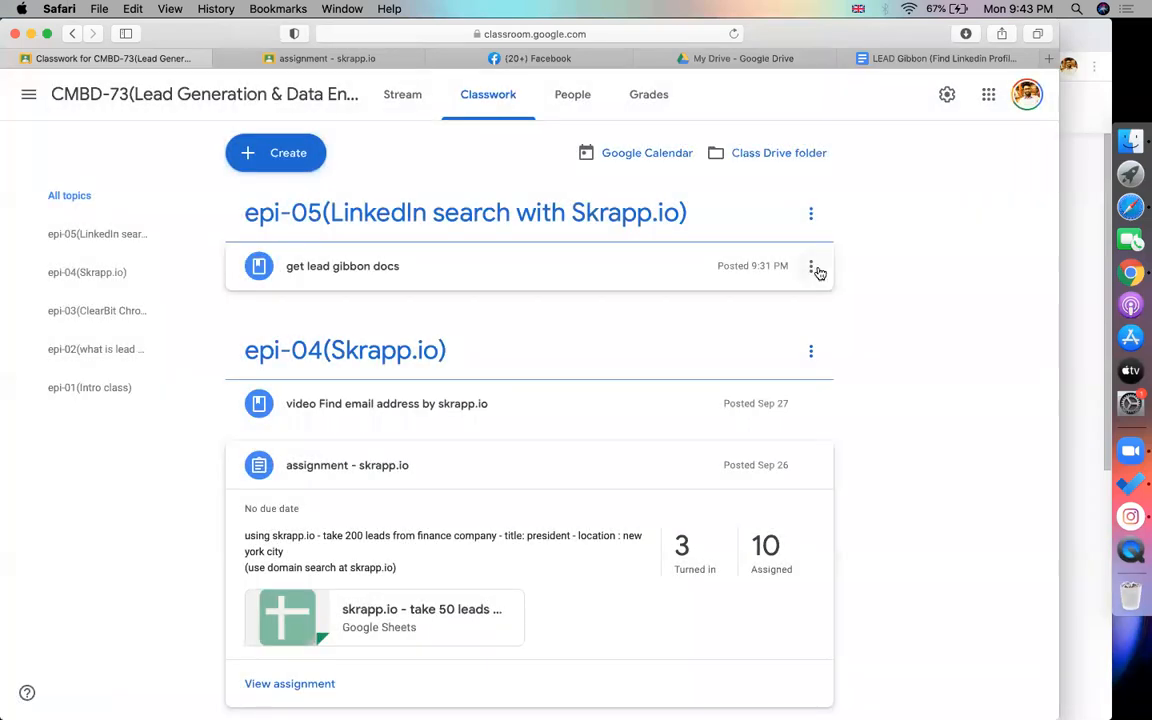
# Delete the get lead gibbon docs material from the topic
pyautogui.click(811, 266)
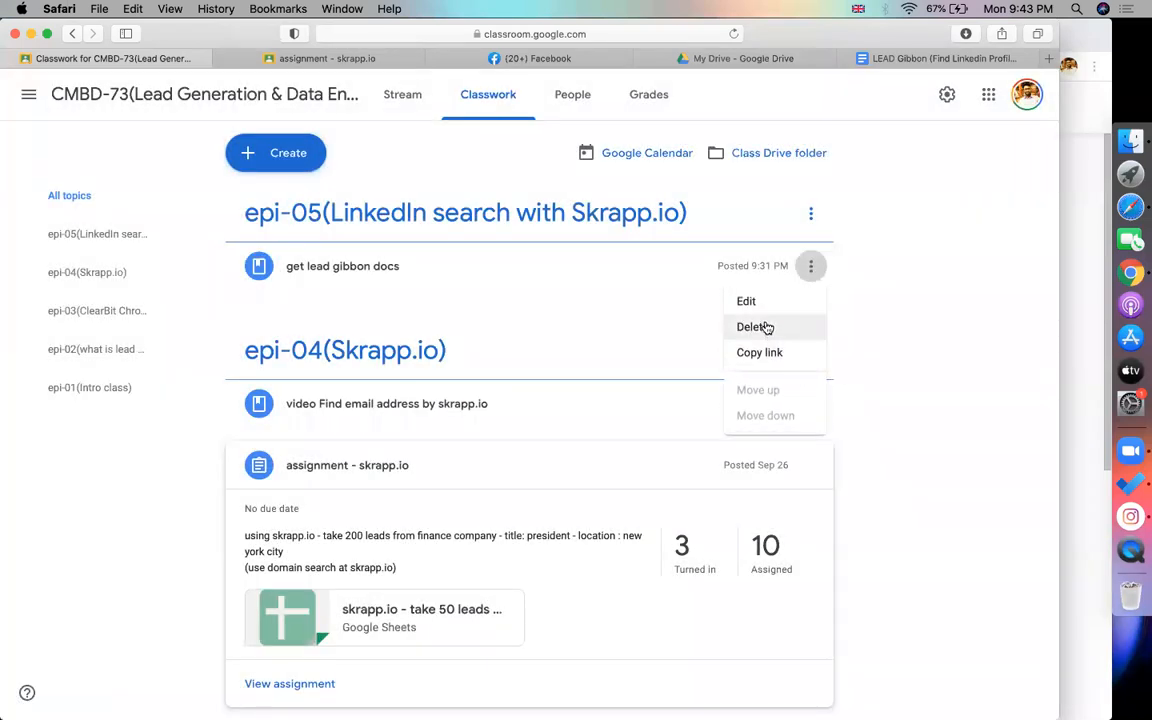
pyautogui.click(755, 327)
pyautogui.click(601, 428)
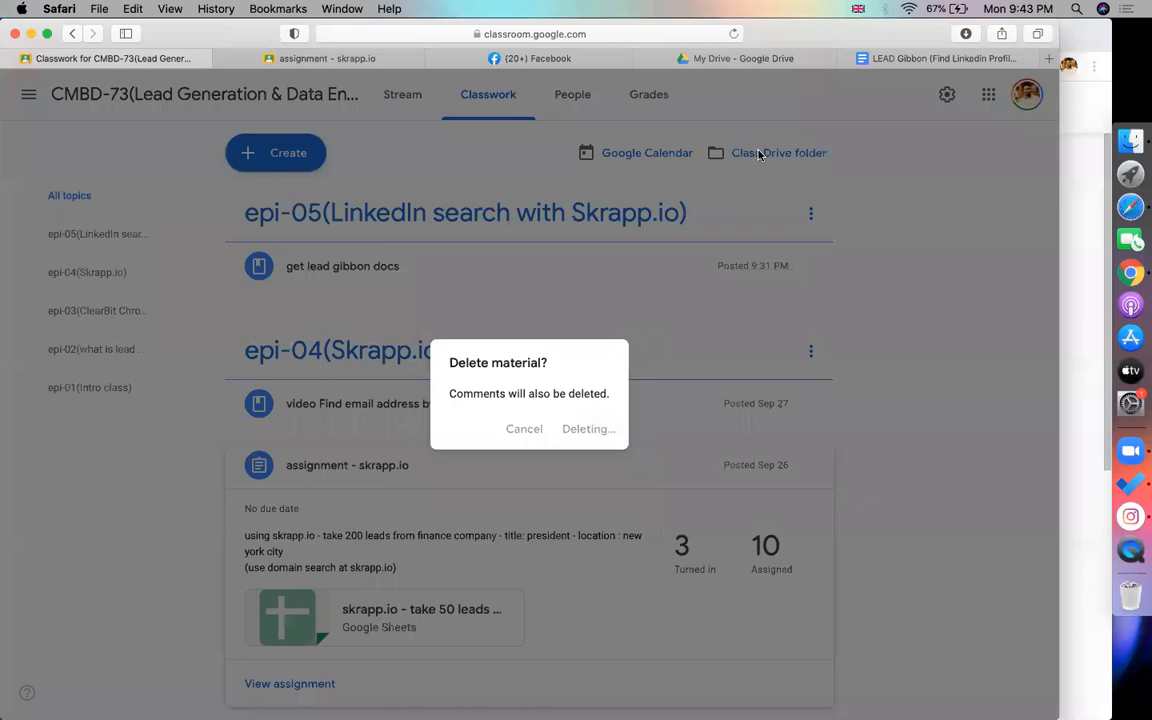
pyautogui.click(865, 58)
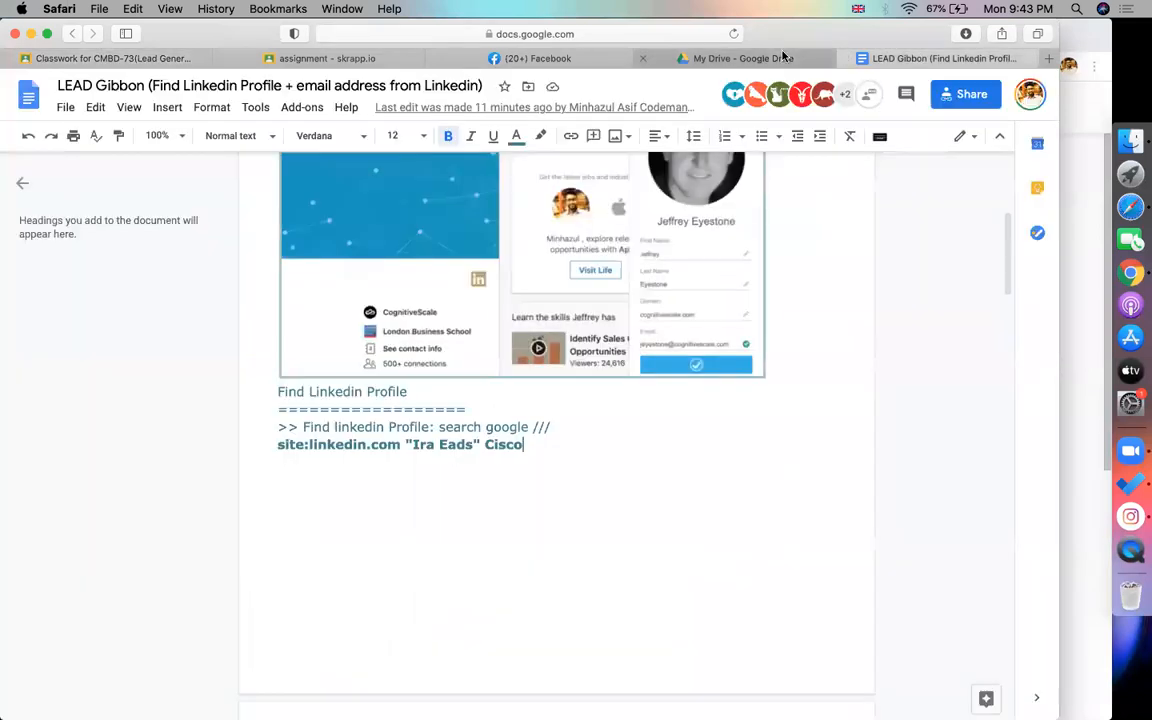
# Find and open the Lead_Scrapper: How I find email address document from Google Drive
pyautogui.click(784, 57)
pyautogui.click(390, 93)
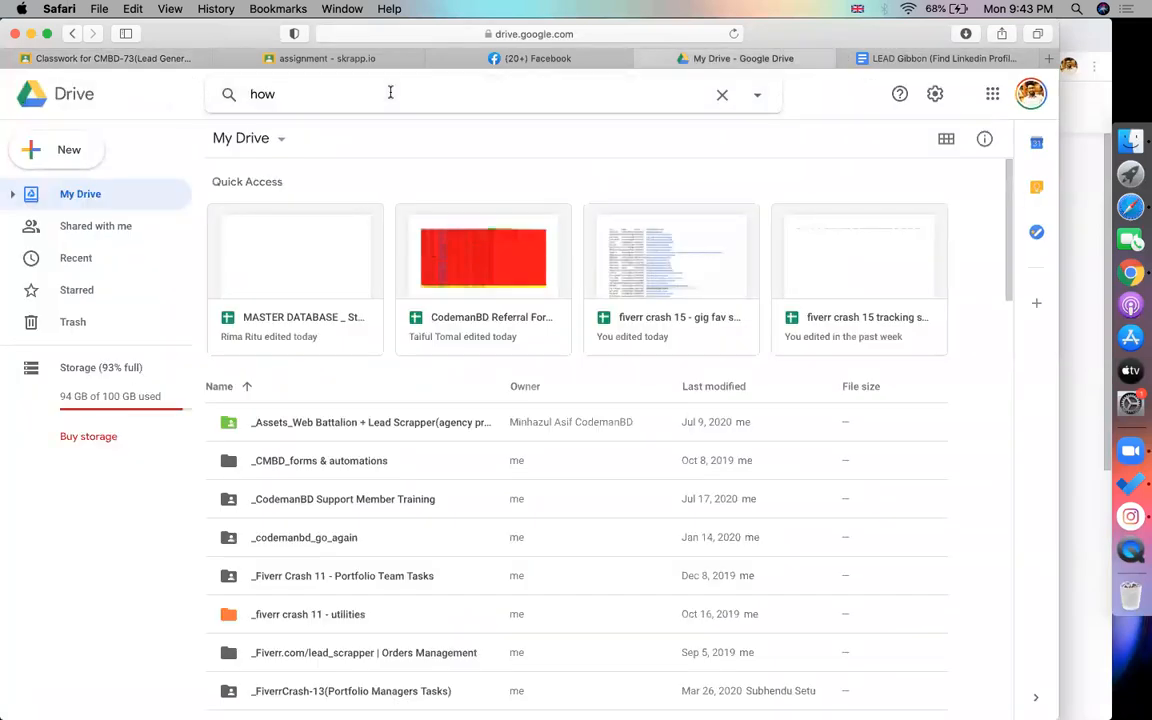
pyautogui.write('i')
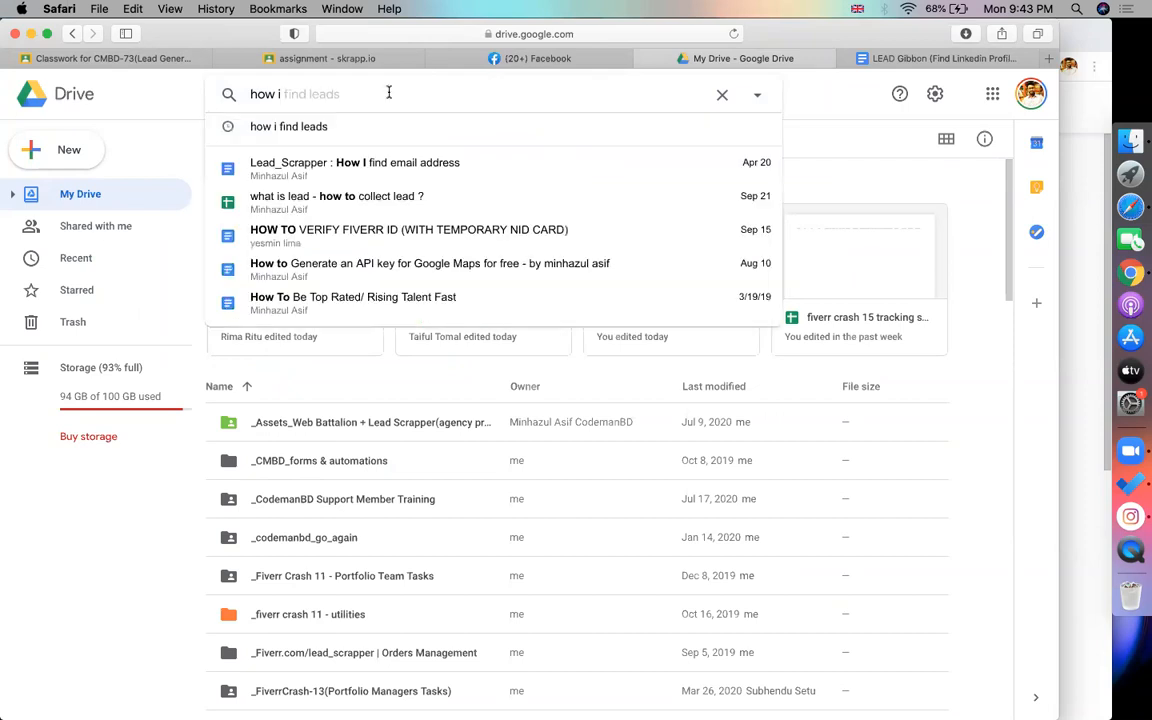
pyautogui.click(334, 164)
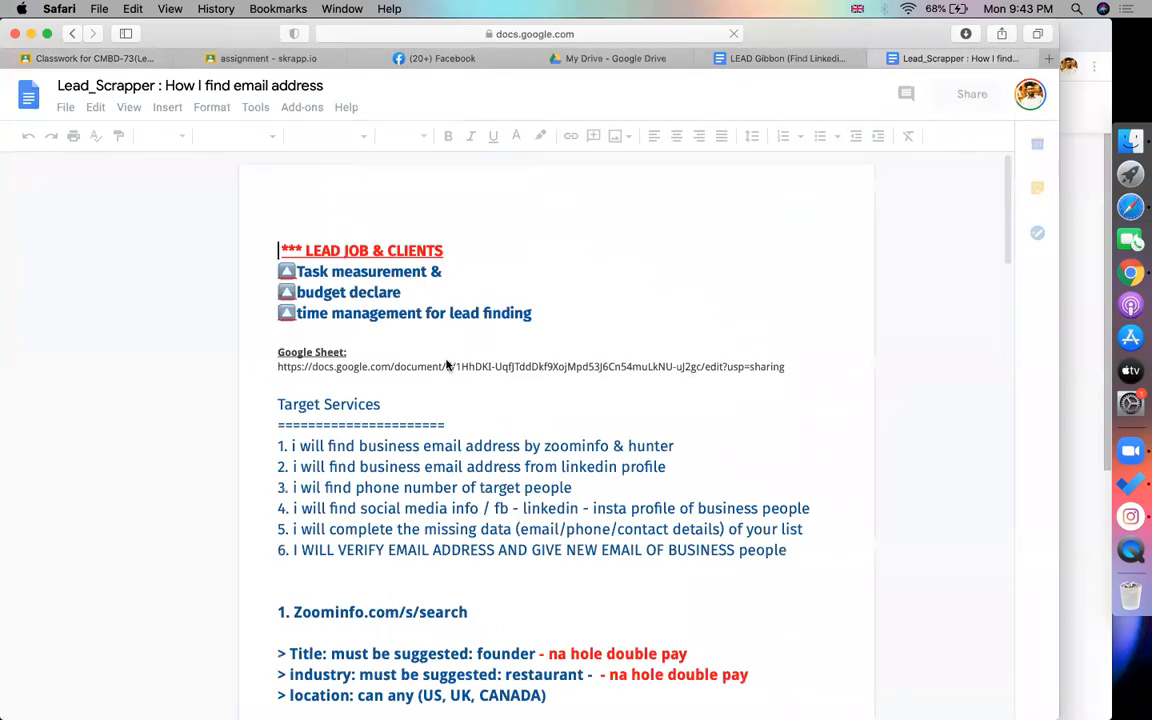
# Select the Google Sheet link under the 4. Skrapp.io section
pyautogui.scroll(-15, 446, 364)
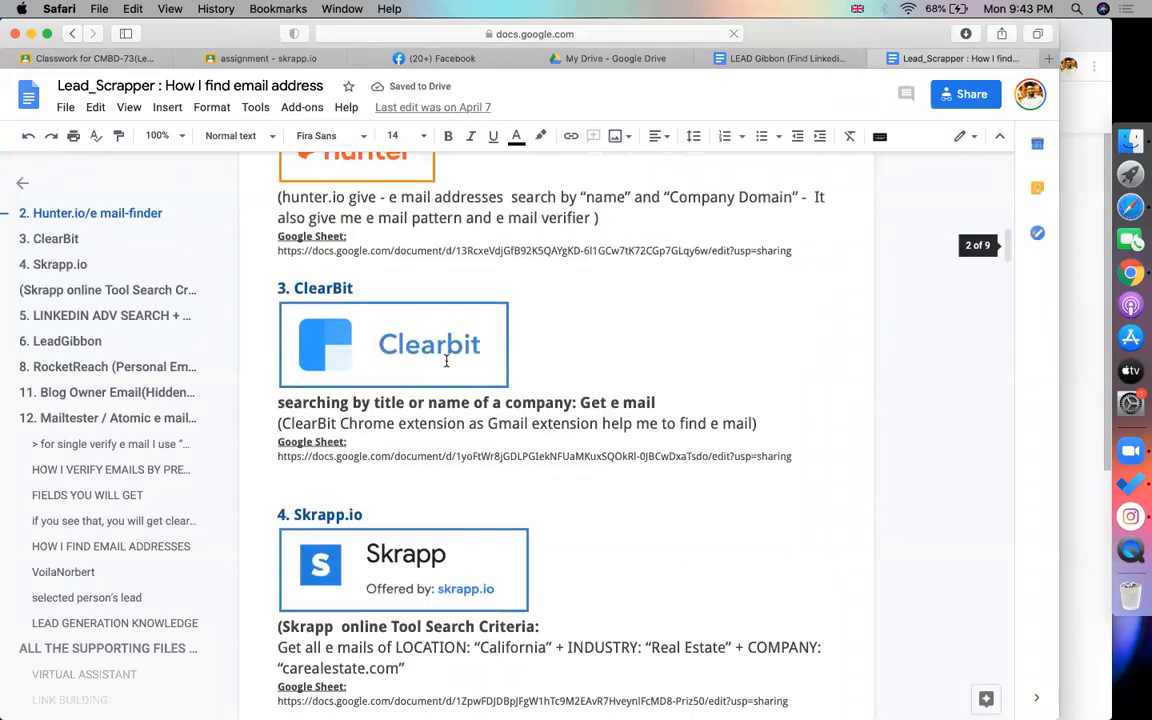
pyautogui.scroll(-10, 446, 362)
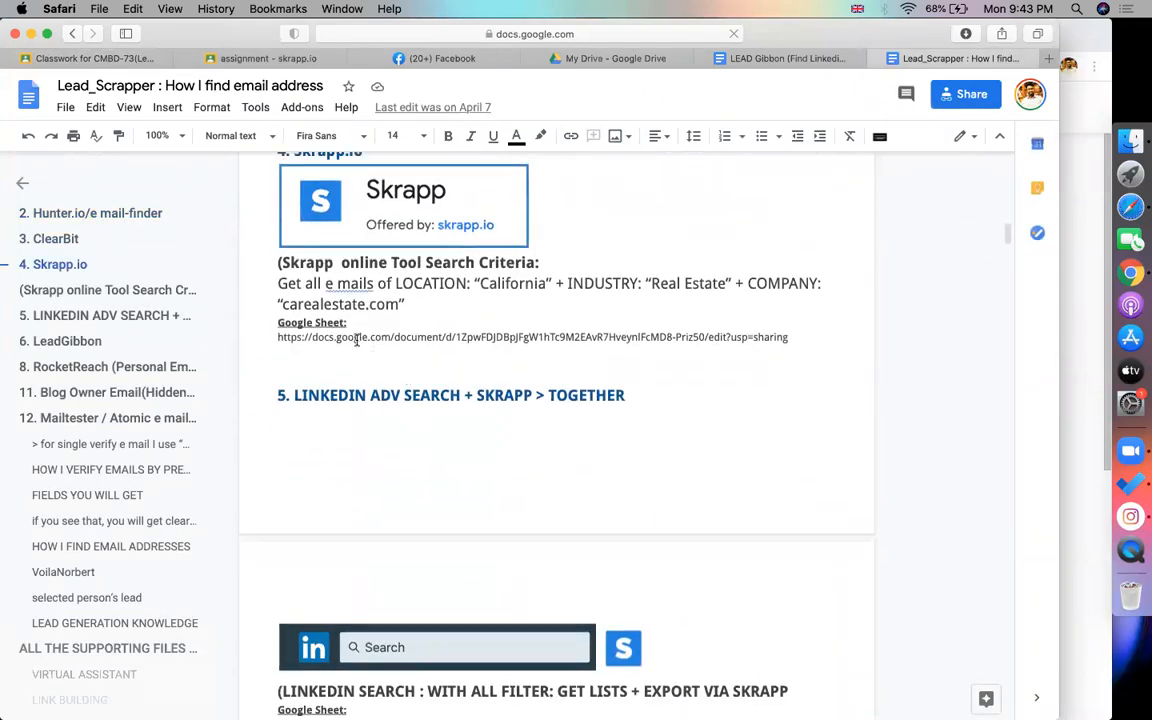
pyautogui.doubleClick(355, 338)
pyautogui.tripleClick(355, 338)
pyautogui.click(375, 337)
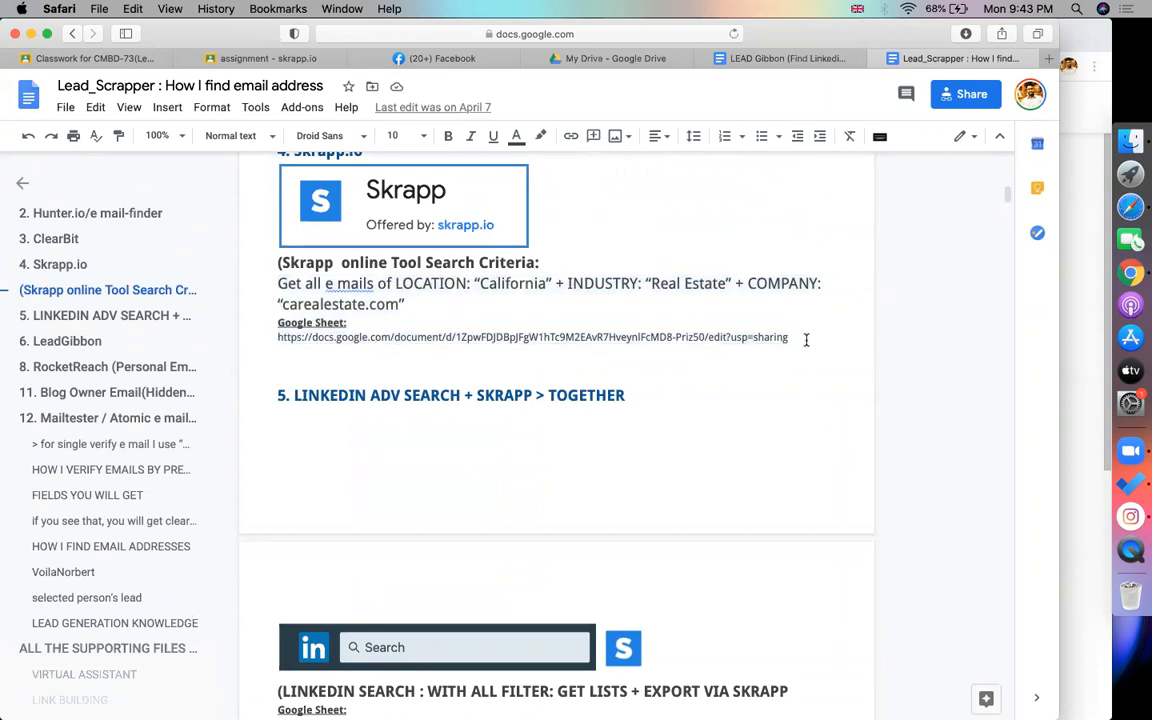
pyautogui.moveTo(789, 337); pyautogui.dragTo(271, 338)
pyautogui.press('super+c')
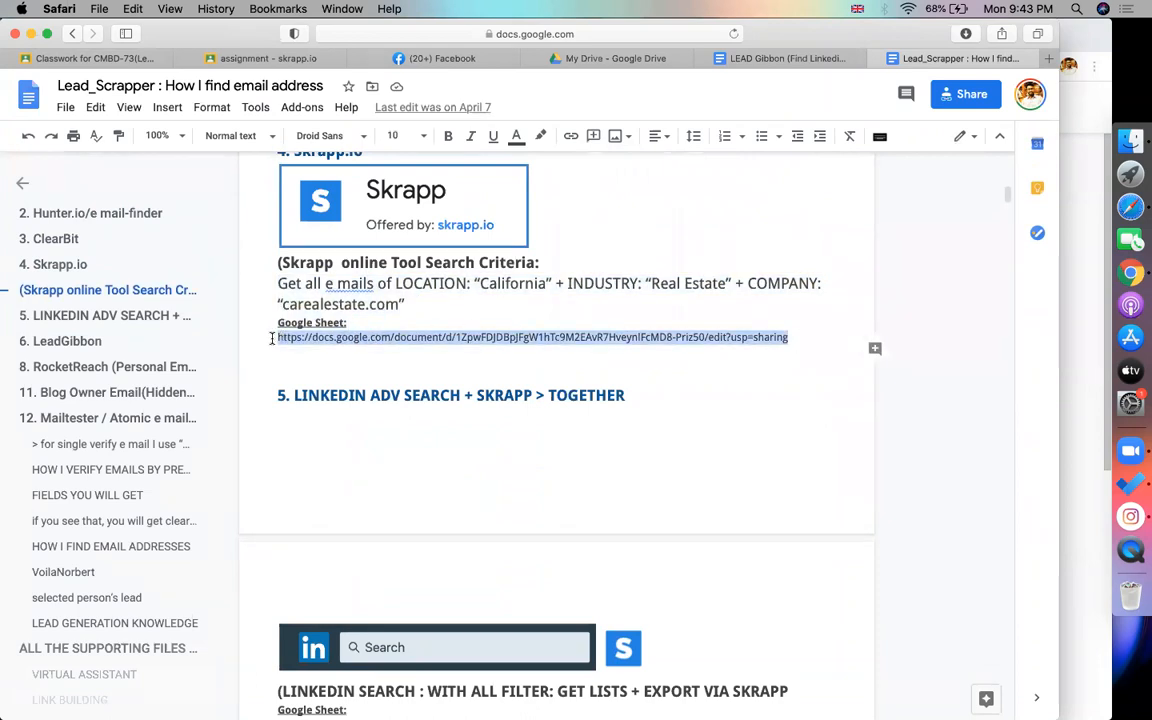
pyautogui.click(236, 60)
# Create a new class material titled 'get docs of skrap.io'
pyautogui.click(94, 58)
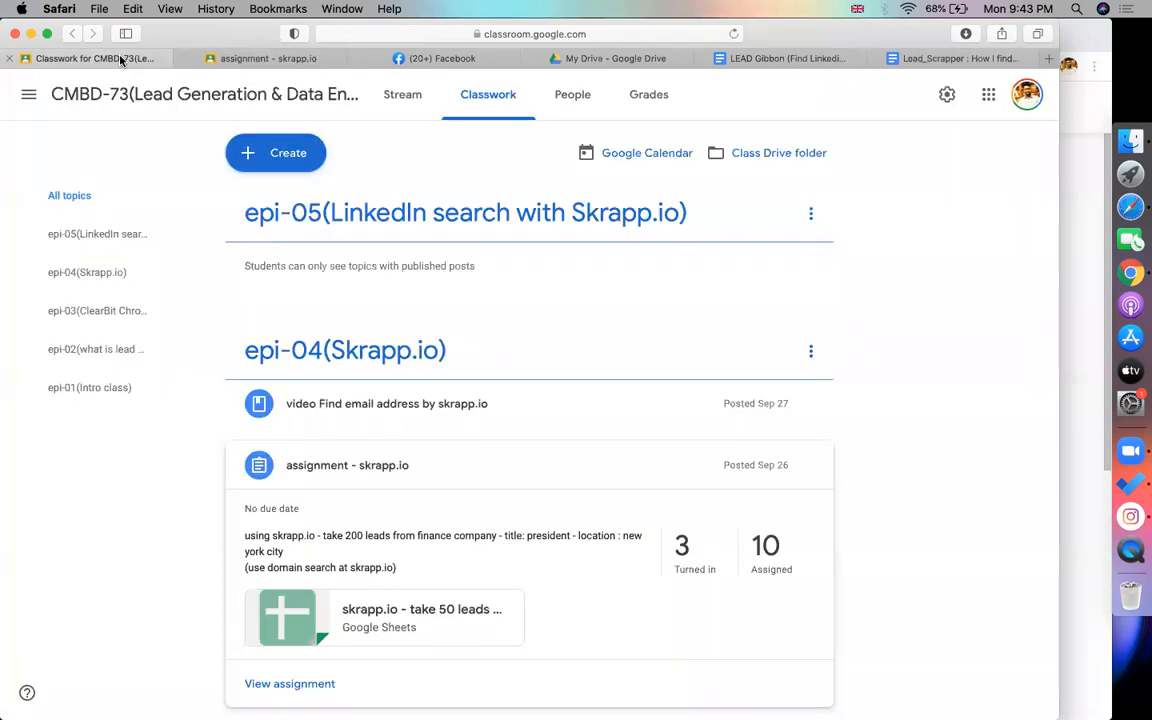
pyautogui.click(287, 153)
pyautogui.click(270, 326)
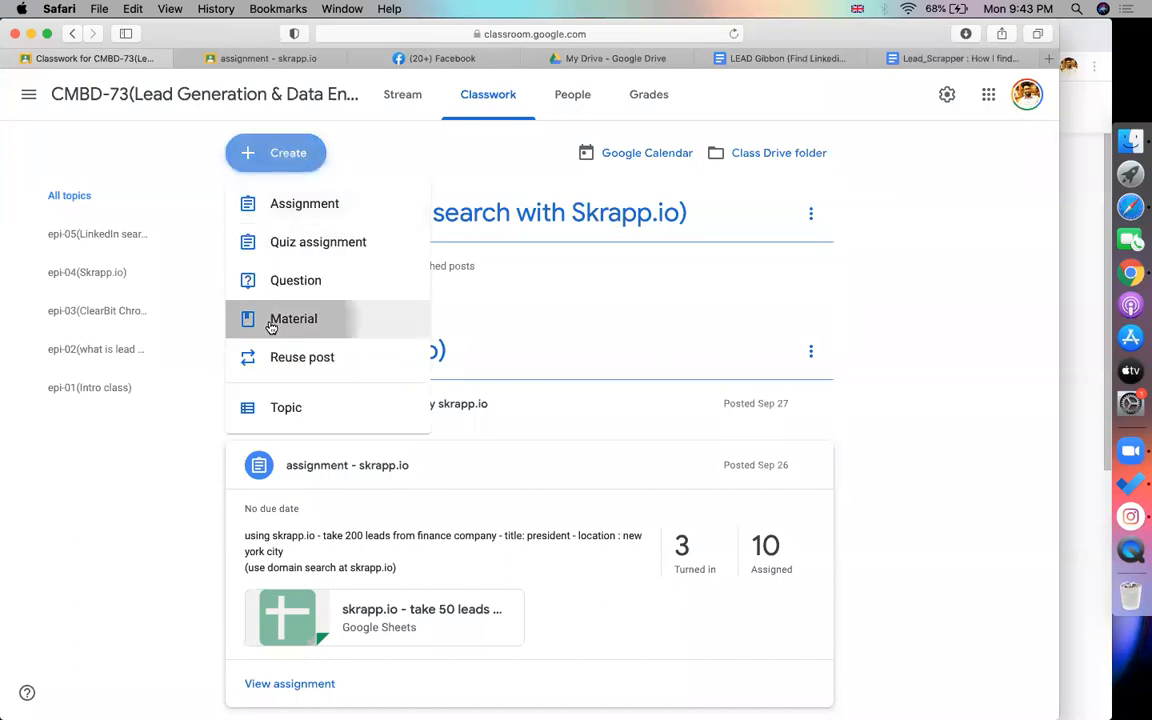
pyautogui.write('get docs of skrap.io')
# Attach the copied Skrapp.io doc link, file it under epi-05, and post it
pyautogui.click(86, 326)
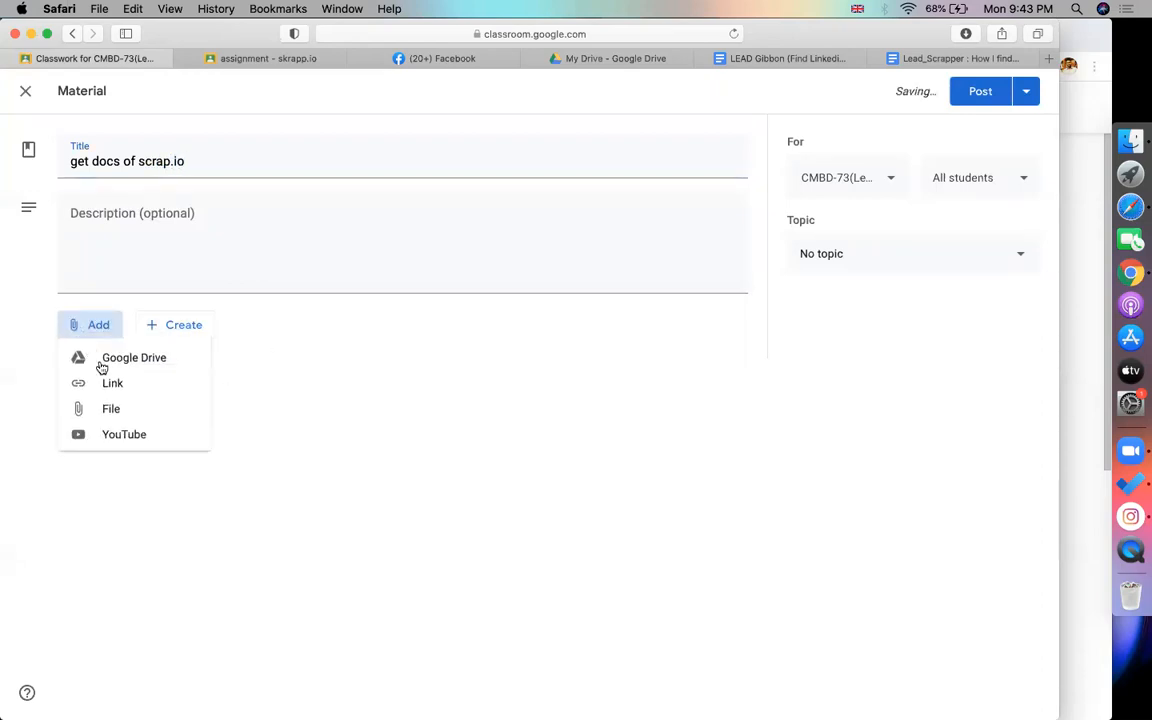
pyautogui.click(110, 384)
pyautogui.press('super+v')
pyautogui.press('Return')
pyautogui.click(839, 268)
pyautogui.click(906, 508)
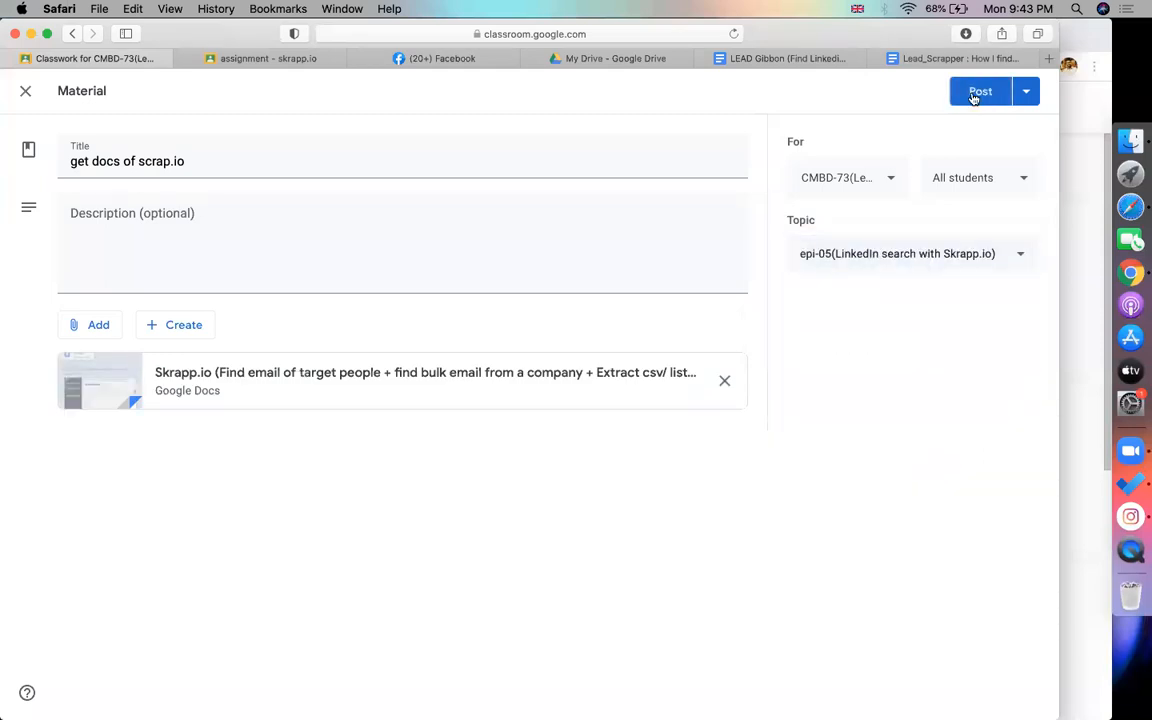
pyautogui.click(974, 97)
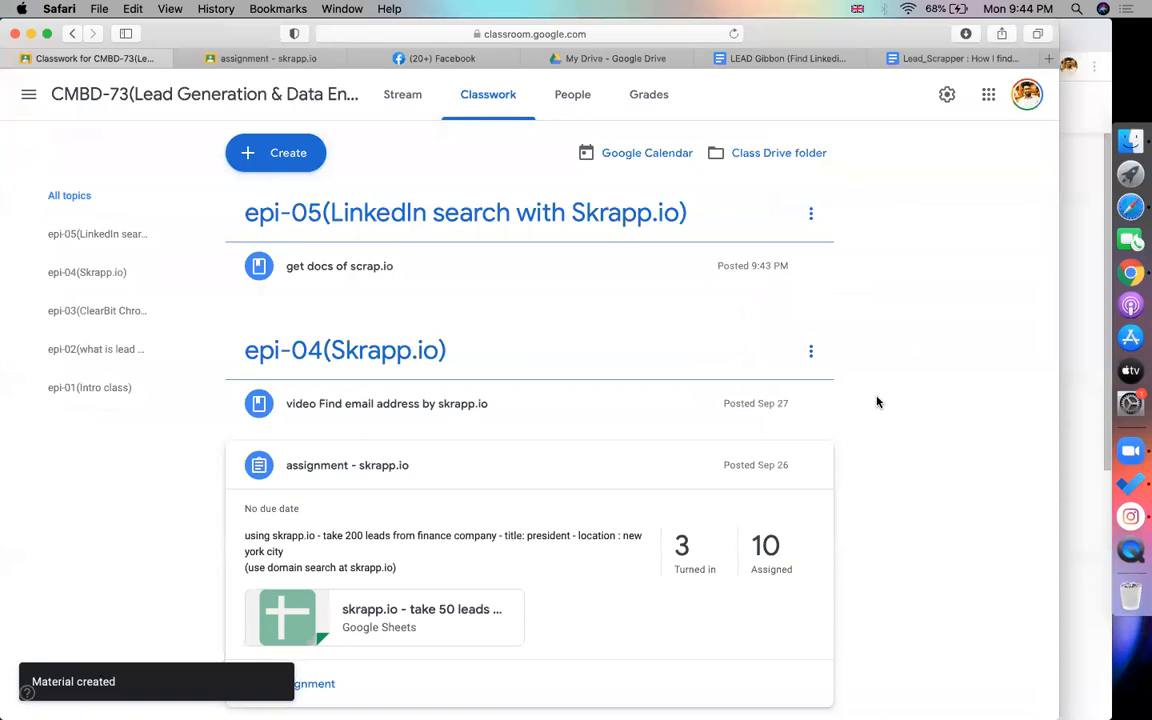
# Open the copied Skrapp.io document address in a new Chrome tab and close the store page
pyautogui.click(1131, 275)
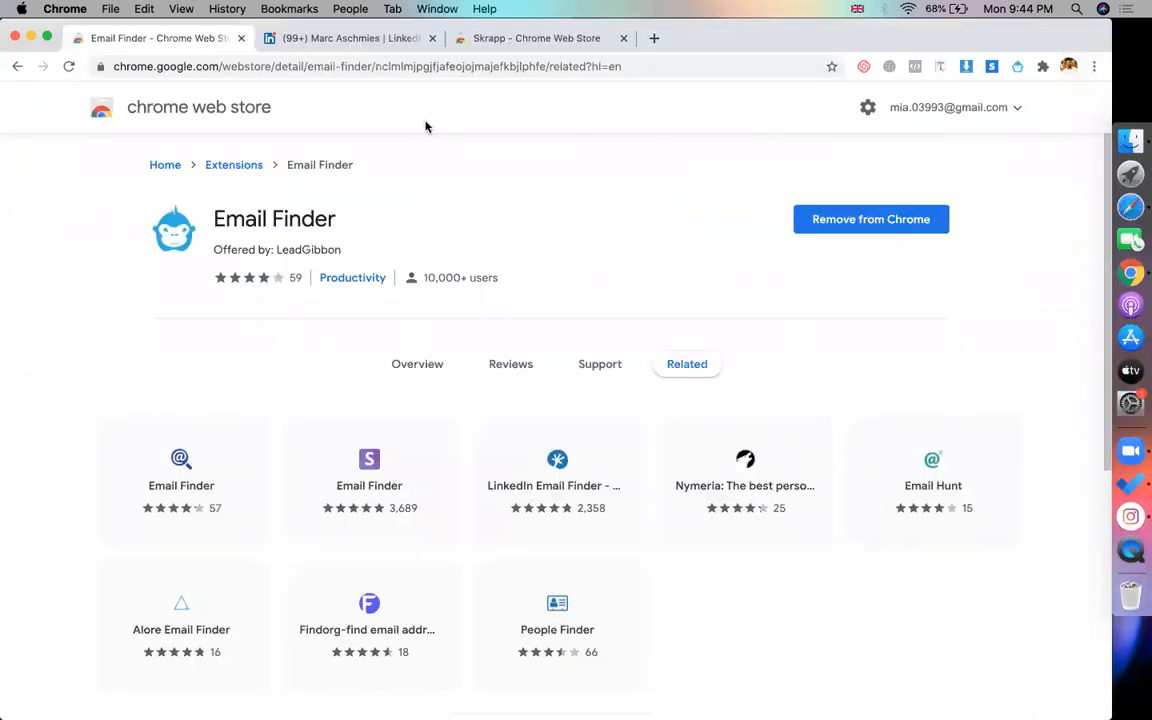
pyautogui.click(330, 38)
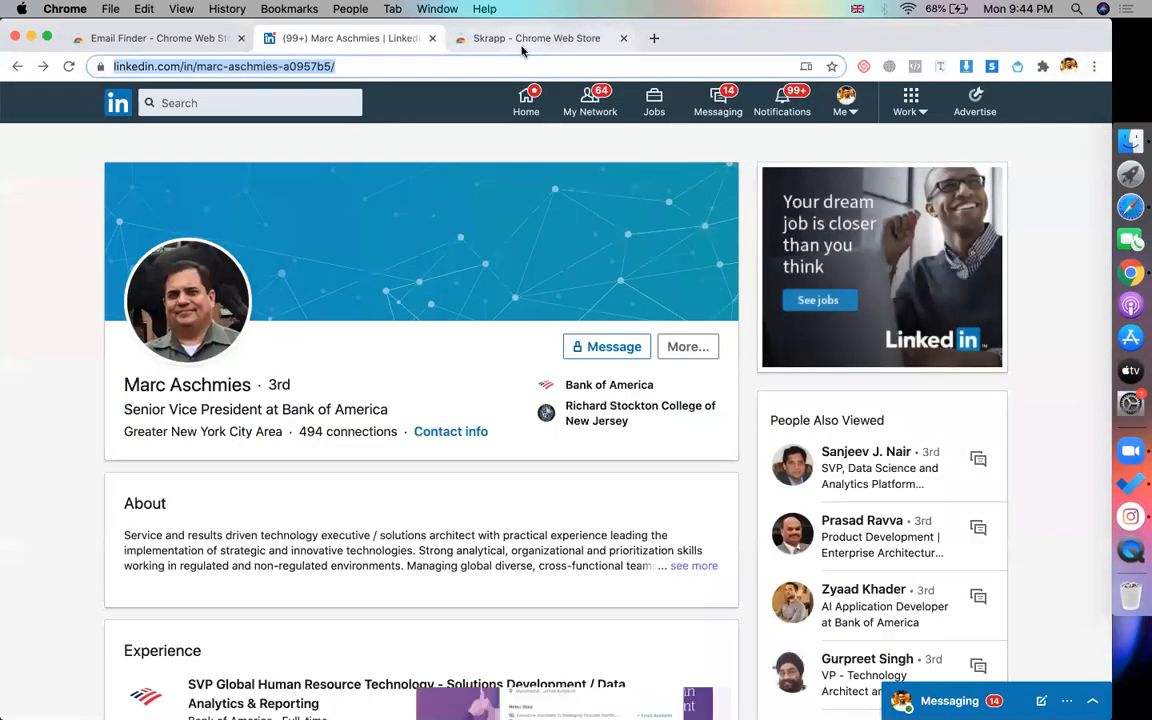
pyautogui.click(521, 40)
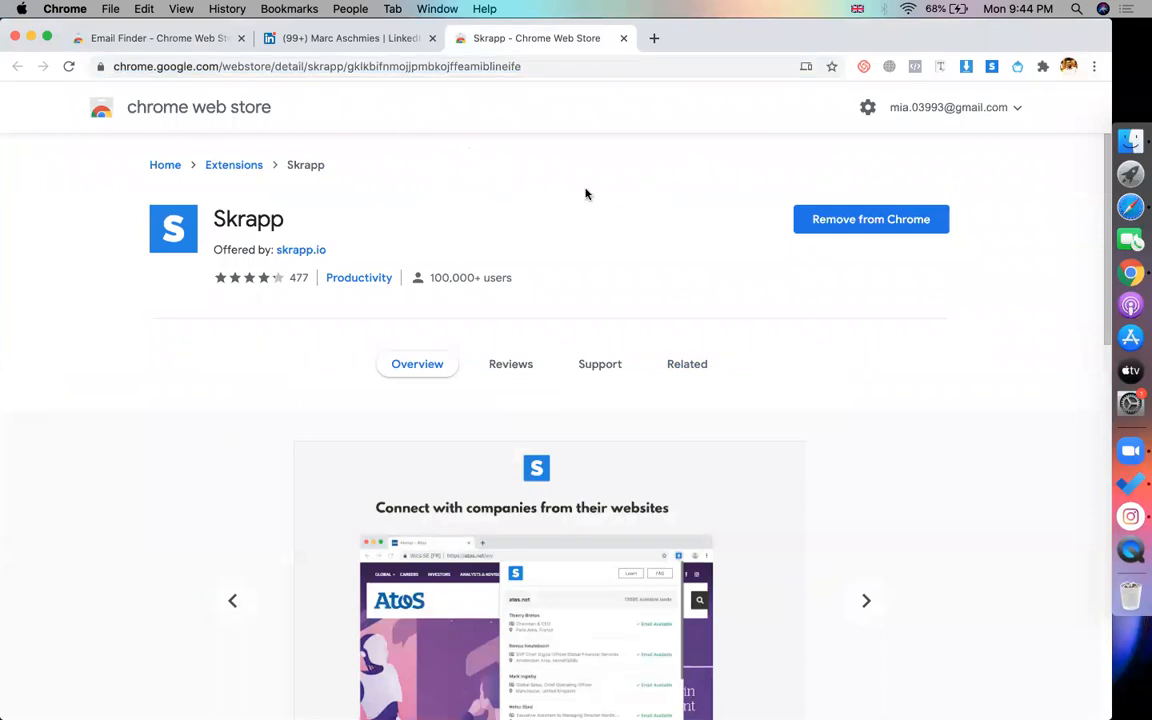
pyautogui.click(655, 38)
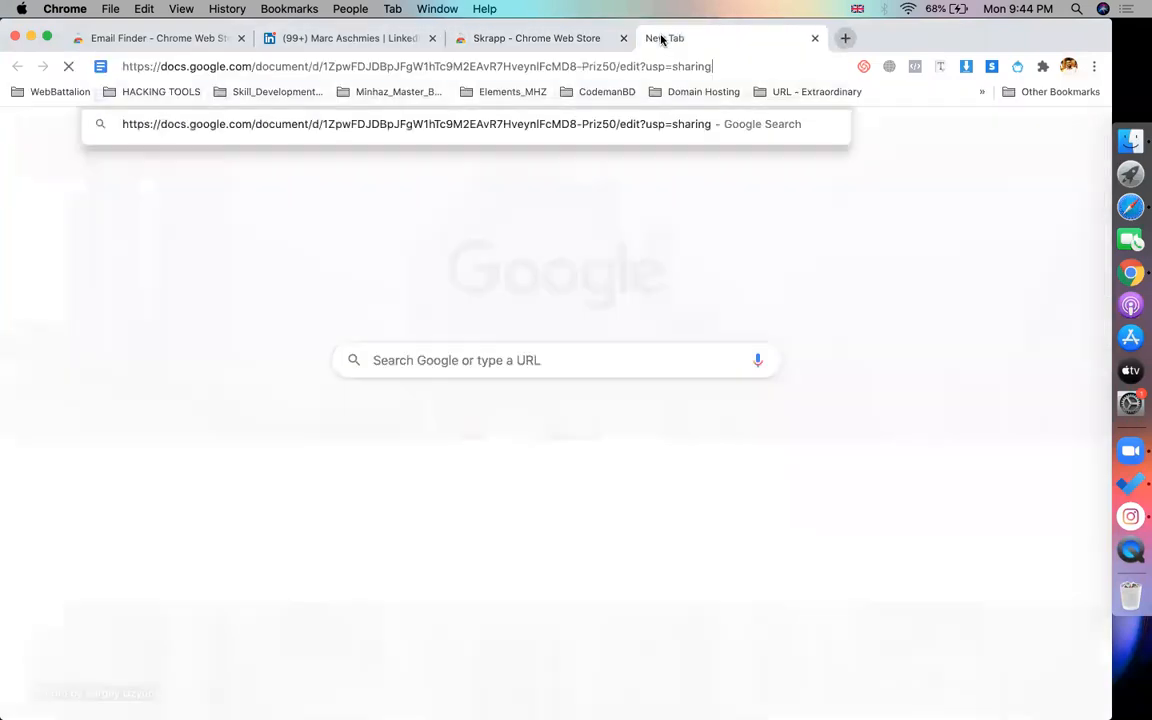
pyautogui.press('Return')
pyautogui.click(241, 38)
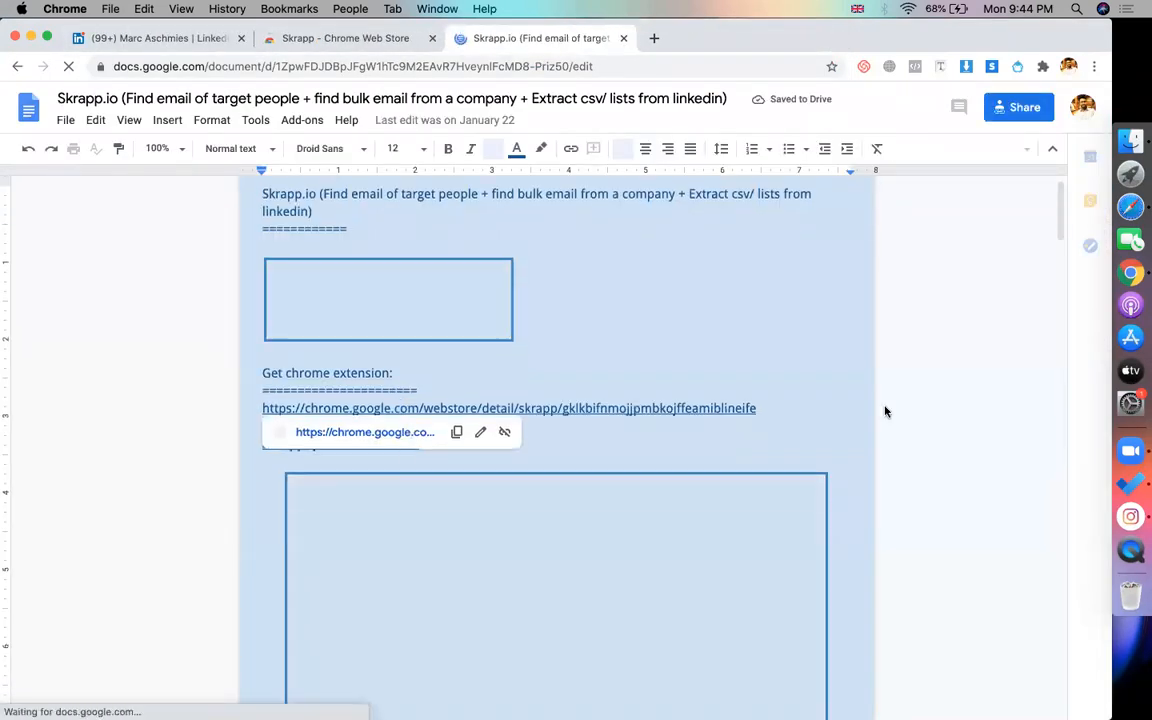
# Scroll through the Skrapp.io guide reviewing its search-criteria notes
pyautogui.scroll(-3, 672, 453)
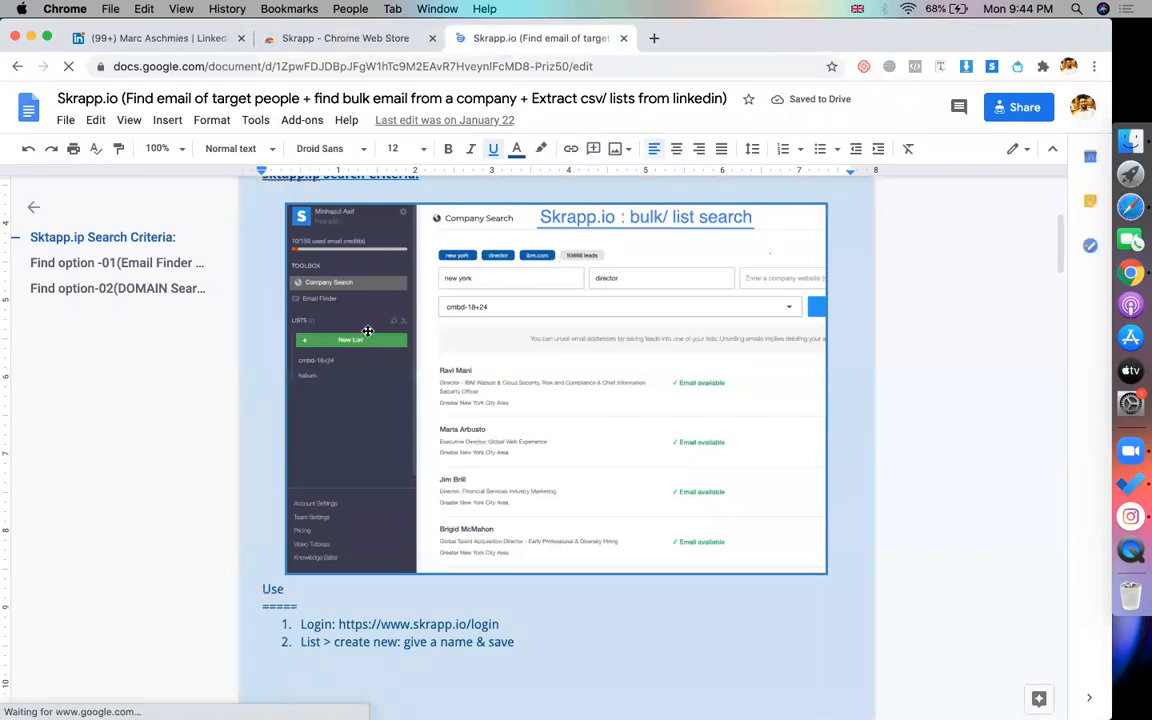
pyautogui.scroll(-5, 458, 452)
pyautogui.scroll(-10, 458, 452)
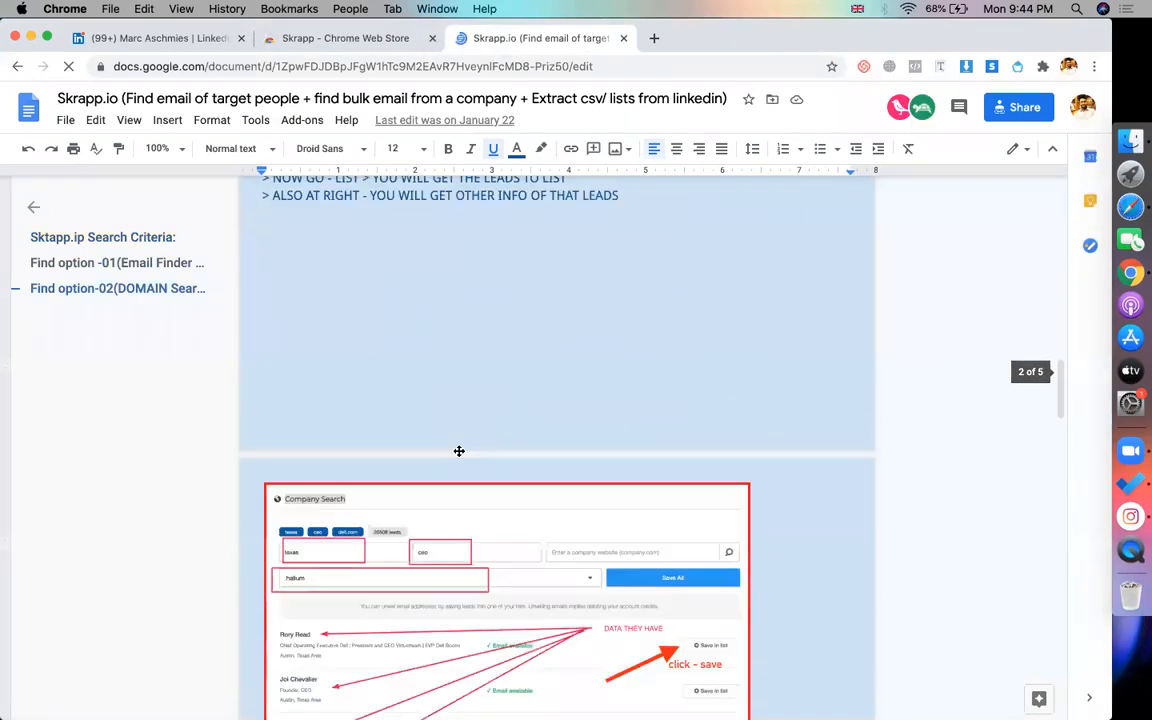
pyautogui.scroll(-1, 458, 452)
pyautogui.scroll(10, 458, 452)
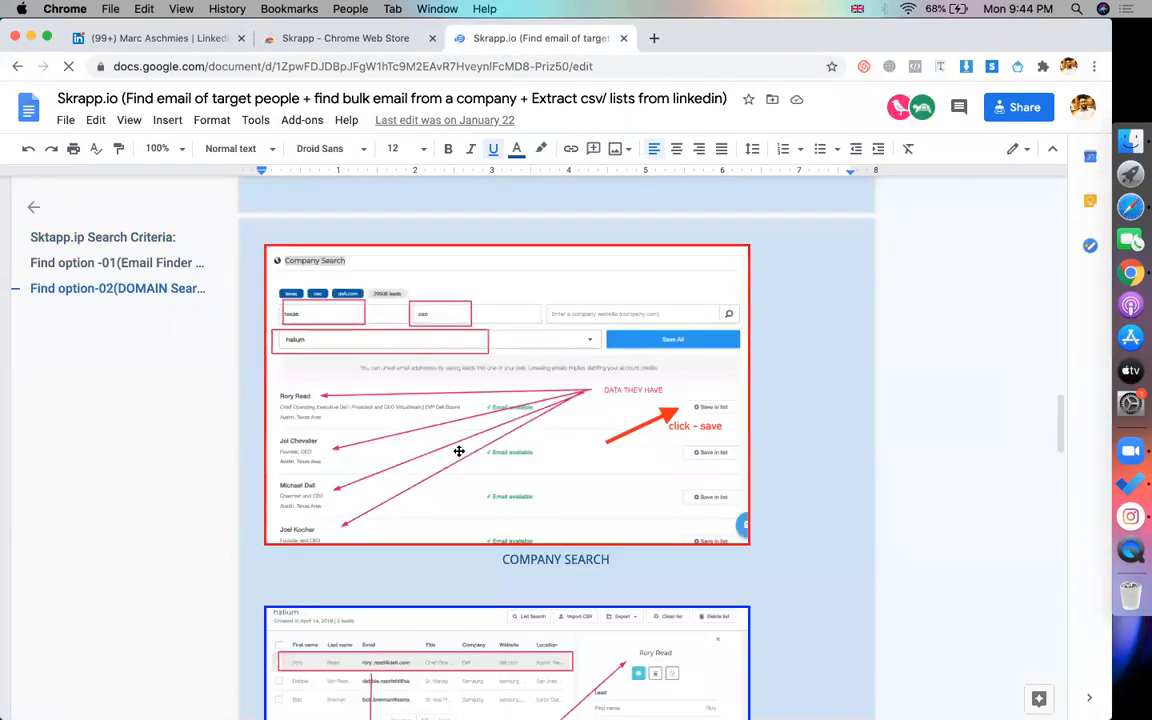
pyautogui.scroll(-15, 458, 452)
pyautogui.scroll(-20, 458, 452)
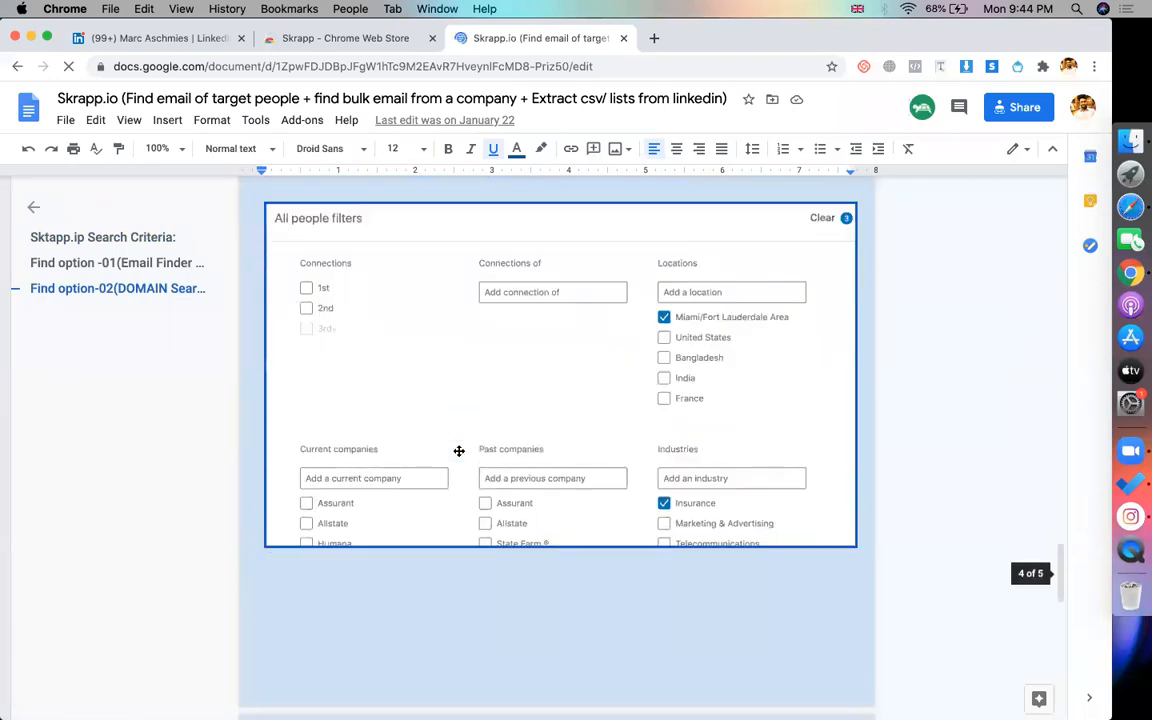
pyautogui.scroll(-3, 459, 451)
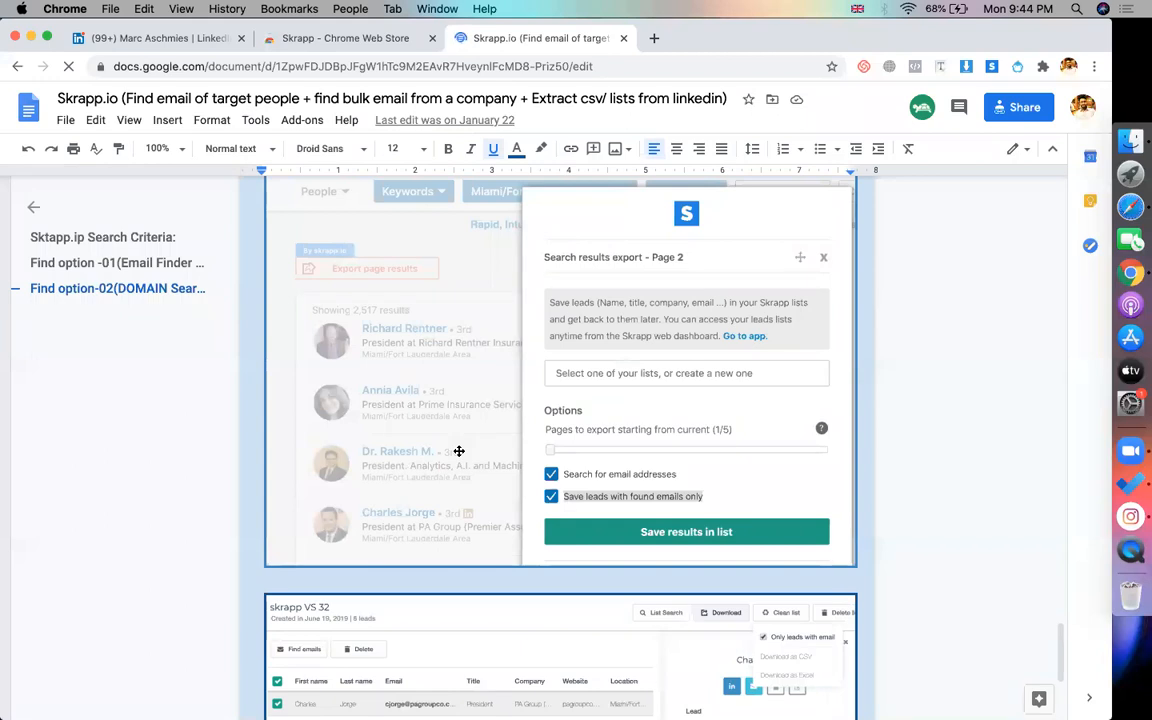
pyautogui.scroll(20, 459, 451)
pyautogui.scroll(-5, 459, 451)
pyautogui.scroll(2, 459, 451)
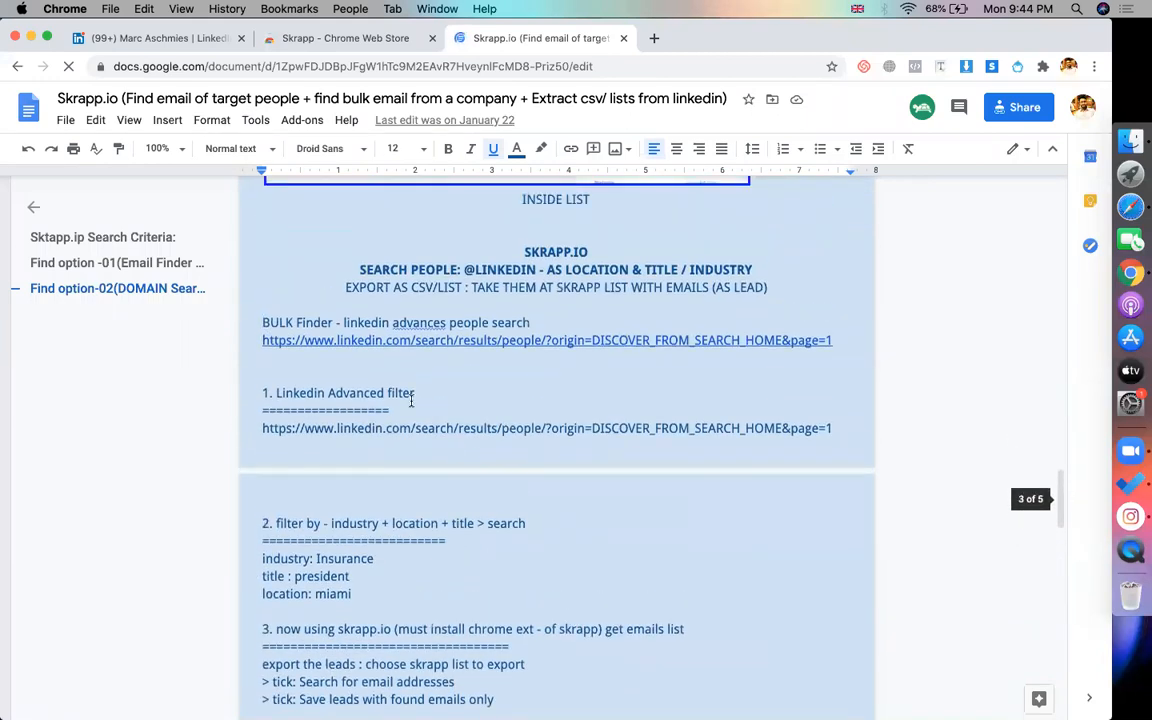
# Highlight the SEARCH PEOPLE and BULK Finder lines, then go to the LinkedIn profile
pyautogui.moveTo(360, 268); pyautogui.dragTo(695, 270)
pyautogui.click(581, 259)
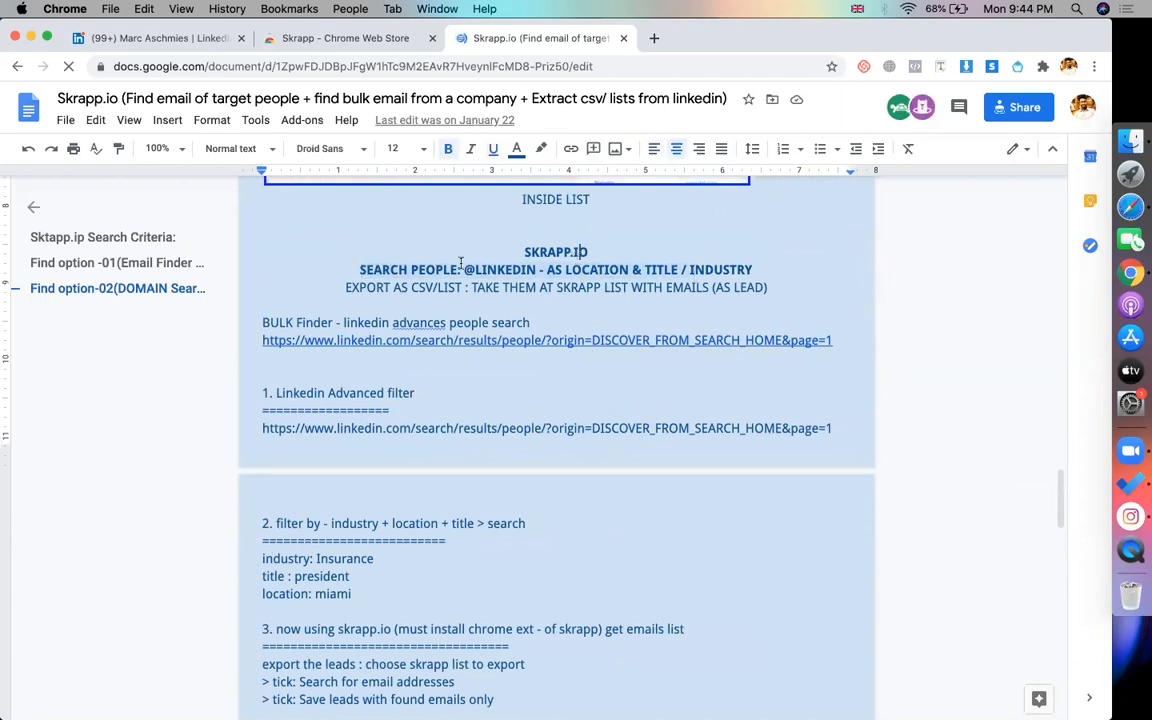
pyautogui.click(235, 331)
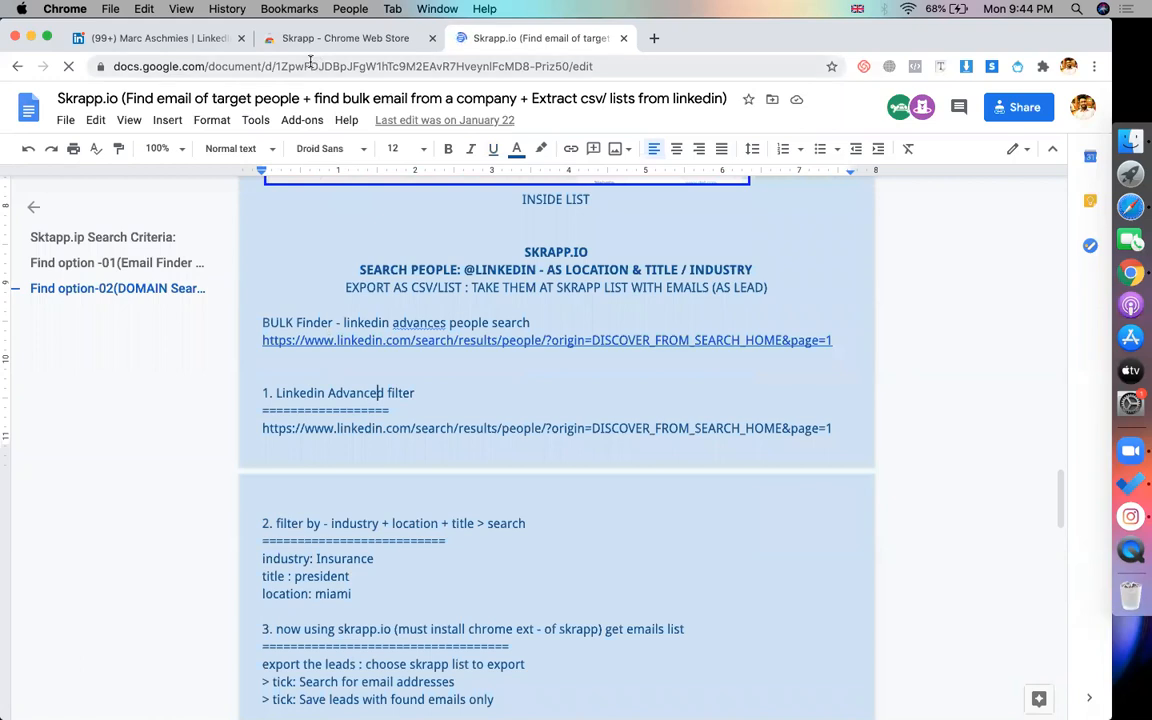
pyautogui.click(148, 40)
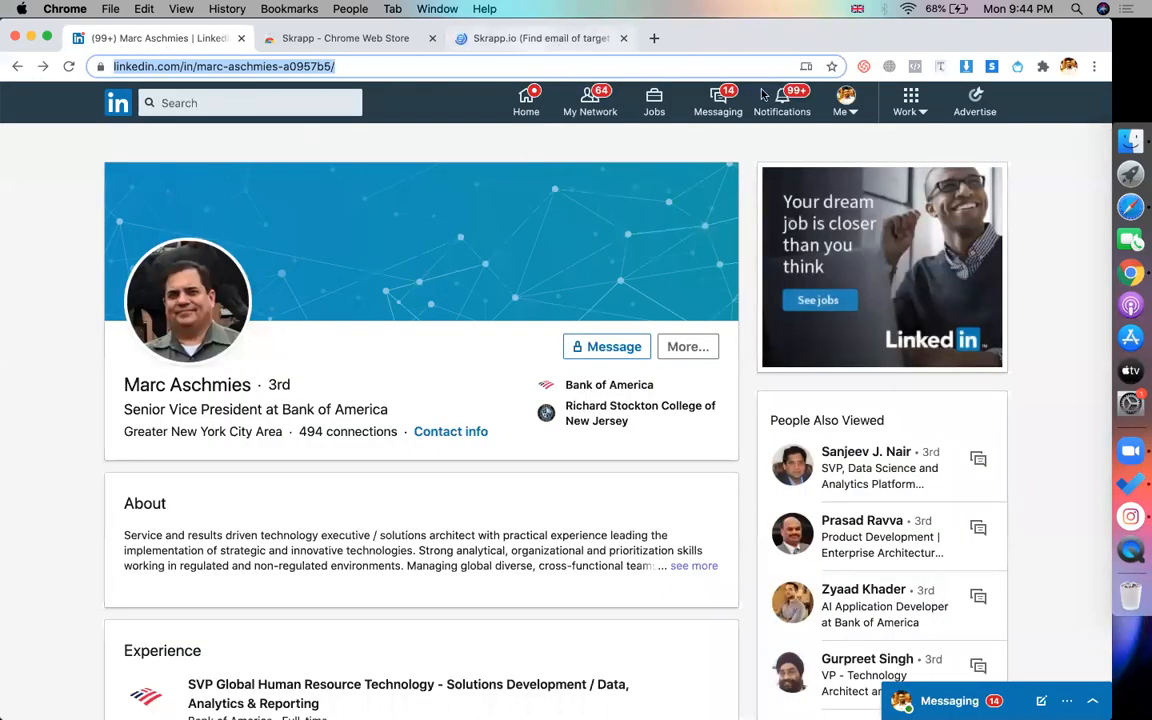
# Create a new blank Google Sheets spreadsheet from My Drive in Safari
pyautogui.click(1130, 206)
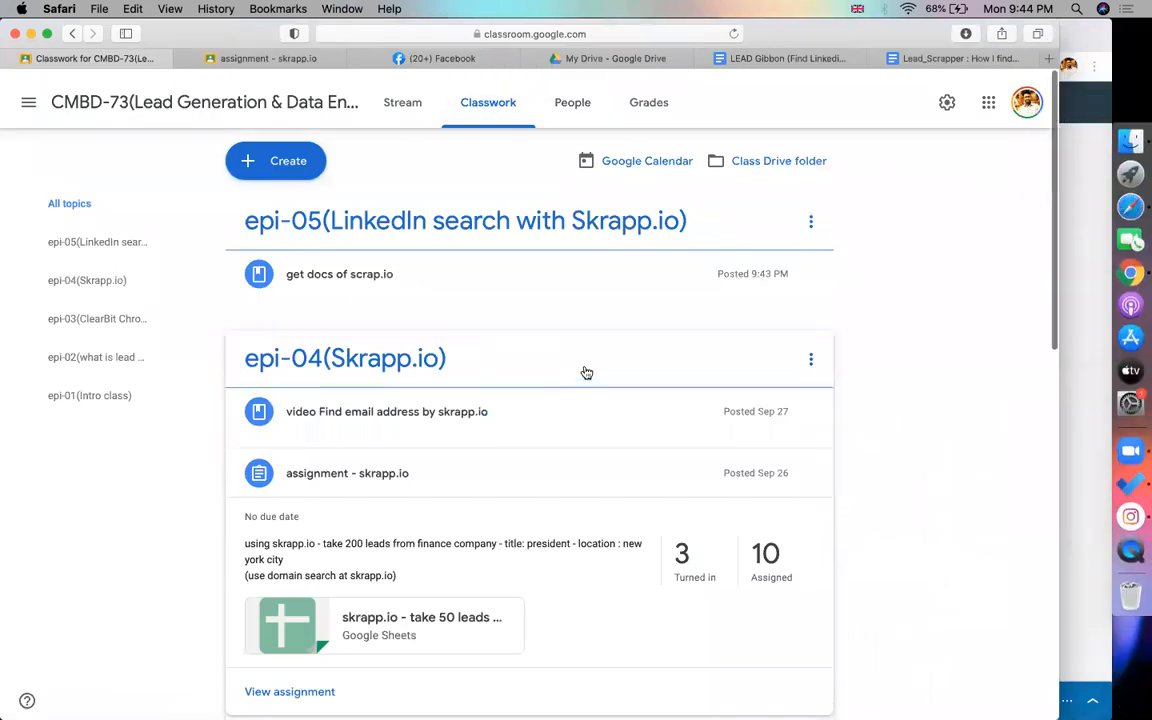
pyautogui.click(625, 58)
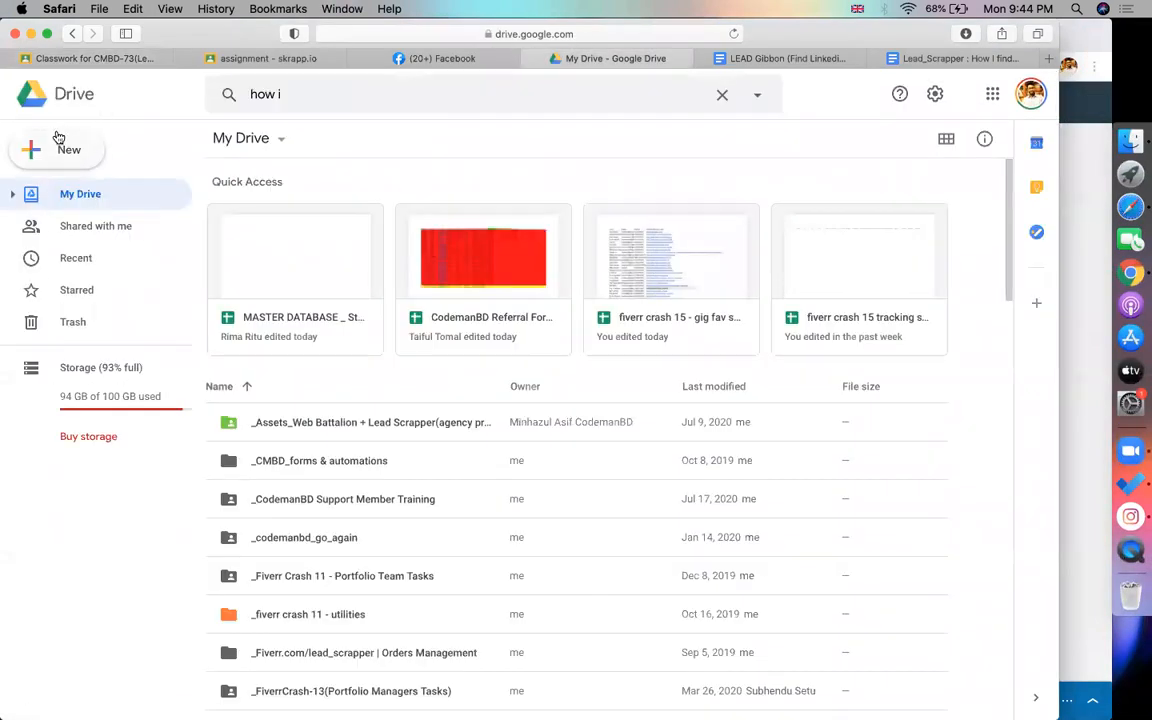
pyautogui.click(60, 145)
pyautogui.click(85, 281)
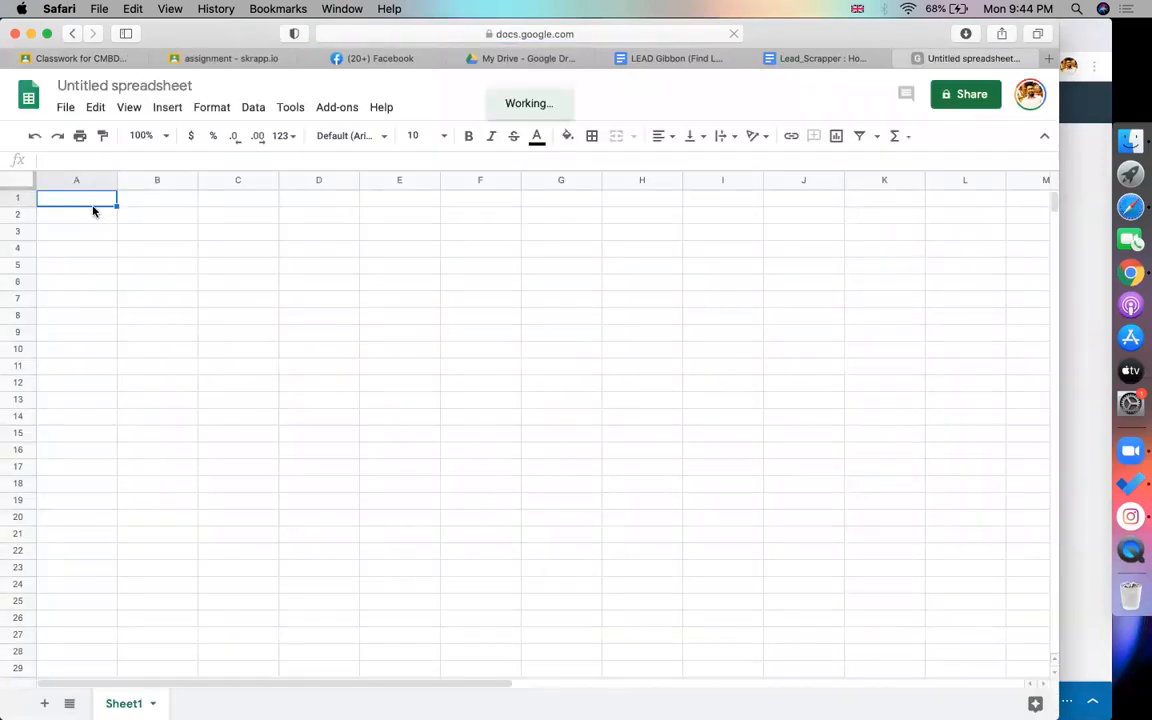
# Enter headers company name, location and title in A1:C1
pyautogui.write('company name')
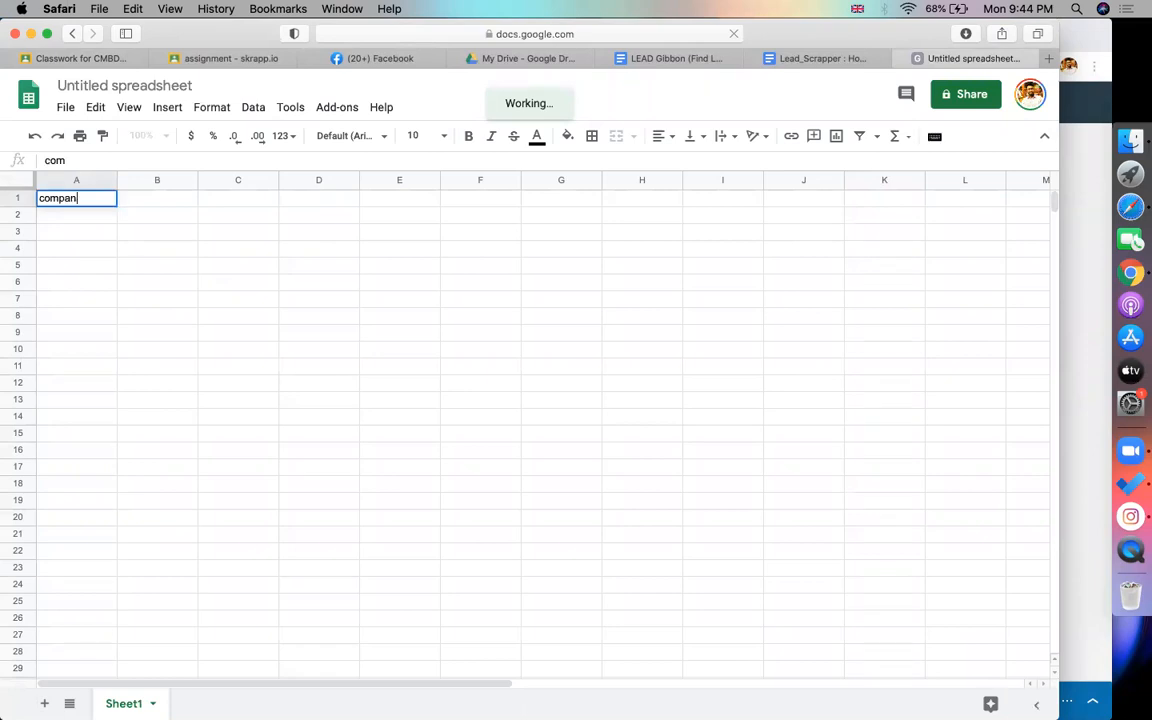
pyautogui.press('Tab')
pyautogui.write('locat')
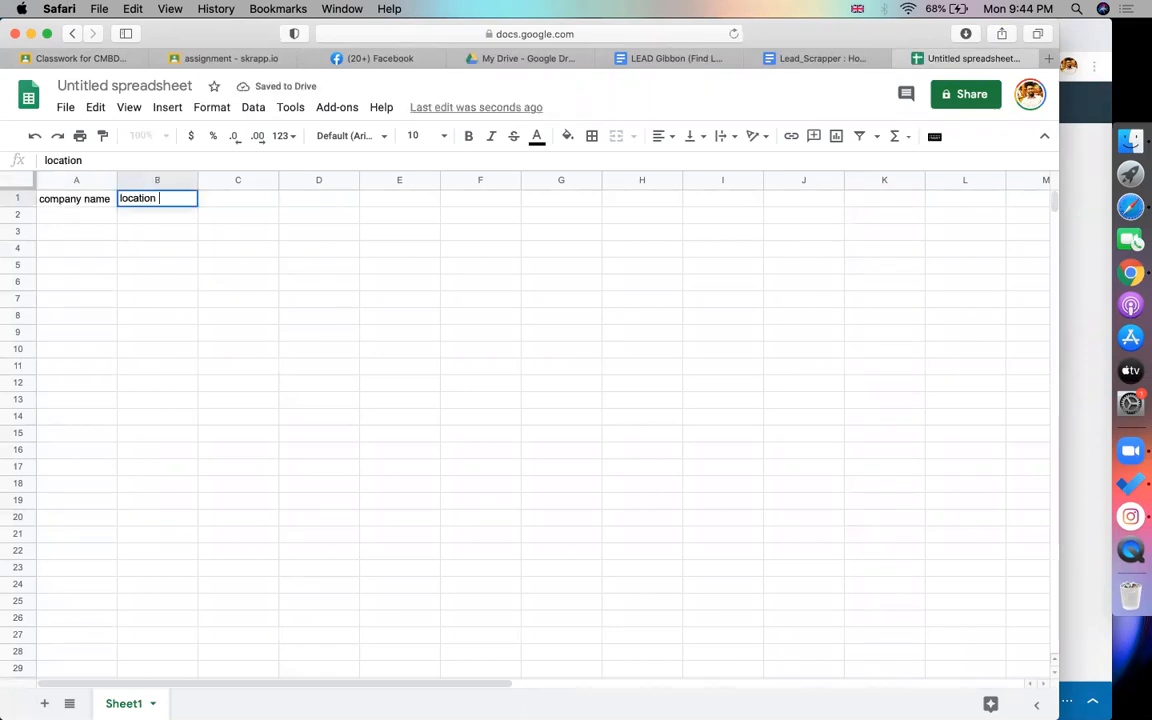
pyautogui.press('Tab')
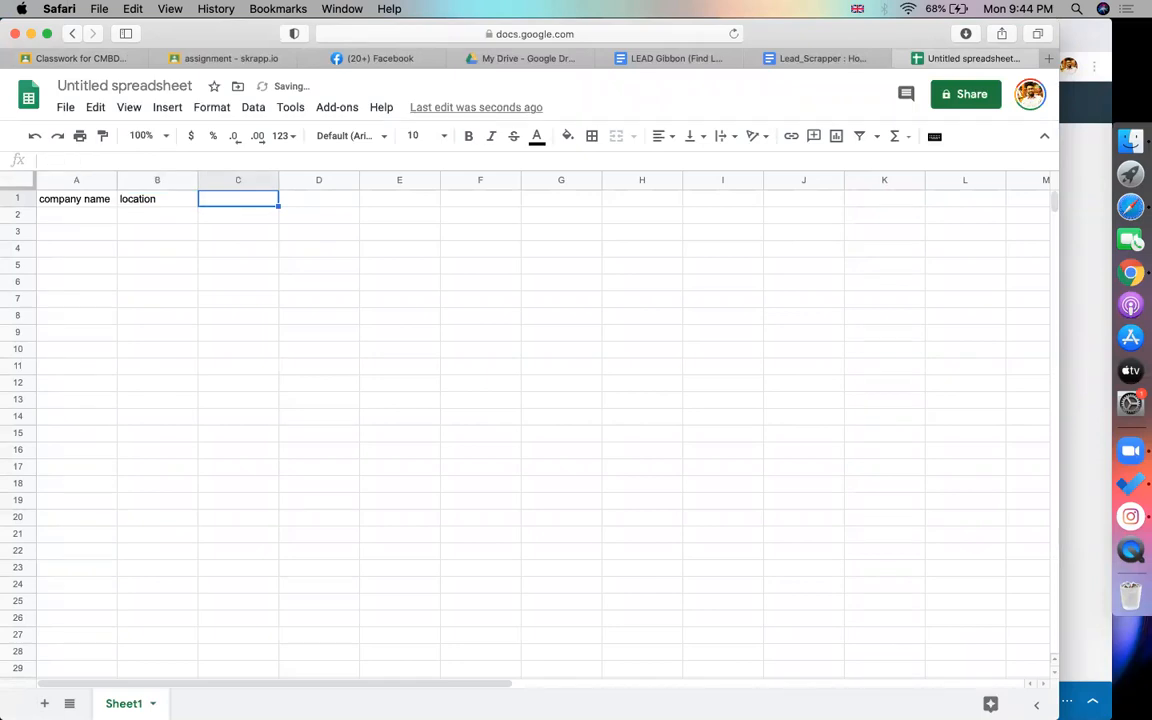
pyautogui.write('title')
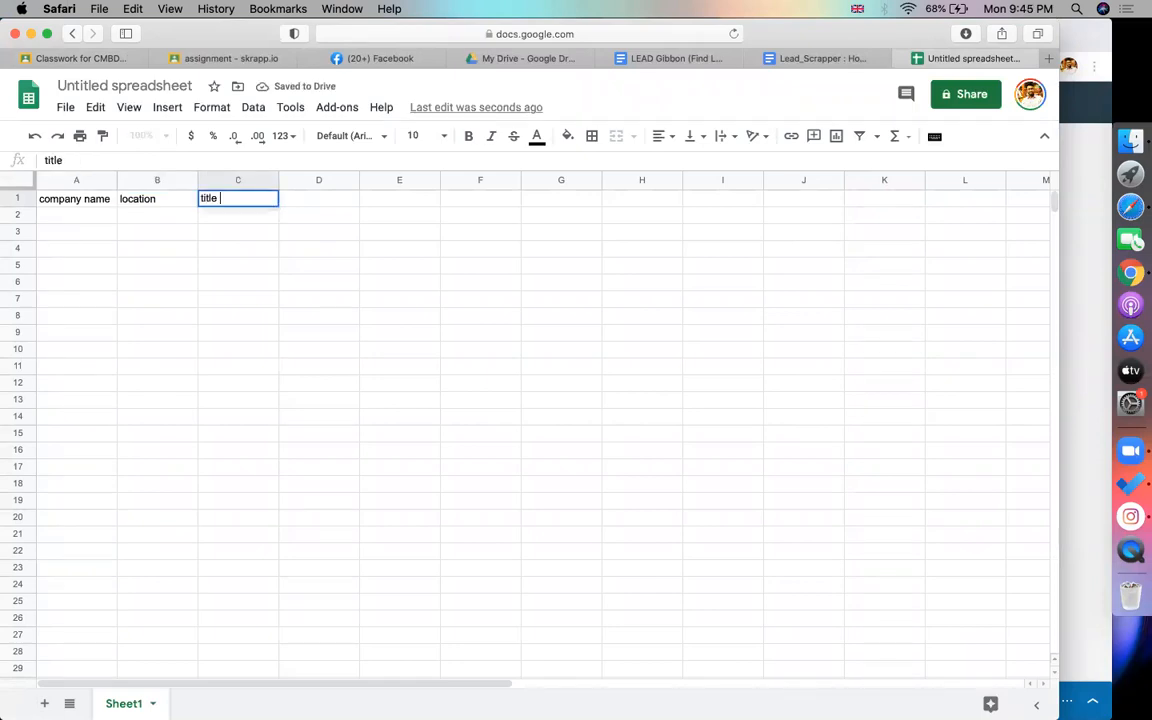
pyautogui.press('Tab')
pyautogui.click(85, 214)
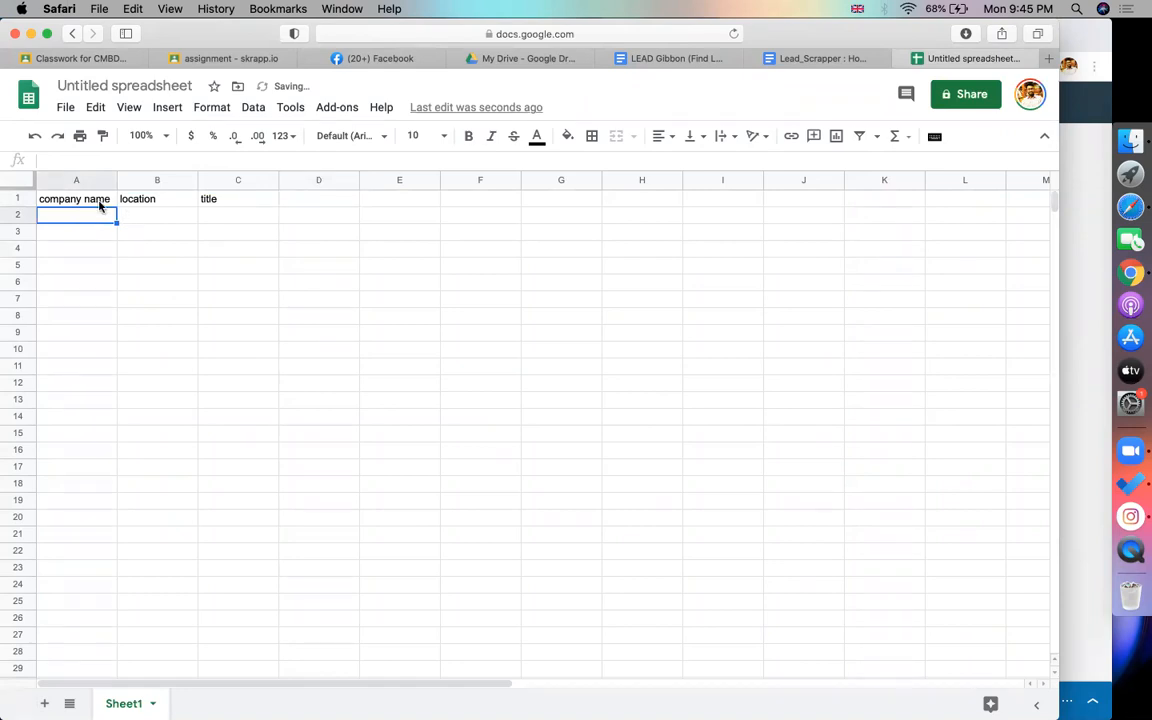
# Widen columns A, B and C to fit the headers
pyautogui.moveTo(116, 180); pyautogui.dragTo(163, 178)
pyautogui.moveTo(244, 180); pyautogui.dragTo(265, 180)
pyautogui.click(340, 180)
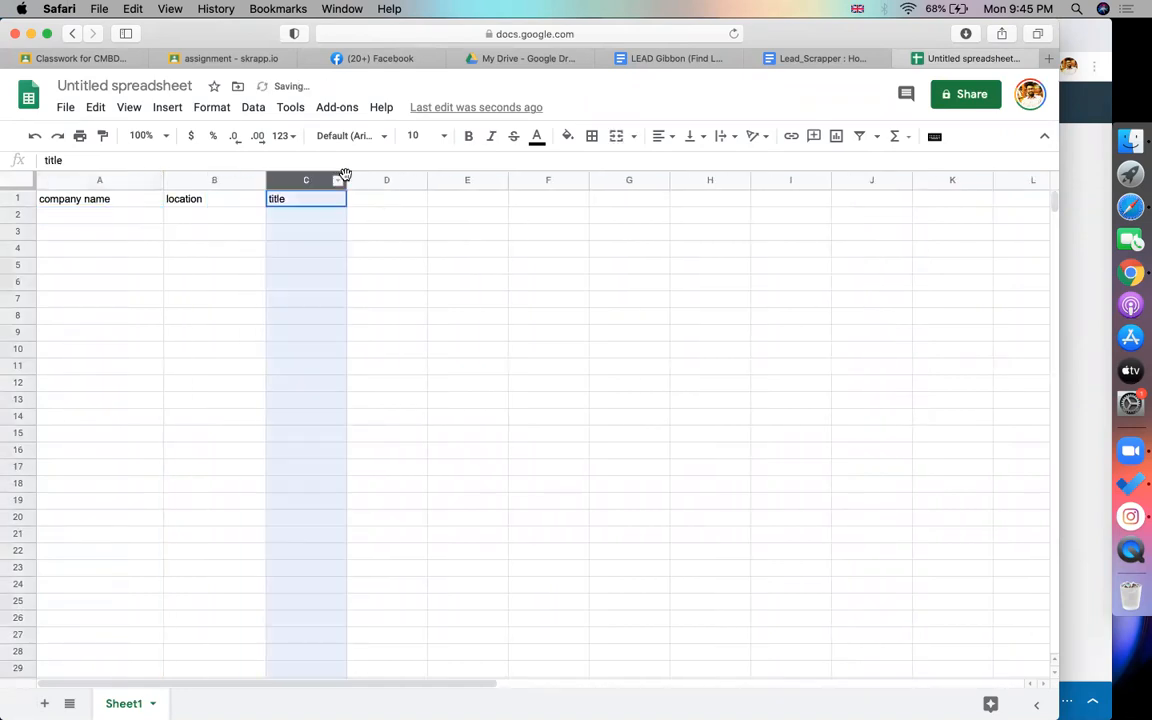
pyautogui.moveTo(346, 178); pyautogui.dragTo(403, 178)
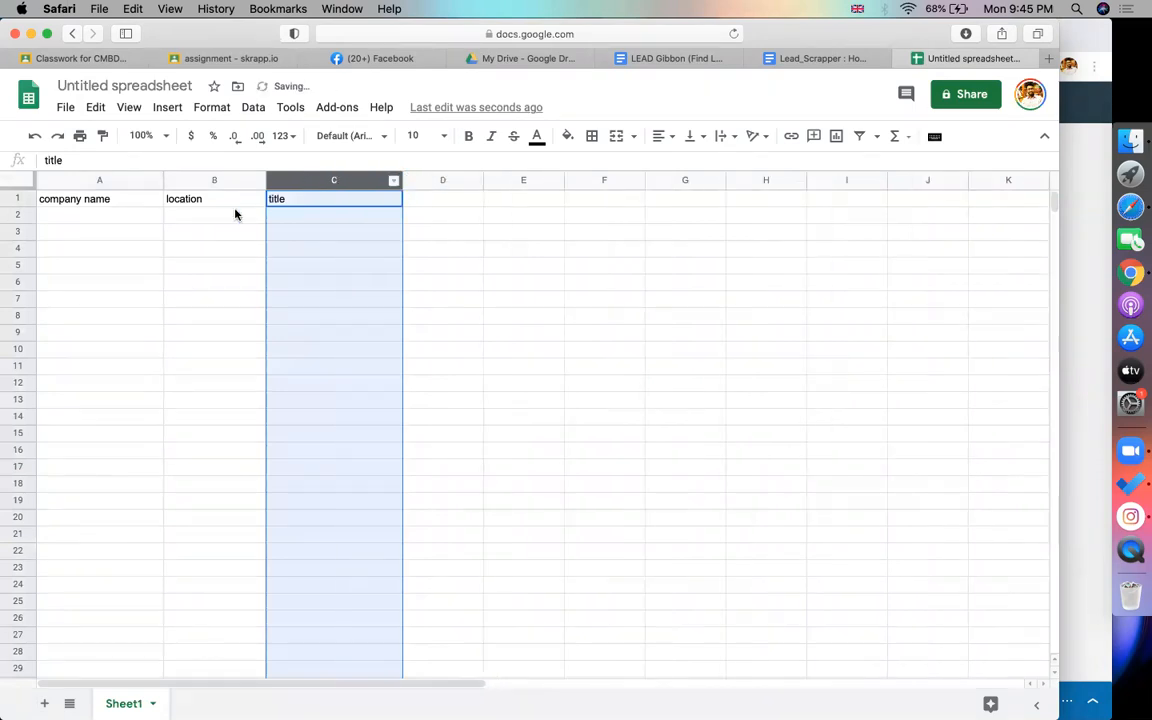
# Enter united states as the location in B2
pyautogui.click(227, 218)
pyautogui.write('unie')
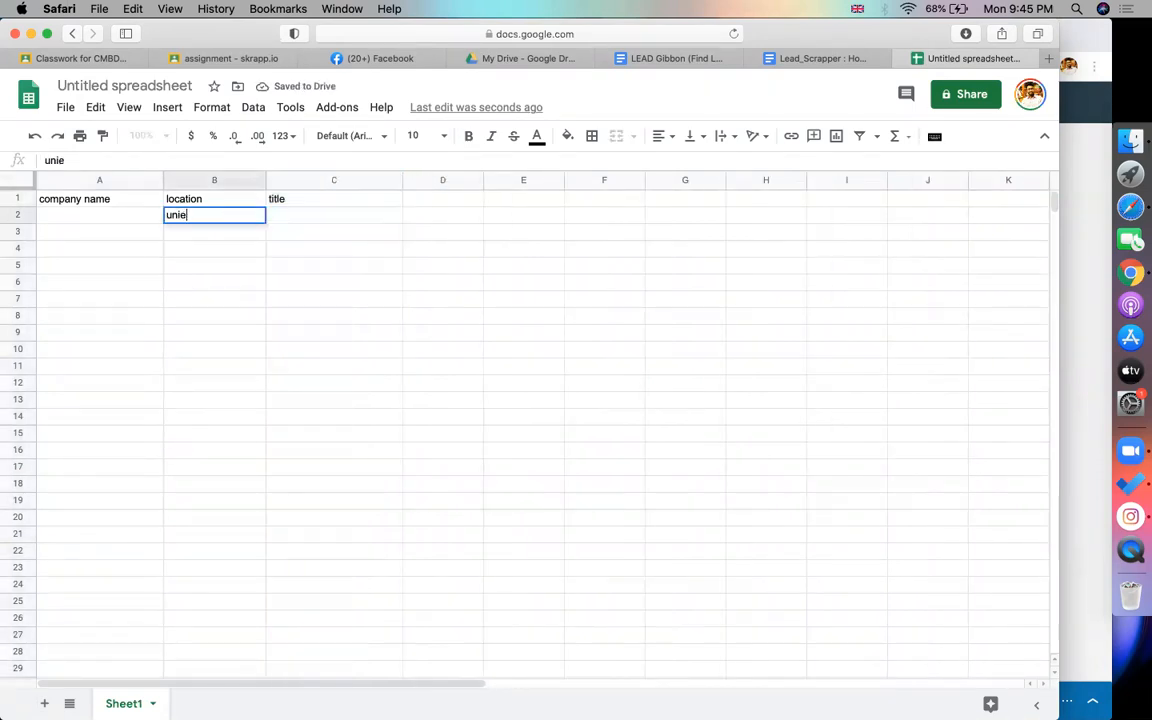
pyautogui.press('BackSpace')
pyautogui.write('ted states')
pyautogui.click(183, 240)
pyautogui.click(121, 219)
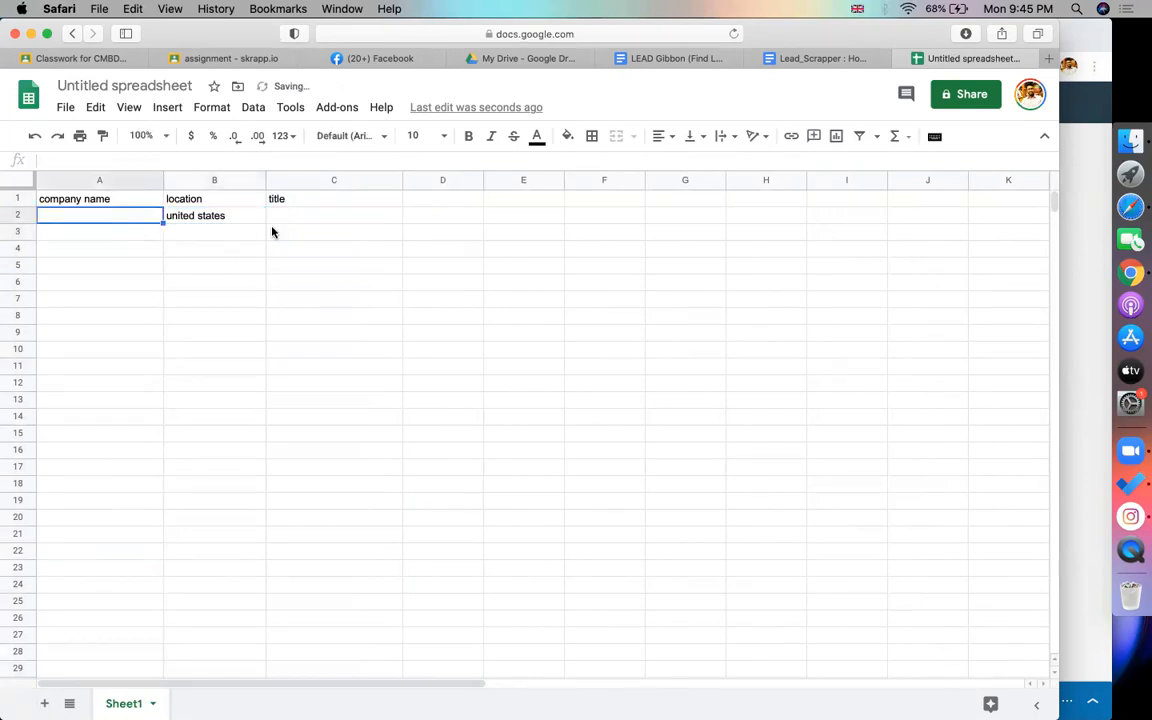
pyautogui.click(235, 215)
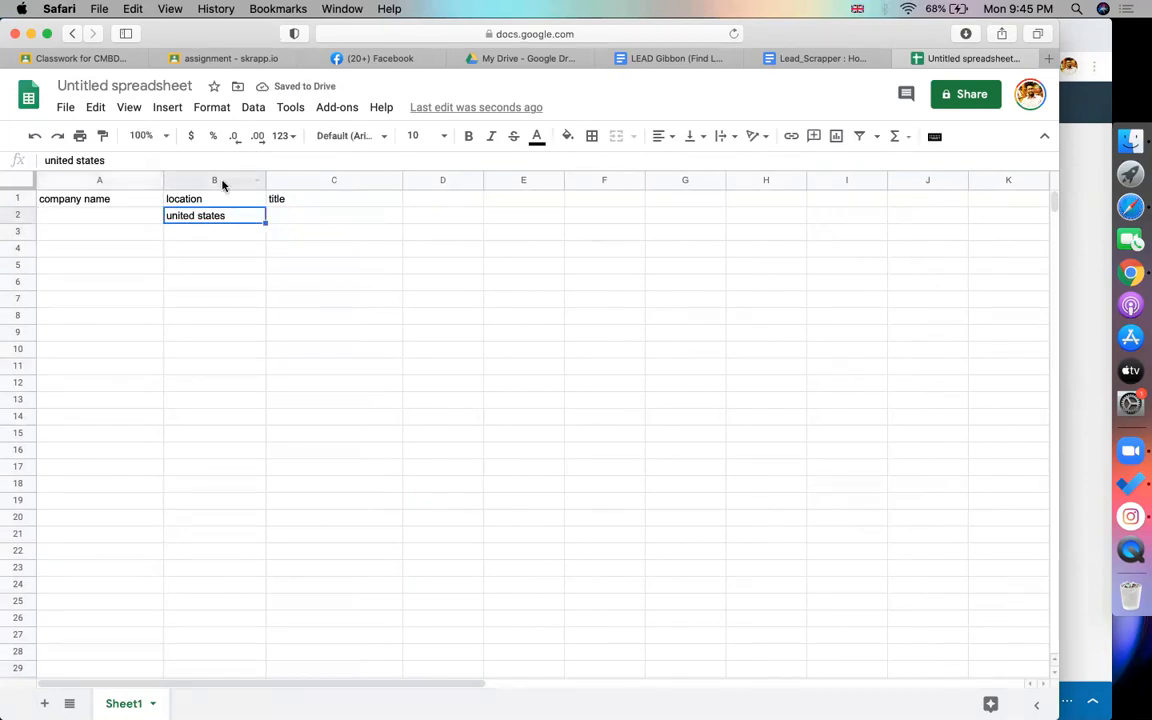
# Insert a column left of location and head it industry
pyautogui.click(220, 180)
pyautogui.rightClick(222, 181)
pyautogui.click(240, 264)
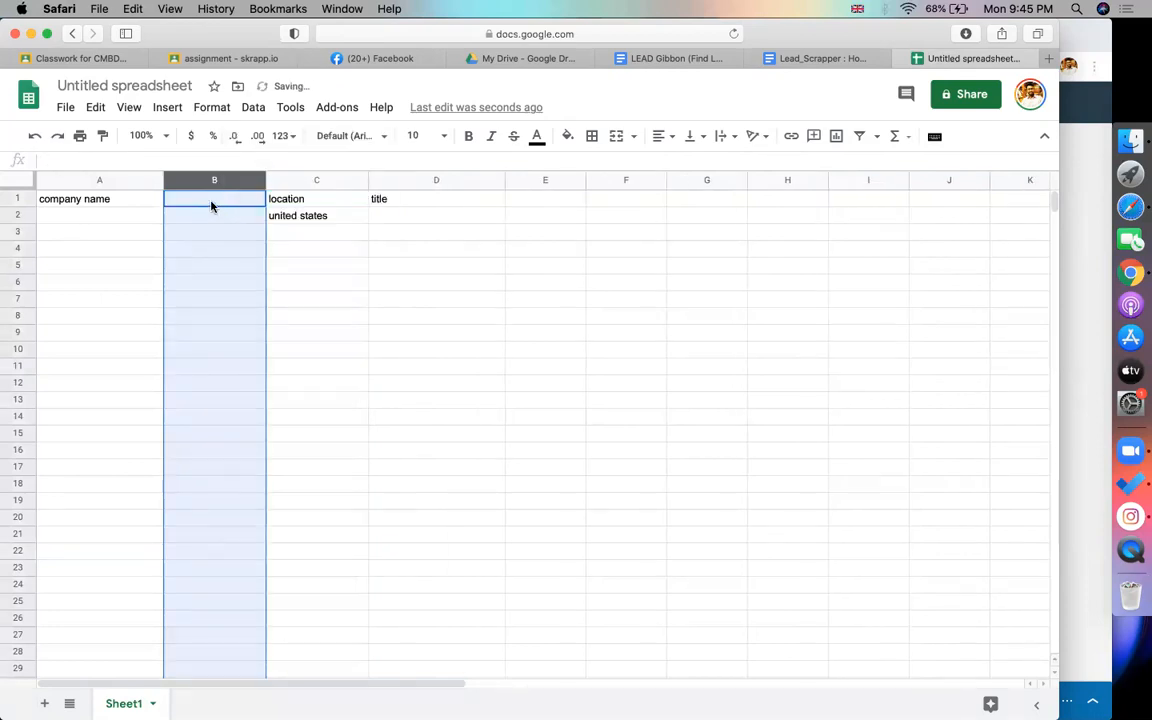
pyautogui.click(211, 201)
pyautogui.write('industry')
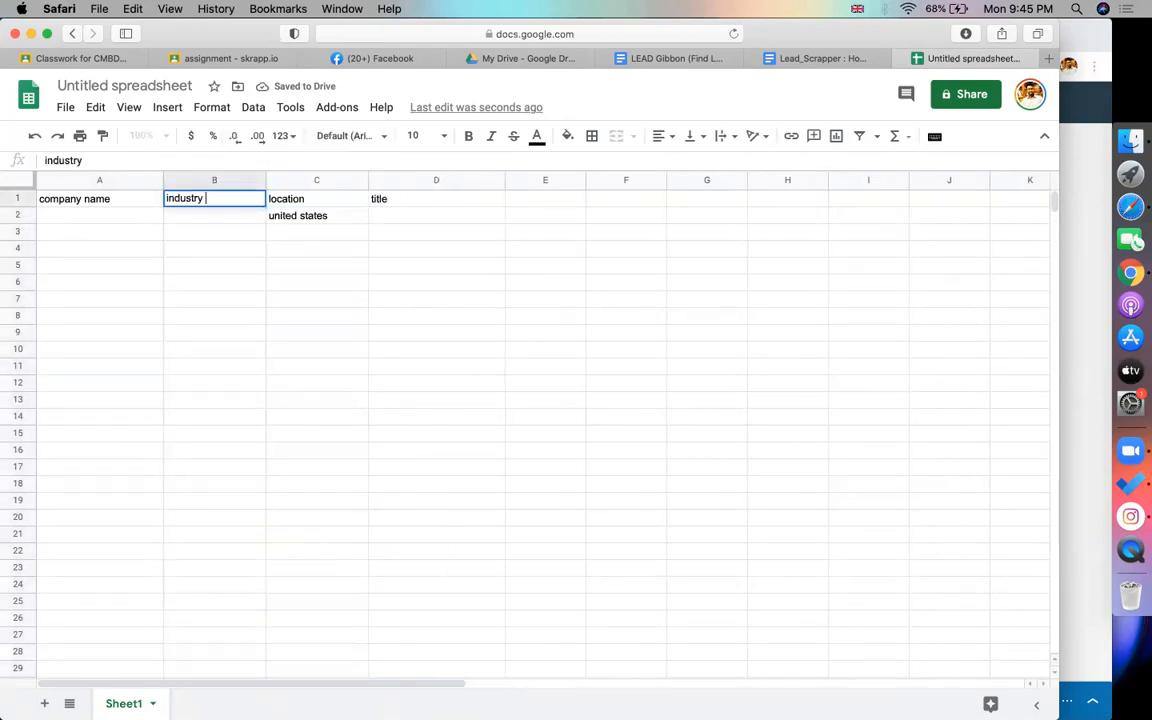
pyautogui.press('Return')
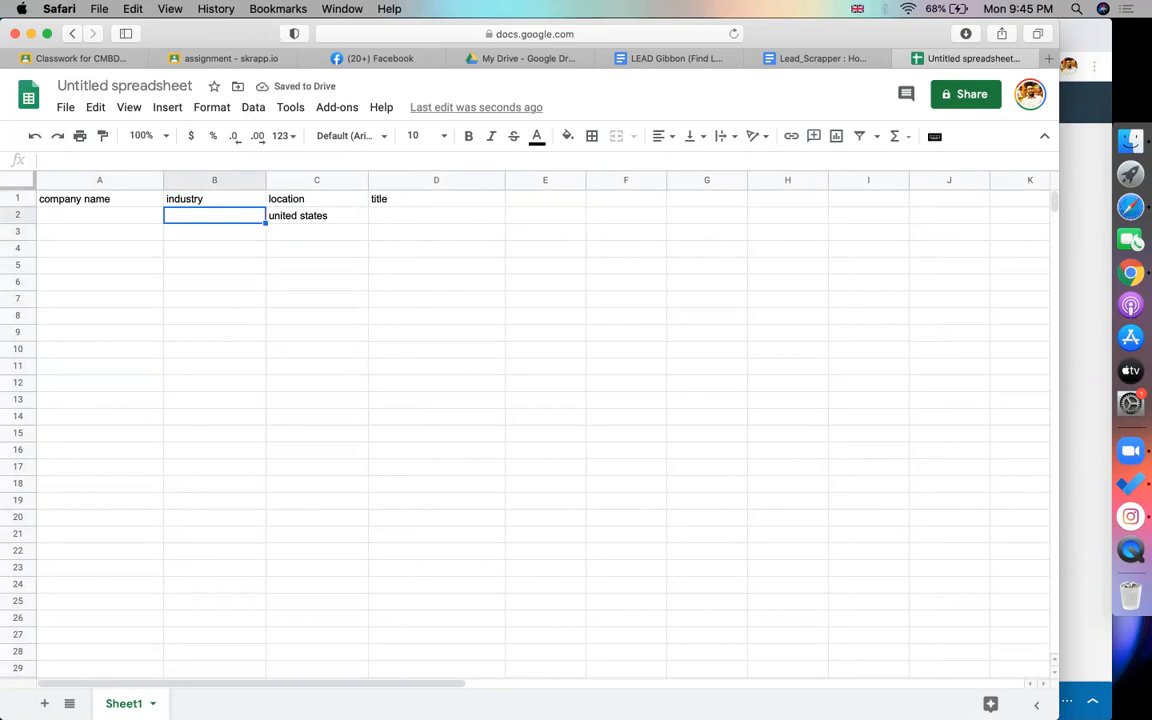
# Fill row 2 with industry any and title director
pyautogui.write('any')
pyautogui.press('Return')
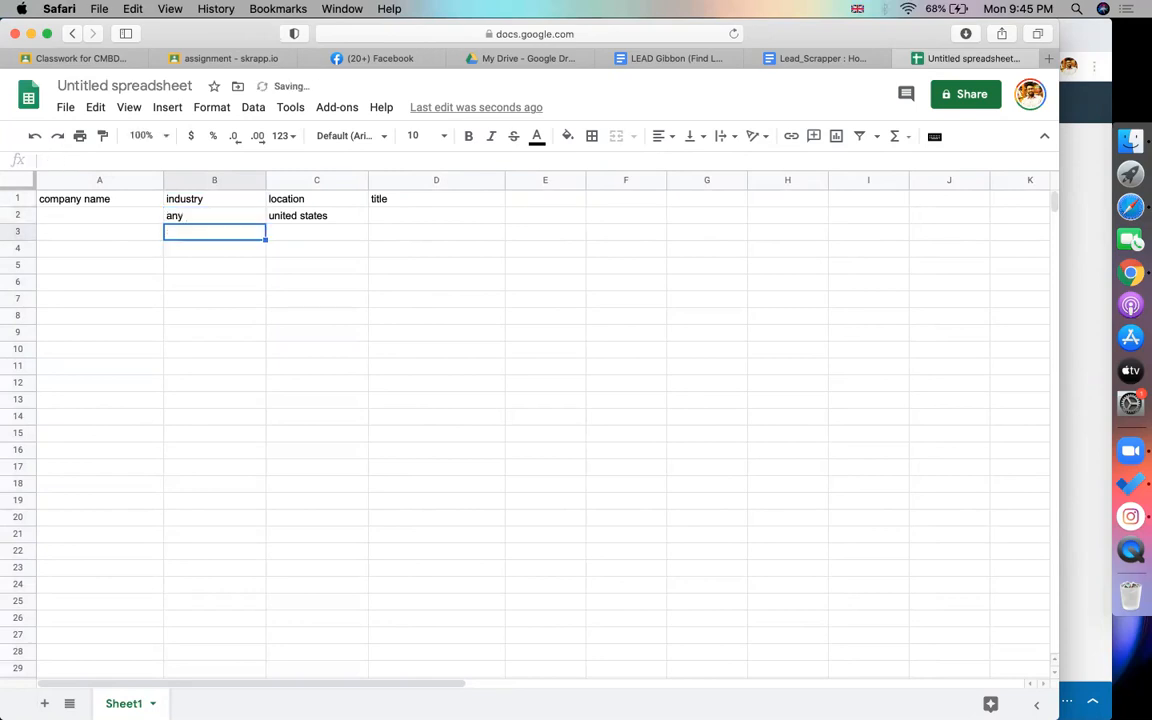
pyautogui.click(306, 218)
pyautogui.click(201, 217)
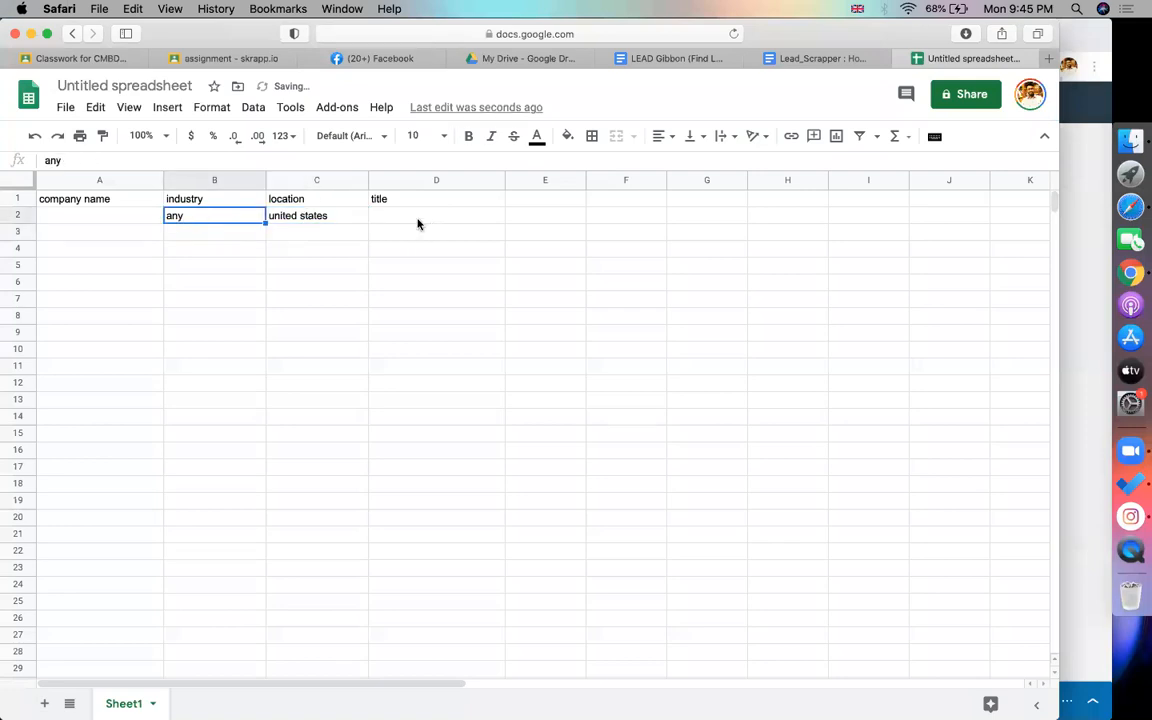
pyautogui.click(415, 222)
pyautogui.write('direc')
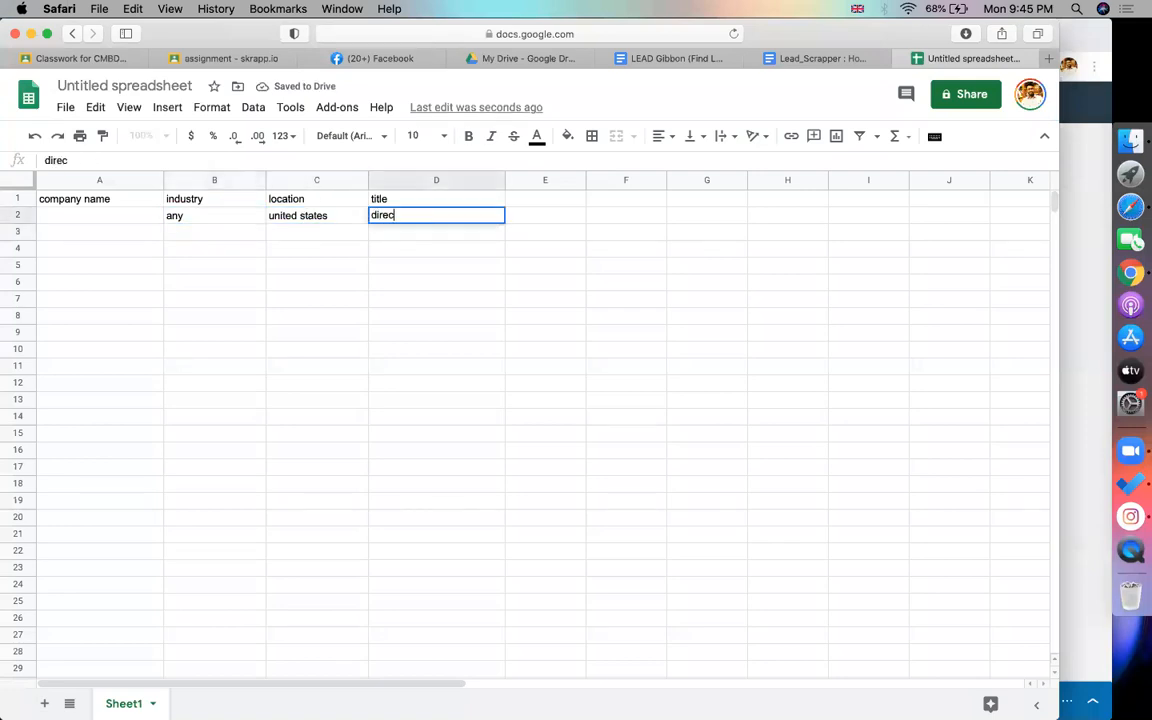
pyautogui.write('tor')
pyautogui.press('Return')
pyautogui.press('Return')
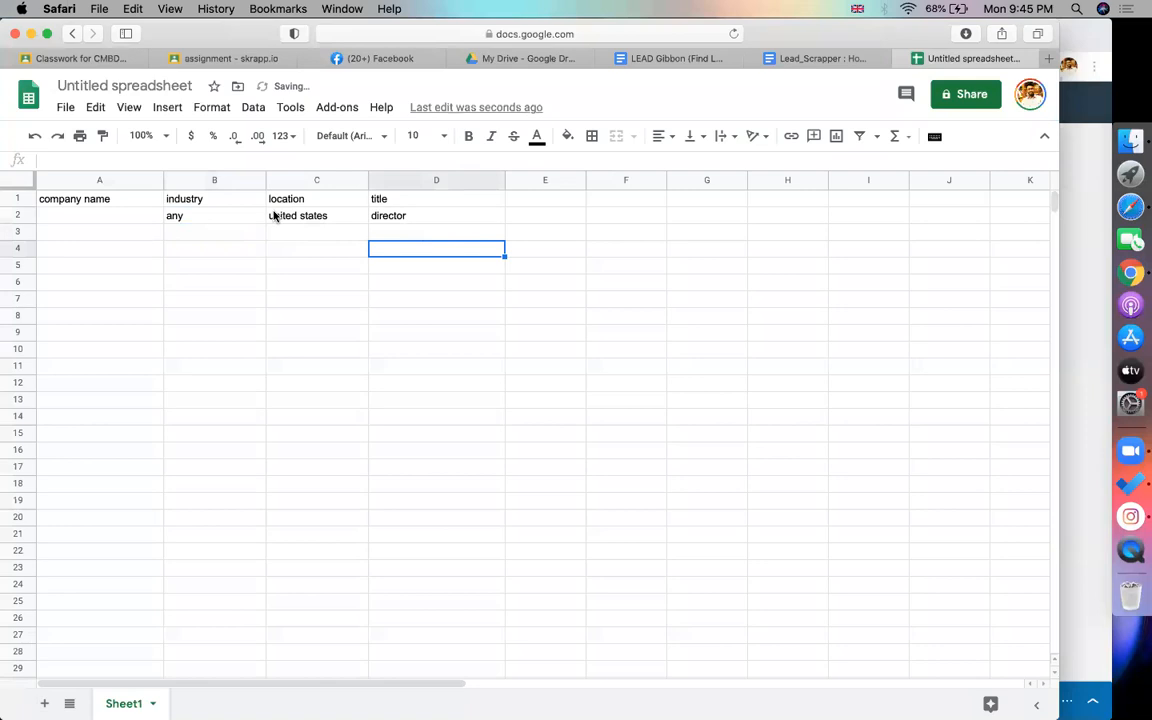
pyautogui.click(224, 216)
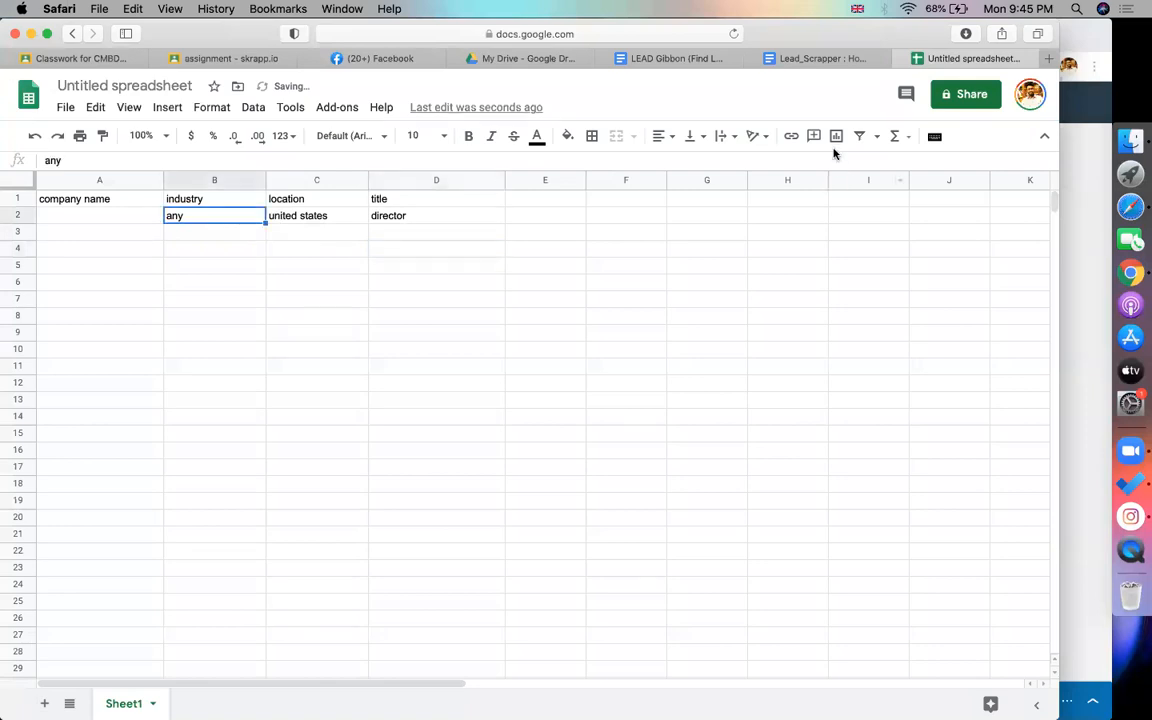
# Search for yellowpages in a new Safari tab
pyautogui.click(1048, 58)
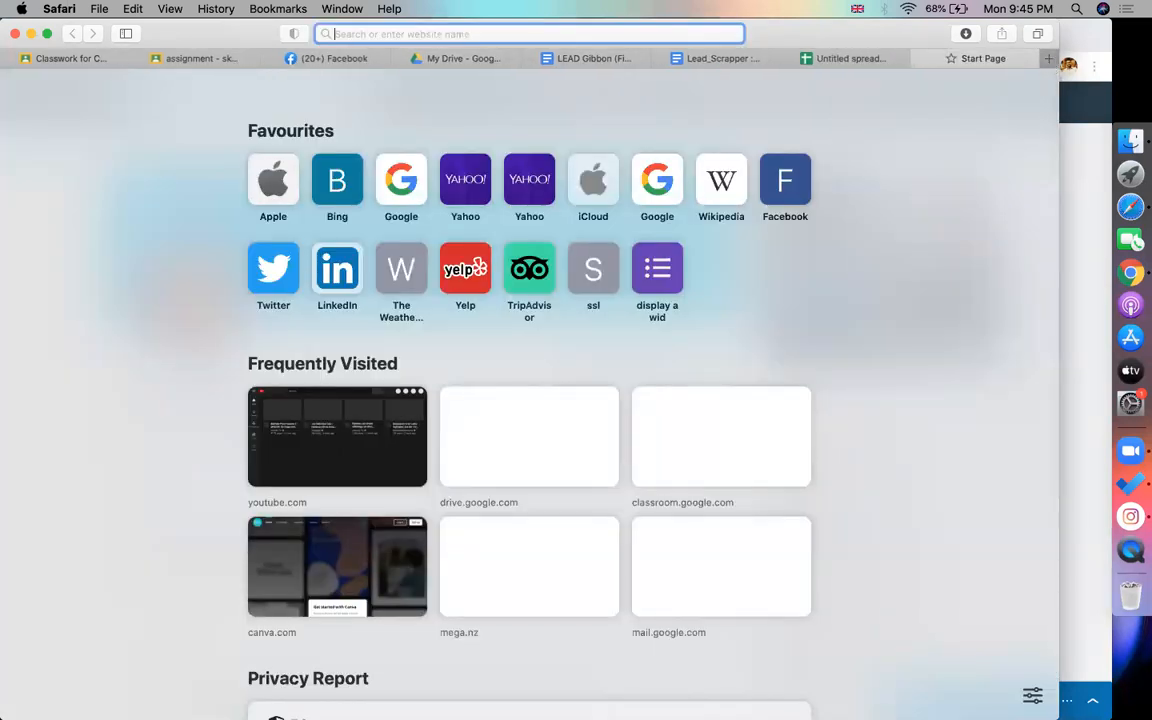
pyautogui.write('yellowpages')
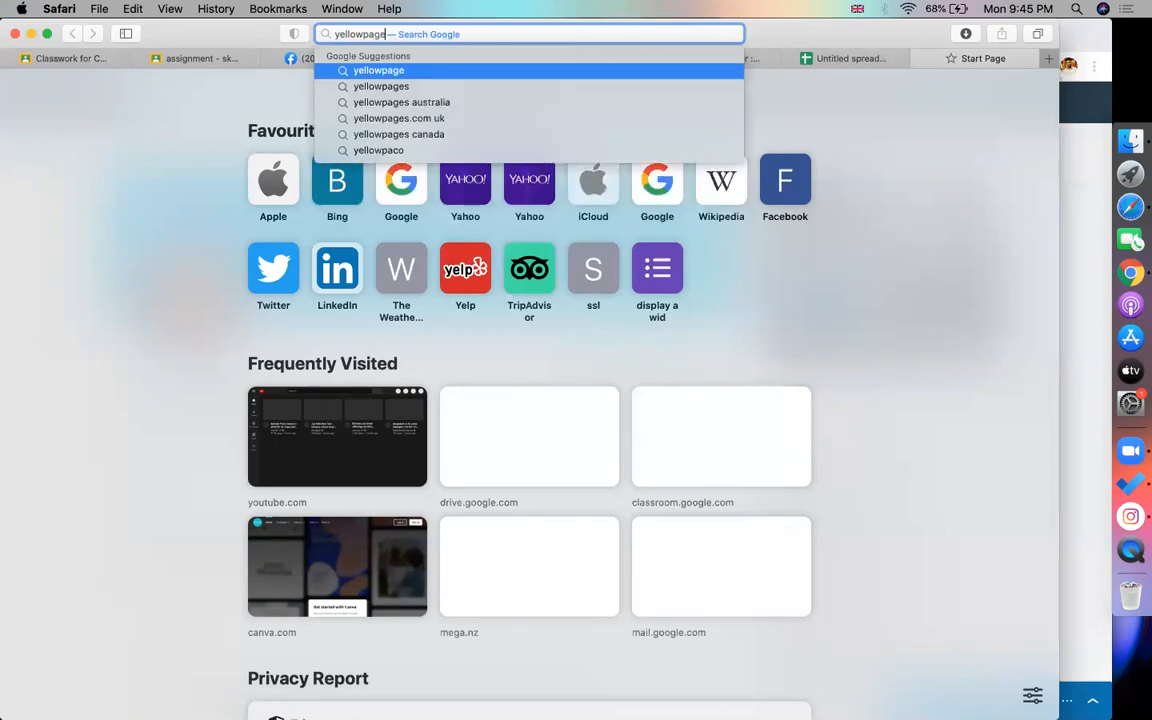
pyautogui.press('Return')
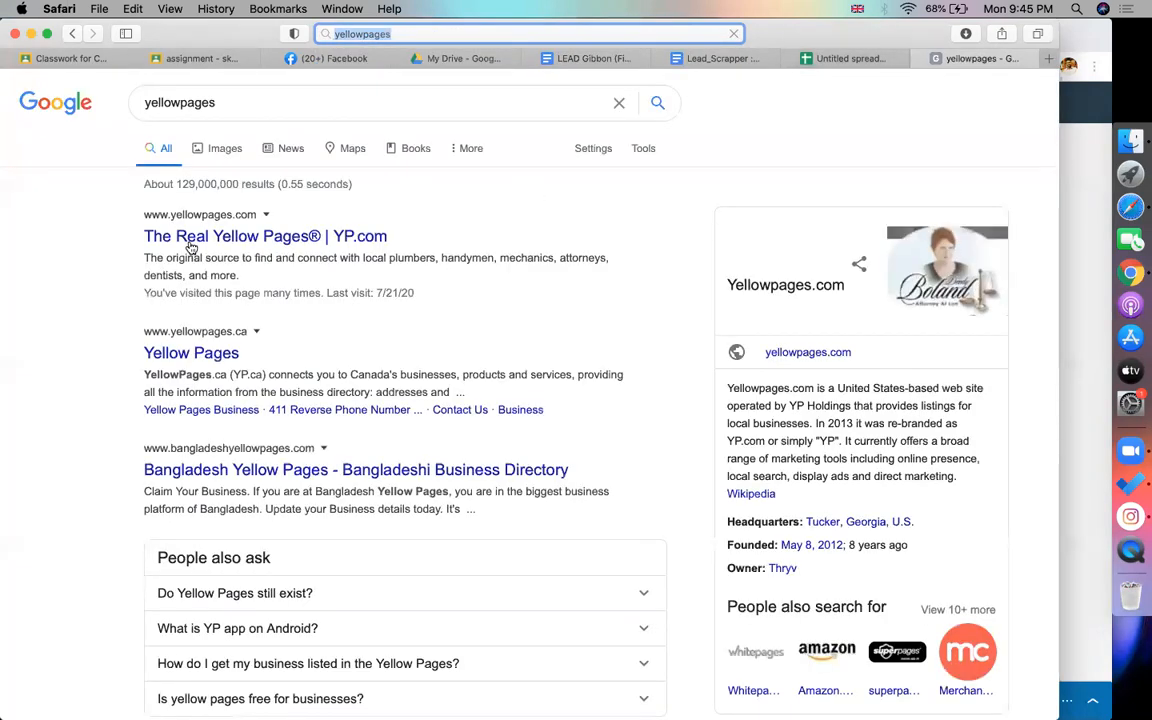
# Review the sheet's industry, united states and director values, then return to Yellow Pages
pyautogui.click(710, 58)
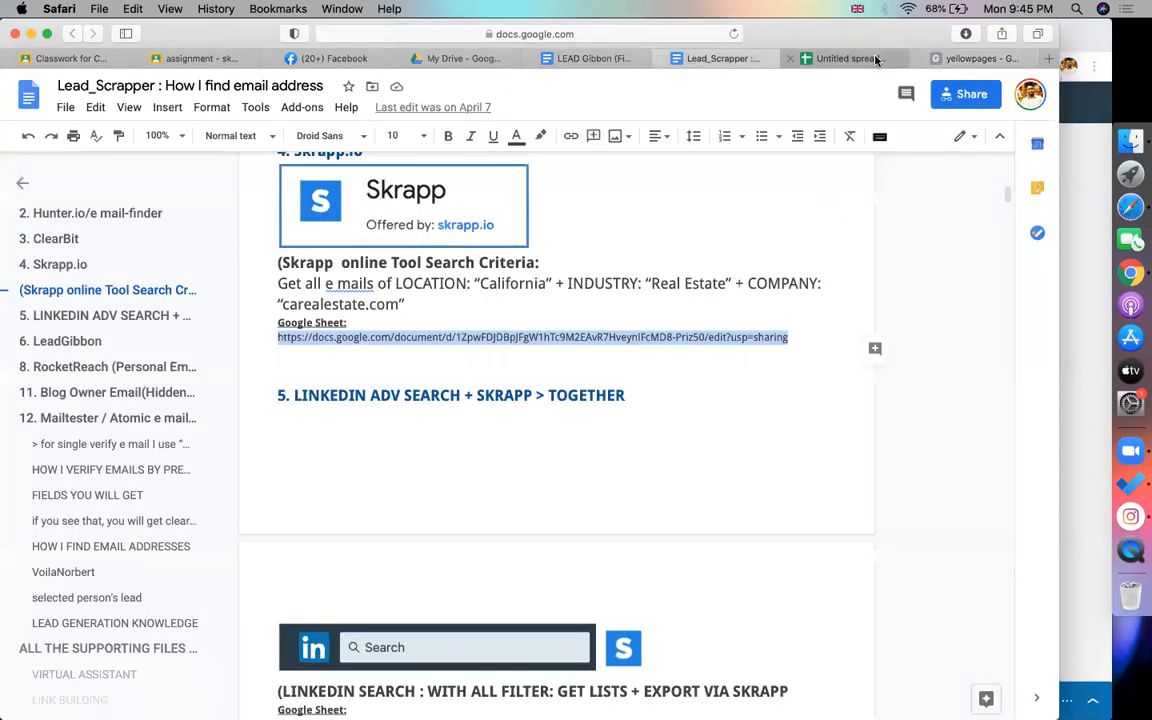
pyautogui.click(860, 58)
pyautogui.click(203, 200)
pyautogui.click(290, 217)
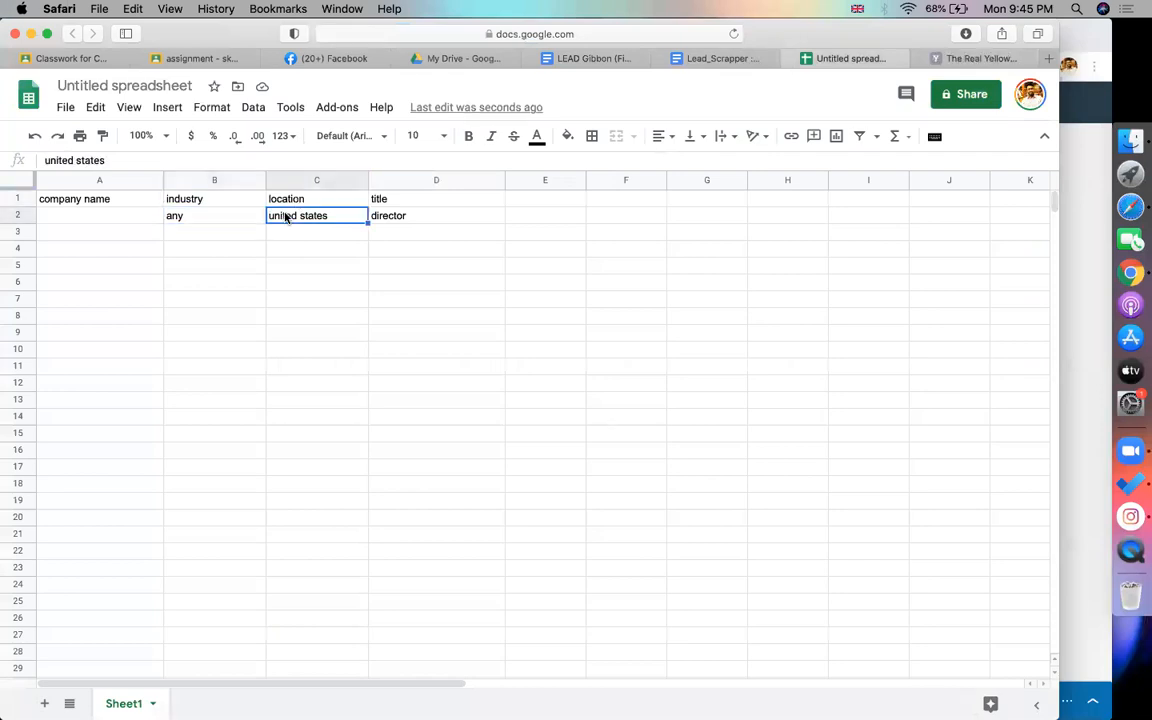
pyautogui.click(405, 222)
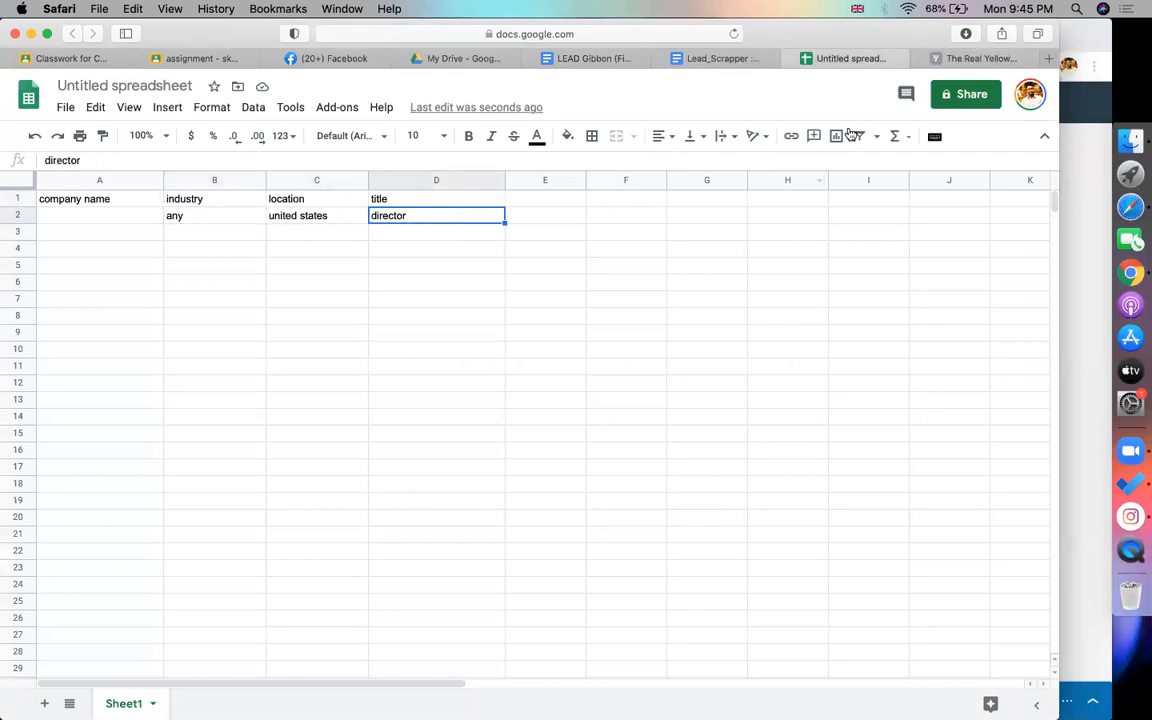
pyautogui.click(975, 62)
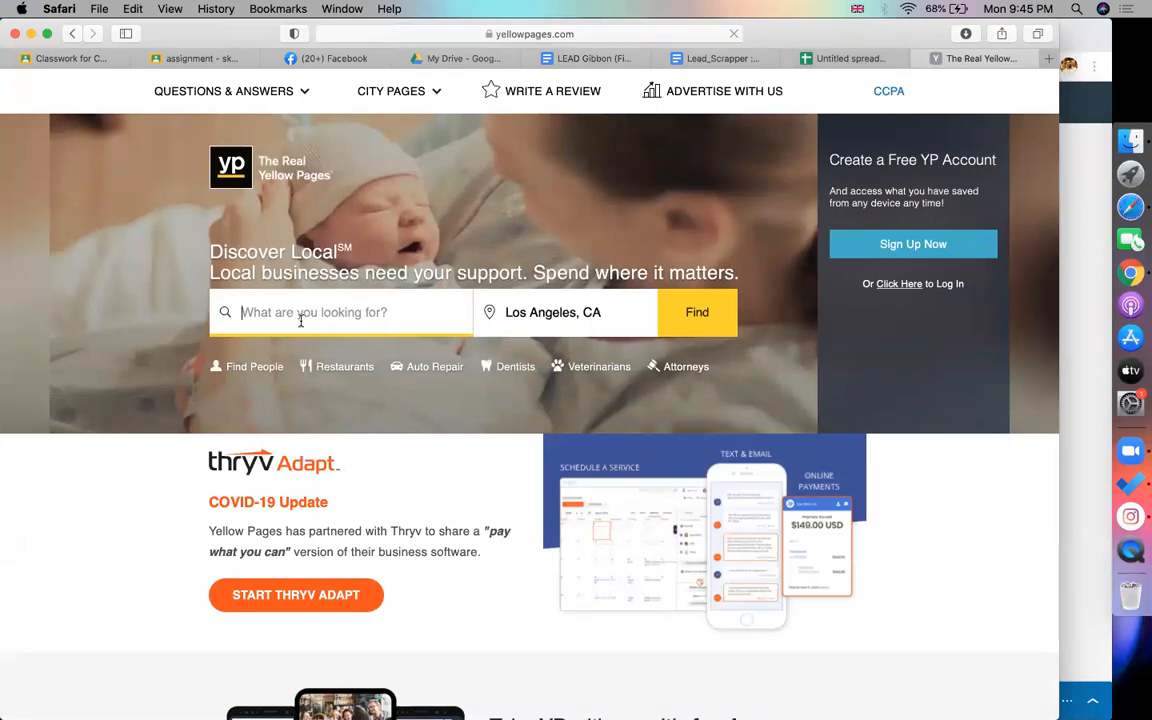
# Replace the Los Angeles, CA location with United States
pyautogui.click(498, 312)
pyautogui.press('BackSpace')
pyautogui.write('united states')
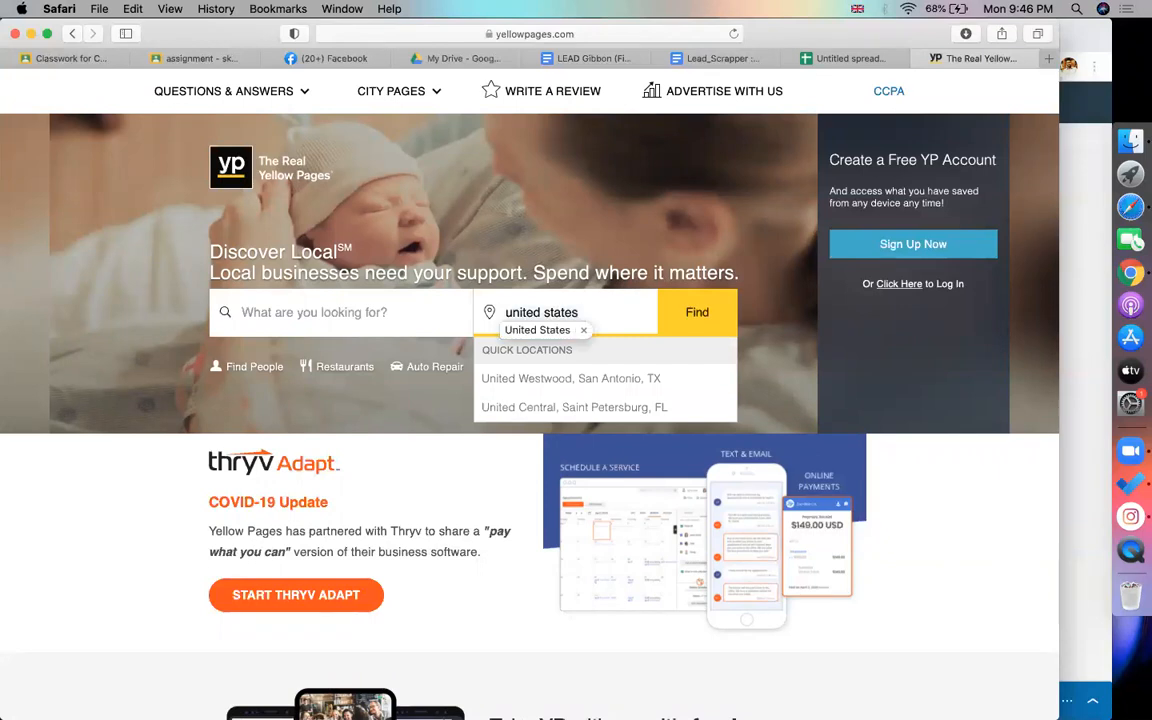
pyautogui.click(608, 302)
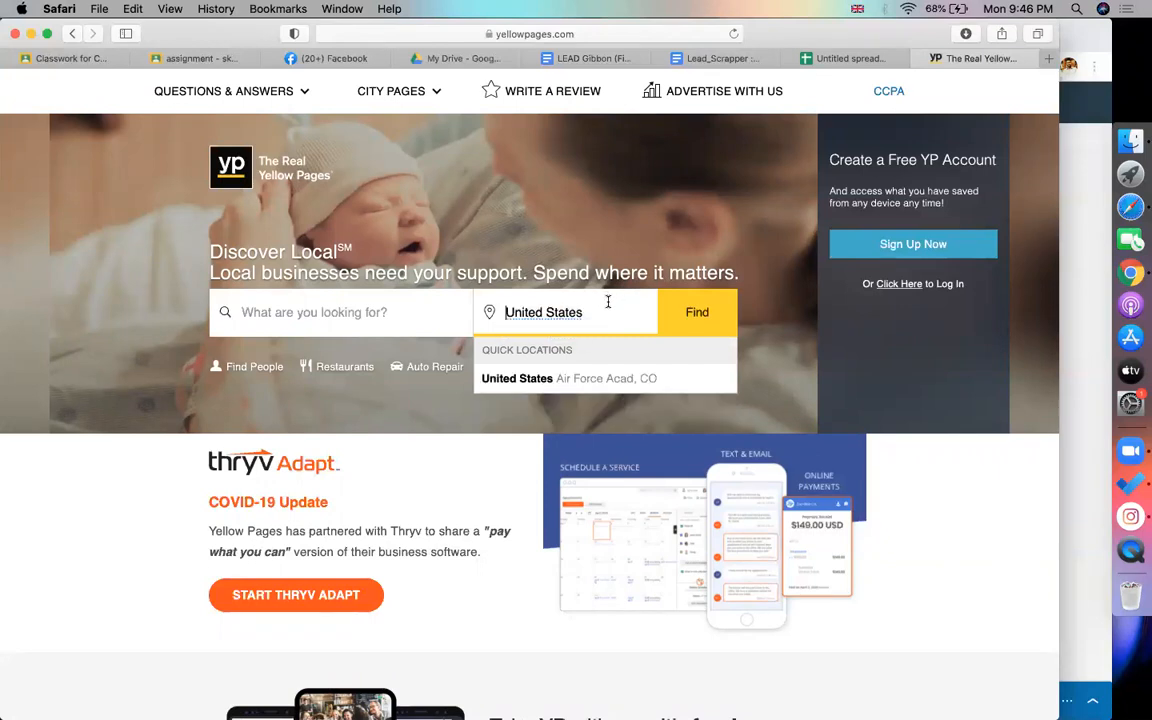
# Search for restaurant in United States
pyautogui.click(728, 313)
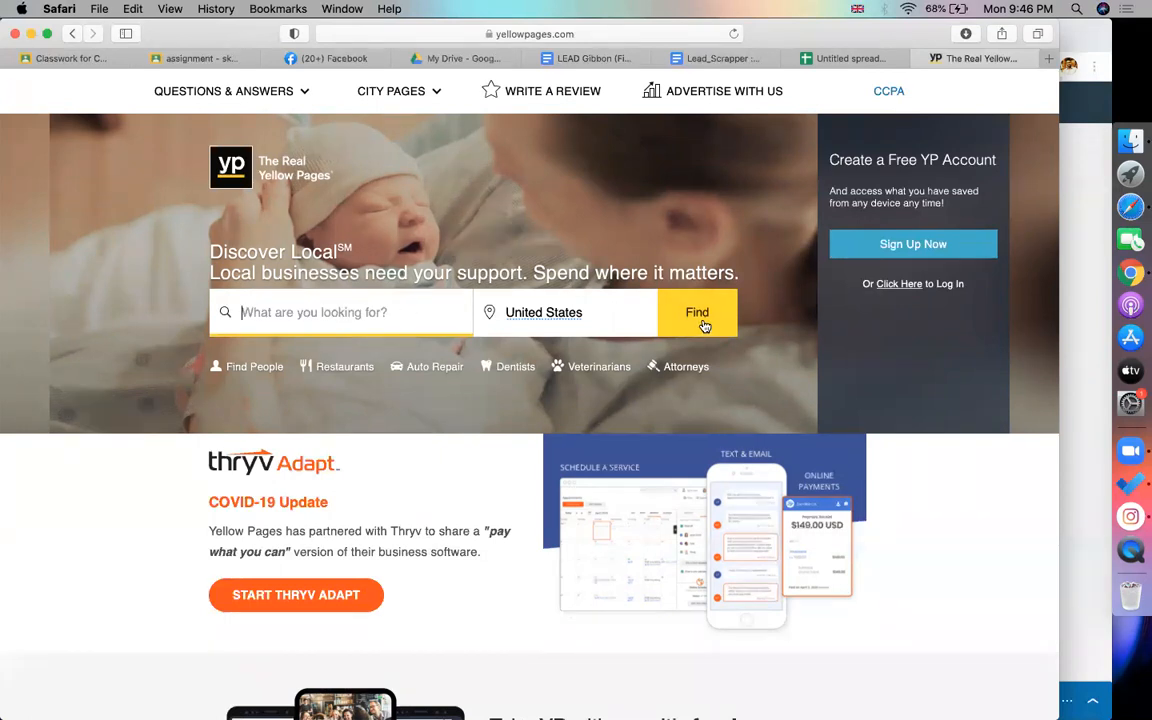
pyautogui.write('res')
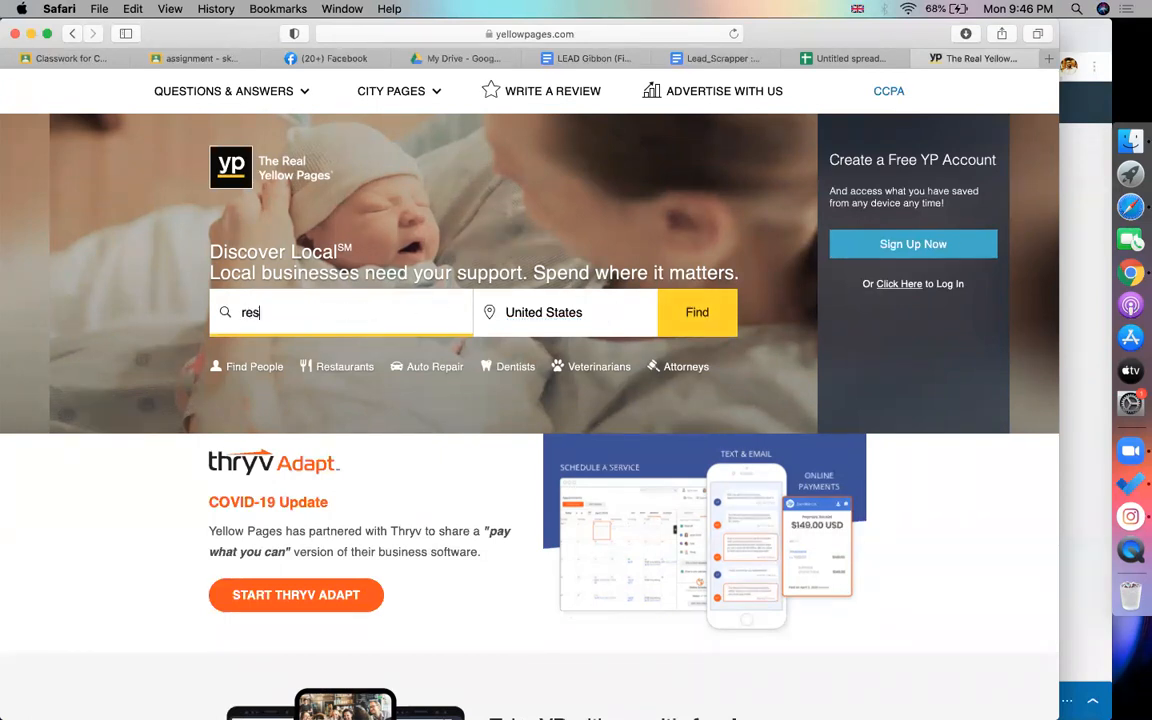
pyautogui.scroll(-10, 329, 648)
pyautogui.scroll(5, 419, 311)
pyautogui.scroll(5, 267, 296)
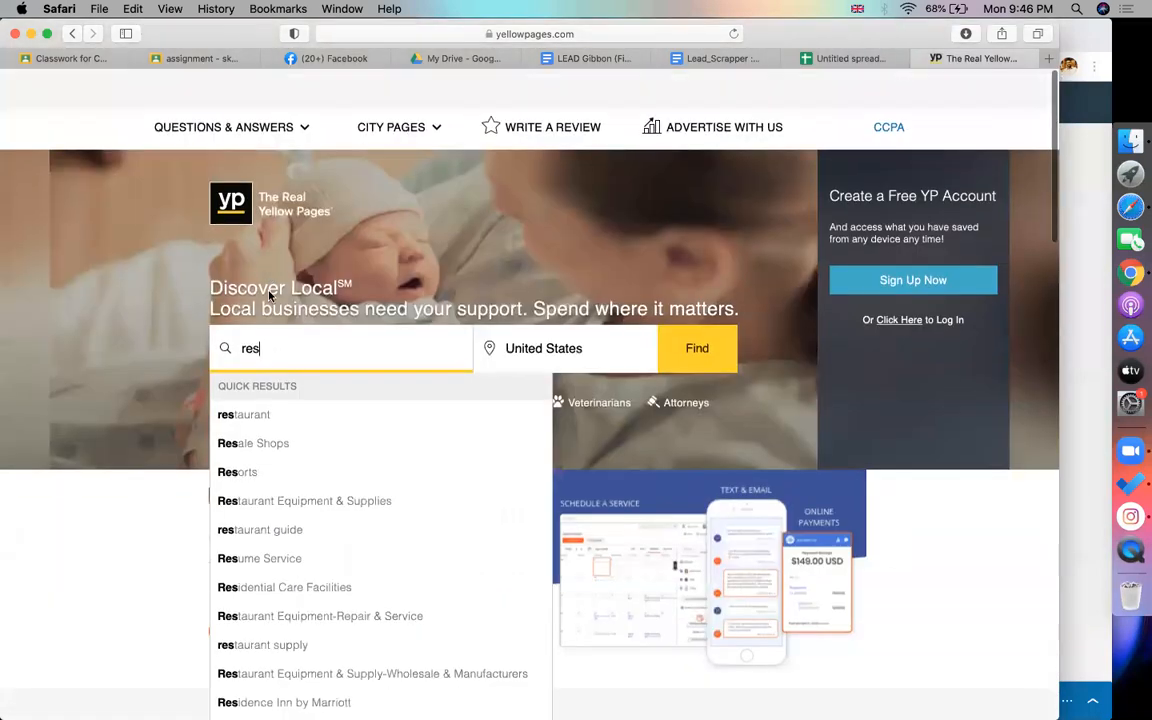
pyautogui.click(263, 381)
pyautogui.click(693, 314)
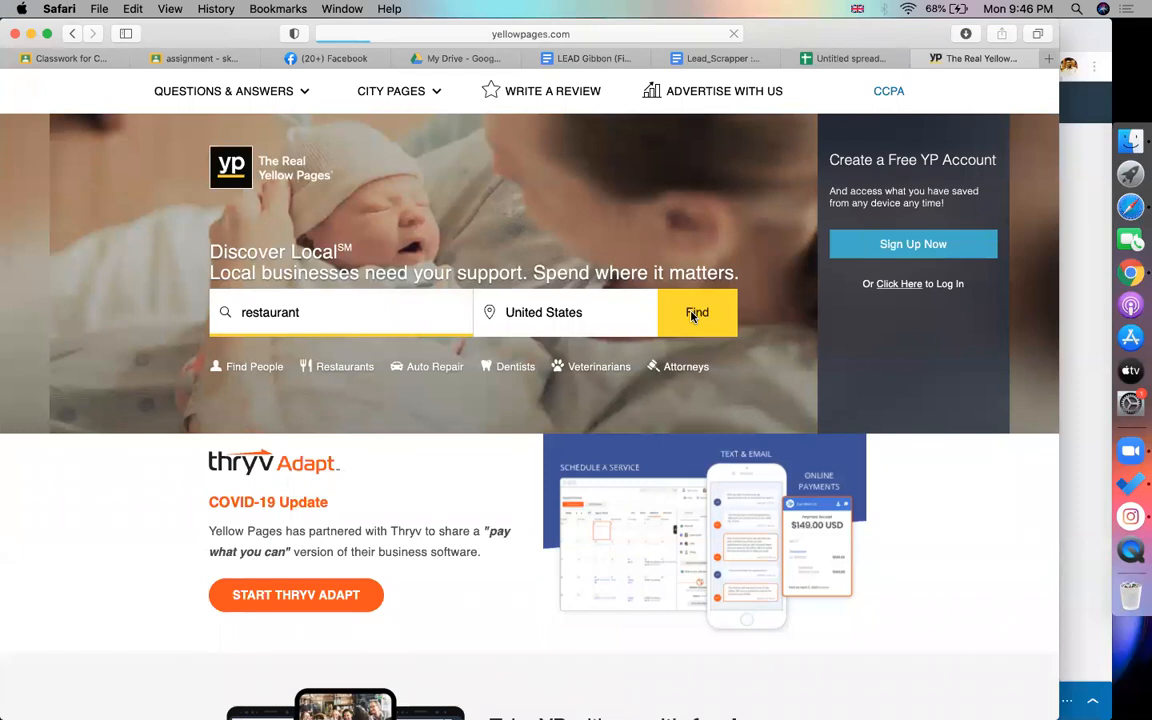
# Title the spreadsheet '100 leads of director of any business related company from united states'
pyautogui.click(880, 58)
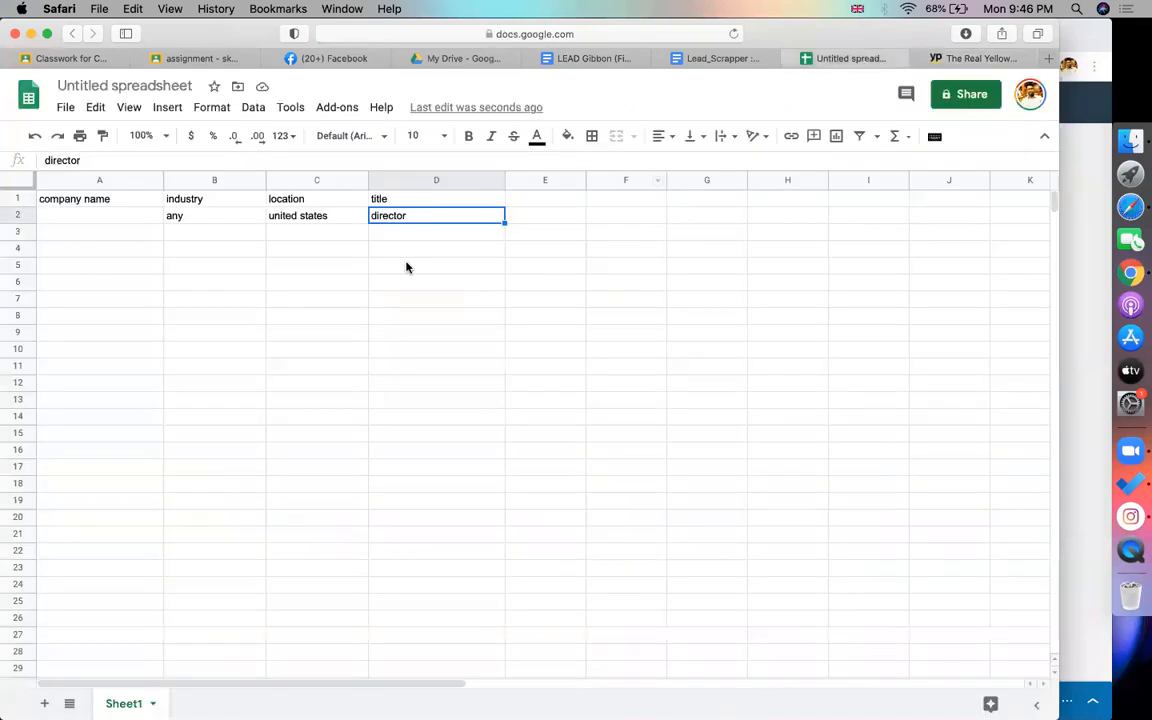
pyautogui.click(180, 89)
pyautogui.write('100 l')
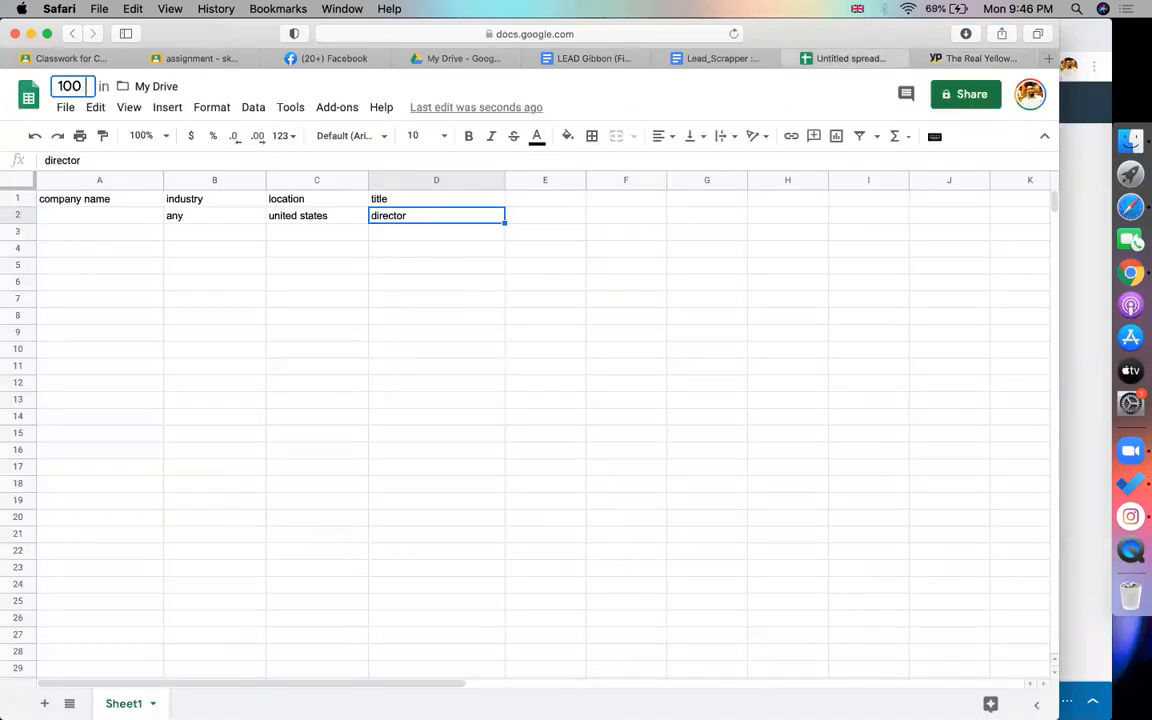
pyautogui.write('ed')
pyautogui.press('BackSpace')
pyautogui.write('ads of')
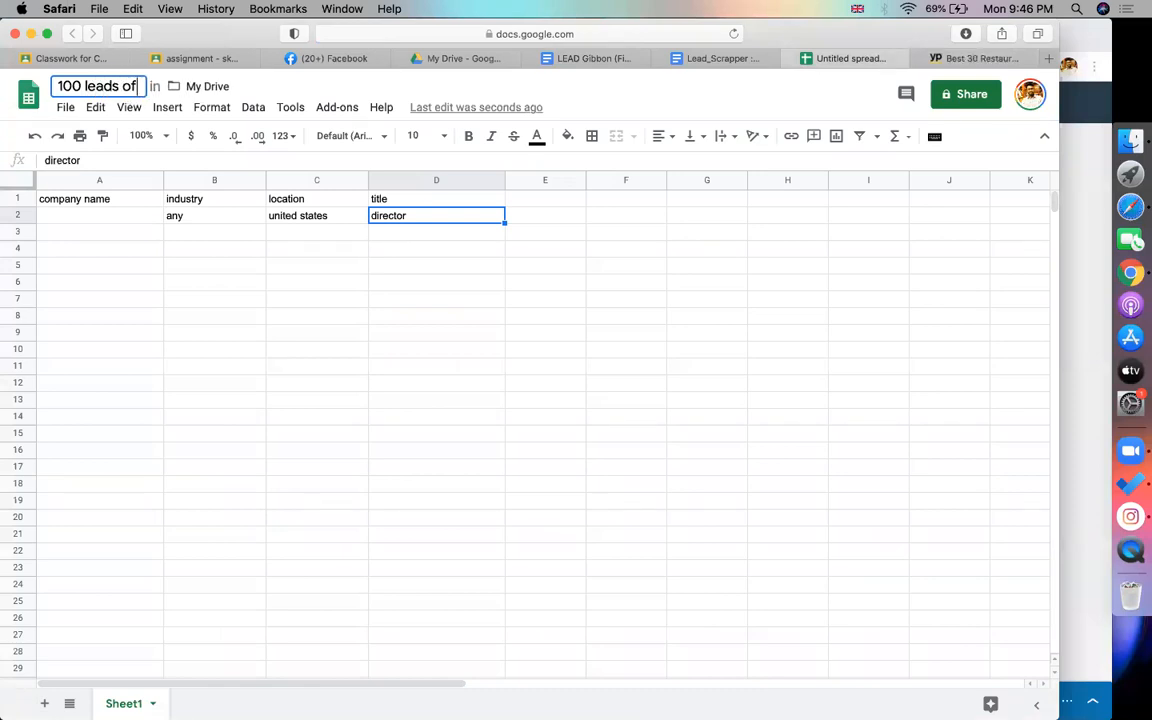
pyautogui.write(' director of ')
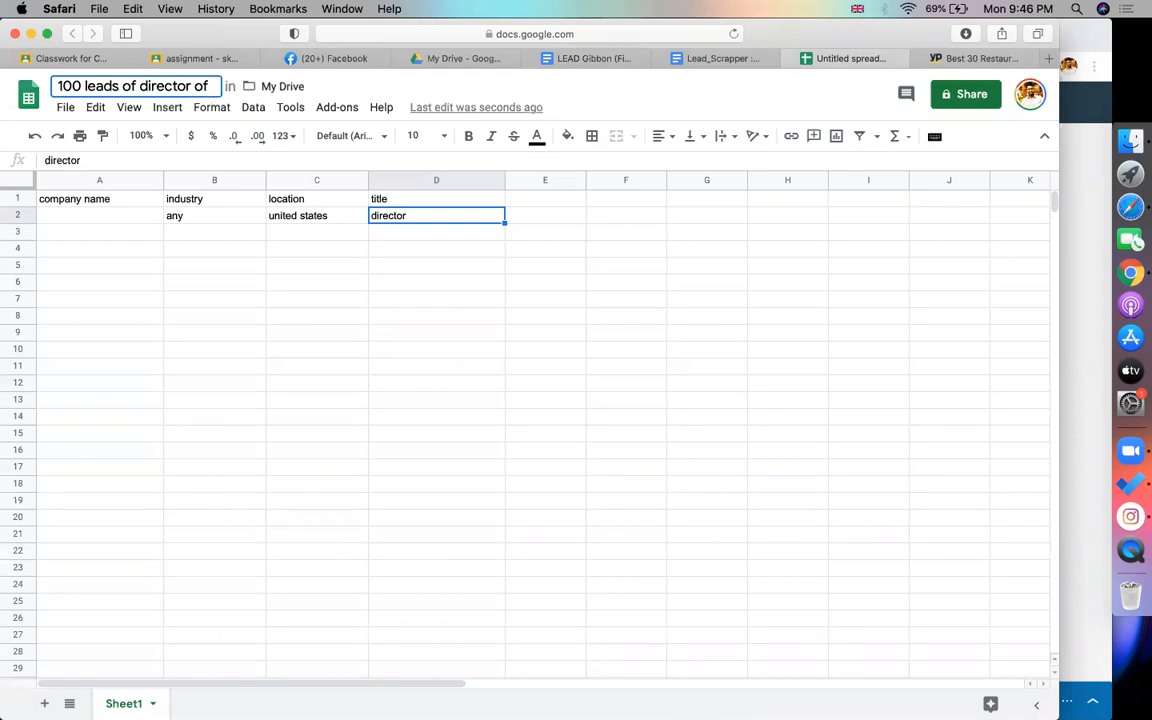
pyautogui.write('a')
pyautogui.press('BackSpace')
pyautogui.write('an')
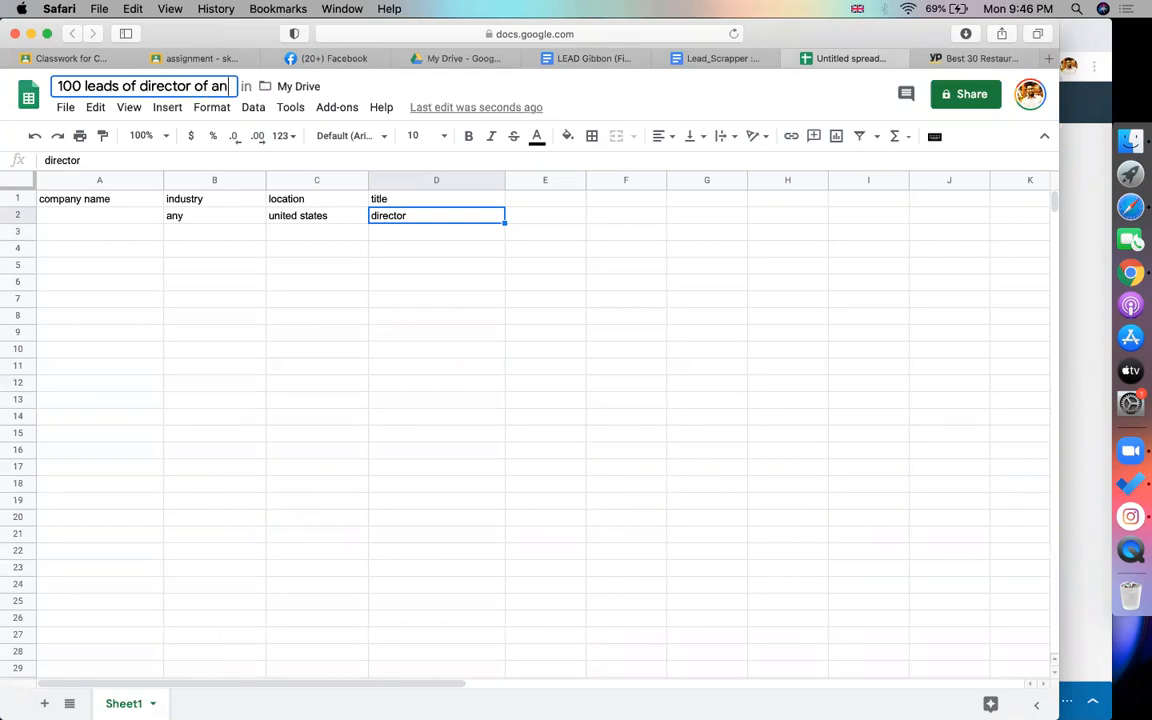
pyautogui.write('y busine')
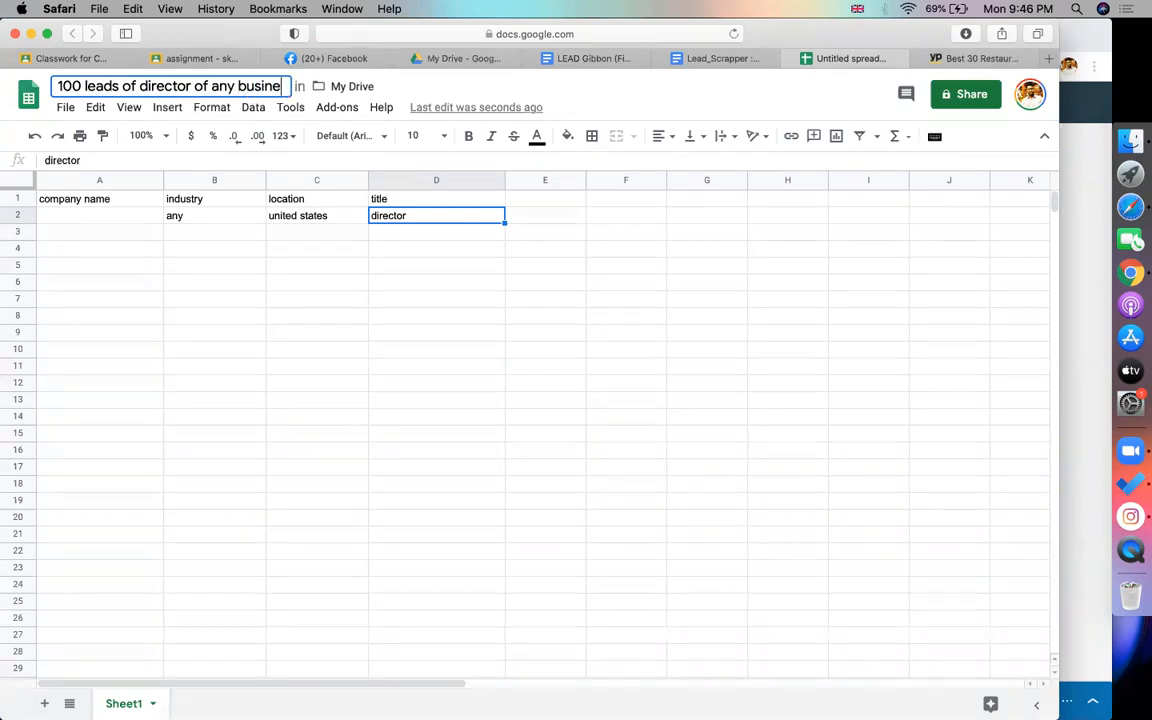
pyautogui.write('ss related ')
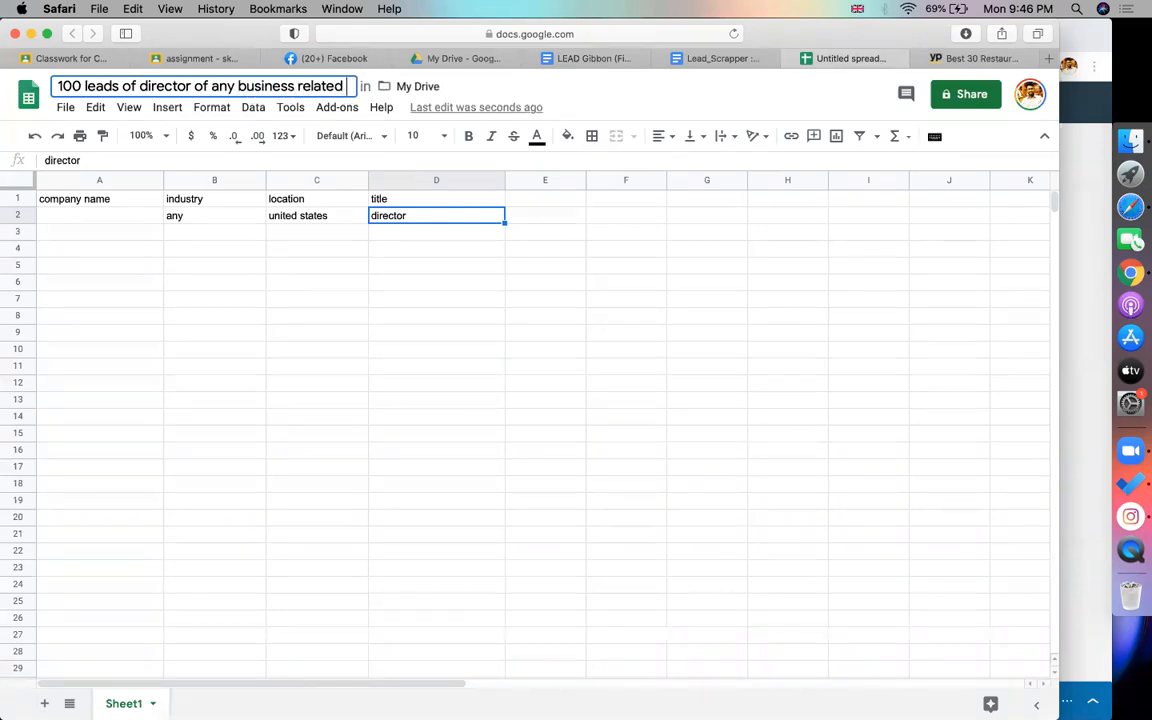
pyautogui.write('company from')
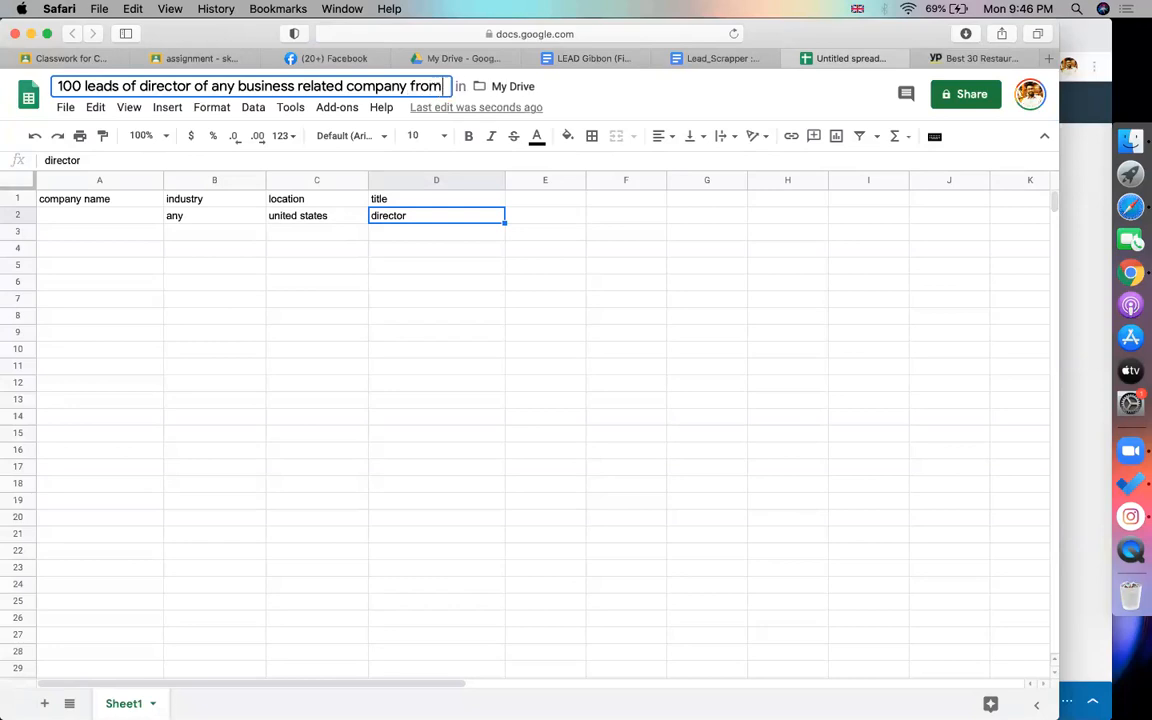
pyautogui.write(' united states')
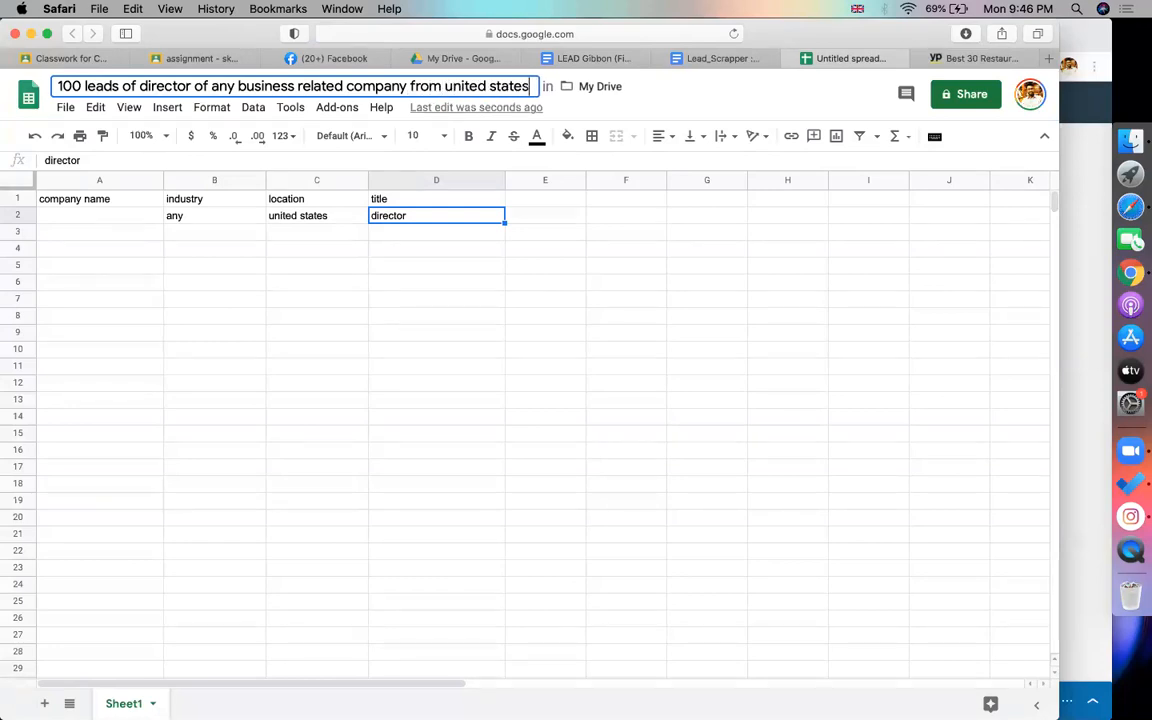
pyautogui.press('Return')
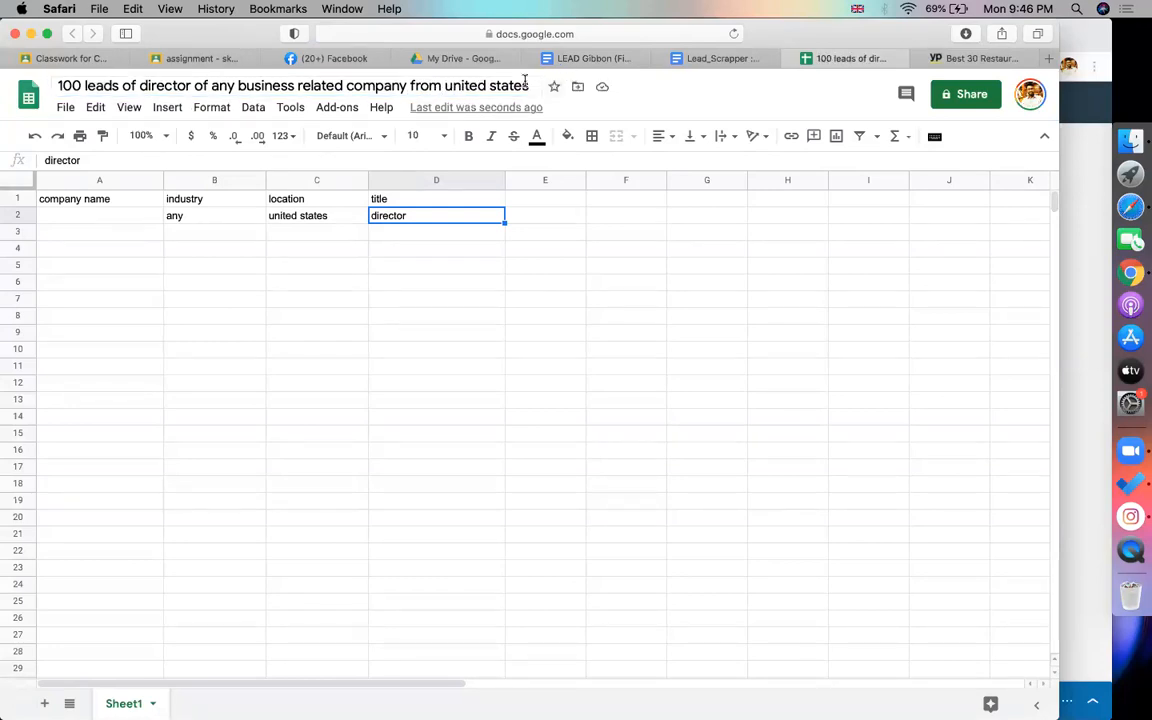
# Append ' - by Linkedin & skrapp.io' to the spreadsheet title
pyautogui.click(535, 86)
pyautogui.write('- b')
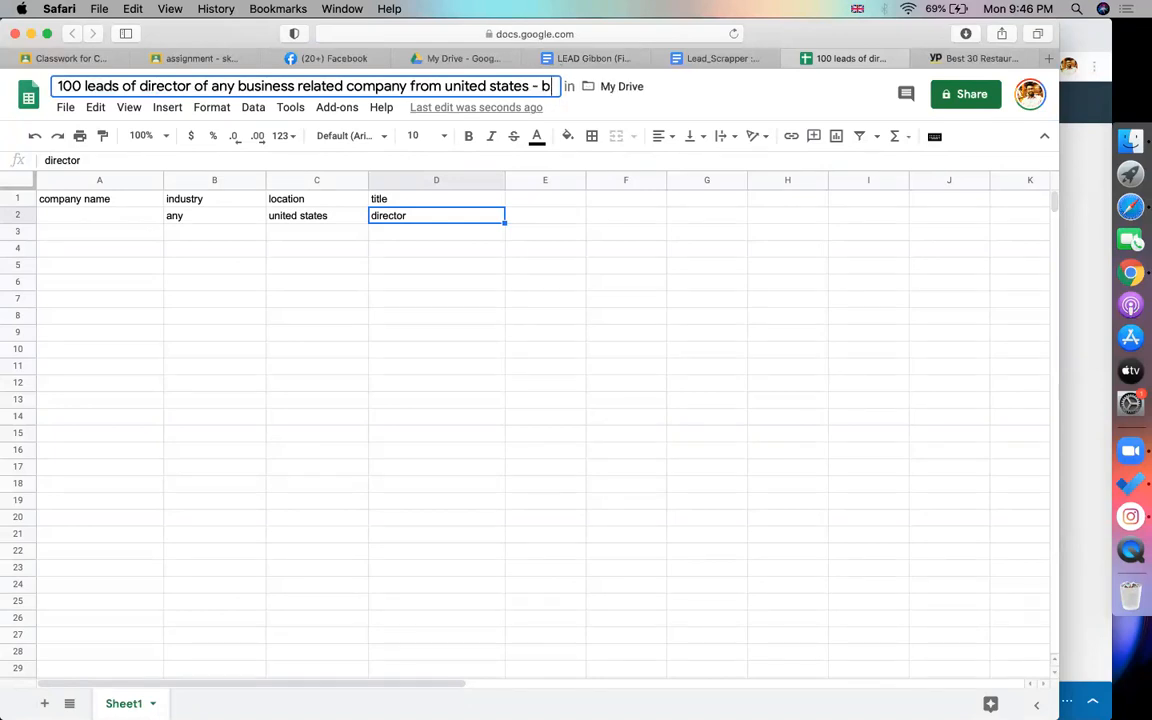
pyautogui.write('y Linkedin &')
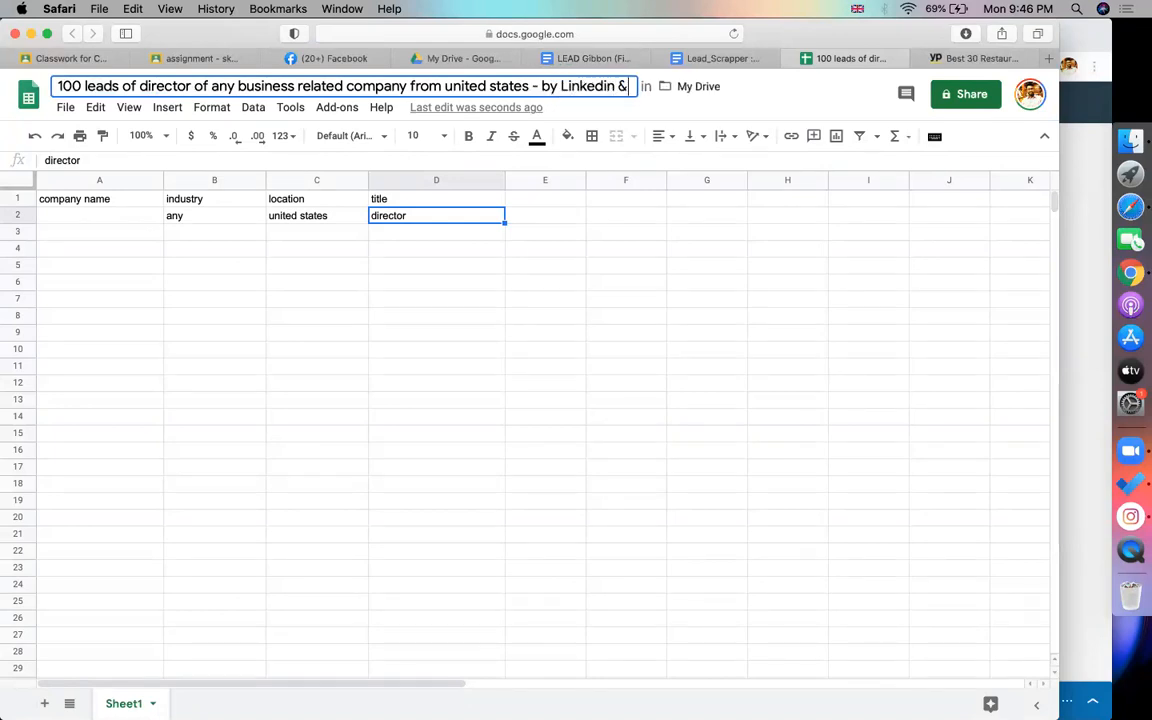
pyautogui.write(' skrapp.io')
pyautogui.click(648, 215)
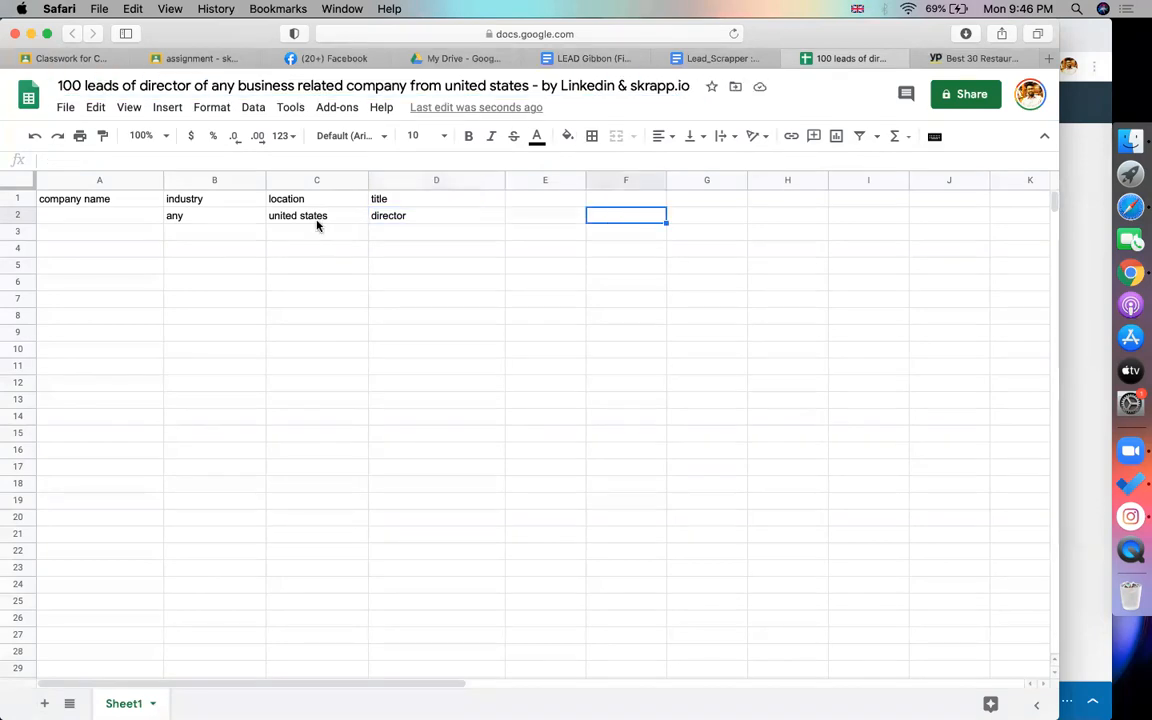
# Copy the Marcos Pizza - Northwest Colorado Springs business name from Yellow Pages
pyautogui.click(142, 217)
pyautogui.click(950, 58)
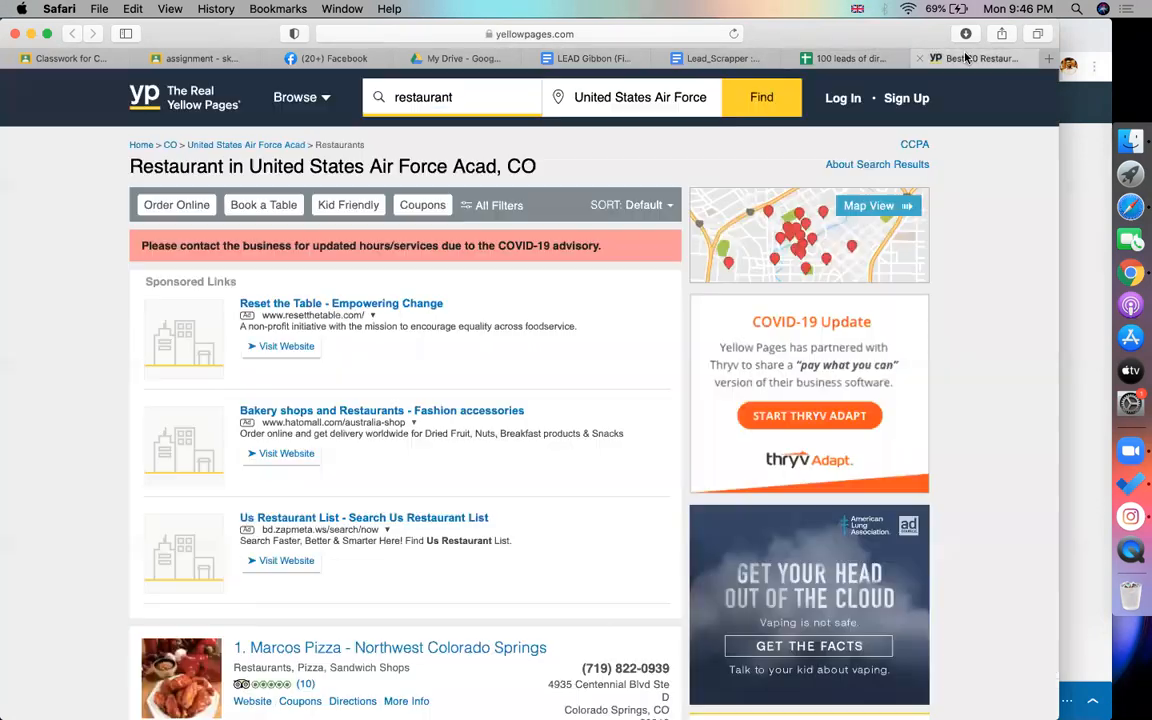
pyautogui.scroll(-5, 435, 401)
pyautogui.moveTo(553, 392); pyautogui.dragTo(212, 392)
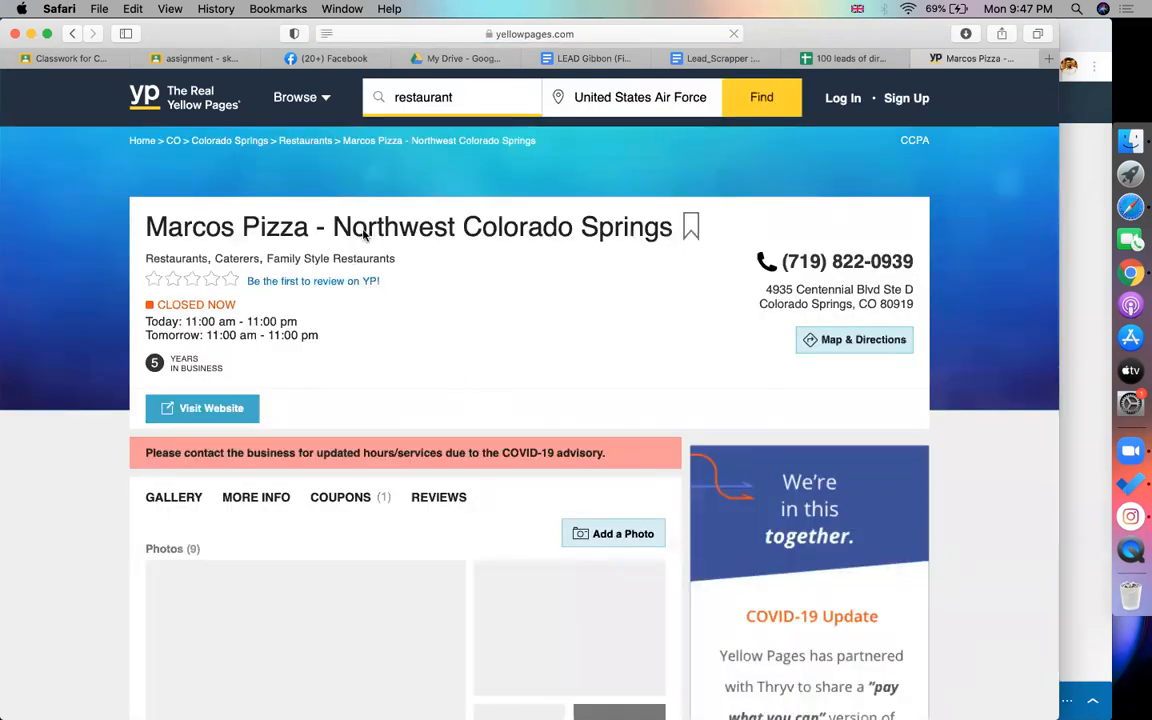
pyautogui.moveTo(668, 232); pyautogui.dragTo(148, 232)
pyautogui.press('super+c')
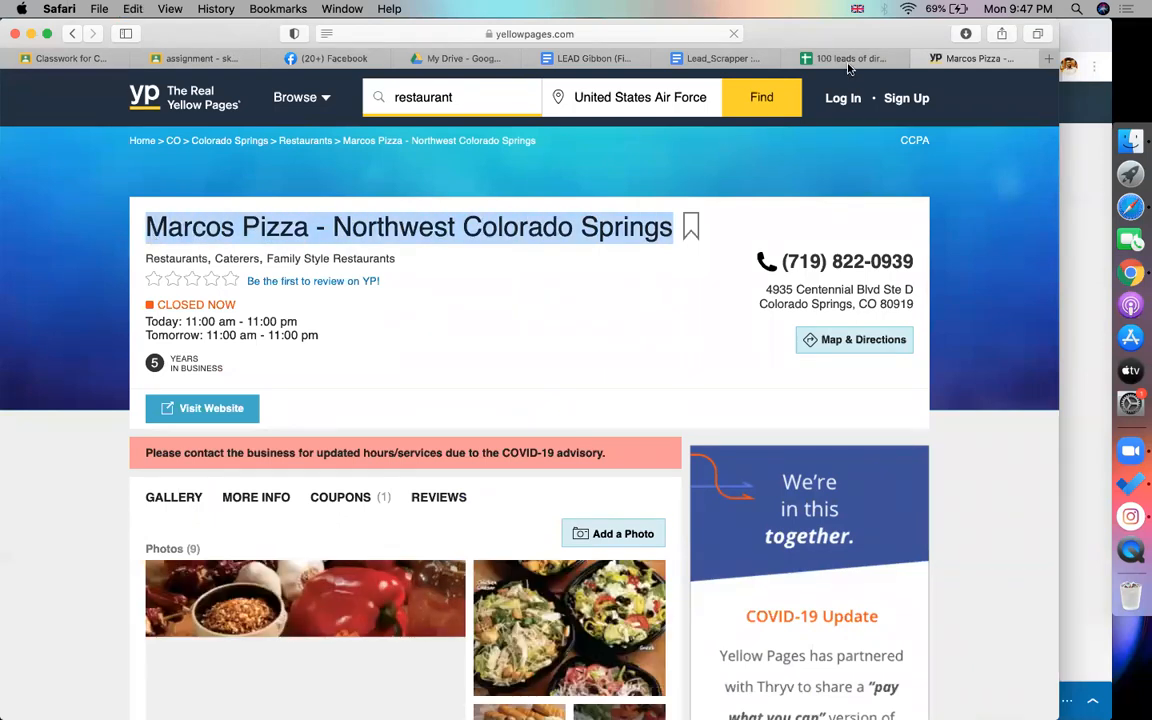
pyautogui.click(847, 60)
# Enter Marcos Pizza in A2 and Restaurants, copied from the listing, as its industry in B2
pyautogui.press('super+v')
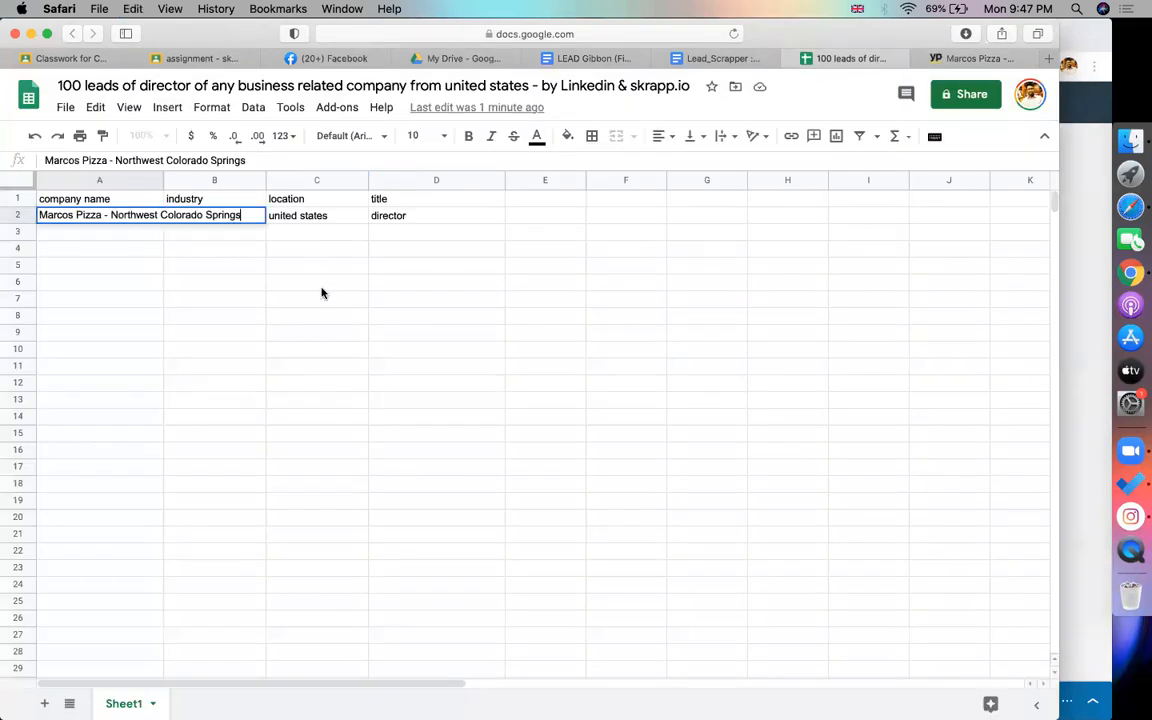
pyautogui.click(316, 349)
pyautogui.click(221, 225)
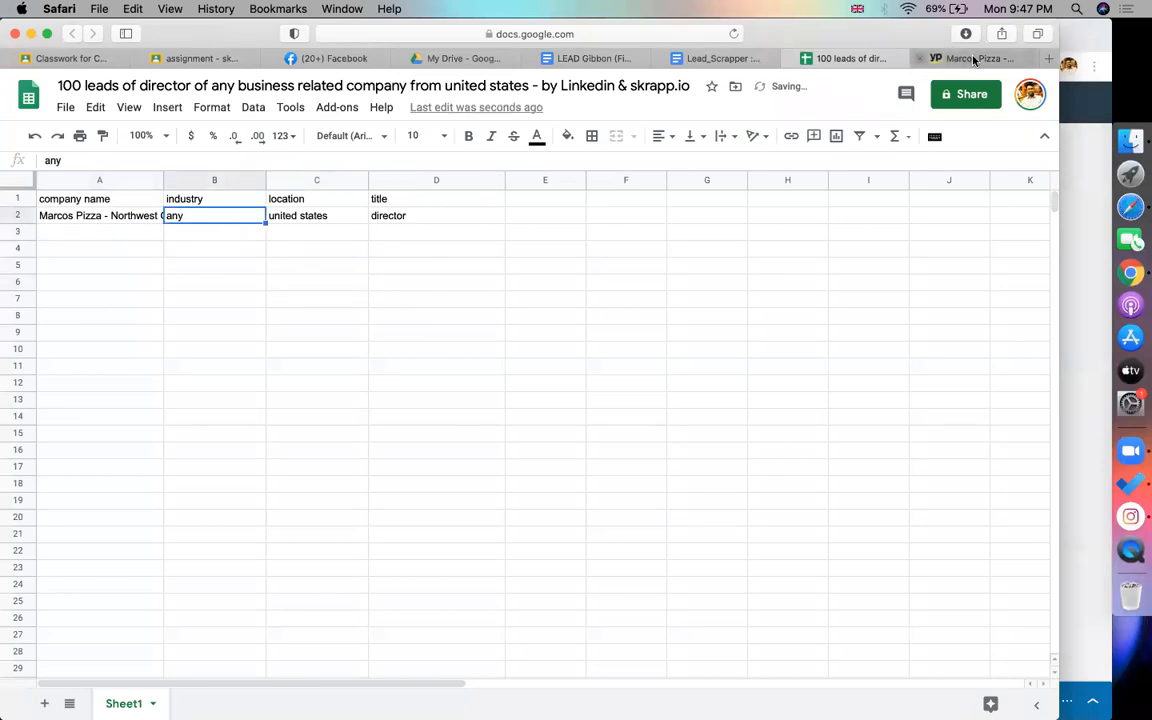
pyautogui.click(970, 58)
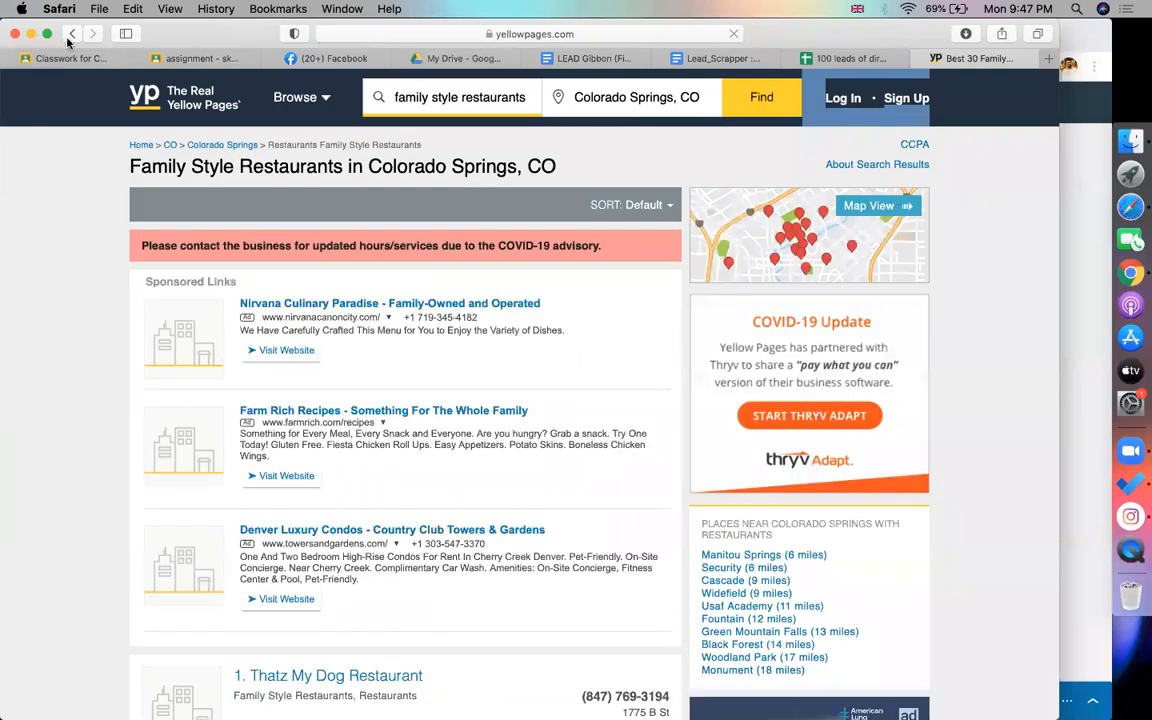
pyautogui.click(71, 34)
pyautogui.moveTo(398, 263); pyautogui.dragTo(331, 258)
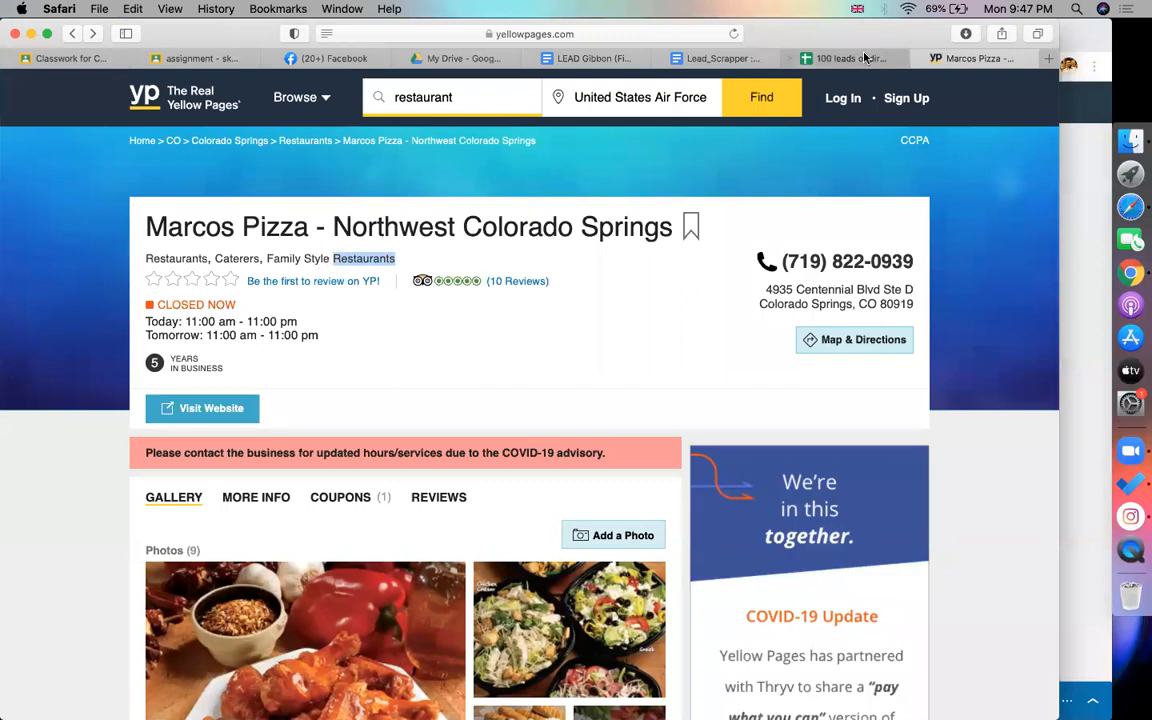
pyautogui.click(845, 58)
pyautogui.doubleClick(218, 218)
pyautogui.press('super+v')
pyautogui.click(338, 303)
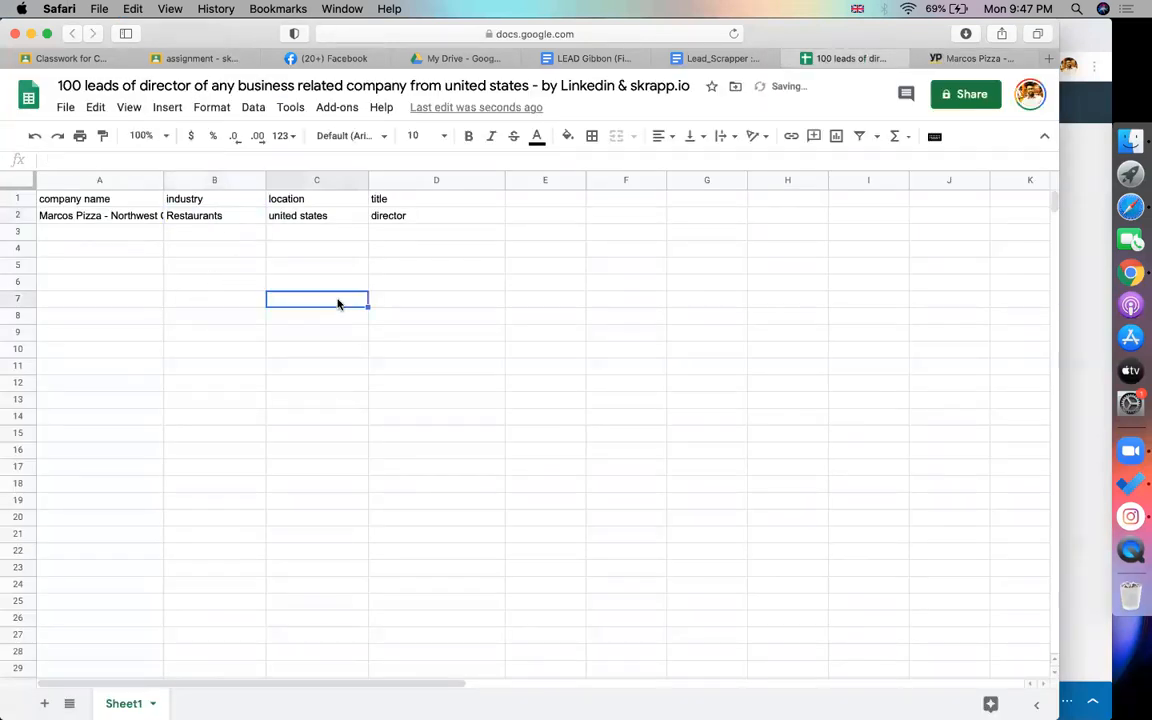
# Change the word 'company' in the spreadsheet title to 'industry/ company'
pyautogui.click(215, 86)
pyautogui.moveTo(211, 86); pyautogui.dragTo(376, 86)
pyautogui.click(376, 86)
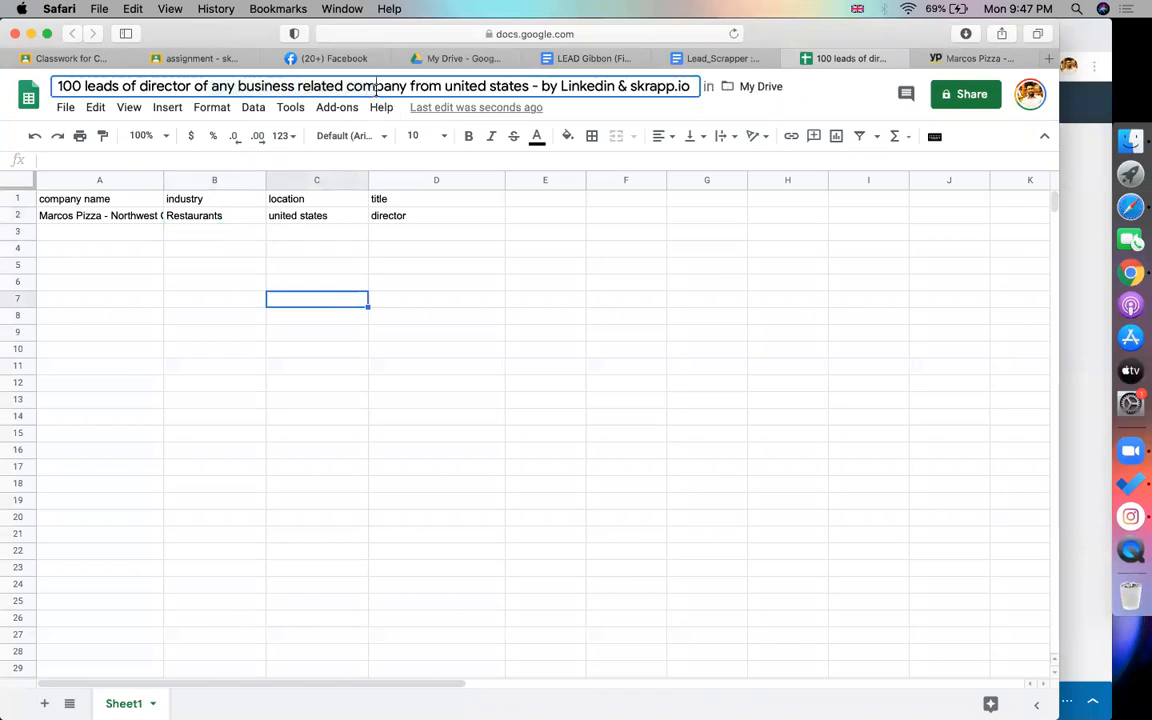
pyautogui.doubleClick(376, 86)
pyautogui.press('BackSpace')
pyautogui.write('indus')
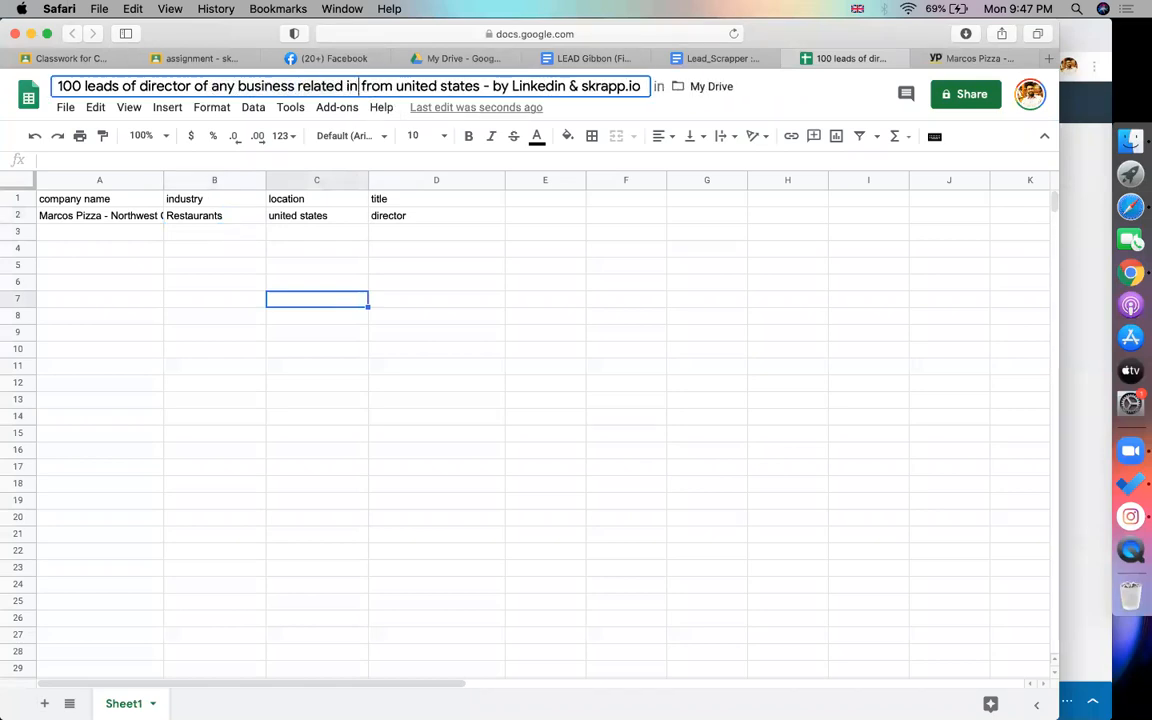
pyautogui.write('try/ compay')
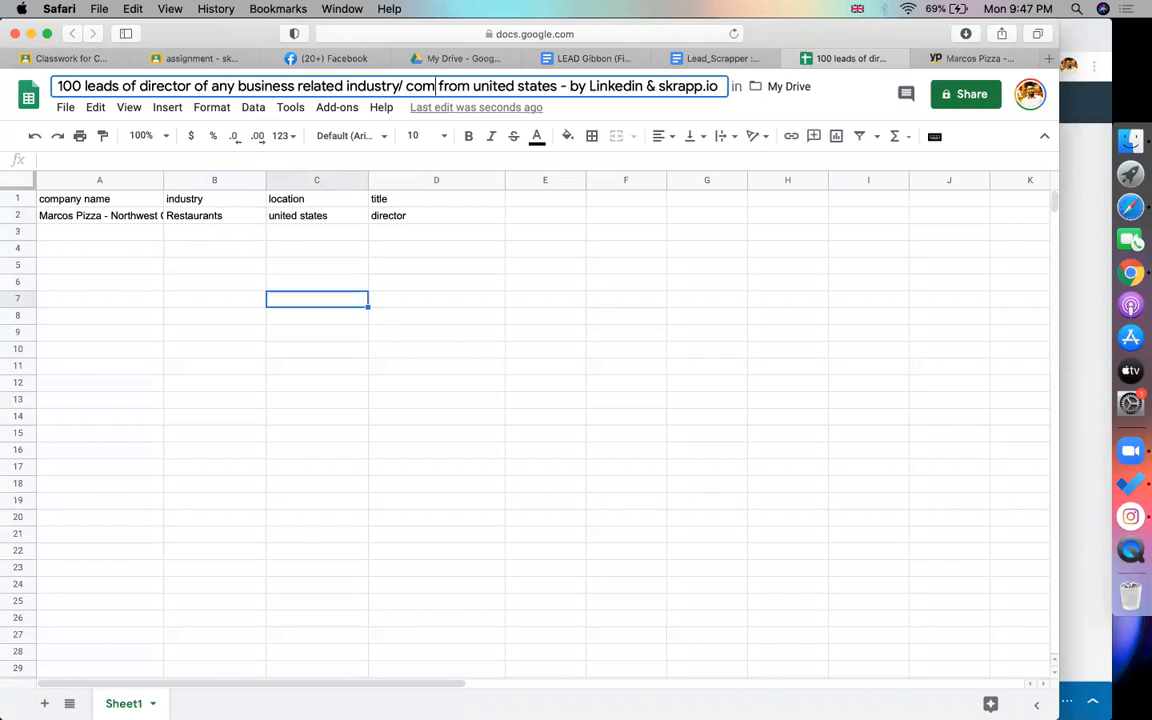
pyautogui.press('BackSpace')
pyautogui.write('ny')
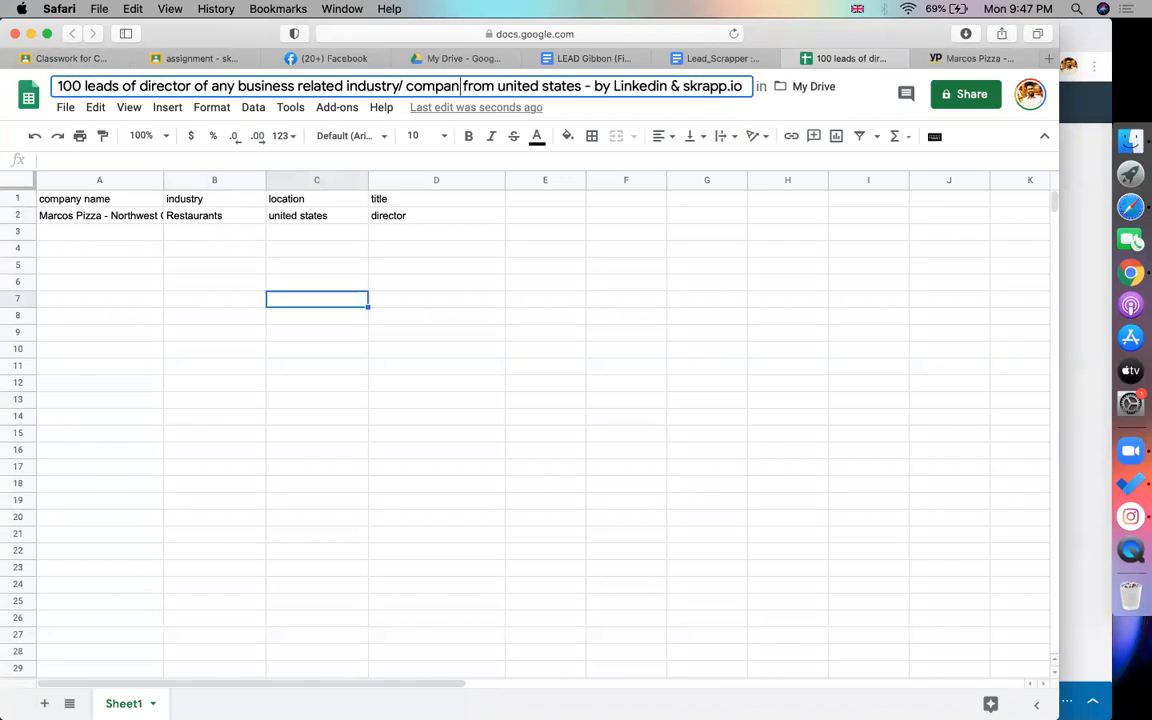
pyautogui.click(301, 221)
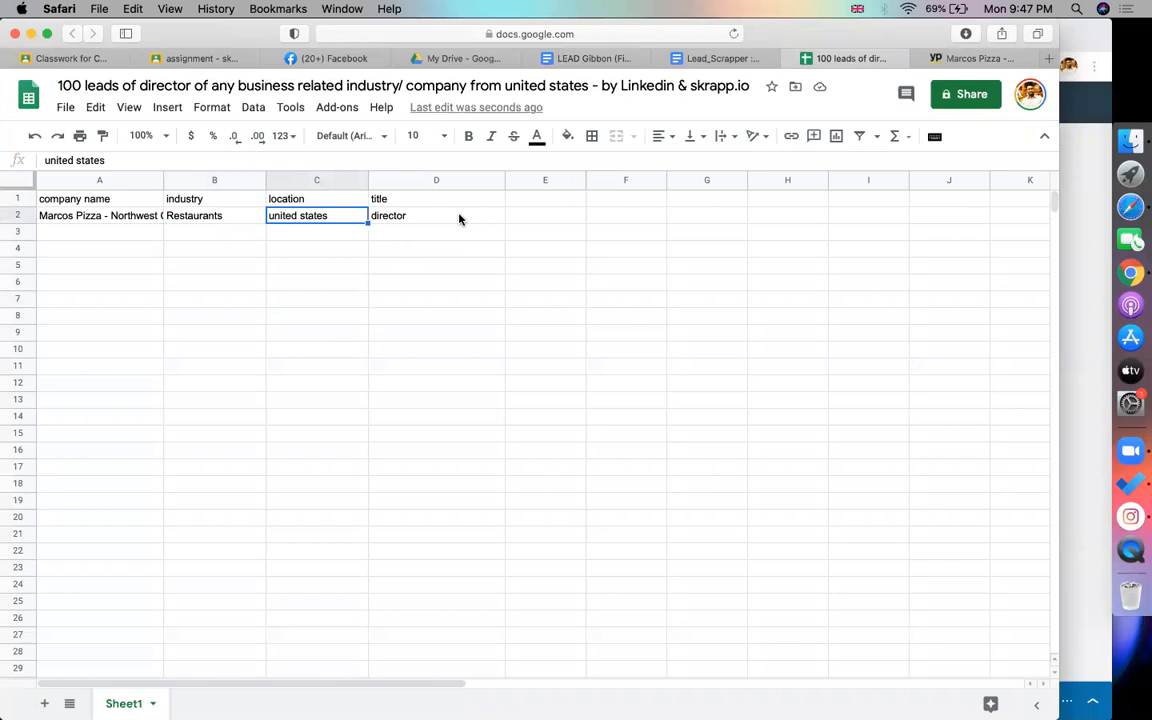
pyautogui.click(455, 218)
pyautogui.click(964, 58)
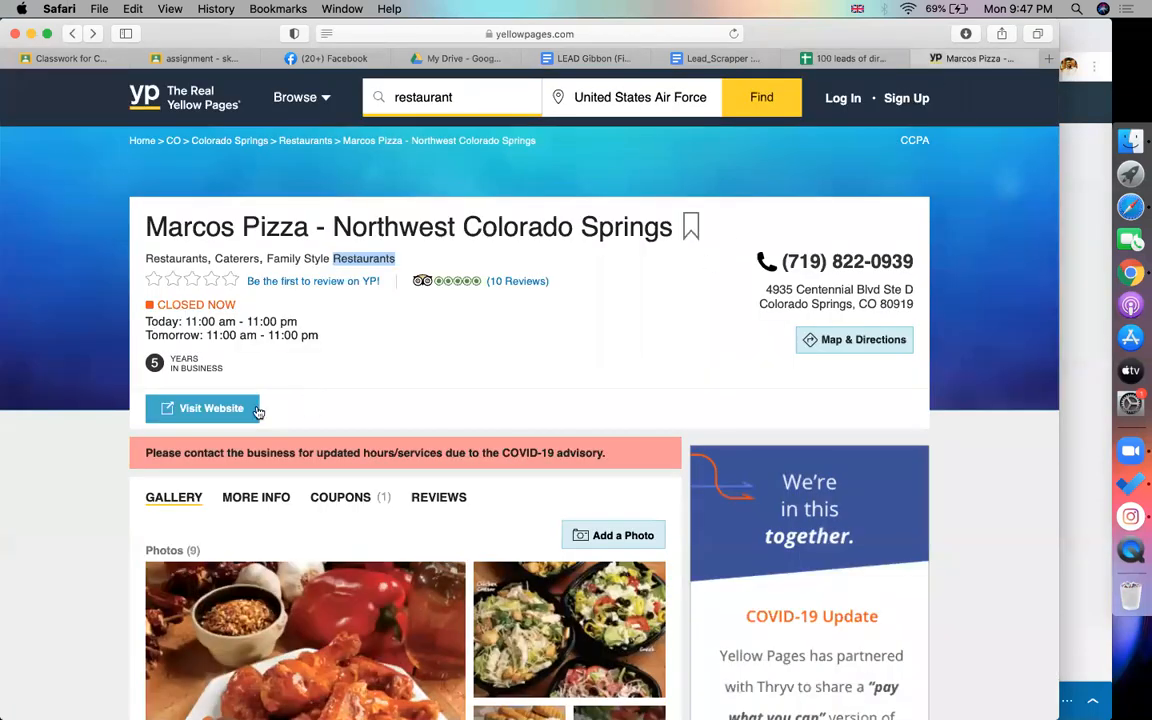
# Open the restaurant's website in a new tab, then load google.com in that tab
pyautogui.click(225, 408)
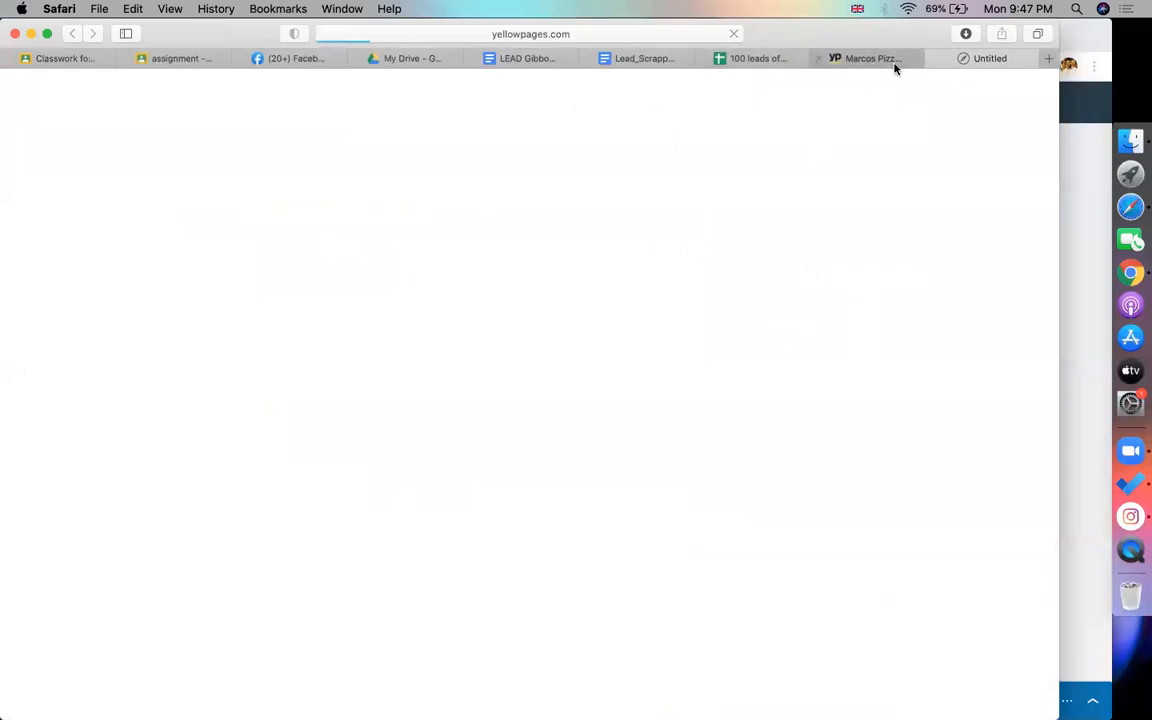
pyautogui.click(590, 30)
pyautogui.click(421, 35)
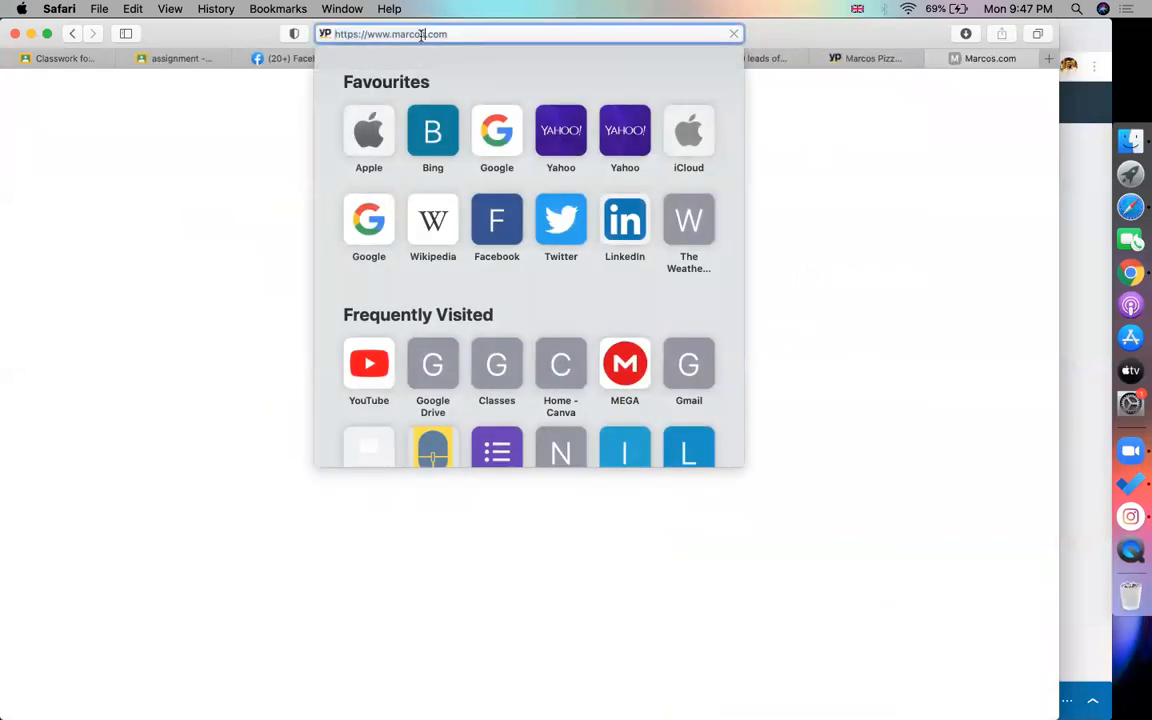
pyautogui.moveTo(392, 34); pyautogui.dragTo(483, 33)
pyautogui.press('super+c')
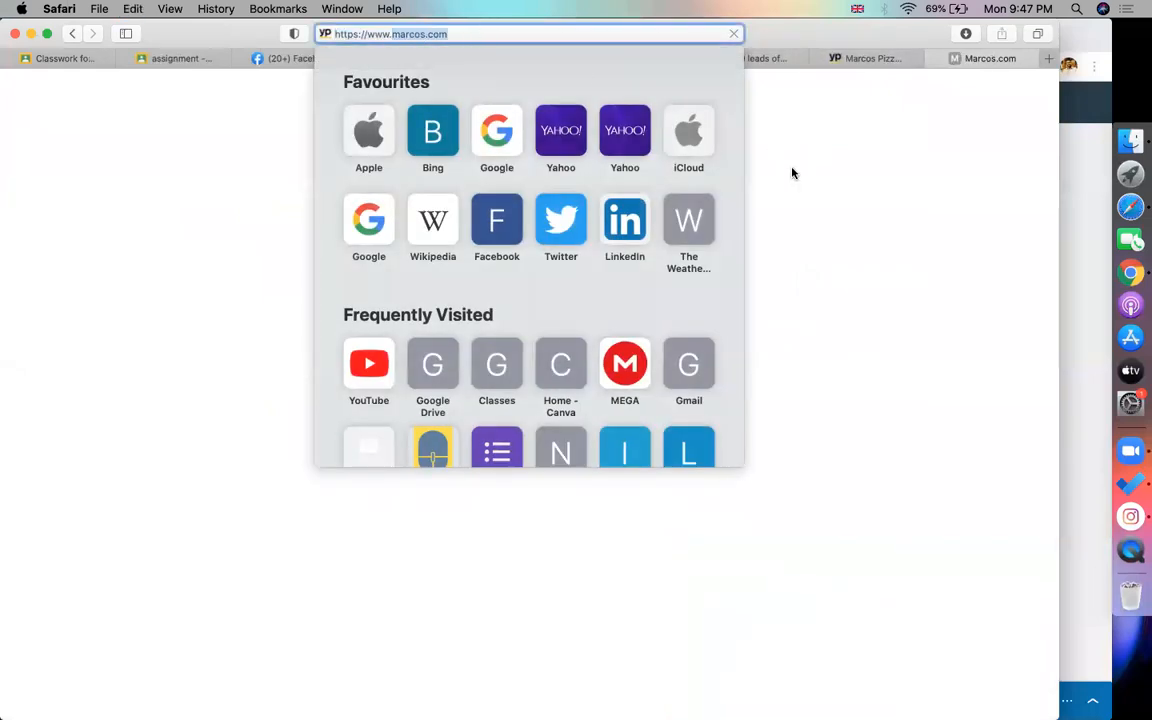
pyautogui.click(792, 173)
pyautogui.click(571, 37)
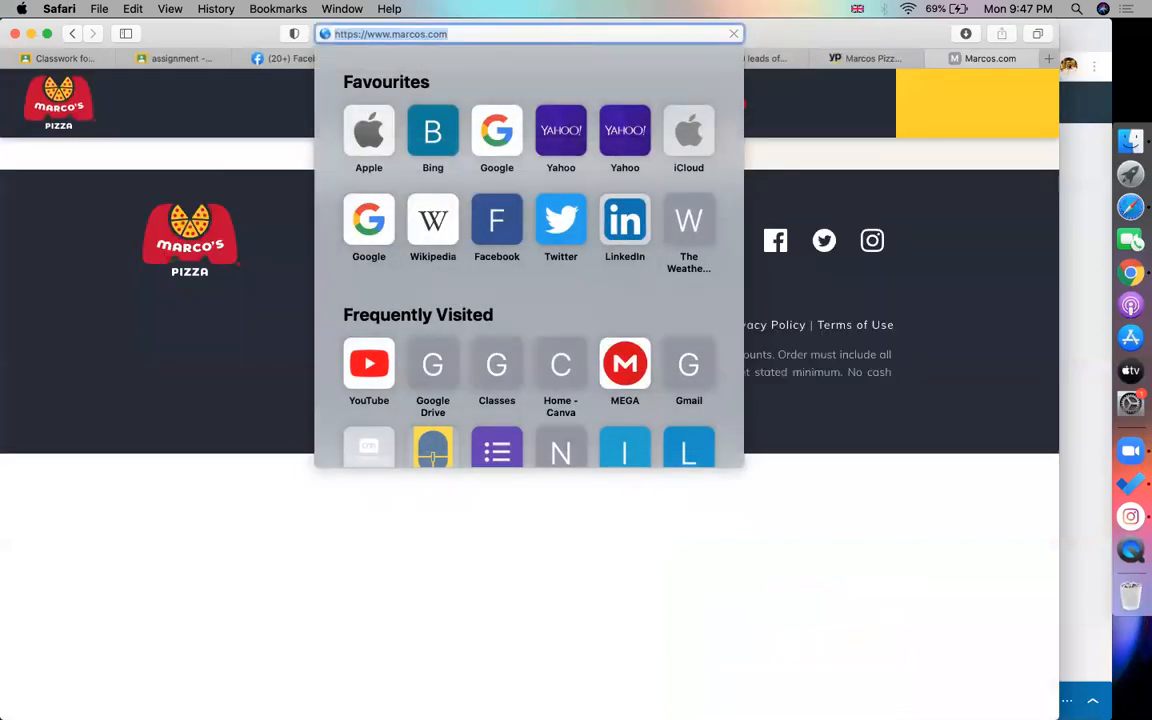
pyautogui.write('go')
pyautogui.press('Return')
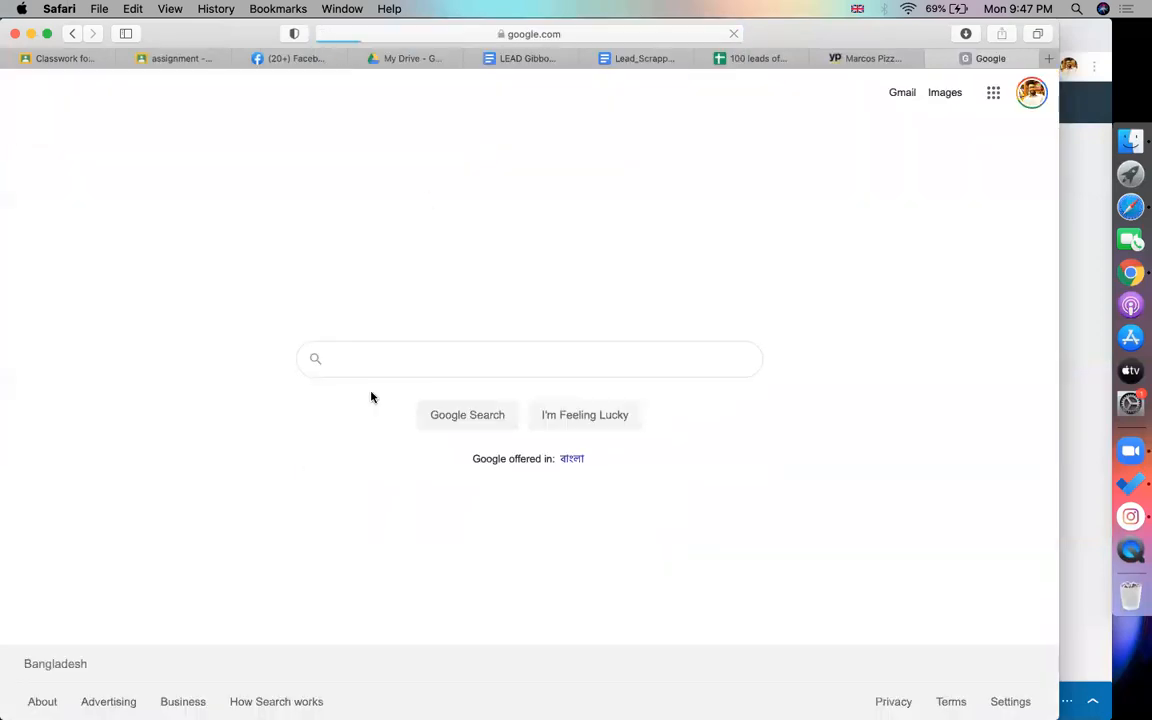
# Build the query site:linkedin.com "director" marcos.com in the Google search box and copy it
pyautogui.write('site:')
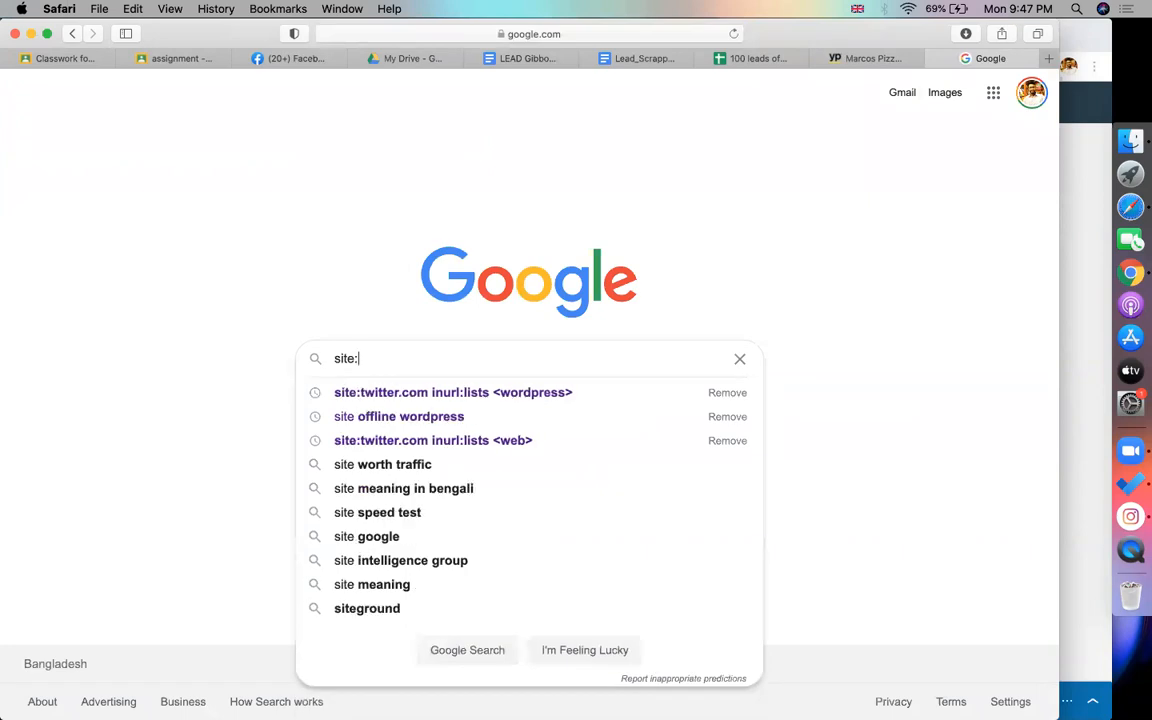
pyautogui.write('linkedin.com')
pyautogui.press('super+v')
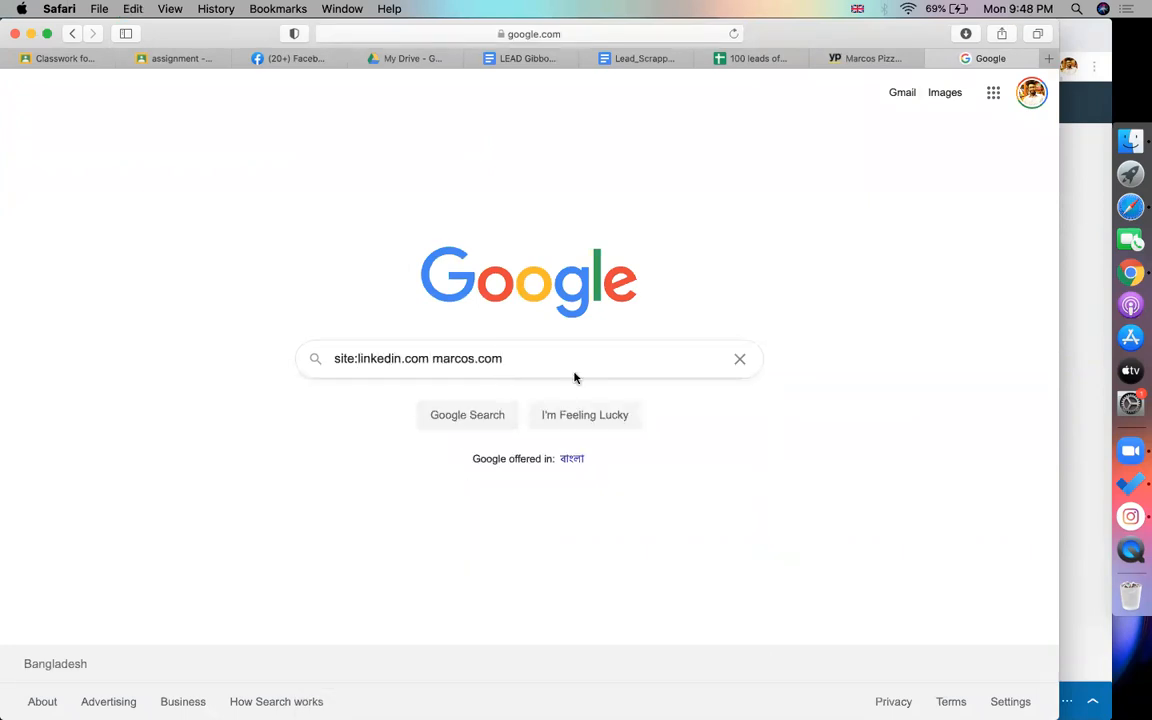
pyautogui.click(431, 358)
pyautogui.write('"director')
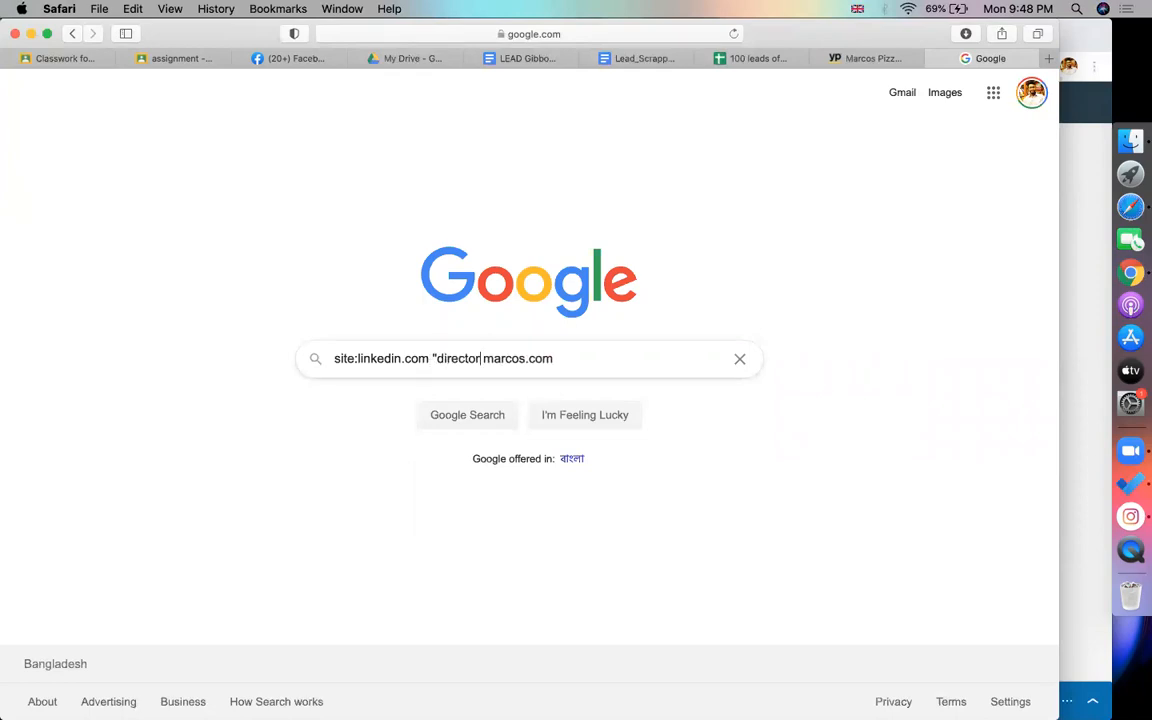
pyautogui.write('"')
pyautogui.press('super+a')
pyautogui.press('super+c')
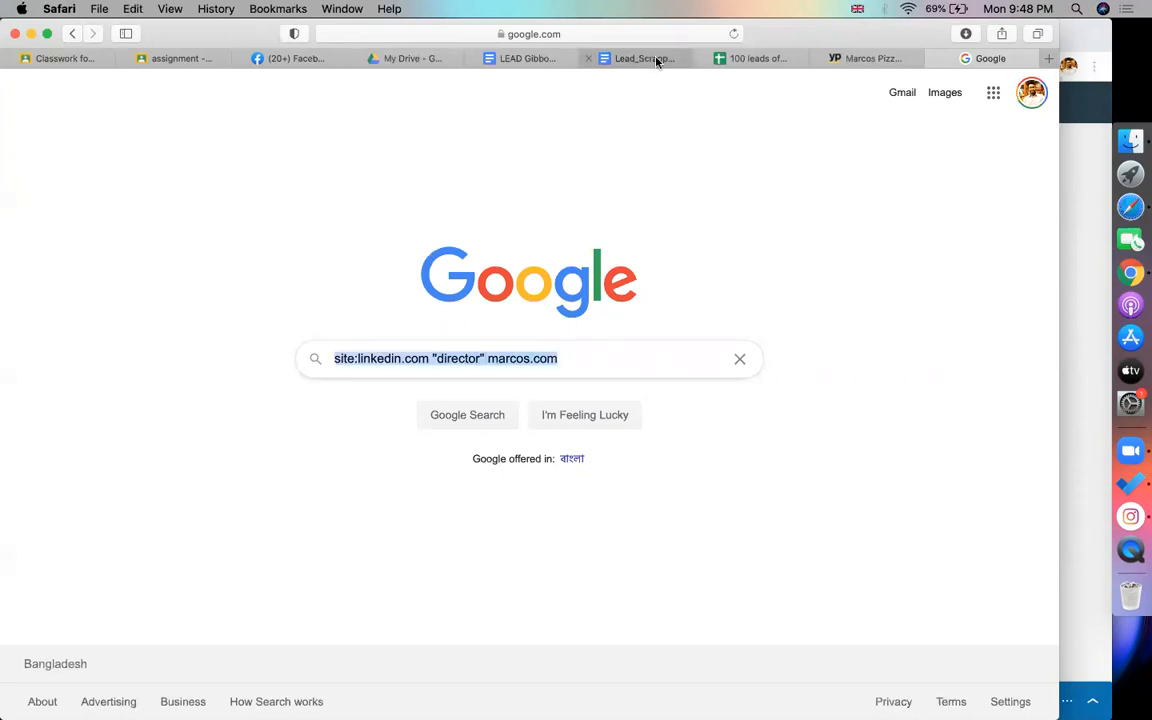
pyautogui.click(652, 58)
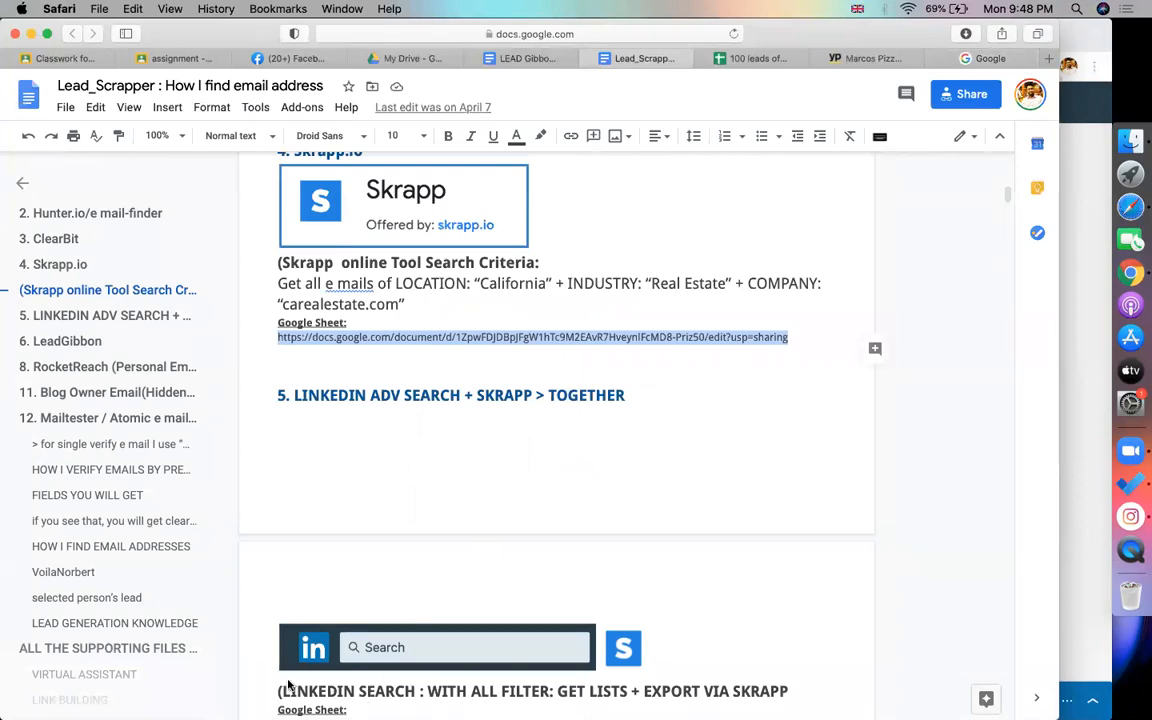
# Find the Skrapp.io notes doc in Chrome and insert a blank line above BULK Finder
pyautogui.click(497, 352)
pyautogui.scroll(-3, 497, 358)
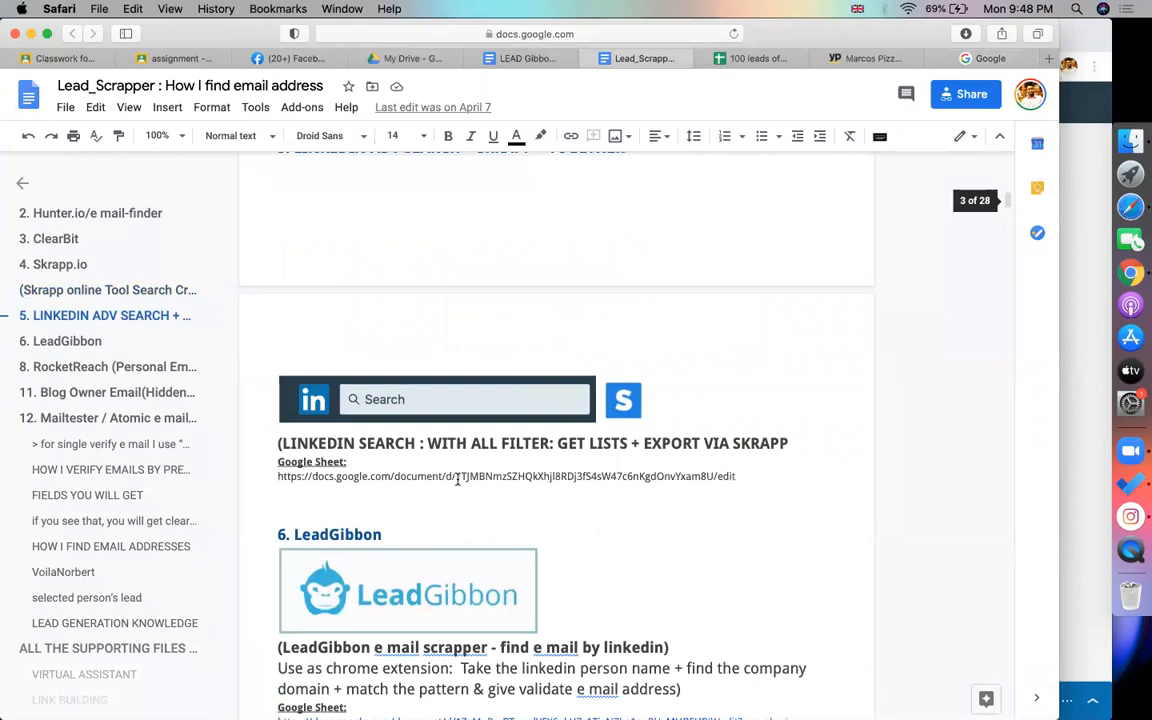
pyautogui.scroll(-3, 458, 480)
pyautogui.scroll(-4, 485, 461)
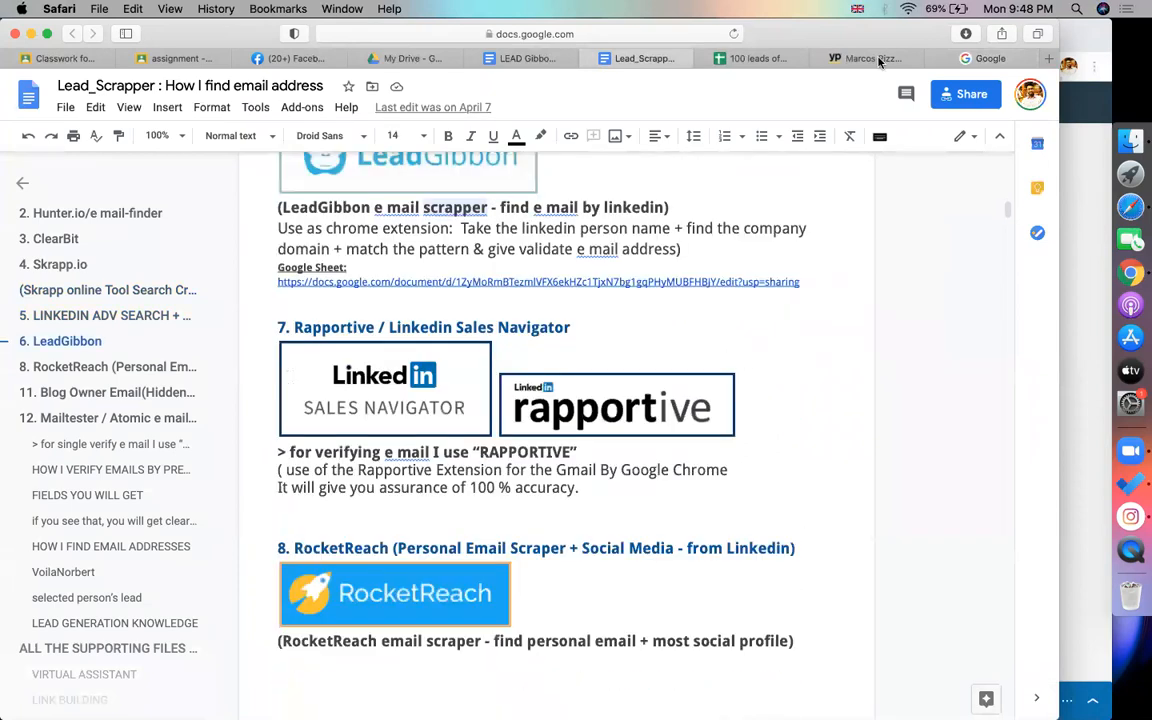
pyautogui.click(530, 57)
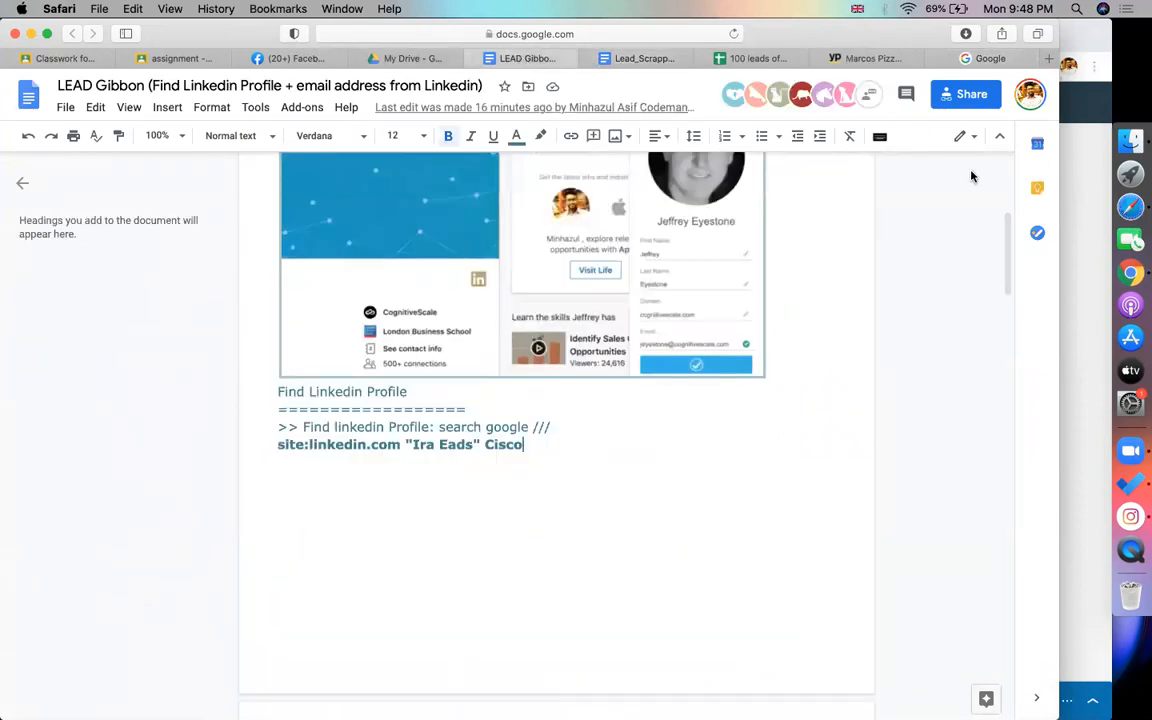
pyautogui.click(1109, 285)
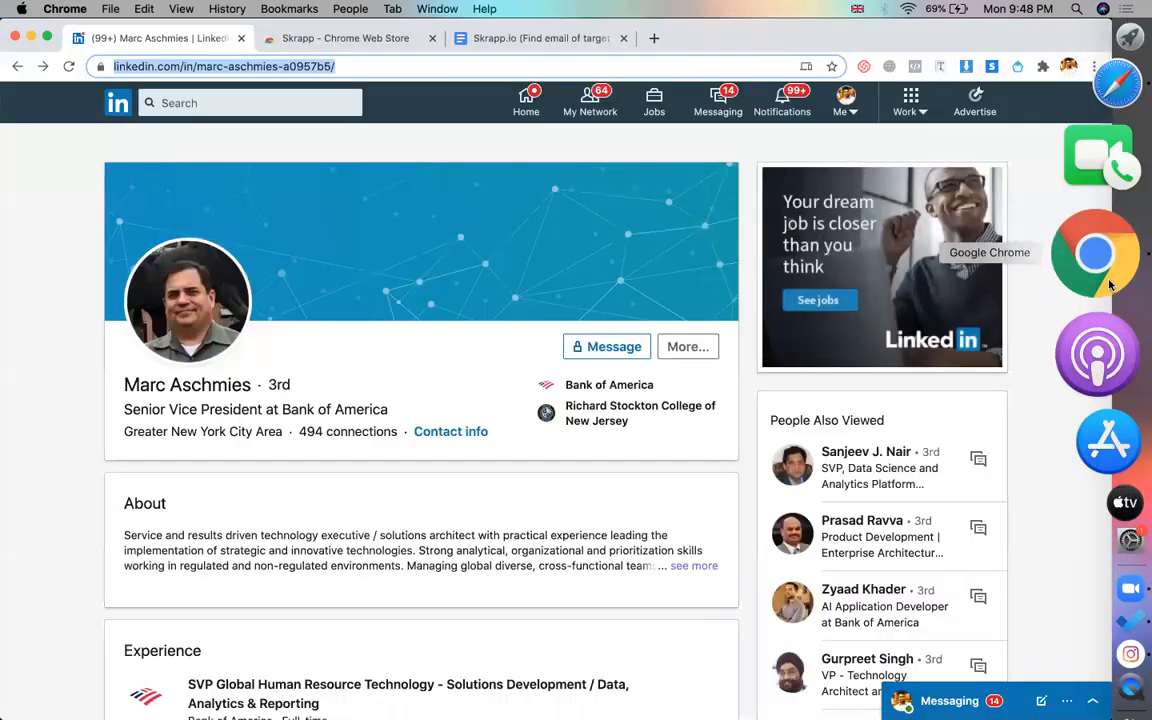
pyautogui.click(522, 38)
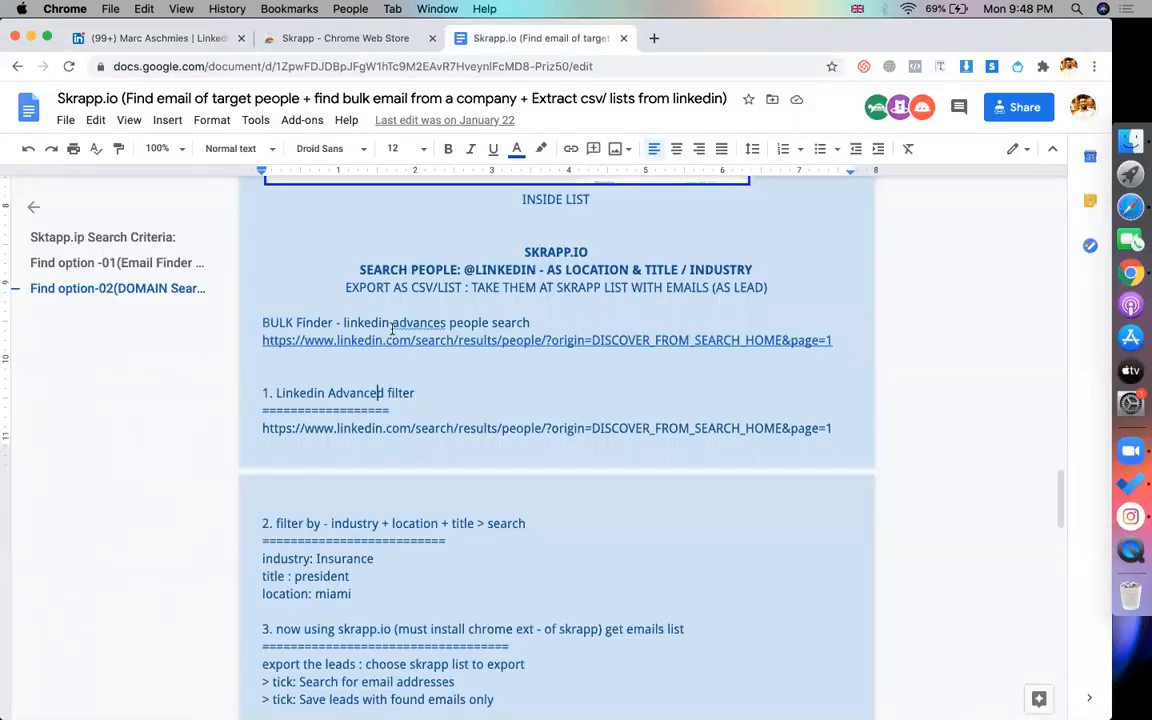
pyautogui.scroll(-2, 345, 282)
pyautogui.click(329, 268)
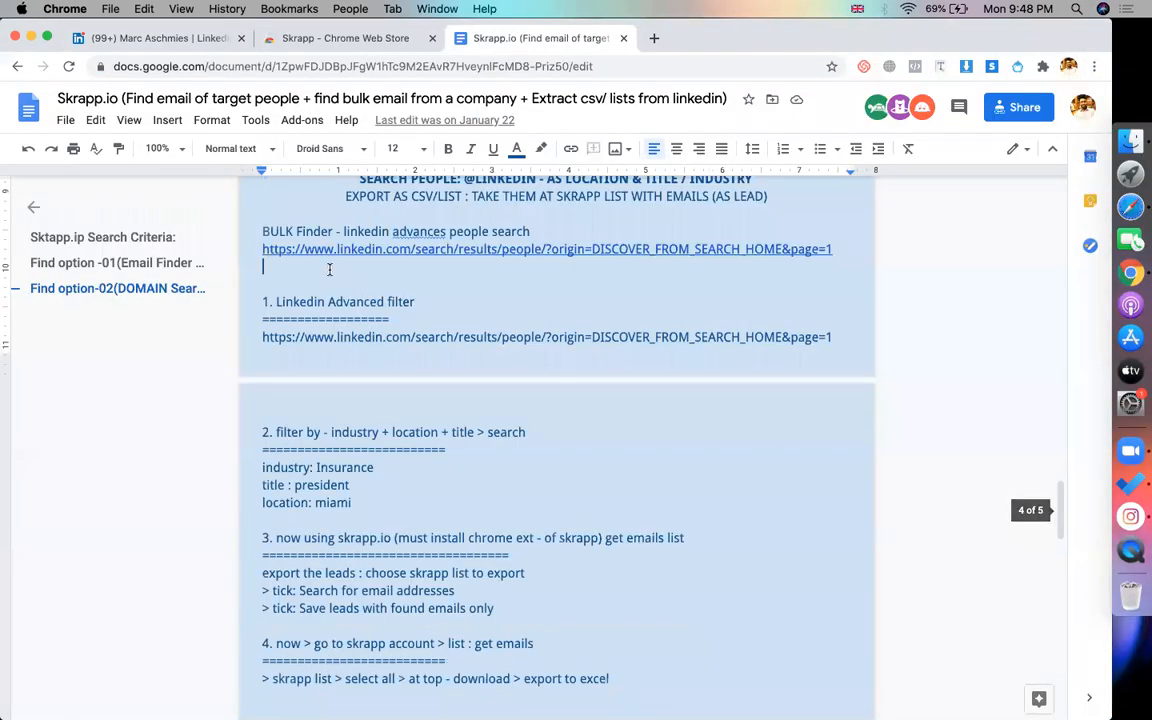
pyautogui.scroll(1, 330, 269)
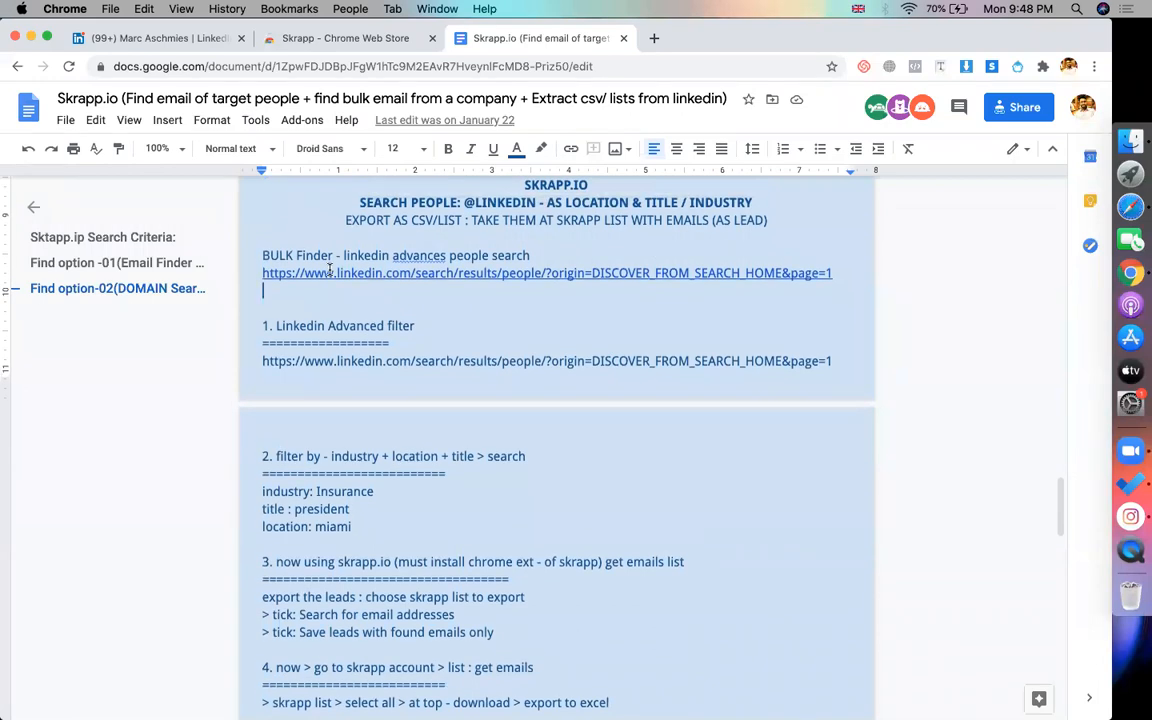
pyautogui.scroll(1, 329, 268)
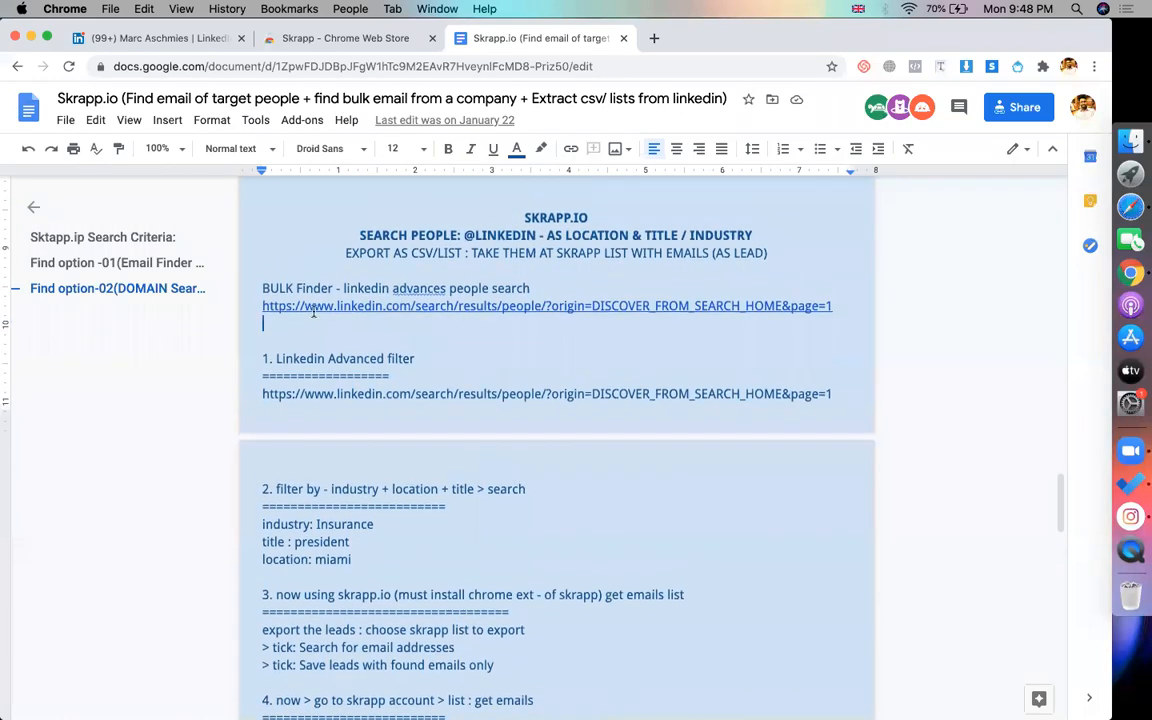
pyautogui.press('Return')
pyautogui.press('Return')
pyautogui.press('Return')
pyautogui.press('Return')
pyautogui.press('Return')
pyautogui.press('Return')
pyautogui.press('Return')
pyautogui.press('Return')
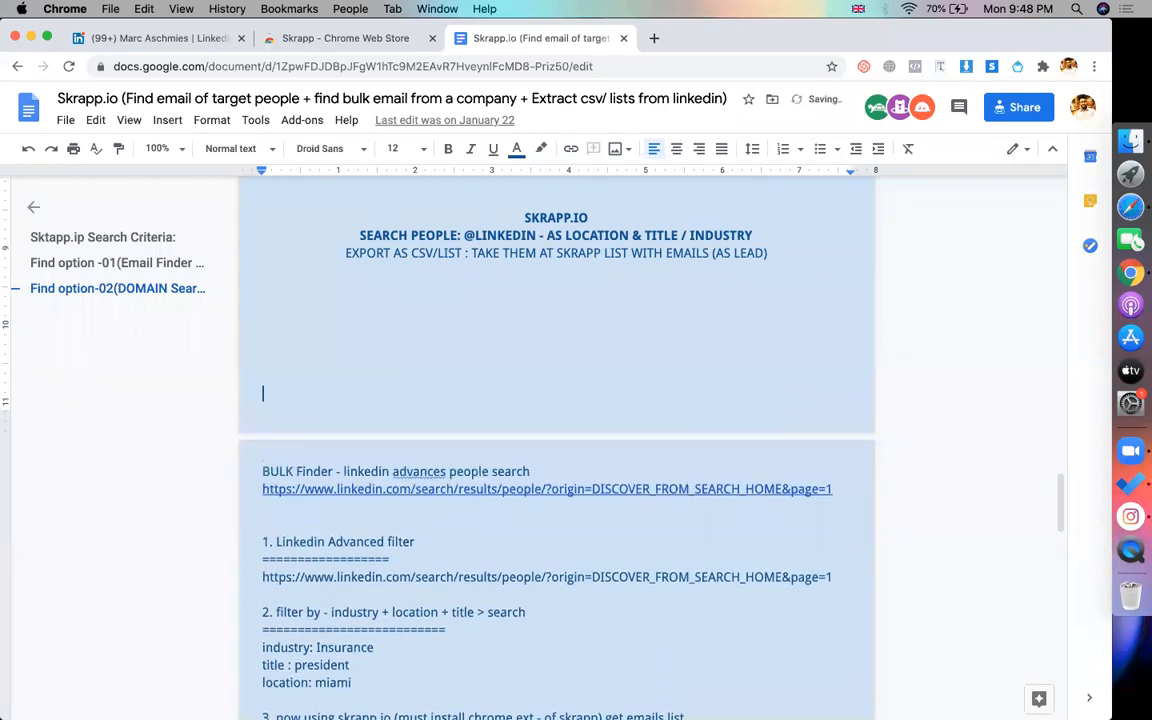
pyautogui.click(311, 301)
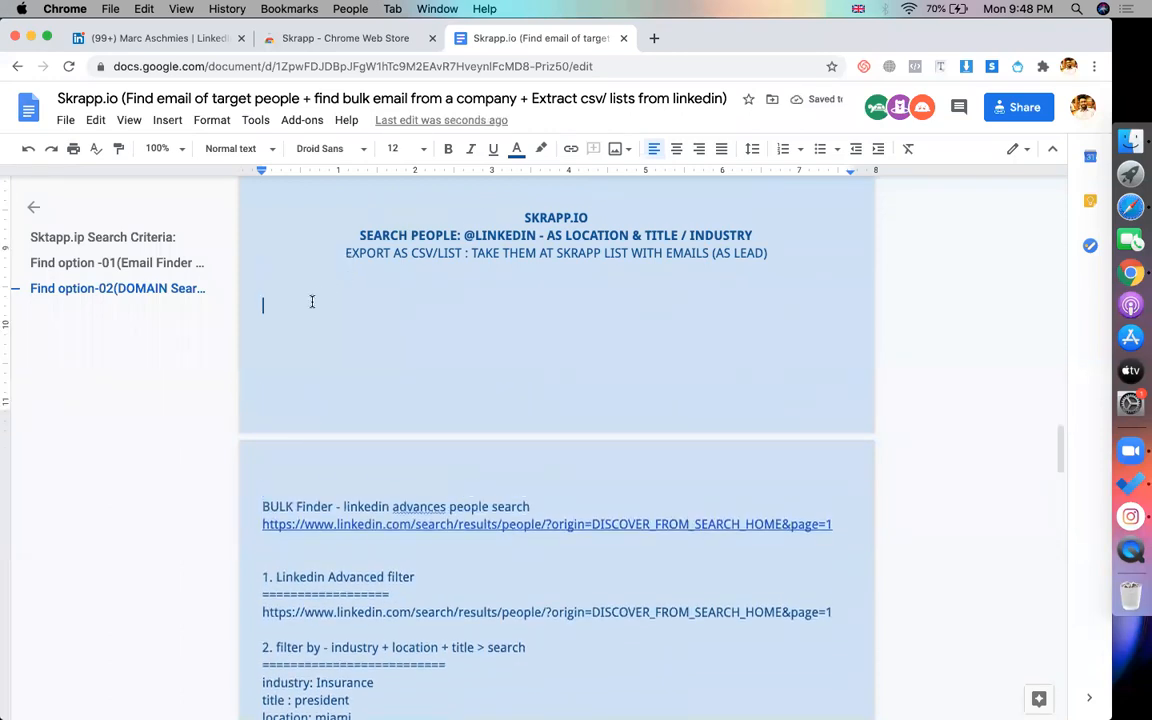
# Add a 'Linkdin single search' line with the director query and '>> get the link o linkedin profile'
pyautogui.write('linkdin s')
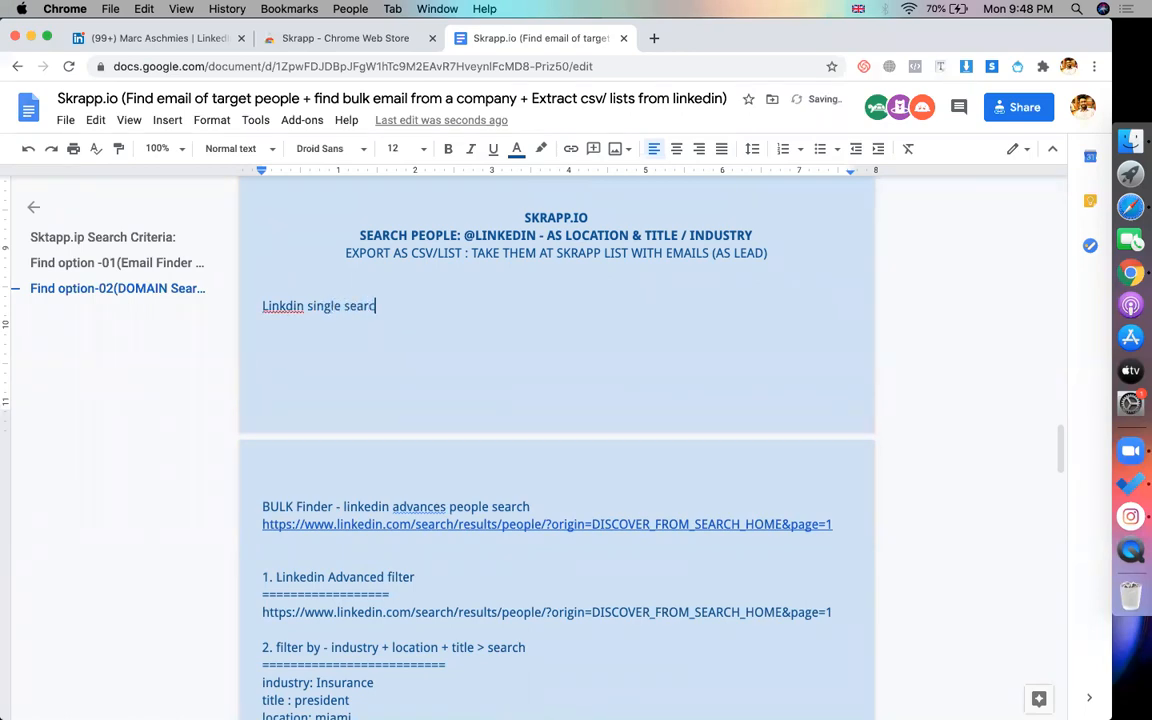
pyautogui.press('super+v')
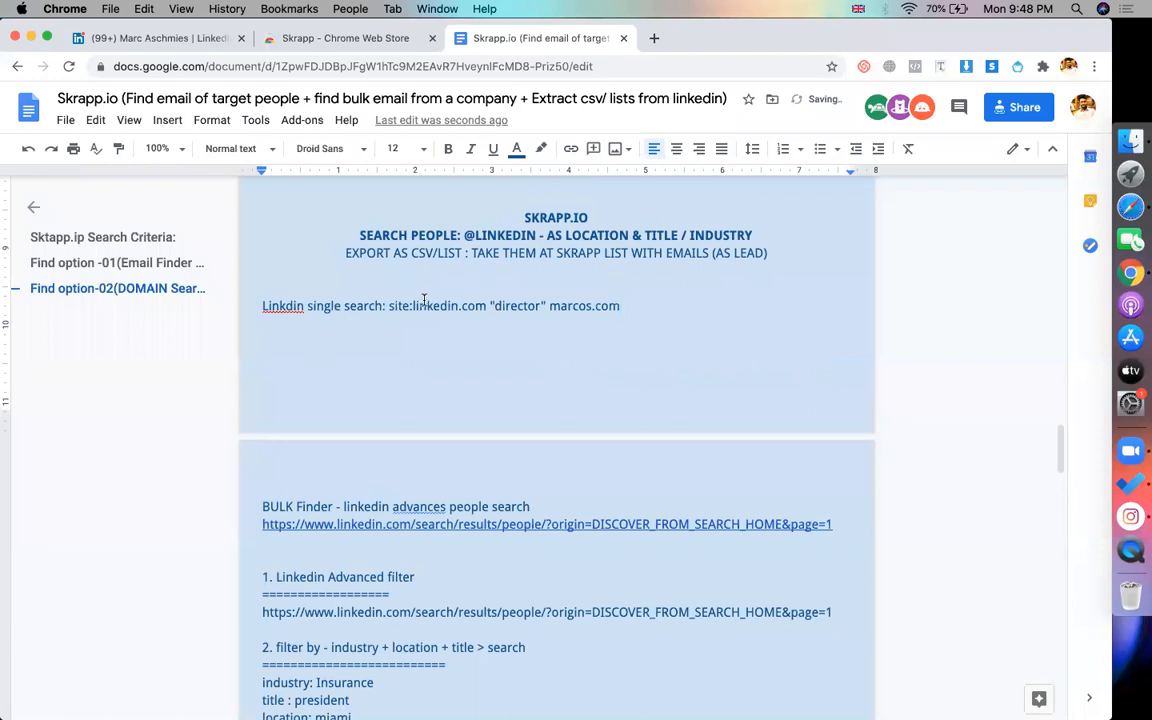
pyautogui.moveTo(389, 306); pyautogui.dragTo(486, 306)
pyautogui.click(638, 305)
pyautogui.press('Return')
pyautogui.write('>> get the lin')
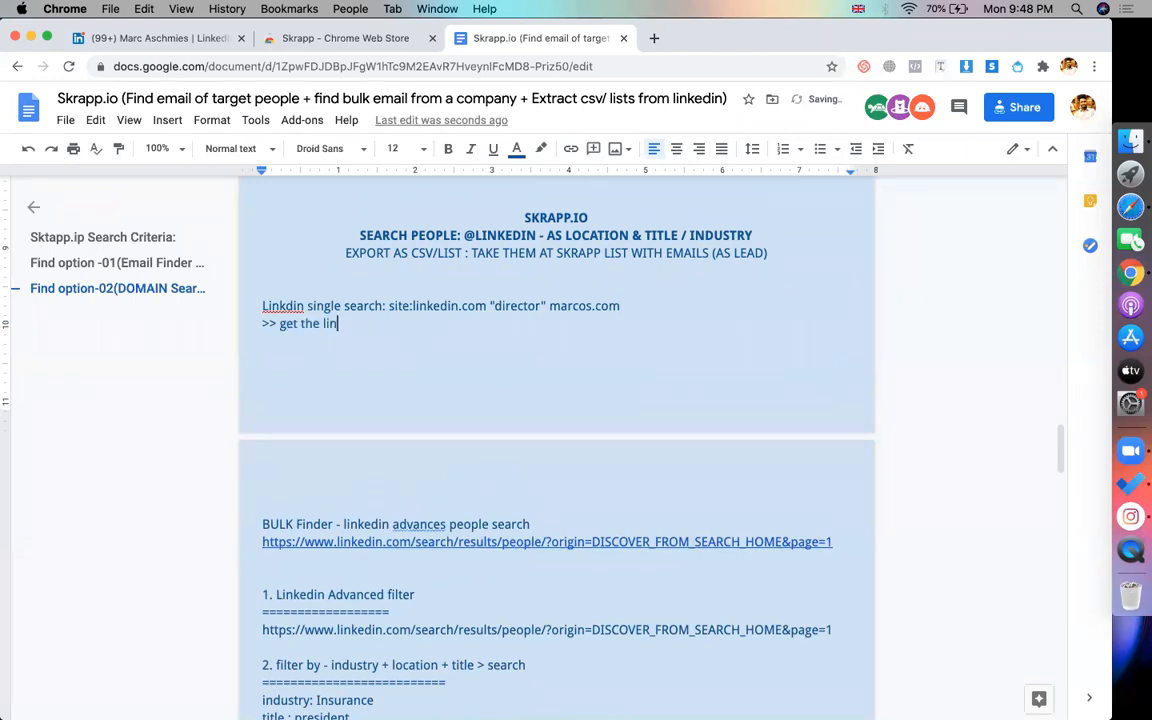
pyautogui.write('k o linkedin profile')
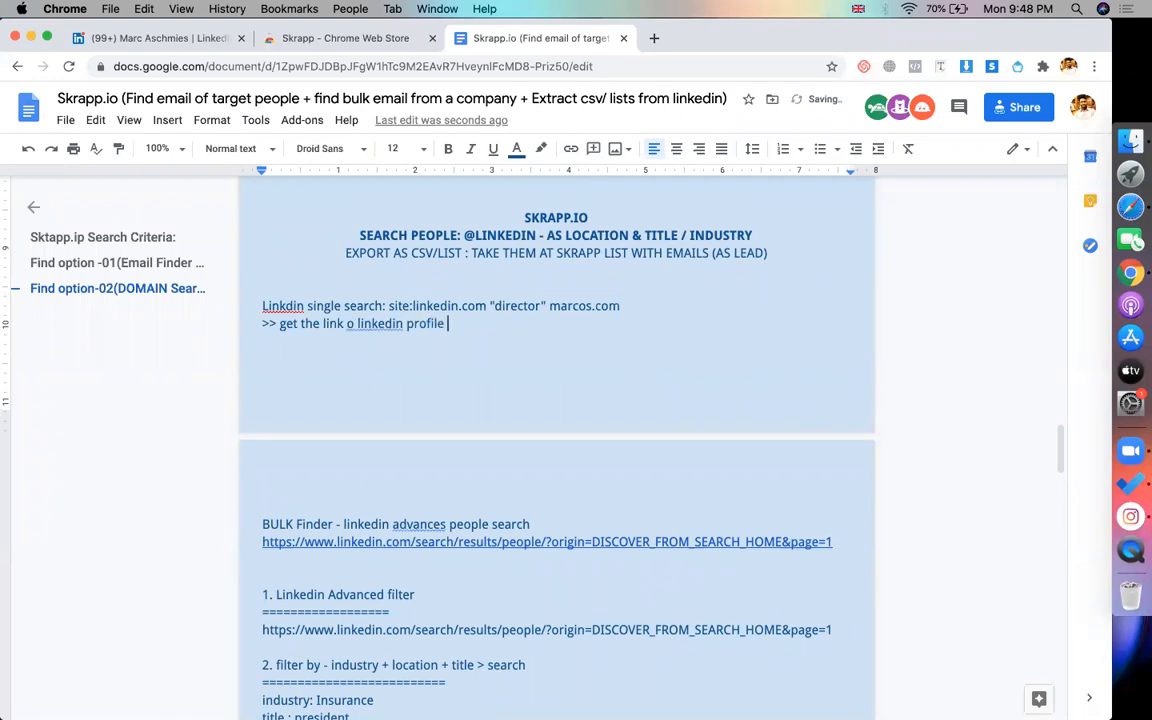
pyautogui.press('Return')
pyautogui.write('>')
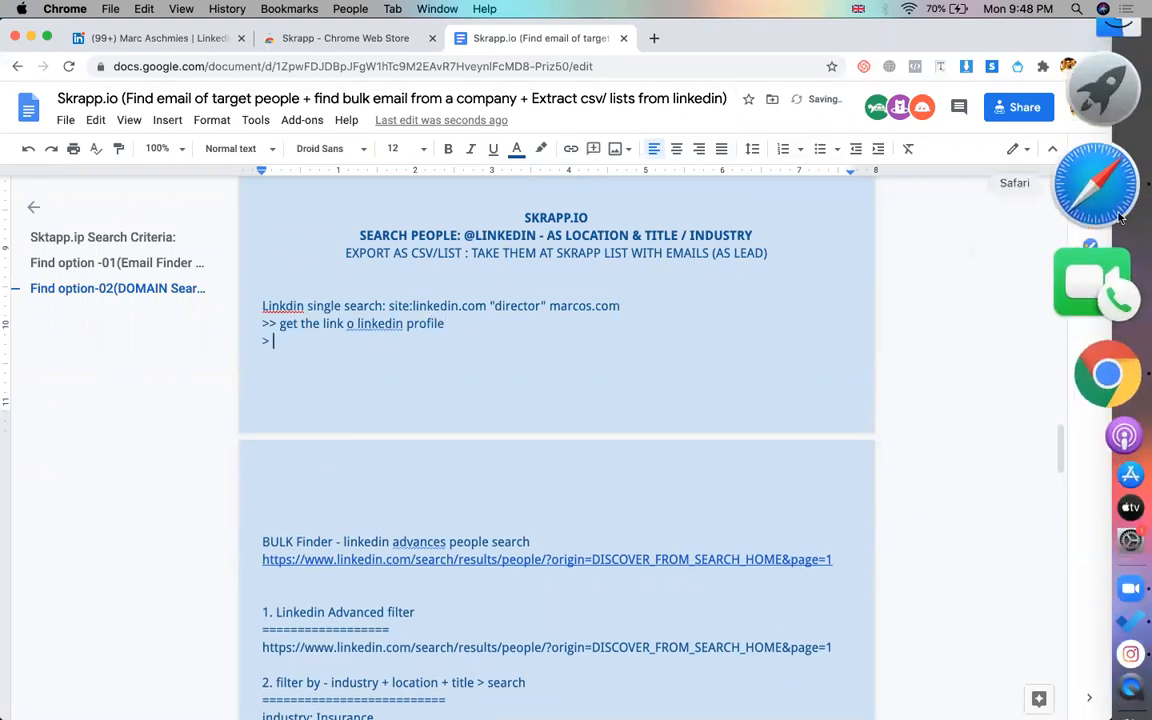
pyautogui.click(1118, 213)
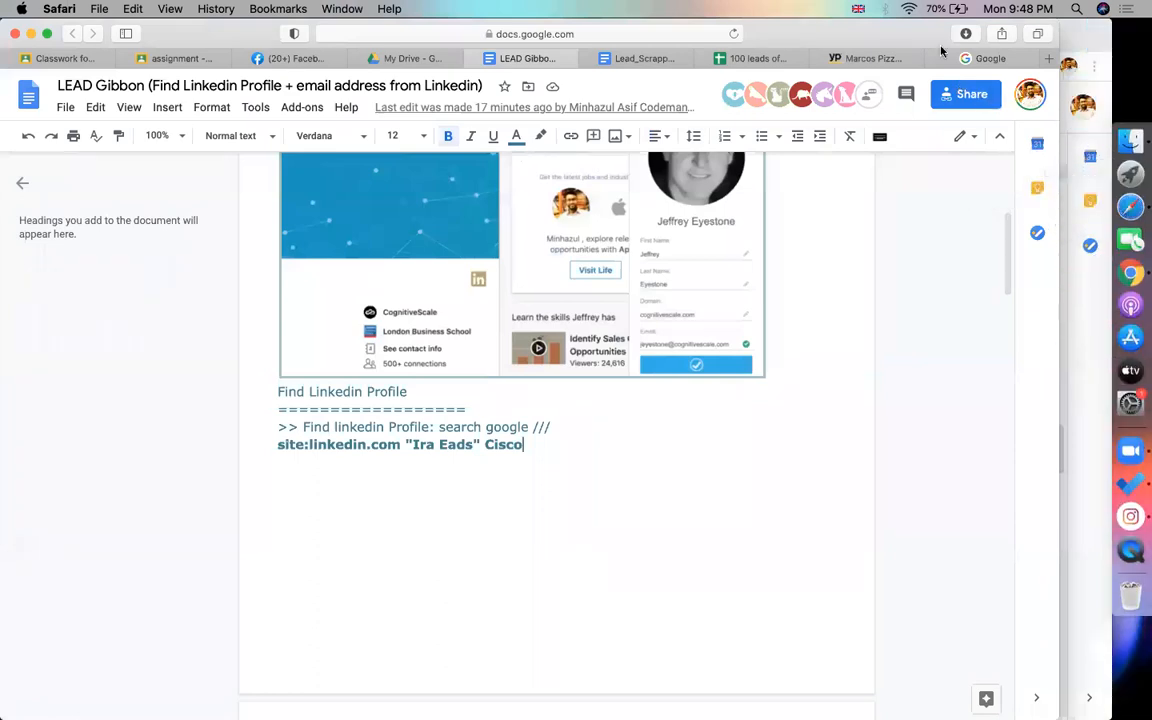
pyautogui.click(985, 58)
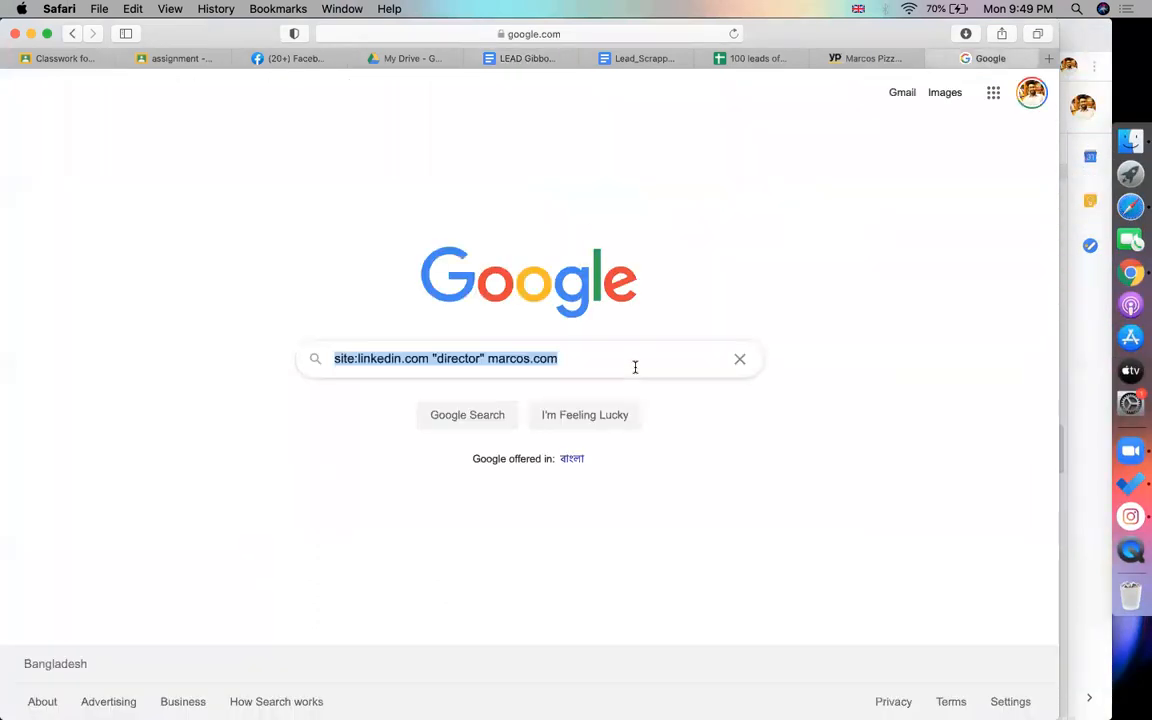
pyautogui.press('super+Tab')
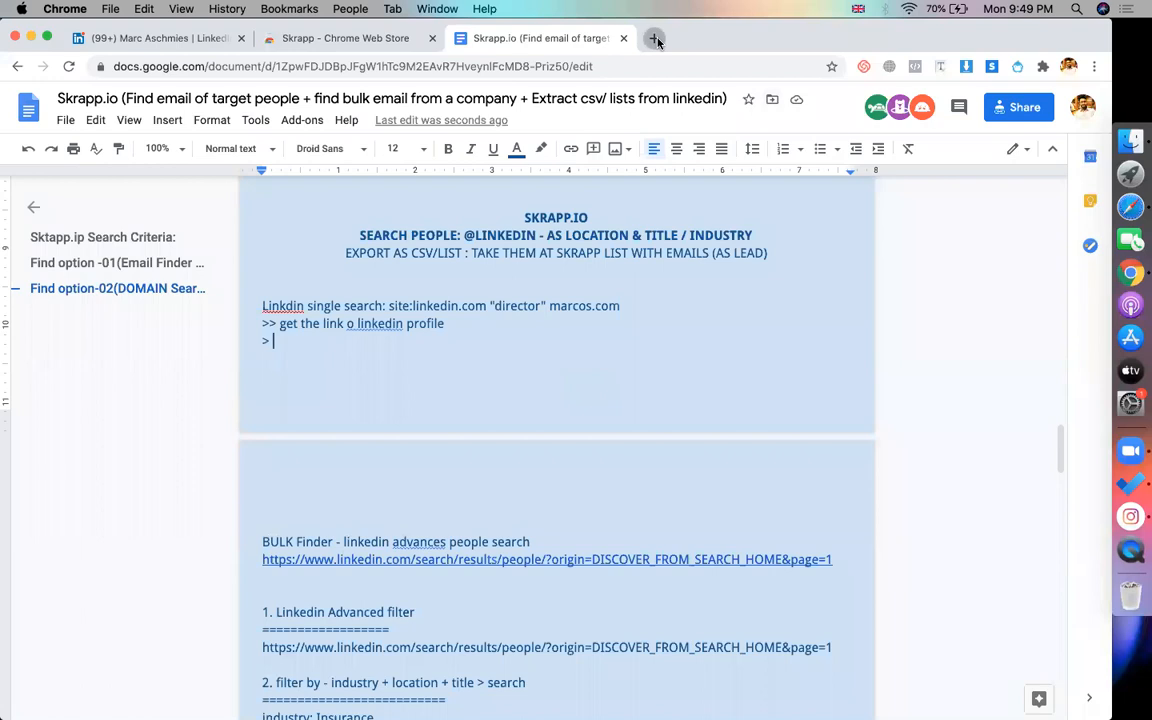
# Run the director query in a new tab and open the first LinkedIn profile result
pyautogui.click(654, 38)
pyautogui.write('site:linkedin.com "director" marcos.com')
pyautogui.press('Return')
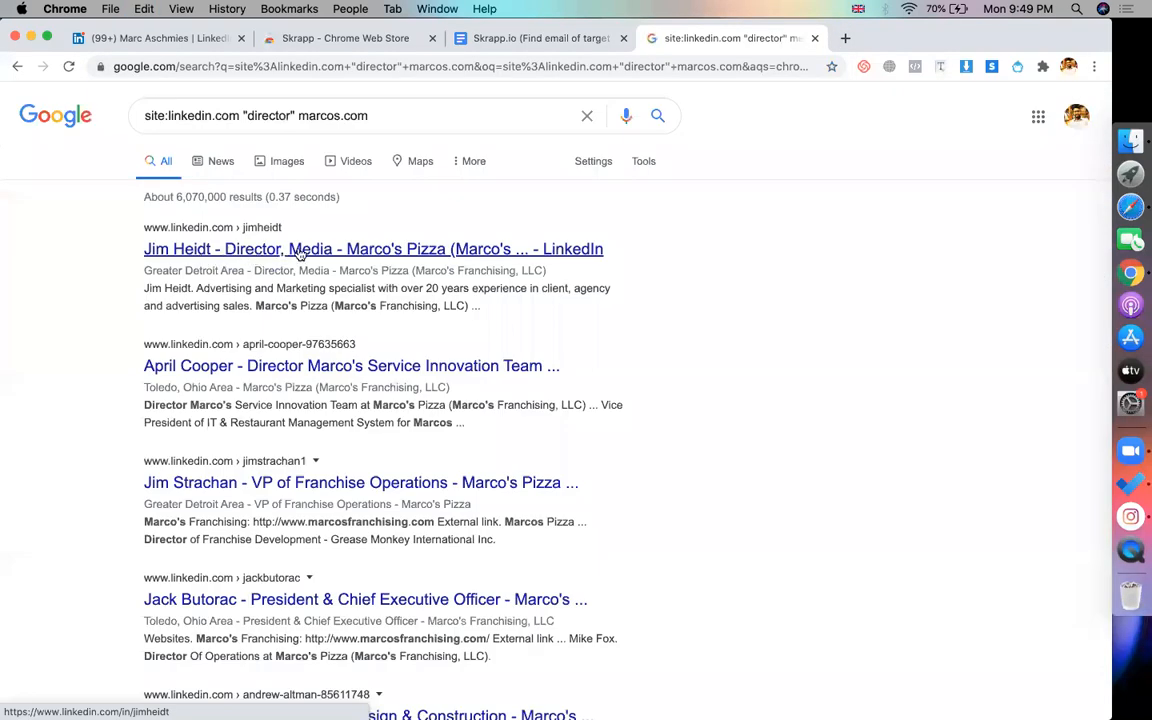
pyautogui.click(210, 254)
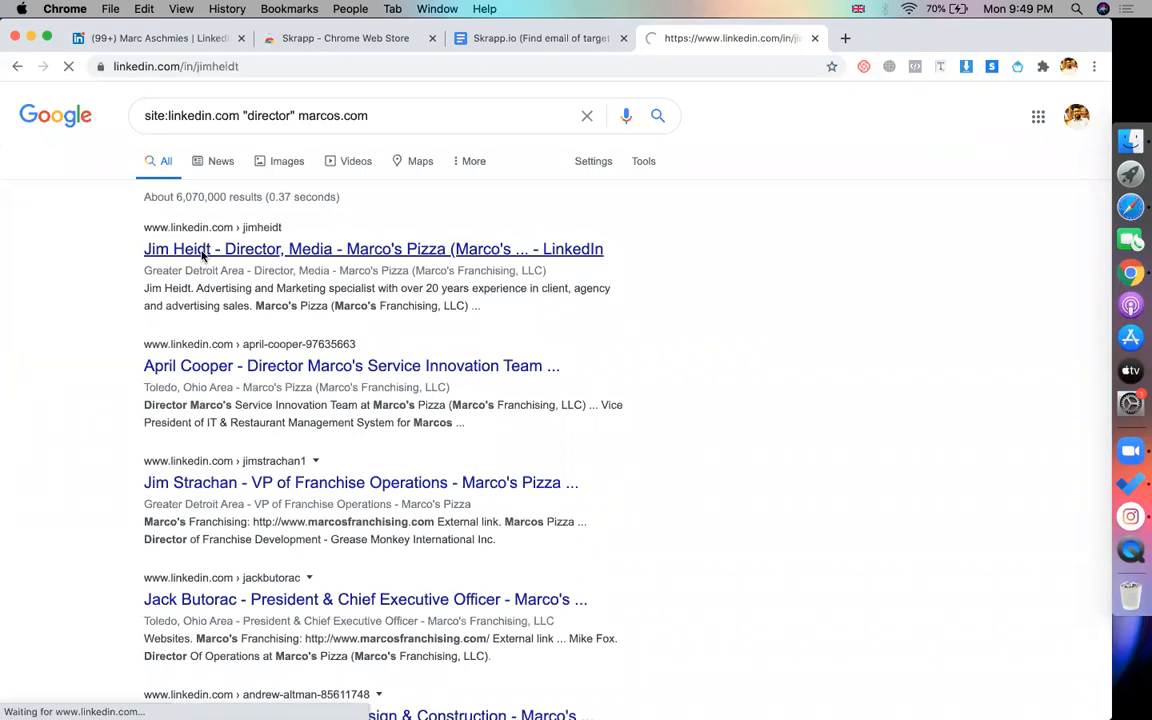
# Paste the profile's URL into the notes under the profile-link step and start a '>' line
pyautogui.click(337, 63)
pyautogui.hotkey('ctrl', 'c')
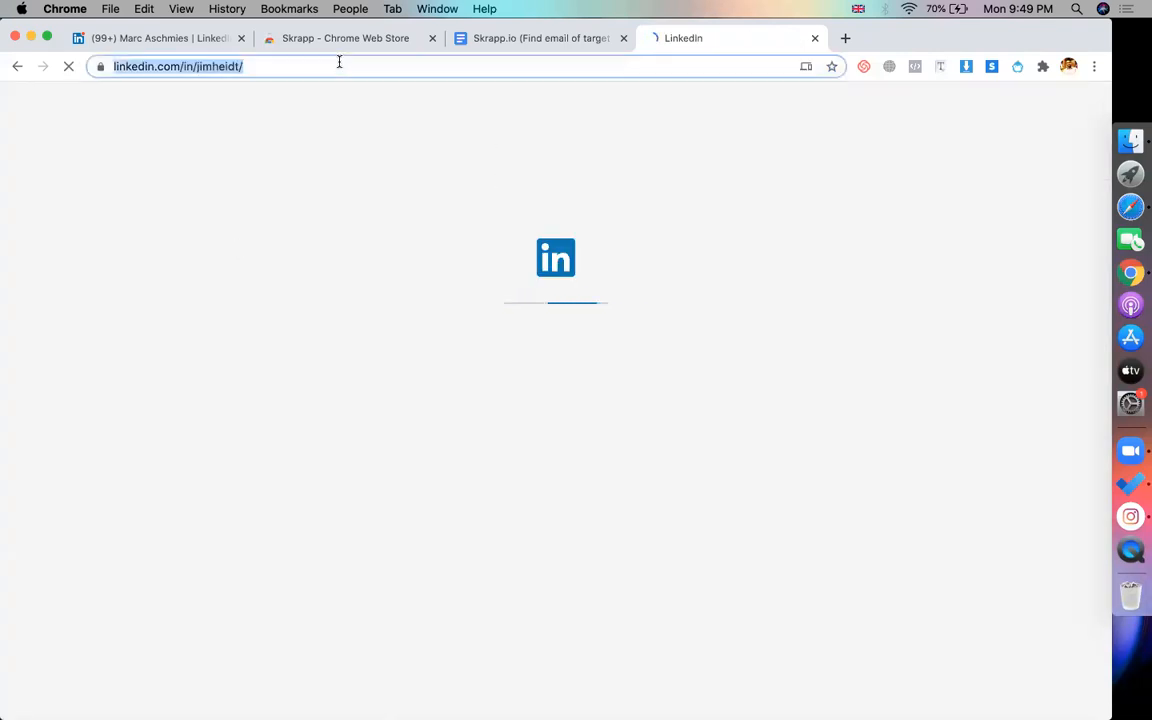
pyautogui.click(541, 38)
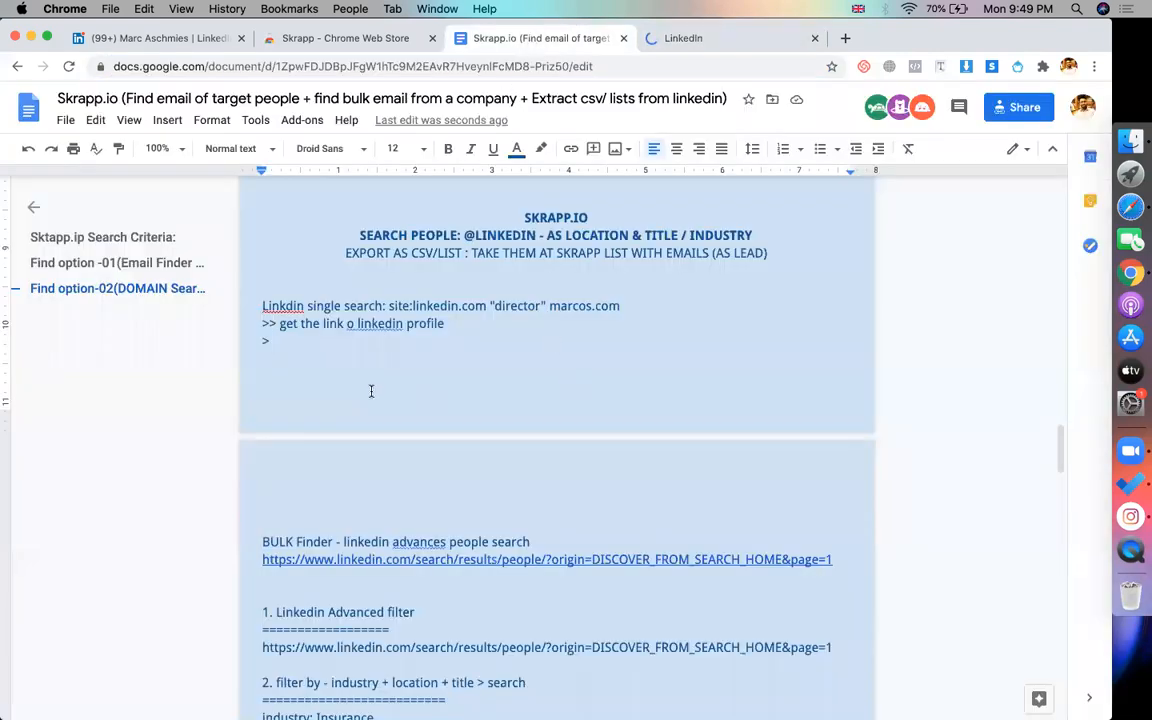
pyautogui.hotkey('ctrl', 'v')
pyautogui.press('Return')
pyautogui.write('>')
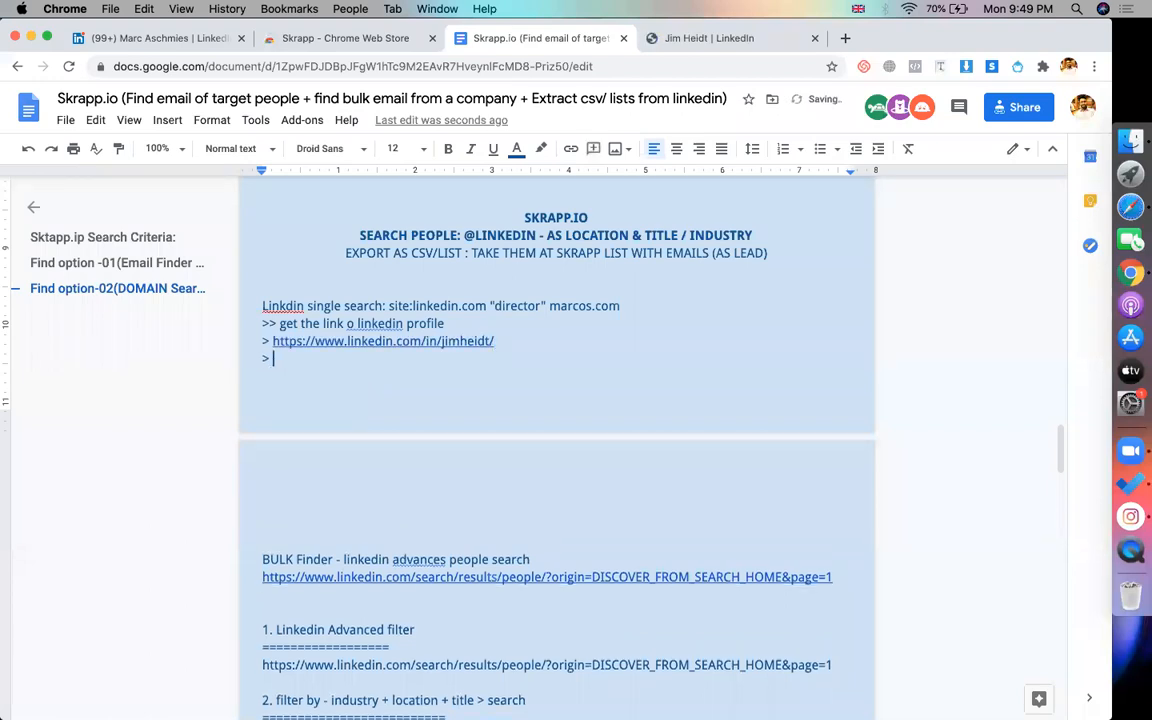
pyautogui.click(706, 40)
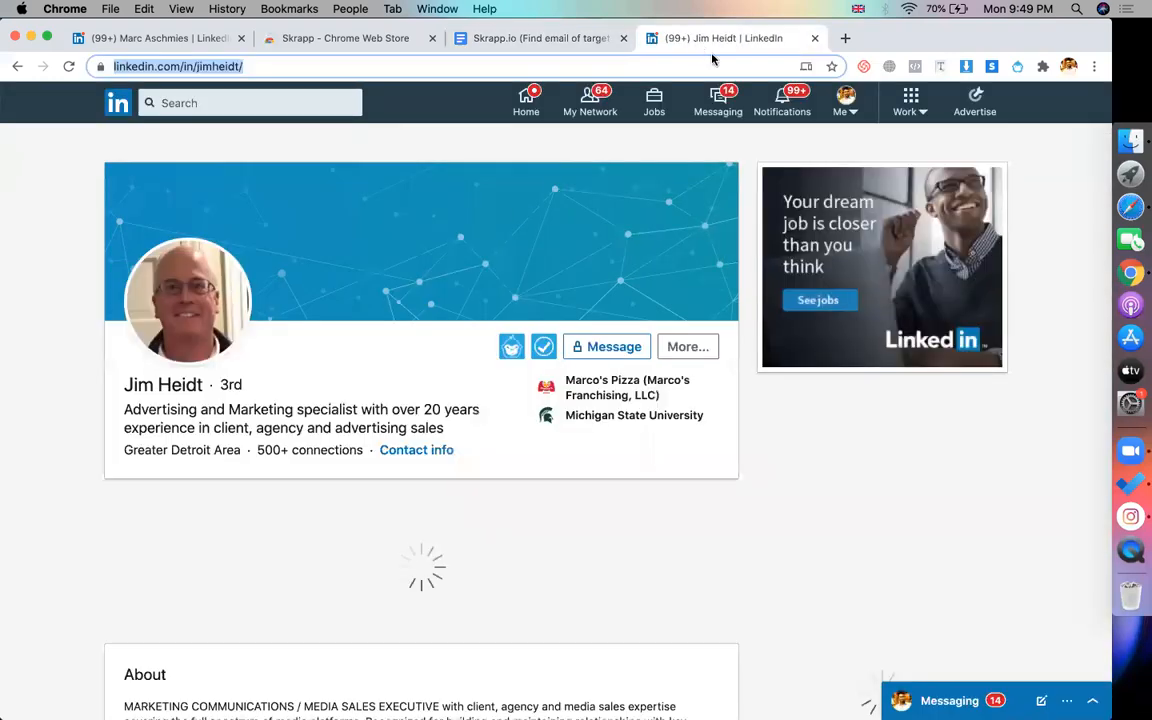
# Save the director as a lead in the cmbd-73 list with the Skrapp extension
pyautogui.click(993, 70)
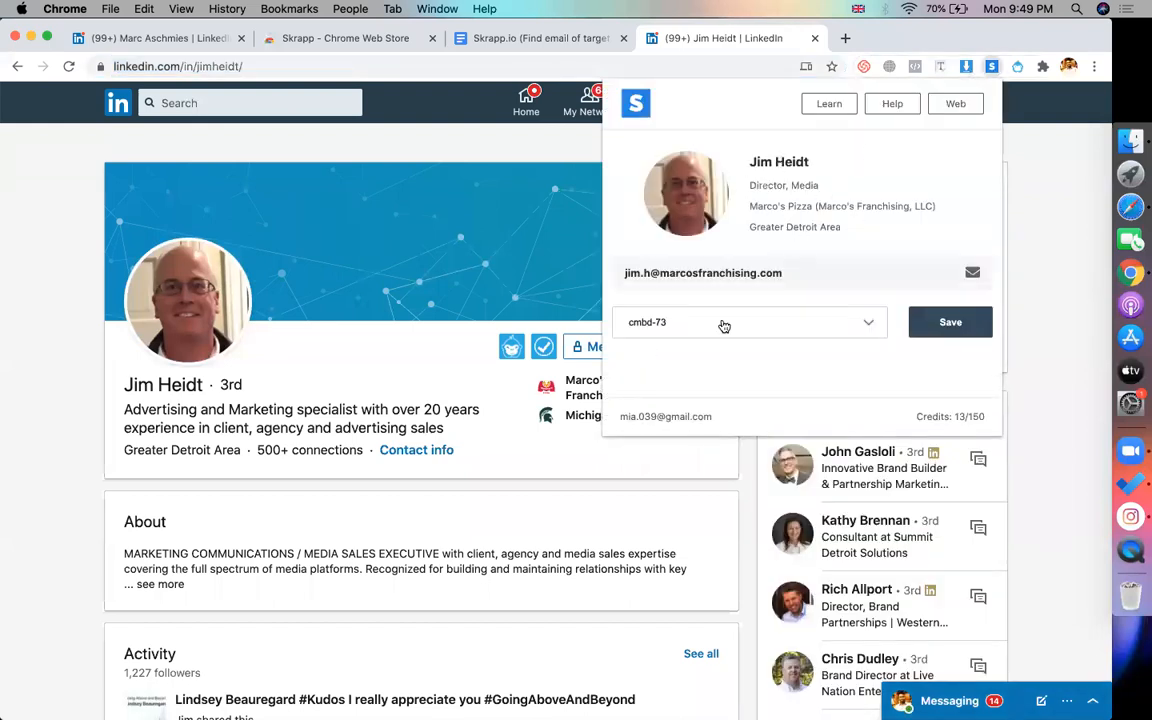
pyautogui.click(722, 324)
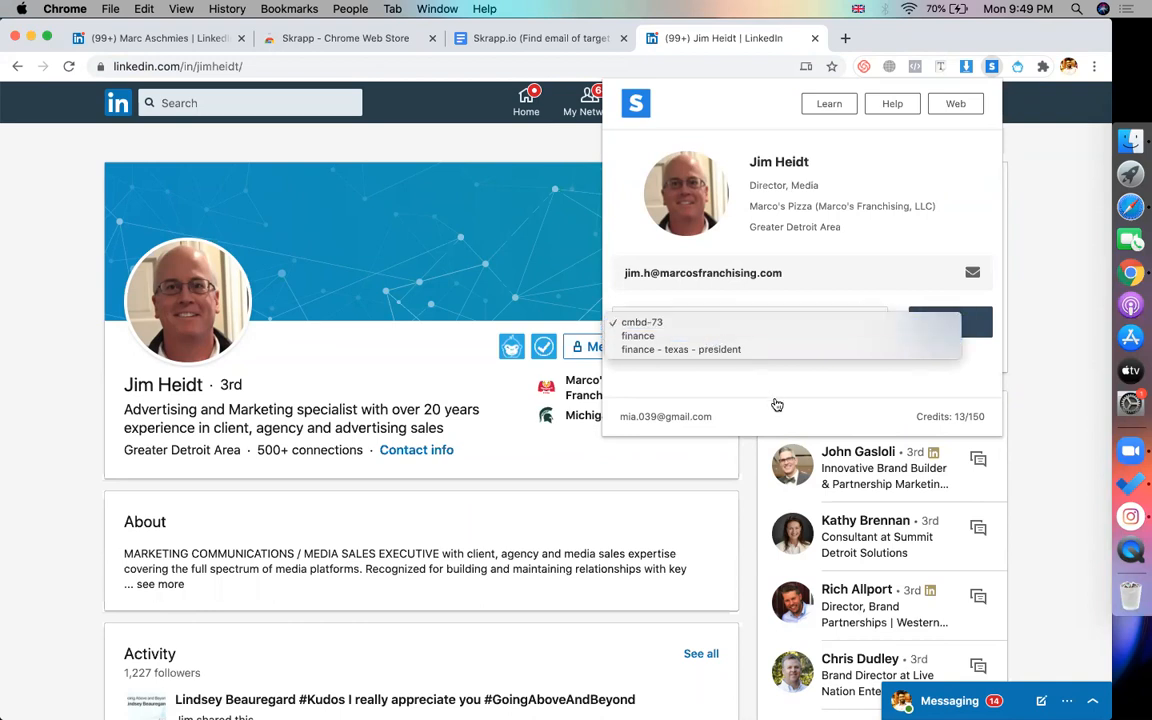
pyautogui.click(809, 388)
pyautogui.click(764, 324)
pyautogui.click(726, 326)
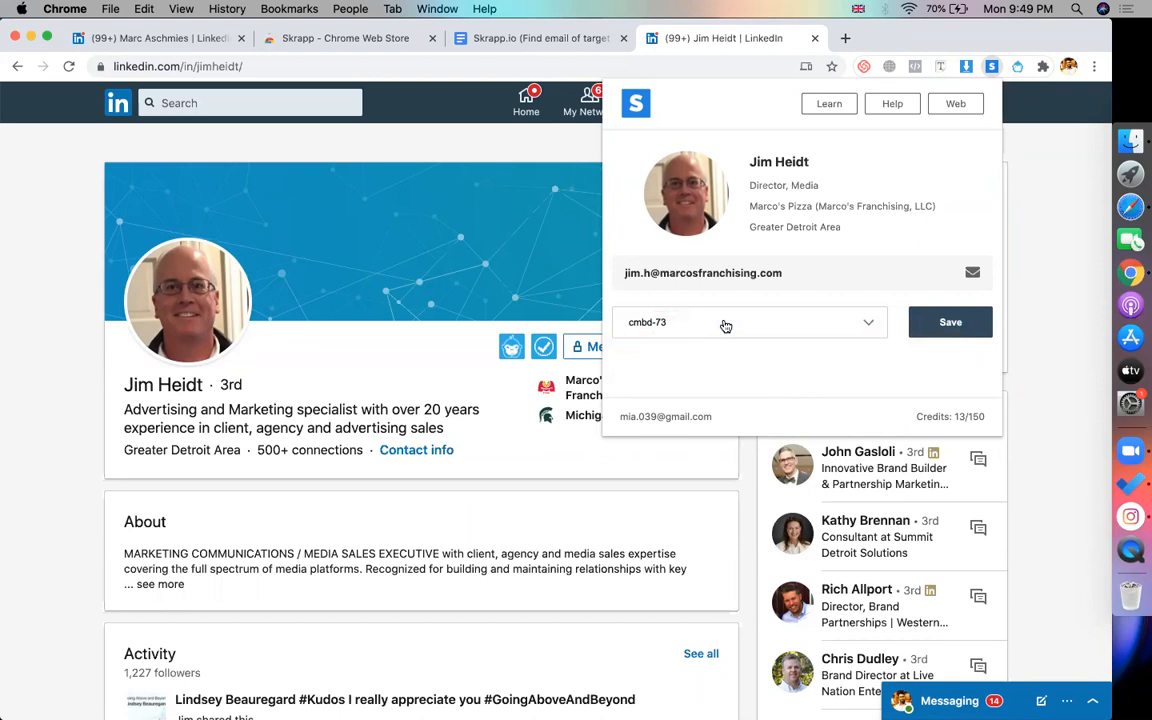
pyautogui.click(949, 330)
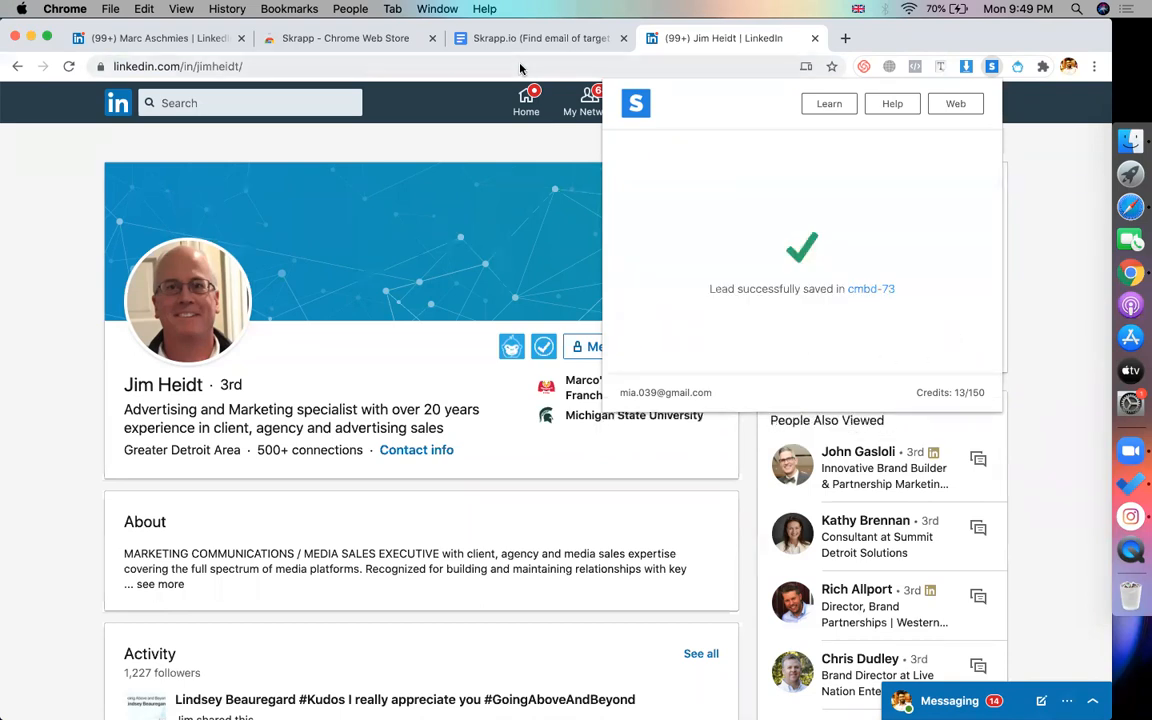
pyautogui.click(991, 67)
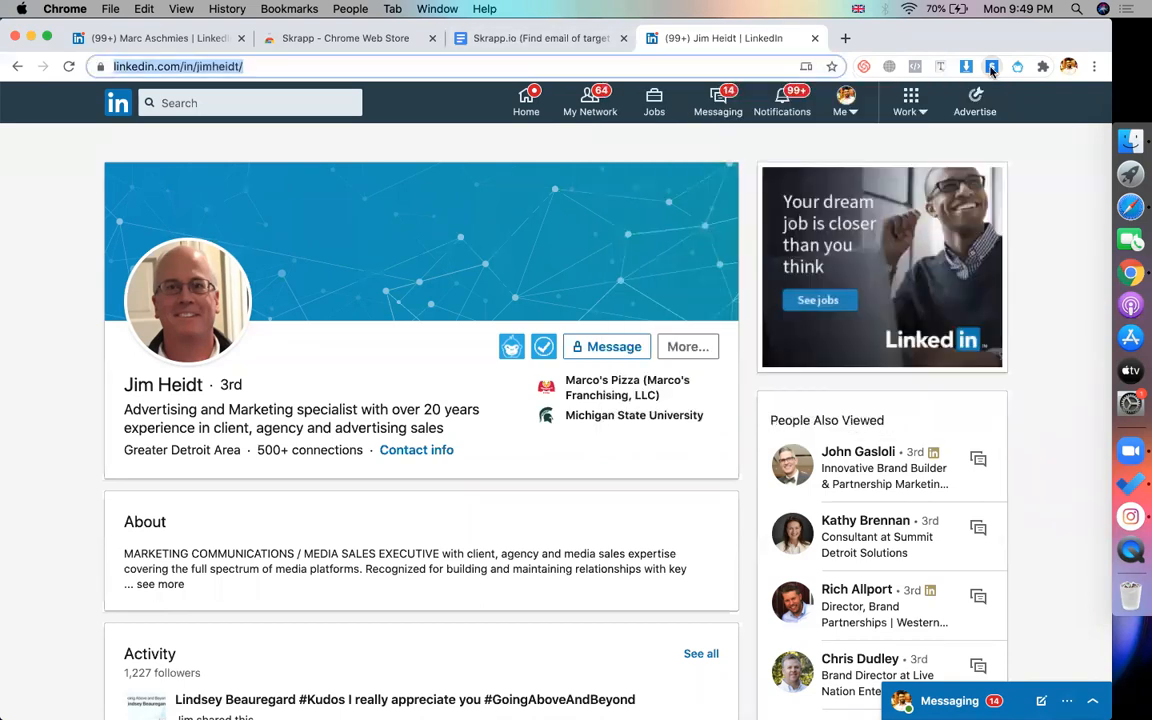
# Capture a region screenshot of the Skrapp panel over the LinkedIn profile
pyautogui.click(991, 67)
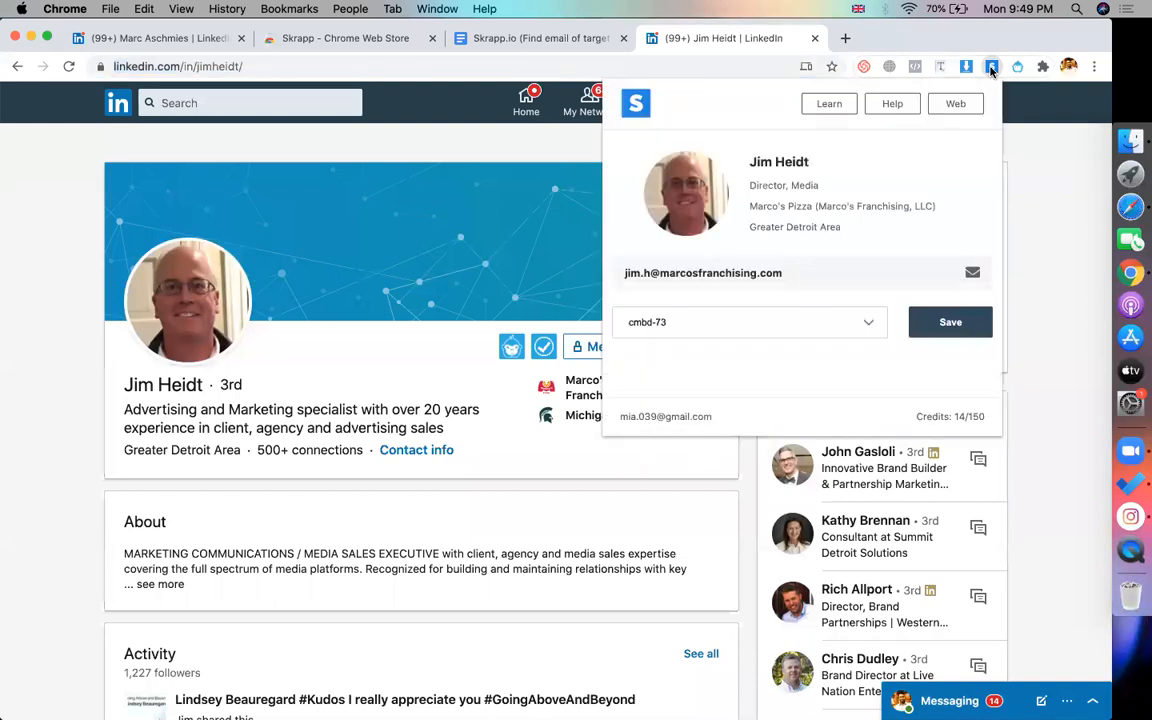
pyautogui.press('super+shift+5')
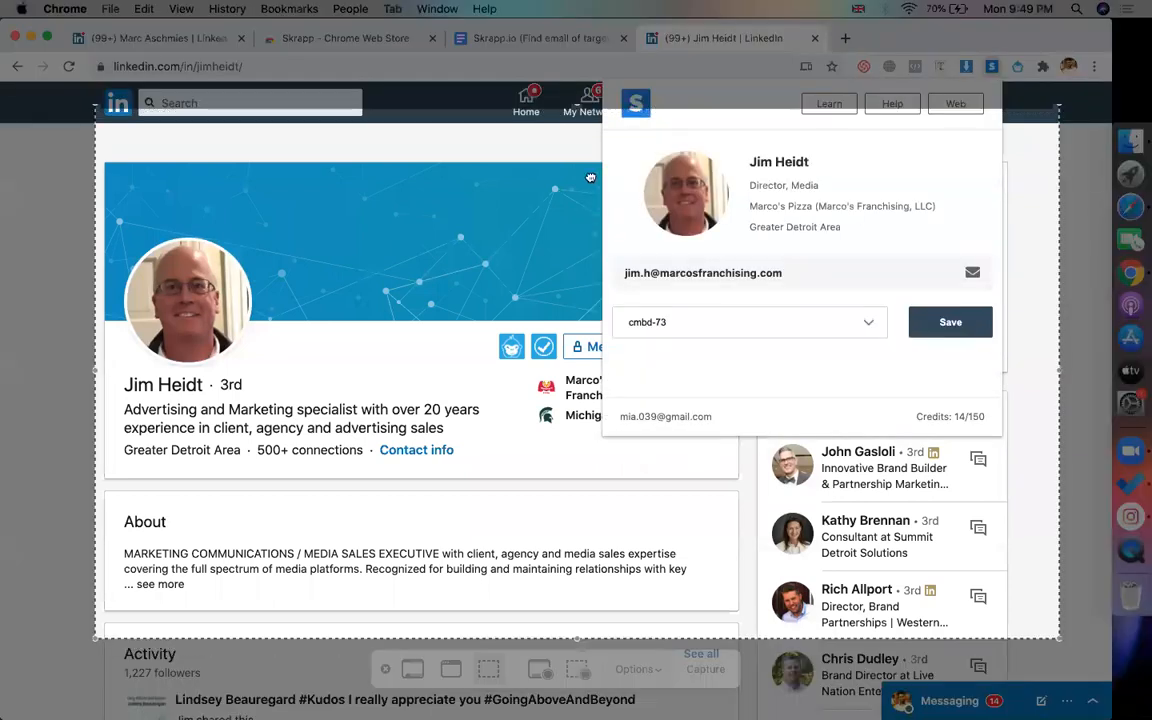
pyautogui.moveTo(548, 172); pyautogui.dragTo(512, 125)
pyautogui.moveTo(1040, 583); pyautogui.dragTo(999, 374)
pyautogui.click(705, 669)
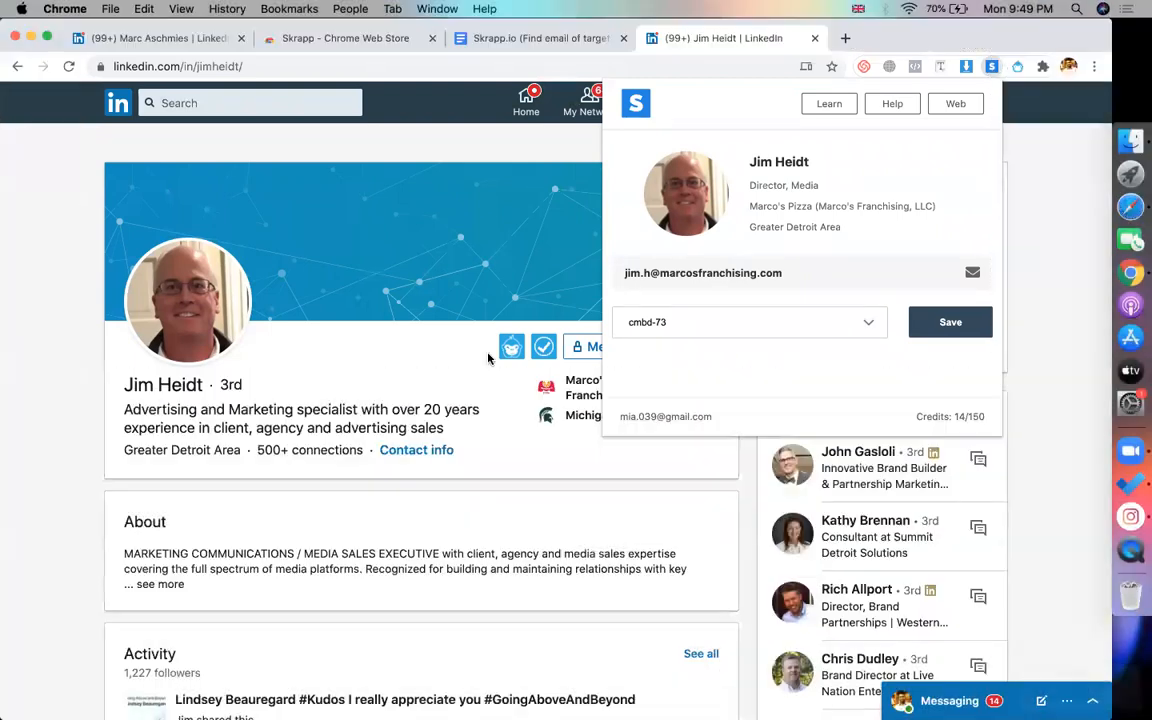
pyautogui.click(527, 37)
pyautogui.write('click - sk')
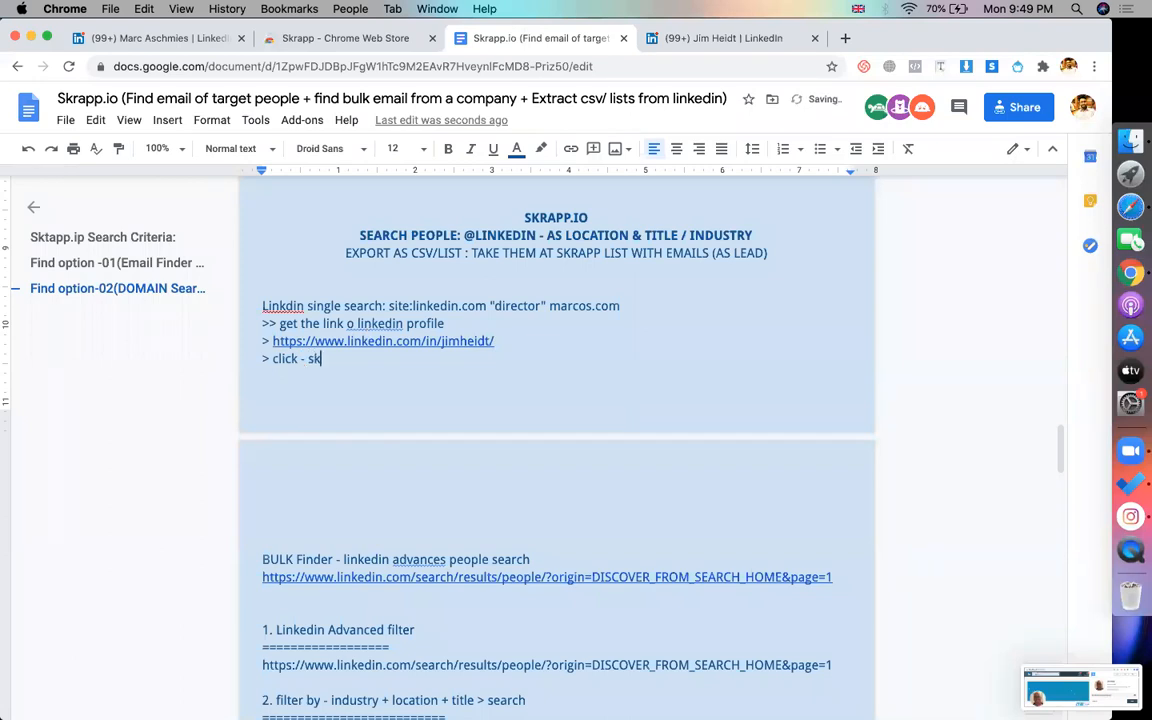
# Finish the 'click - skrapp chrome extension' note and insert the 9.49.41 PM Desktop screenshot below it
pyautogui.write('rapp chr')
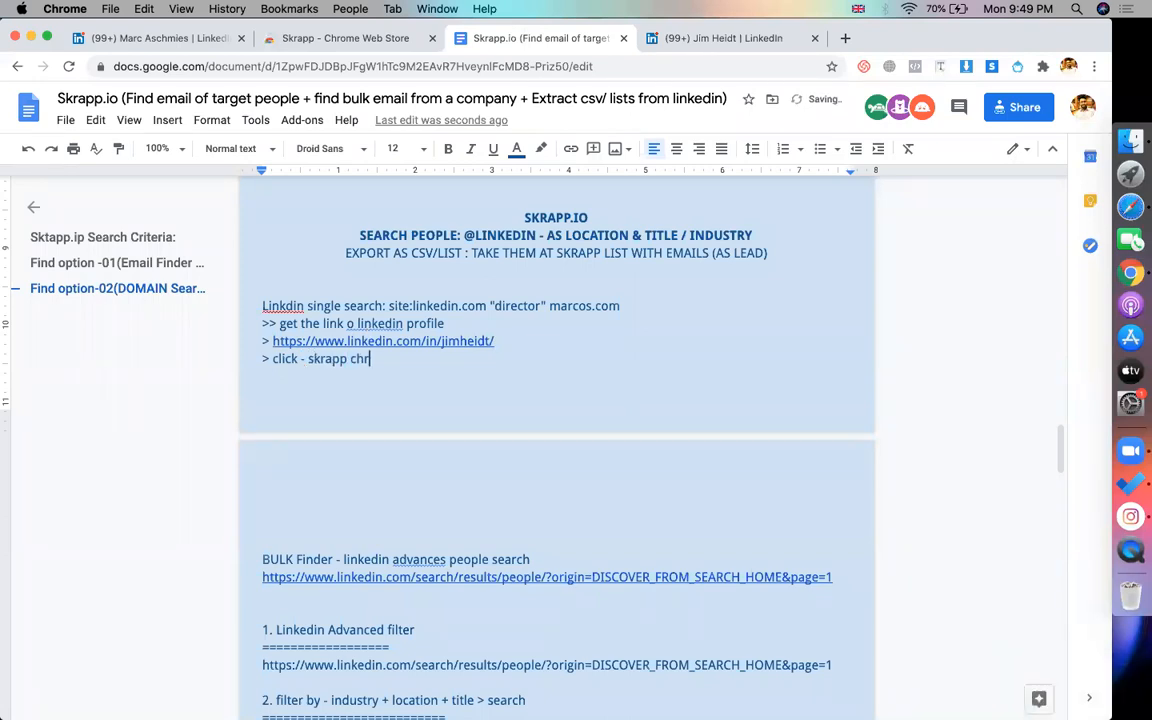
pyautogui.write('ome extension > and save that to a list')
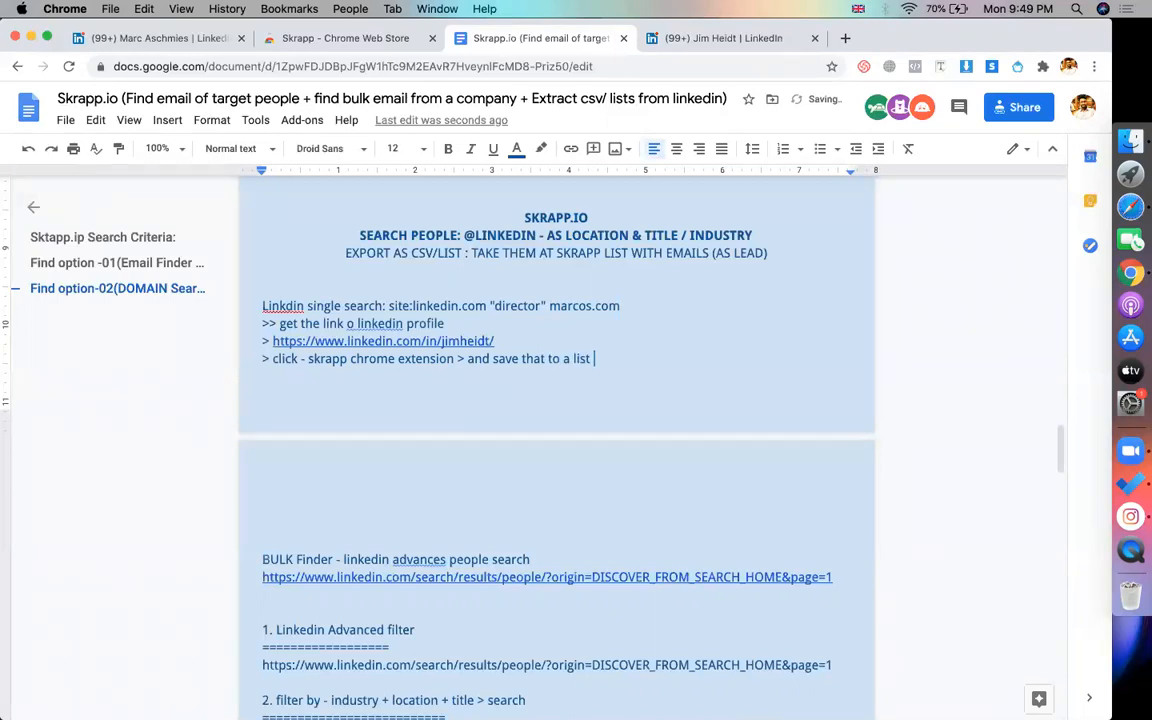
pyautogui.press('Return')
pyautogui.press('Return')
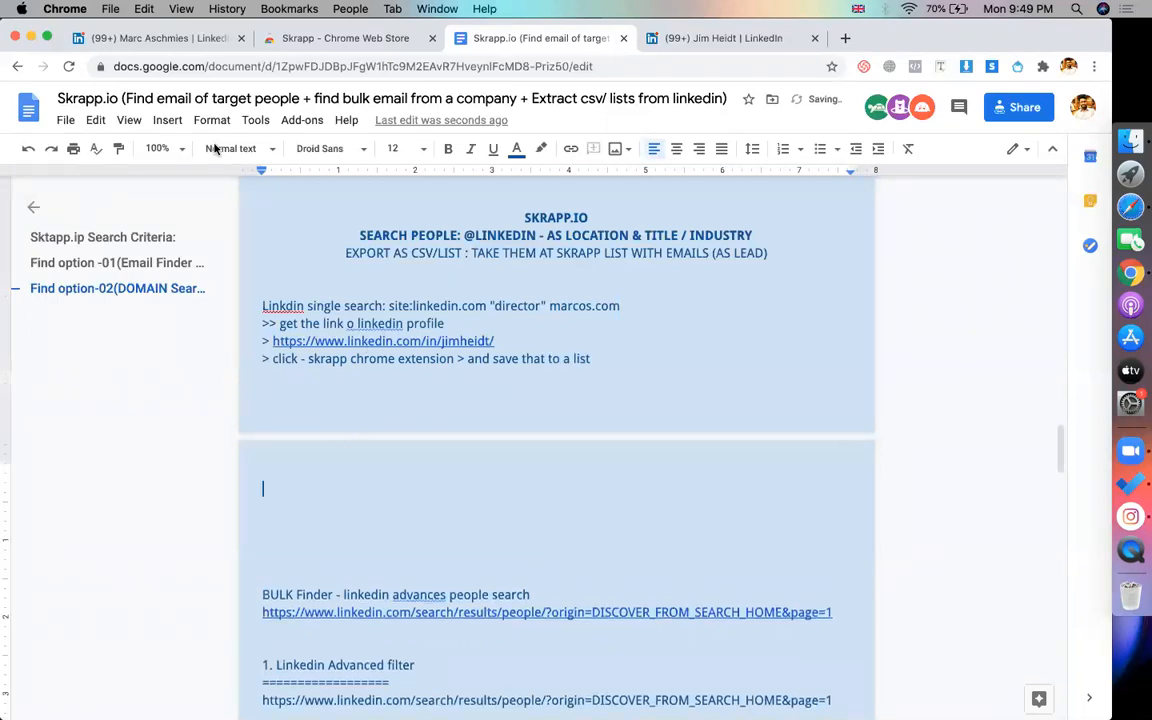
pyautogui.click(165, 120)
pyautogui.moveTo(210, 165)
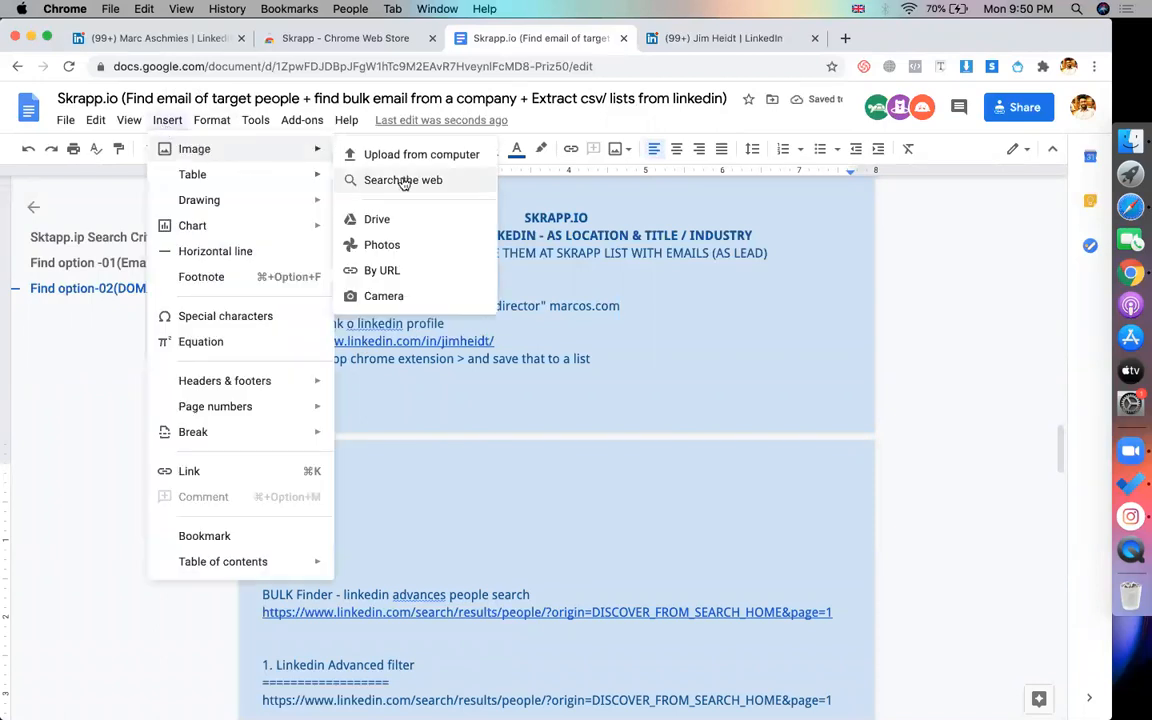
pyautogui.click(412, 154)
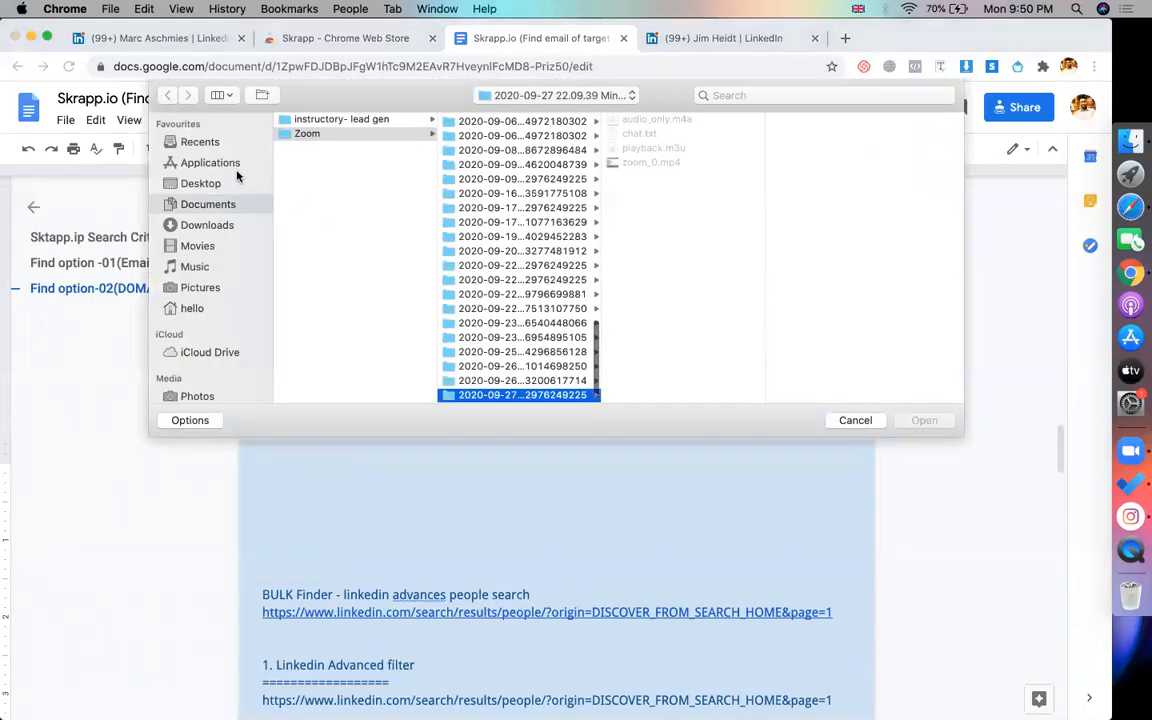
pyautogui.click(205, 183)
pyautogui.click(321, 381)
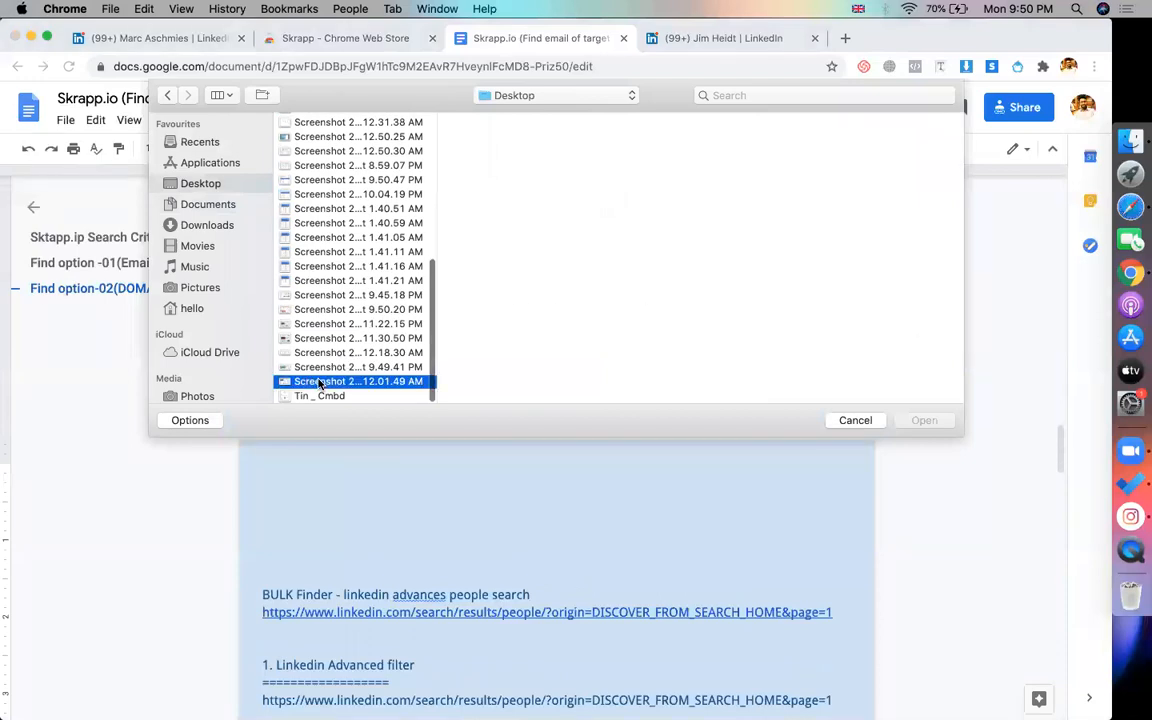
pyautogui.press('Down')
pyautogui.press('Up')
pyautogui.press('Up')
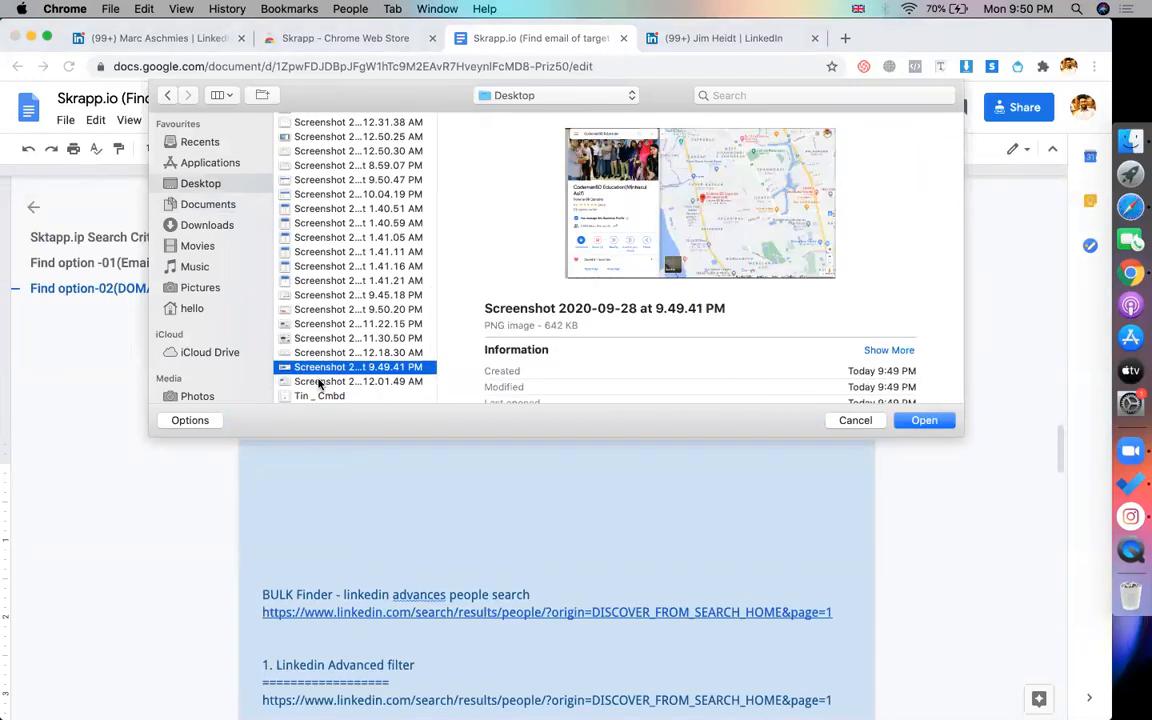
pyautogui.press('Return')
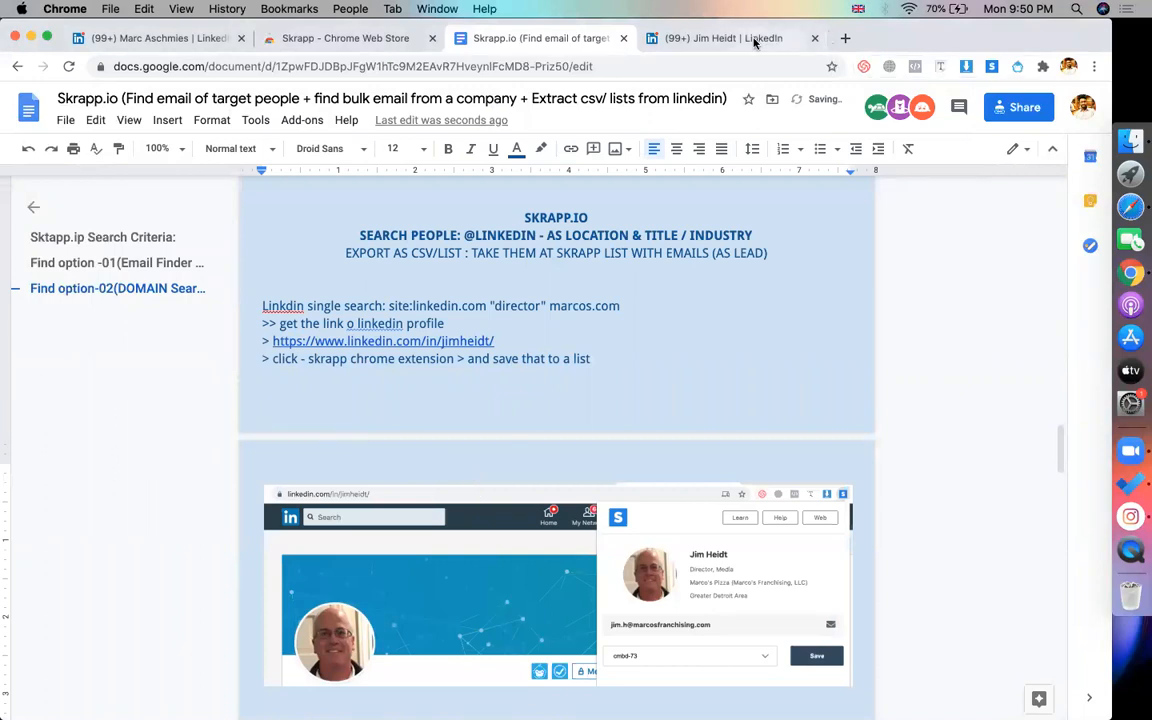
pyautogui.click(705, 38)
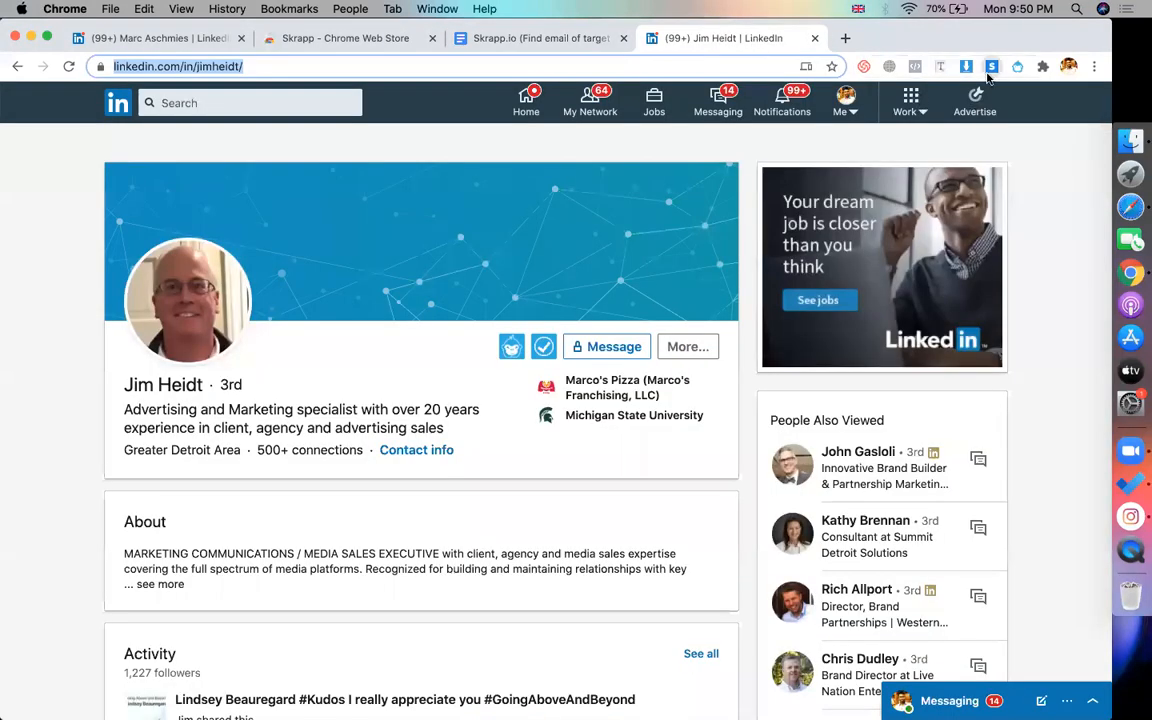
# Open Skrapp's cmbd-73 list in the web app from a new tab and select the director's email
pyautogui.click(990, 68)
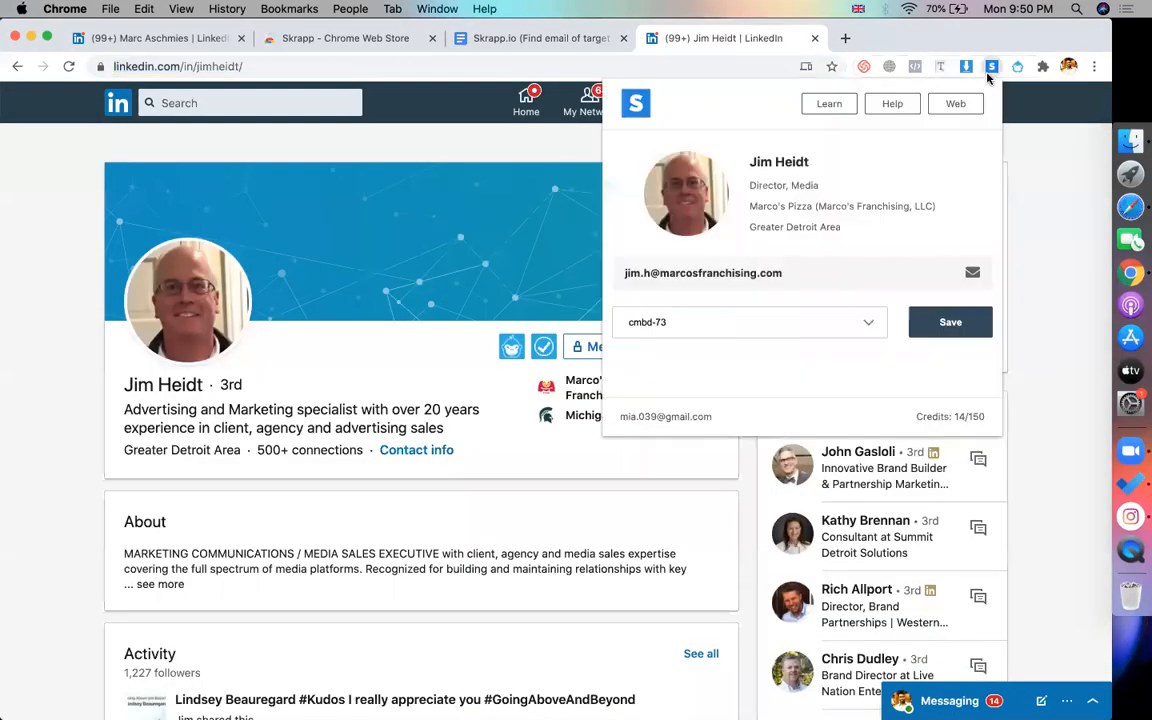
pyautogui.click(846, 38)
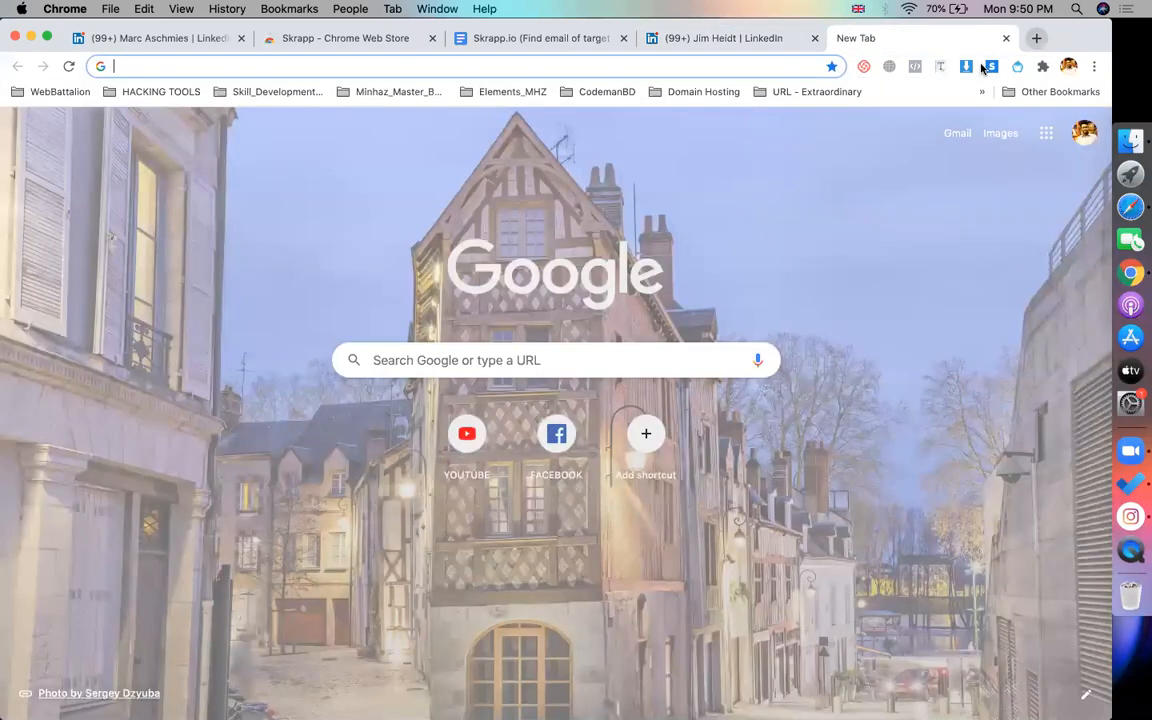
pyautogui.click(990, 68)
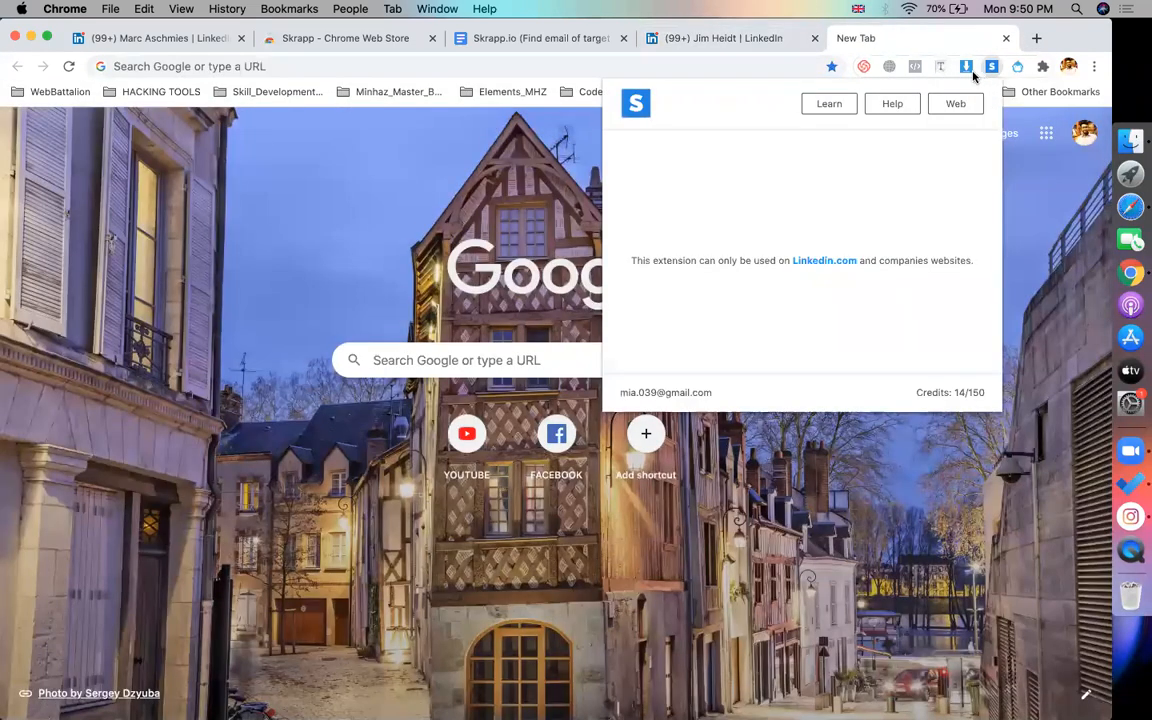
pyautogui.click(955, 103)
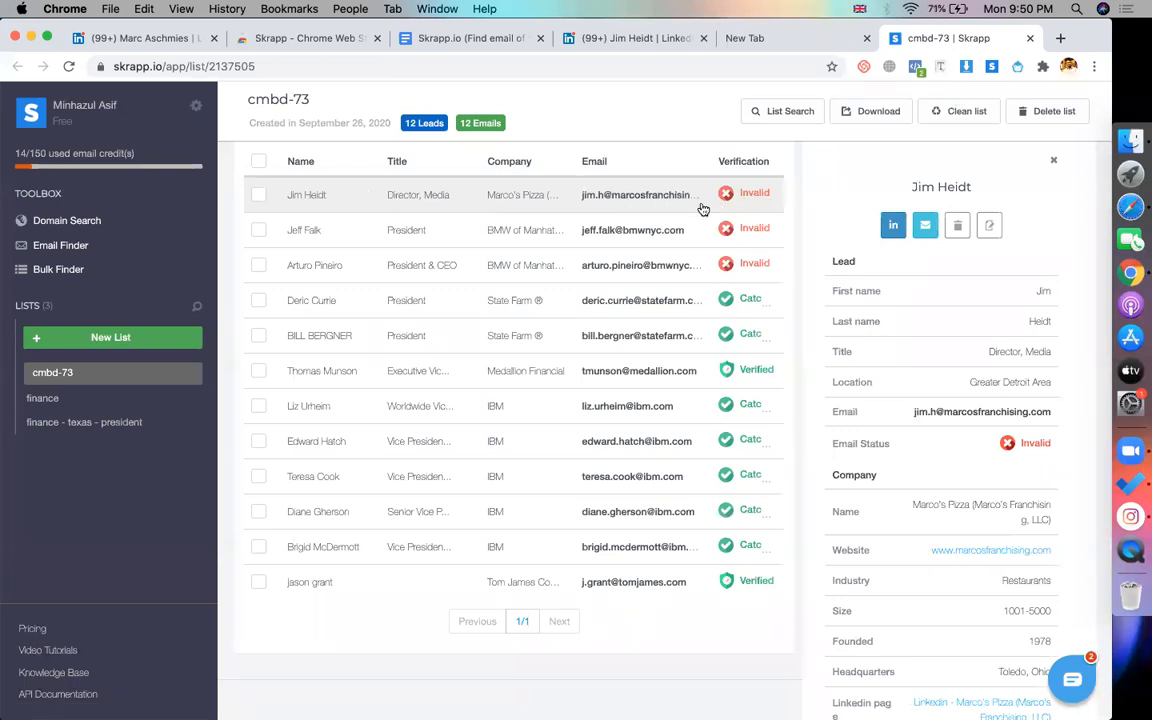
pyautogui.moveTo(693, 198); pyautogui.dragTo(581, 197)
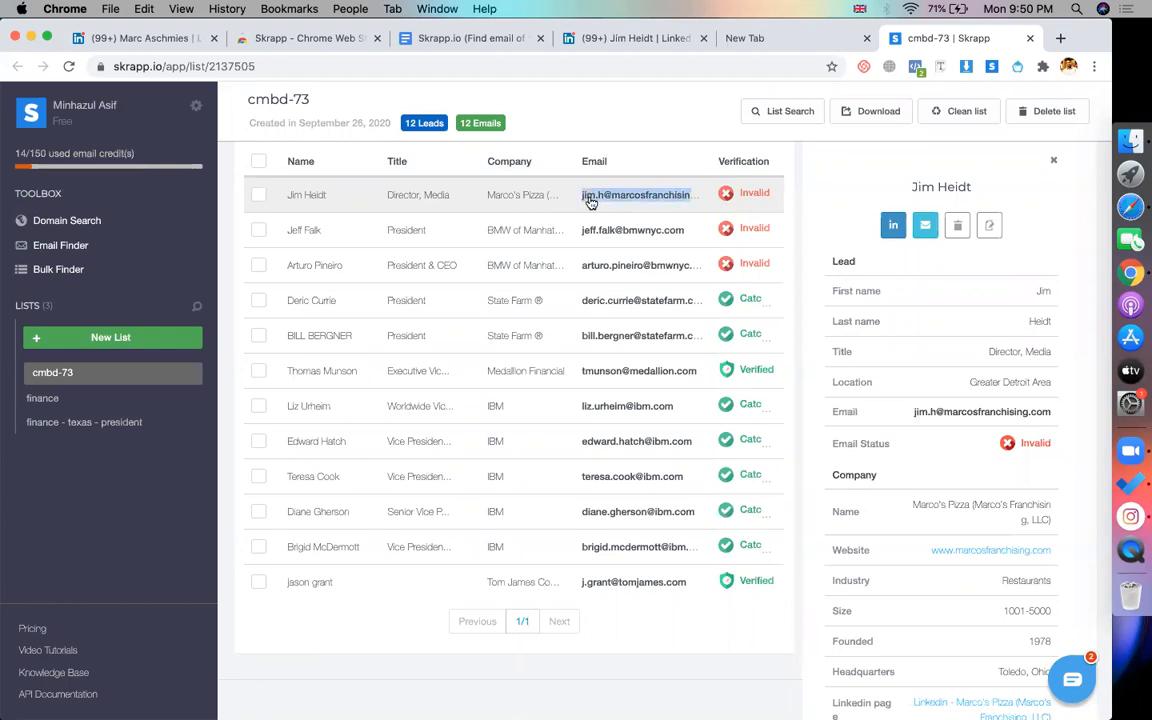
pyautogui.press('super+Tab')
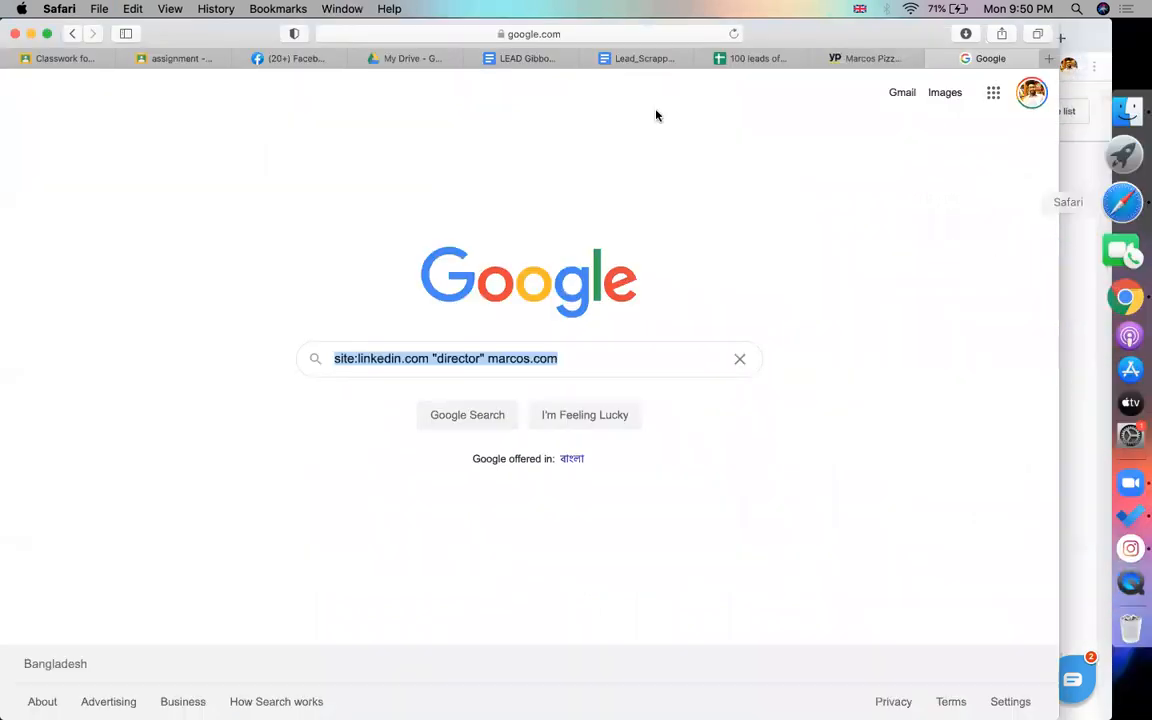
# Add the headers first name, last name and email in E1:G1
pyautogui.click(760, 59)
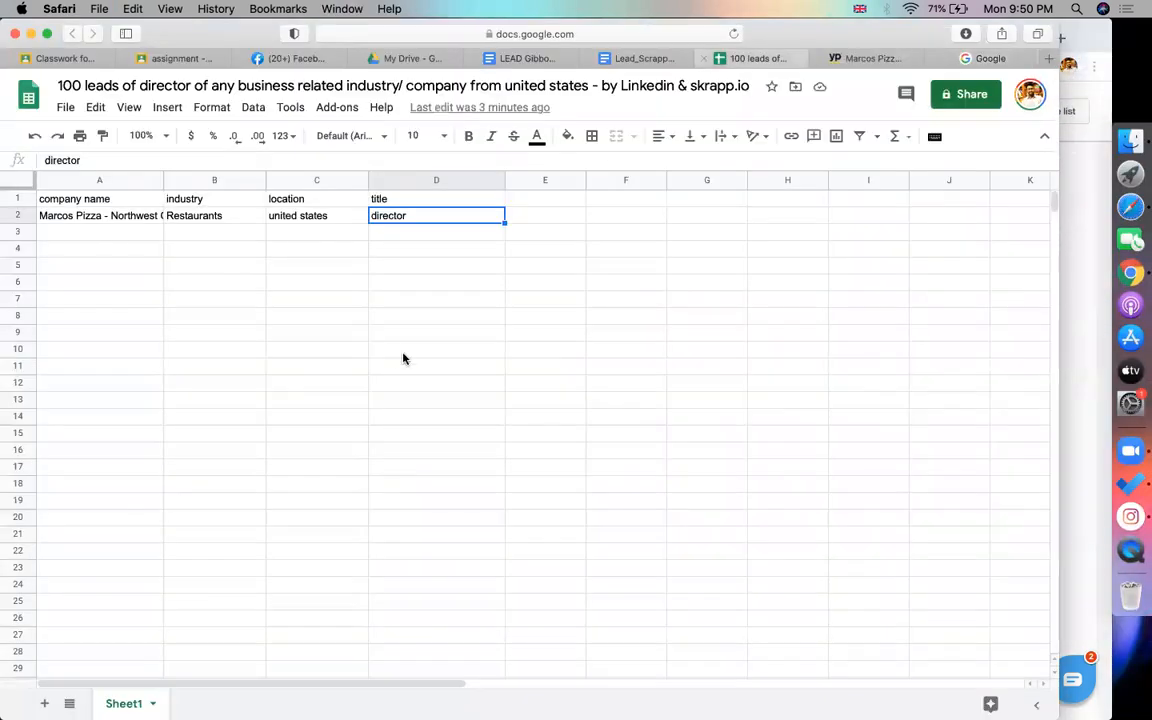
pyautogui.click(550, 216)
pyautogui.click(554, 205)
pyautogui.write('first')
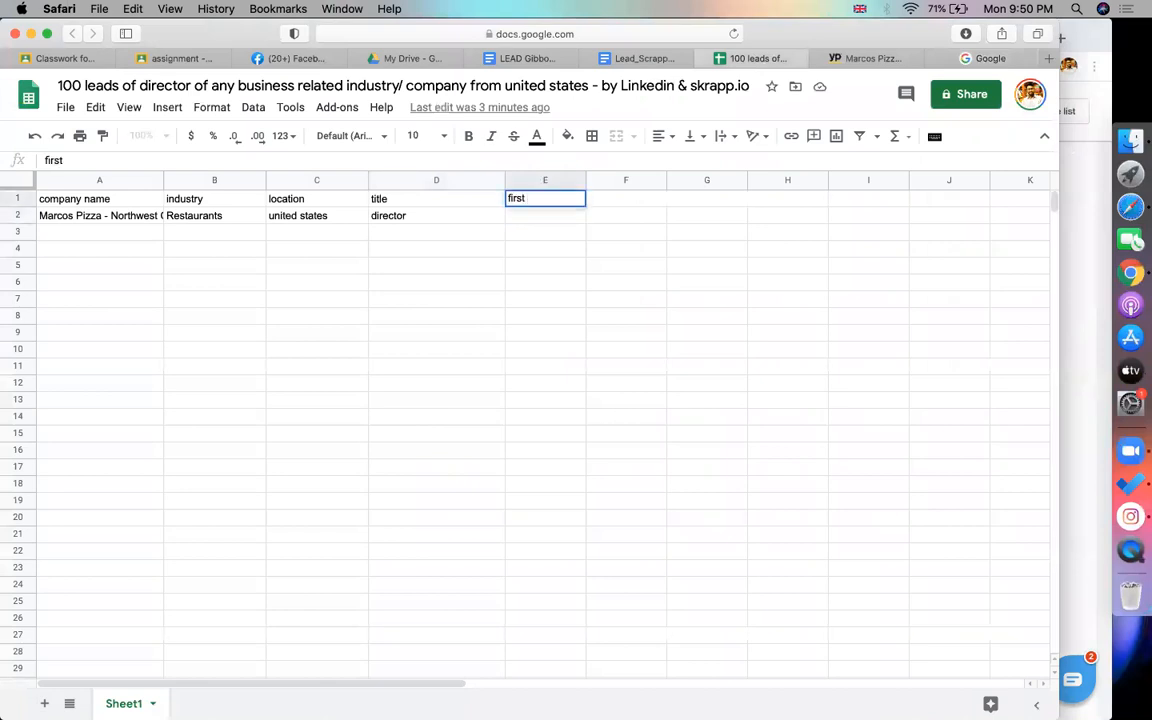
pyautogui.write(' name')
pyautogui.press('Tab')
pyautogui.write('last nam')
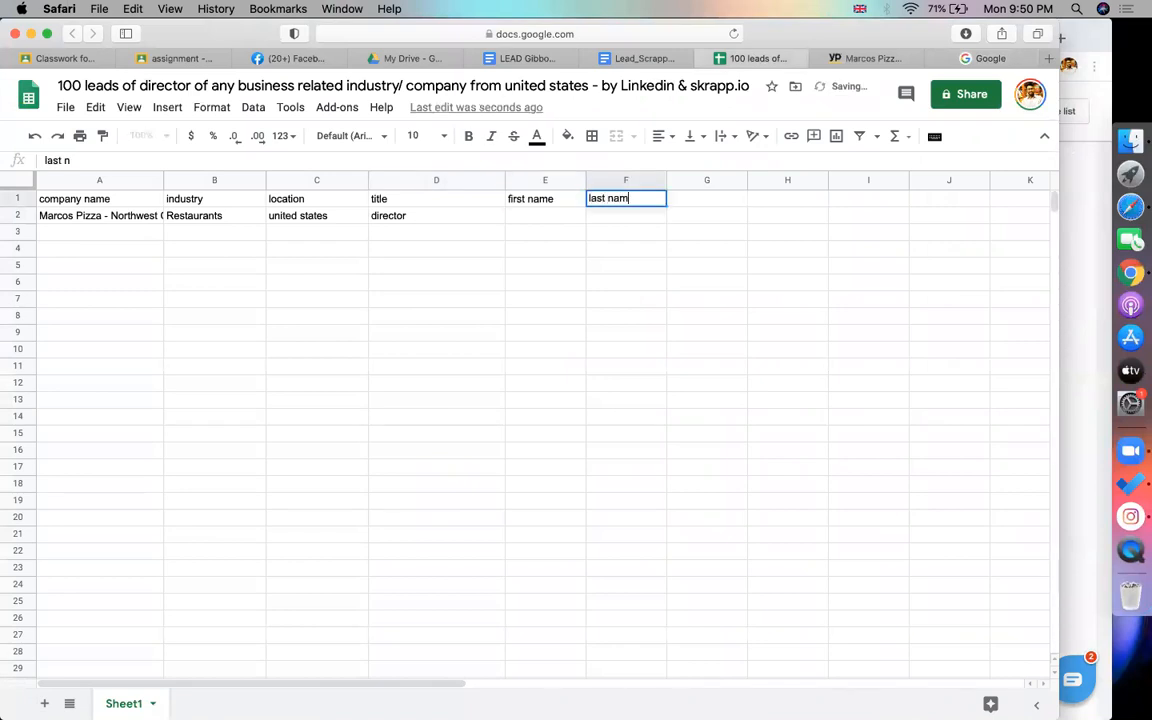
pyautogui.write('e')
pyautogui.press('Tab')
pyautogui.write('email')
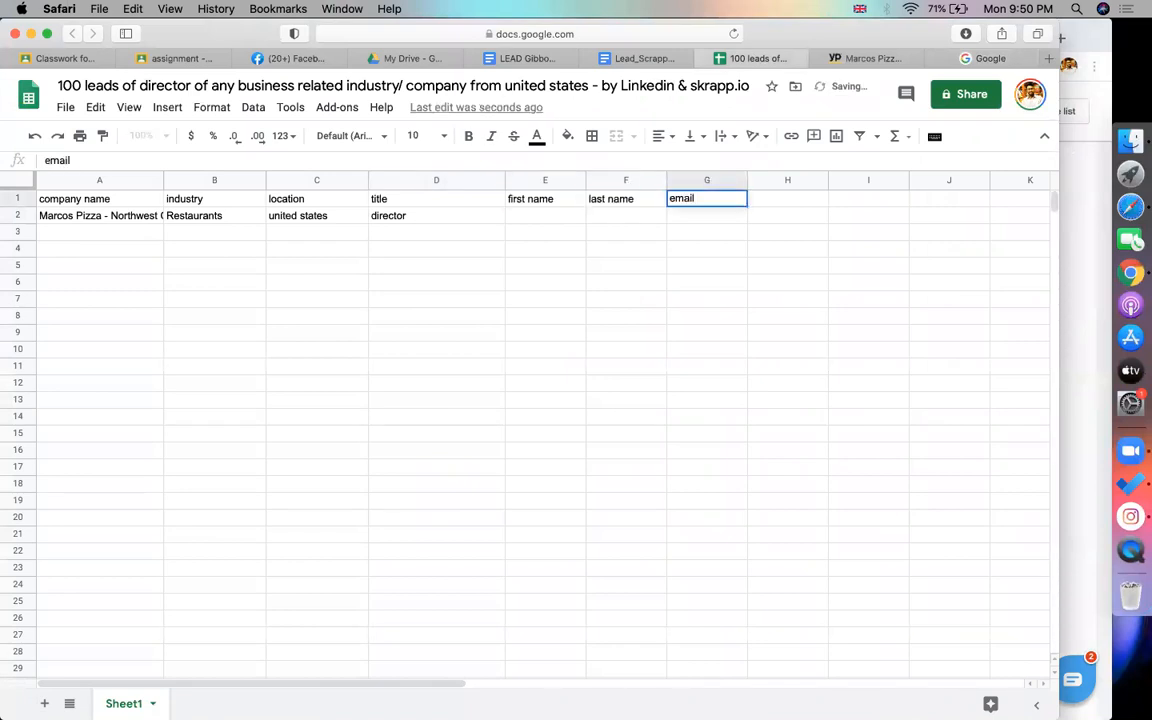
pyautogui.click(532, 222)
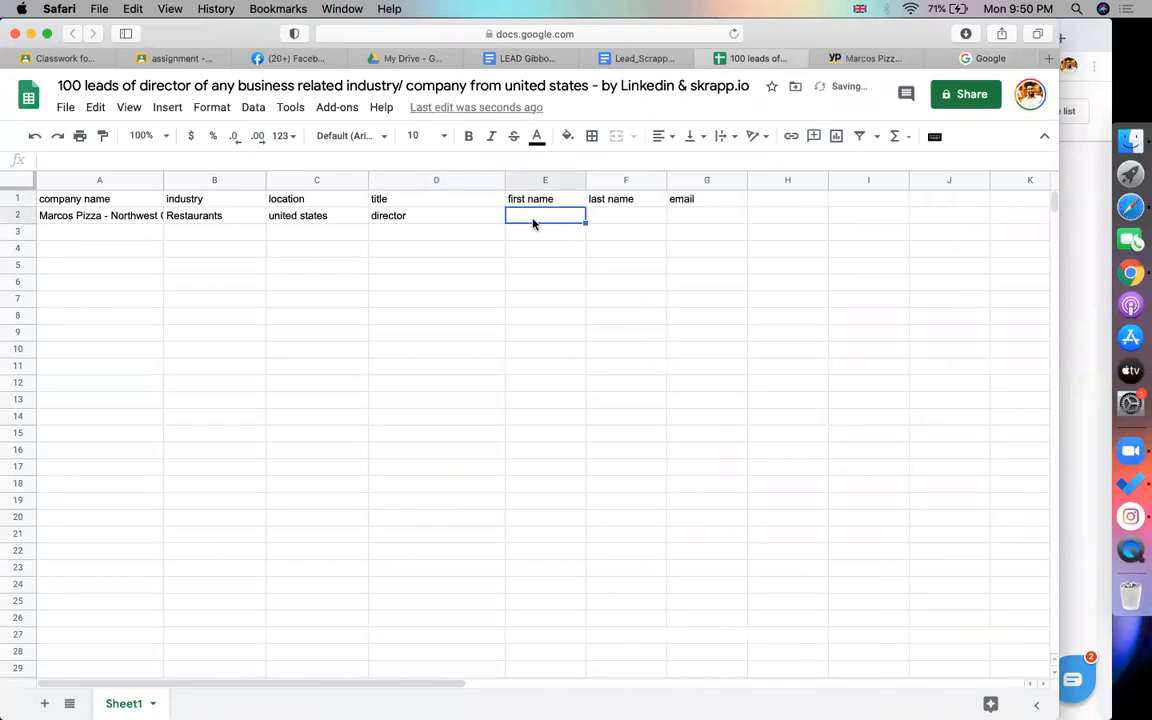
# Paste the director's email into G2 and their full name, copied from Skrapp, into E2
pyautogui.doubleClick(728, 216)
pyautogui.press('super+v')
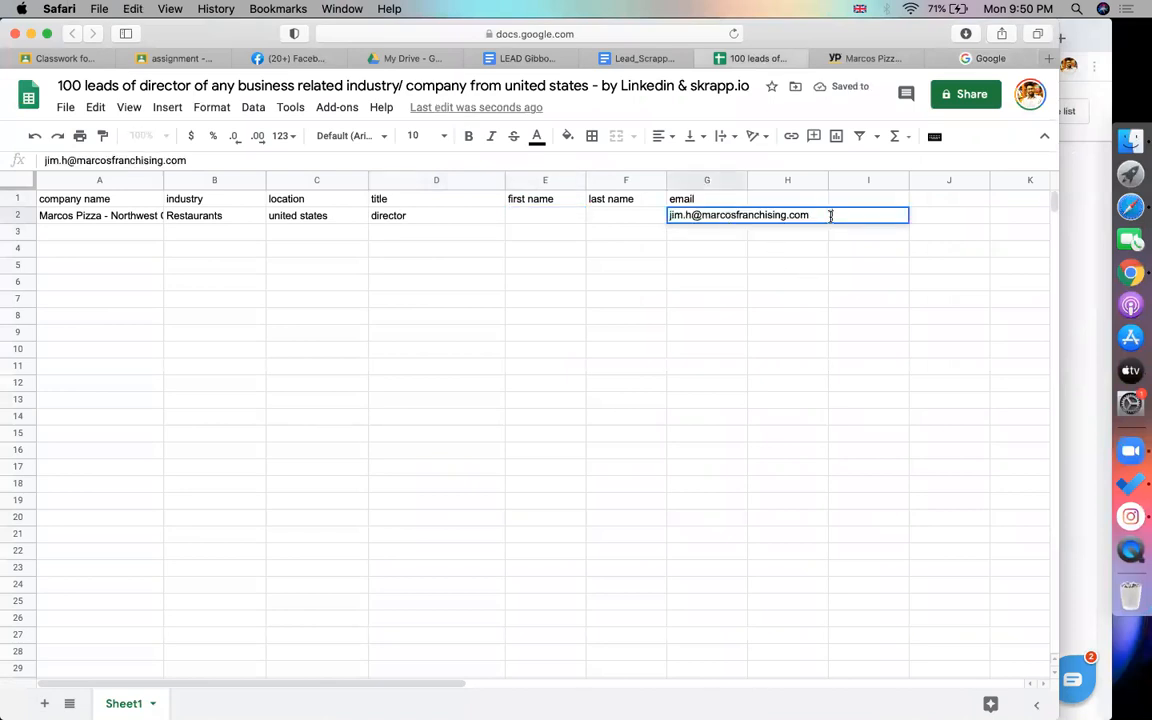
pyautogui.click(552, 214)
pyautogui.press('super+Tab')
pyautogui.moveTo(330, 196); pyautogui.dragTo(291, 203)
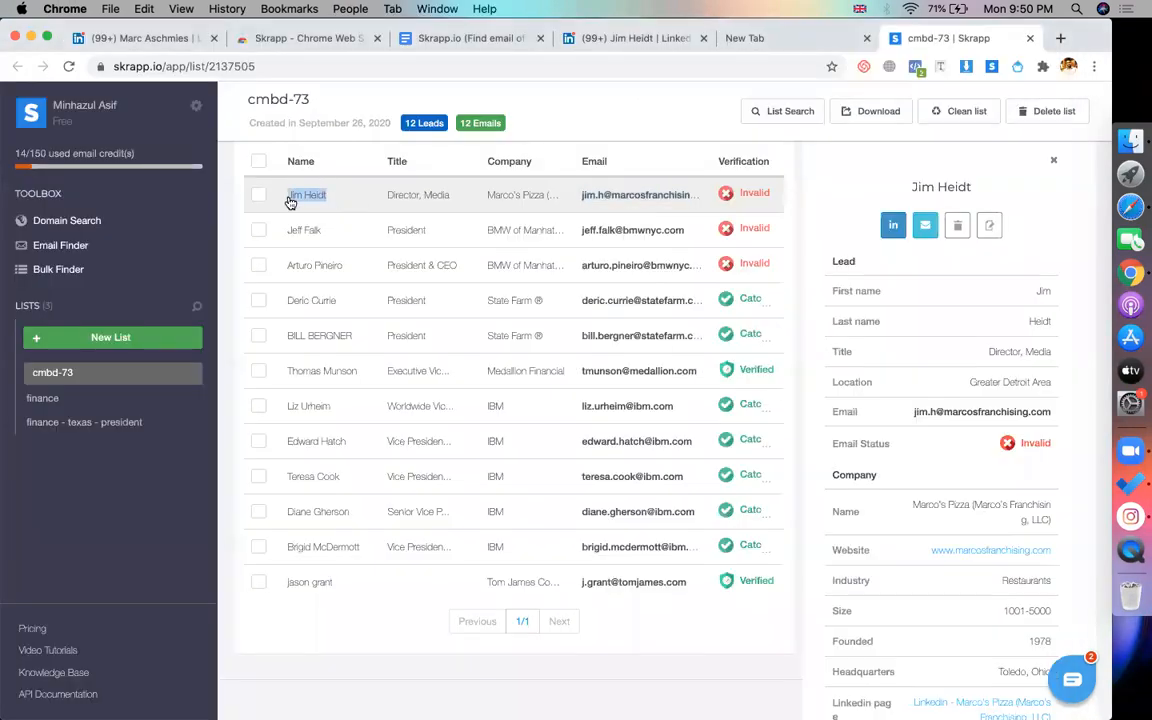
pyautogui.press('super+c')
pyautogui.press('super+Tab')
pyautogui.press('super+v')
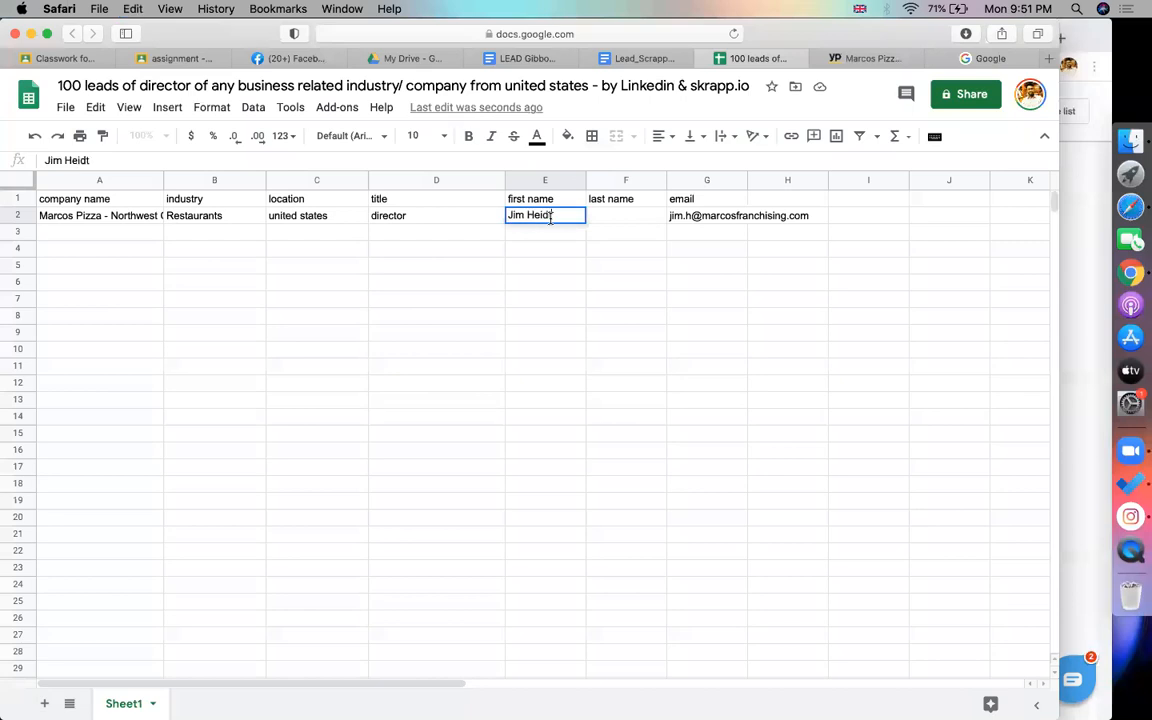
# Move the surname from E2 into F2 and widen column G to fit the email
pyautogui.doubleClick(541, 218)
pyautogui.press('super+x')
pyautogui.click(642, 220)
pyautogui.press('super+v')
pyautogui.click(730, 286)
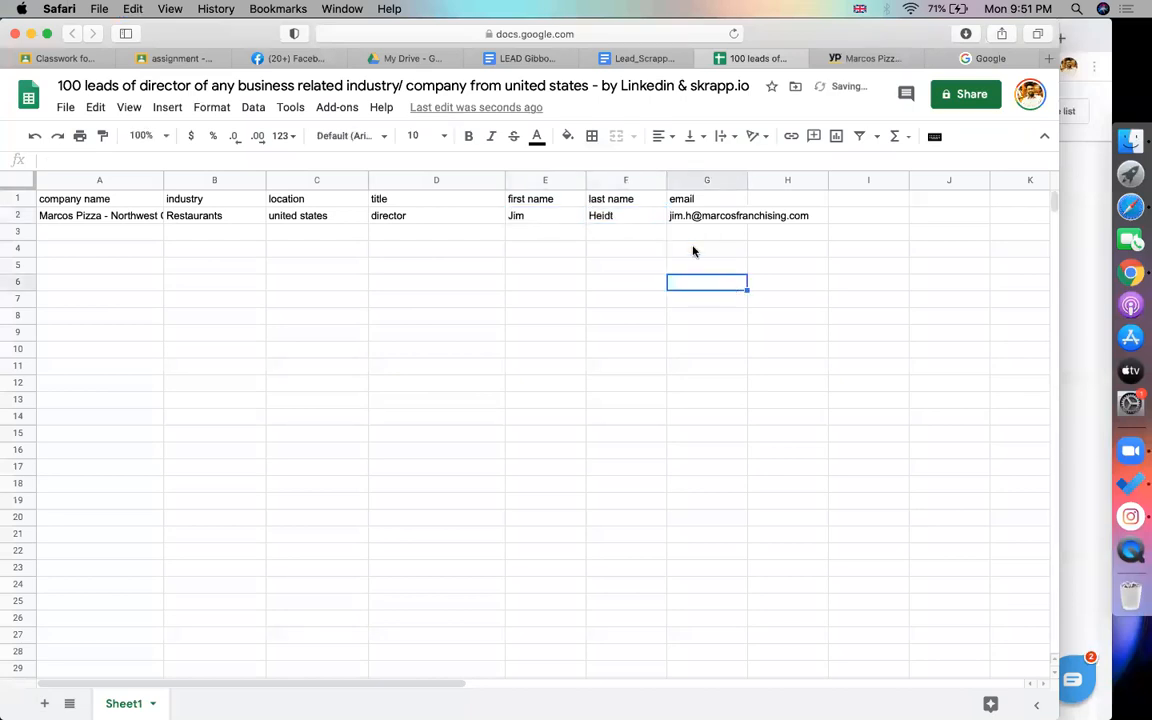
pyautogui.moveTo(747, 183); pyautogui.dragTo(812, 183)
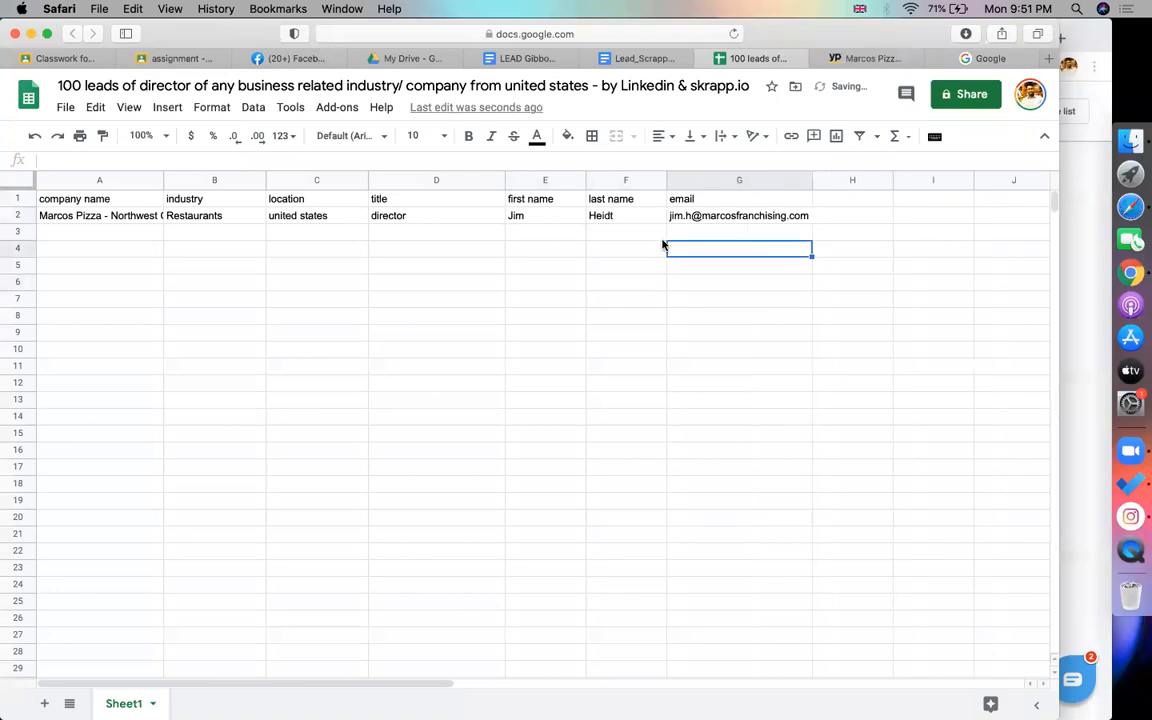
pyautogui.click(62, 215)
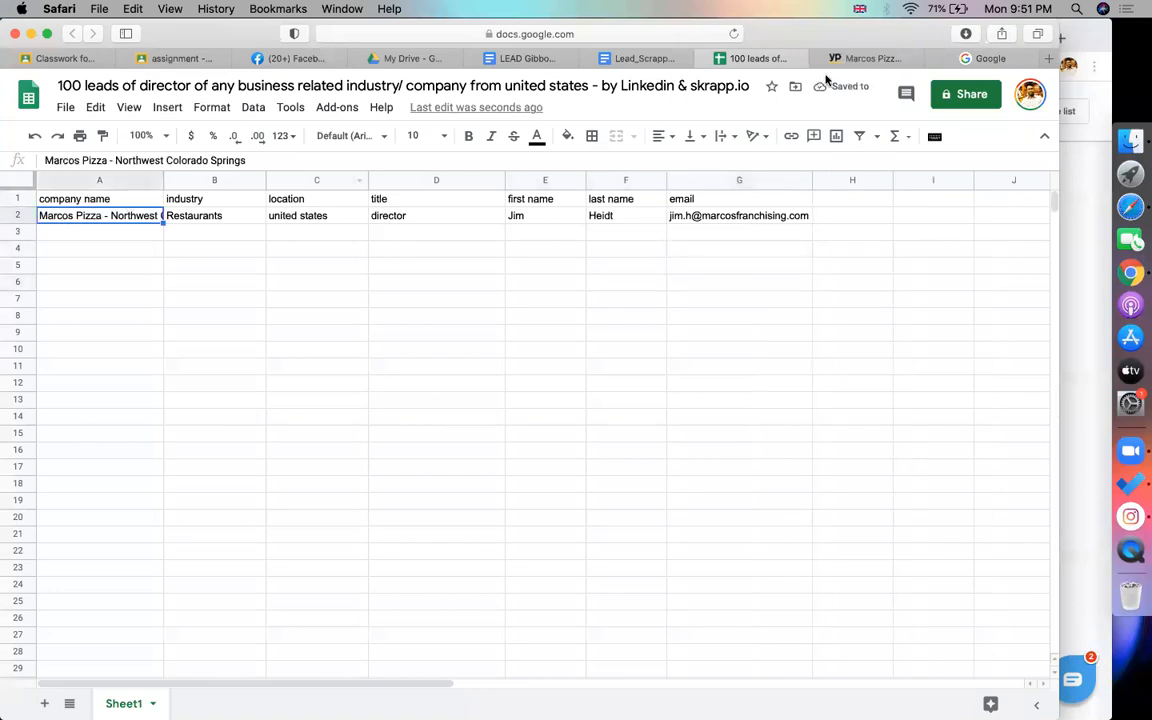
pyautogui.click(870, 58)
# Open the Mollica's Italian Market & Deli listing and copy its website link
pyautogui.scroll(-3, 67, 29)
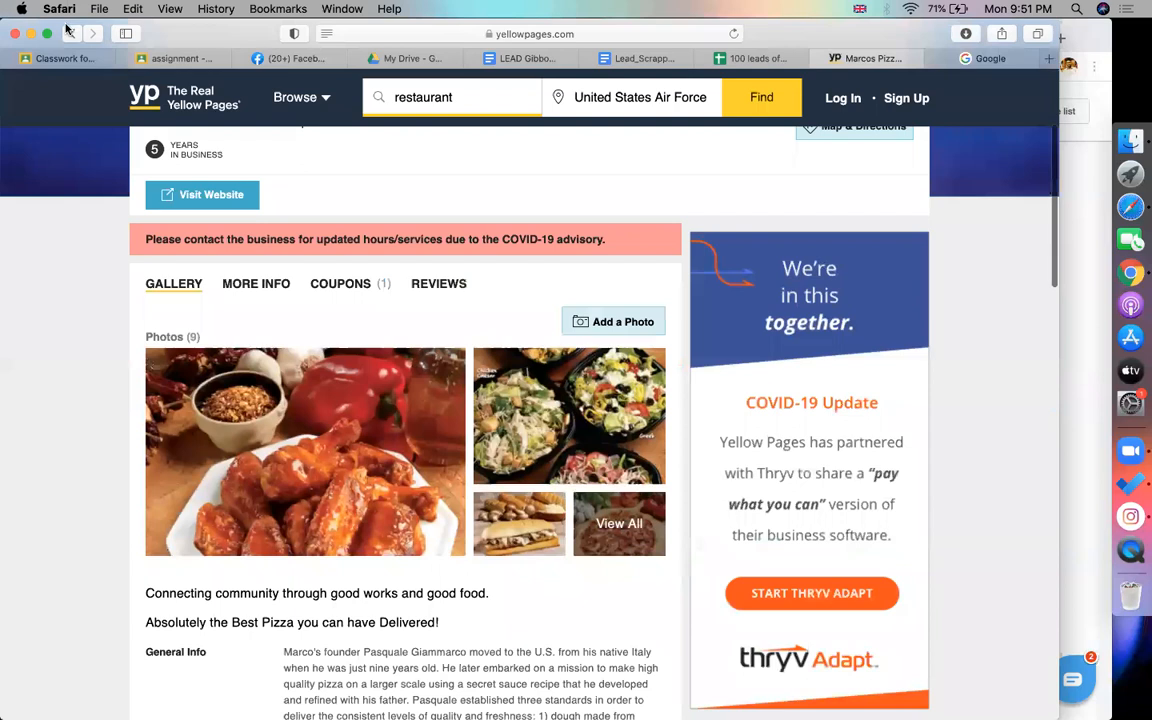
pyautogui.click(70, 35)
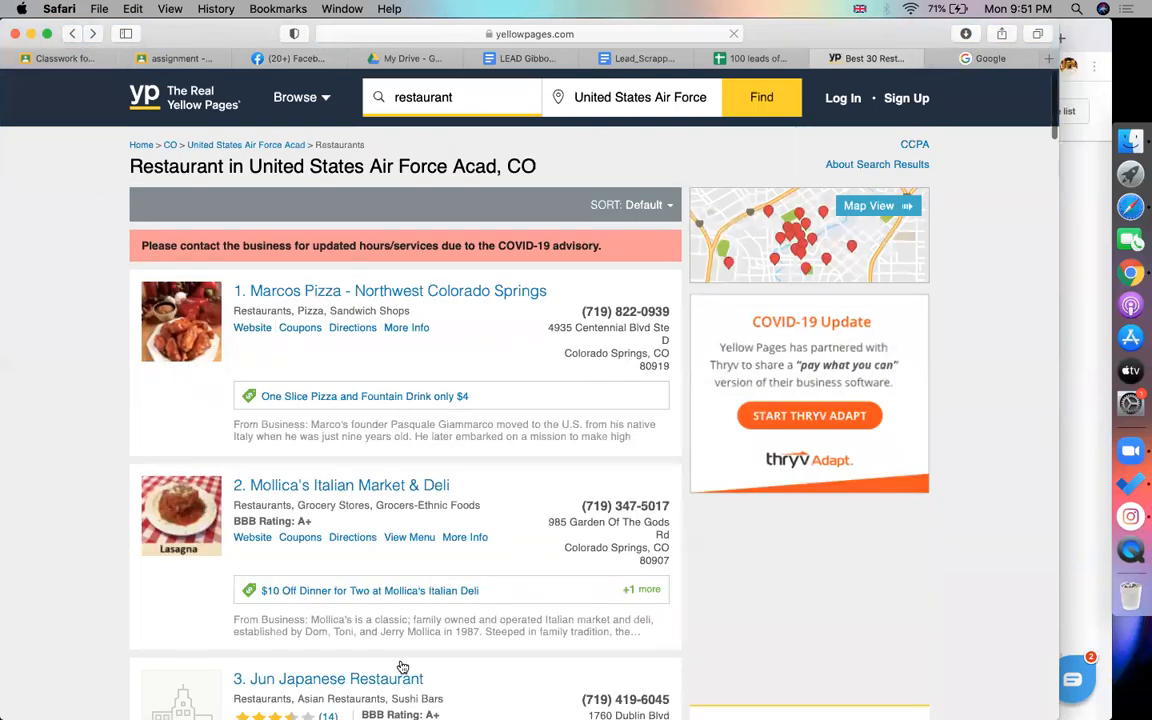
pyautogui.scroll(-3, 400, 655)
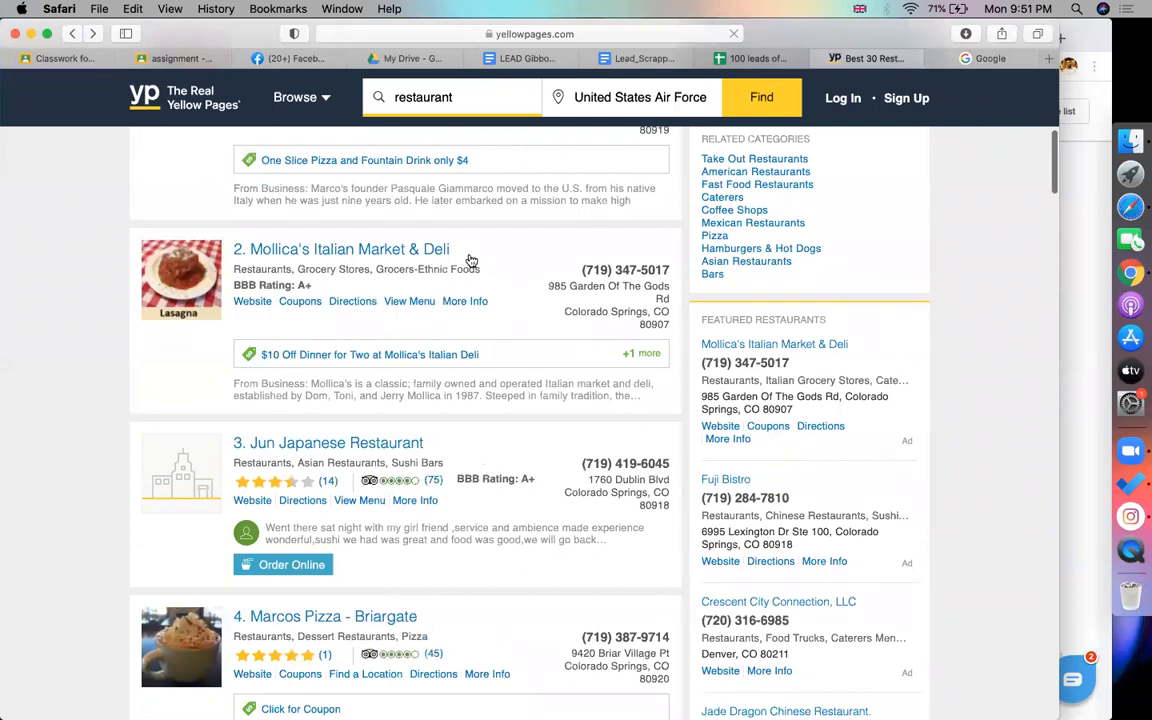
pyautogui.click(424, 252)
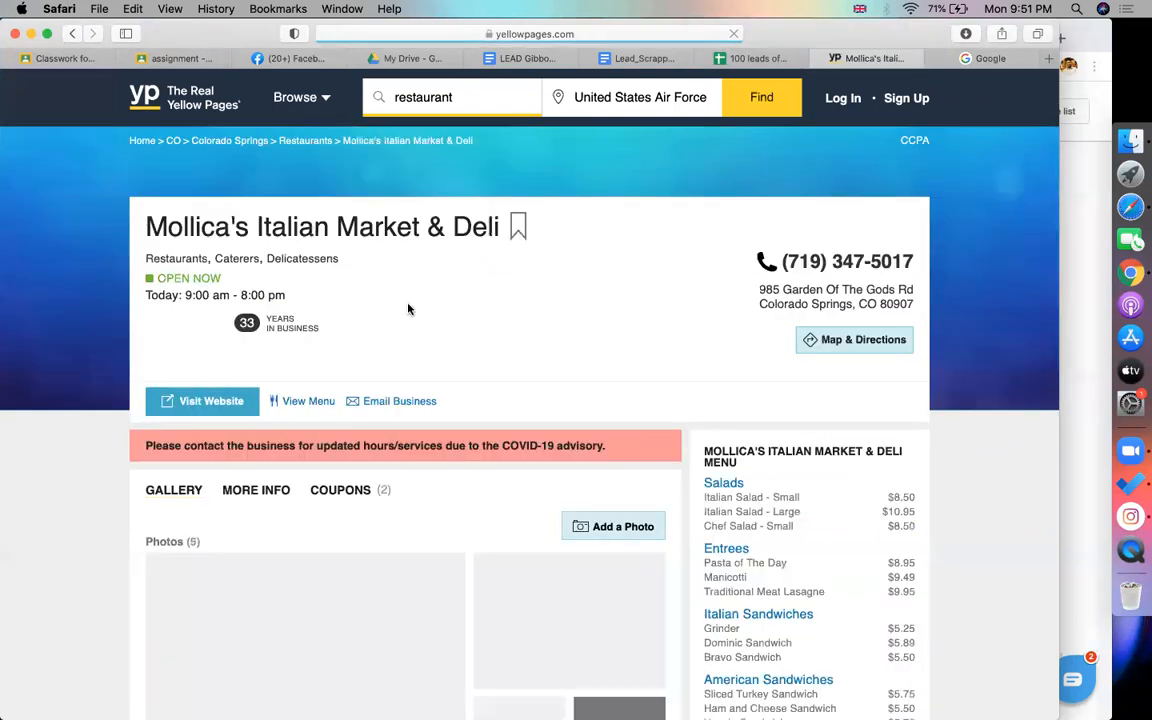
pyautogui.rightClick(229, 400)
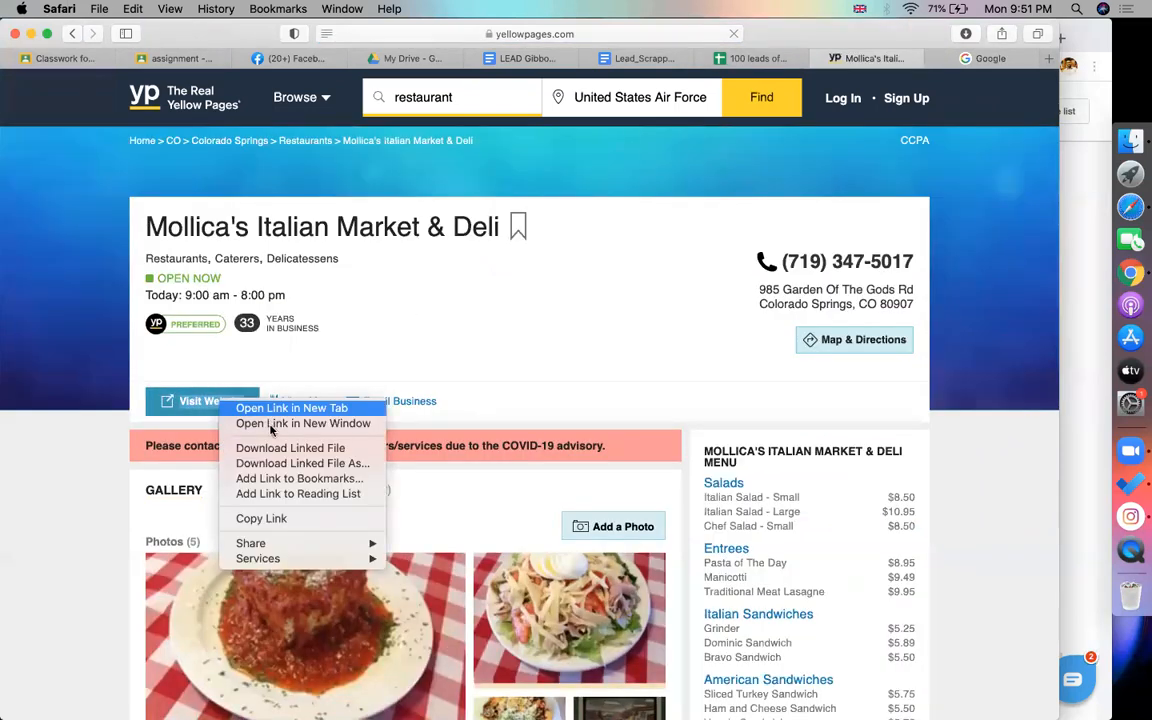
pyautogui.click(265, 518)
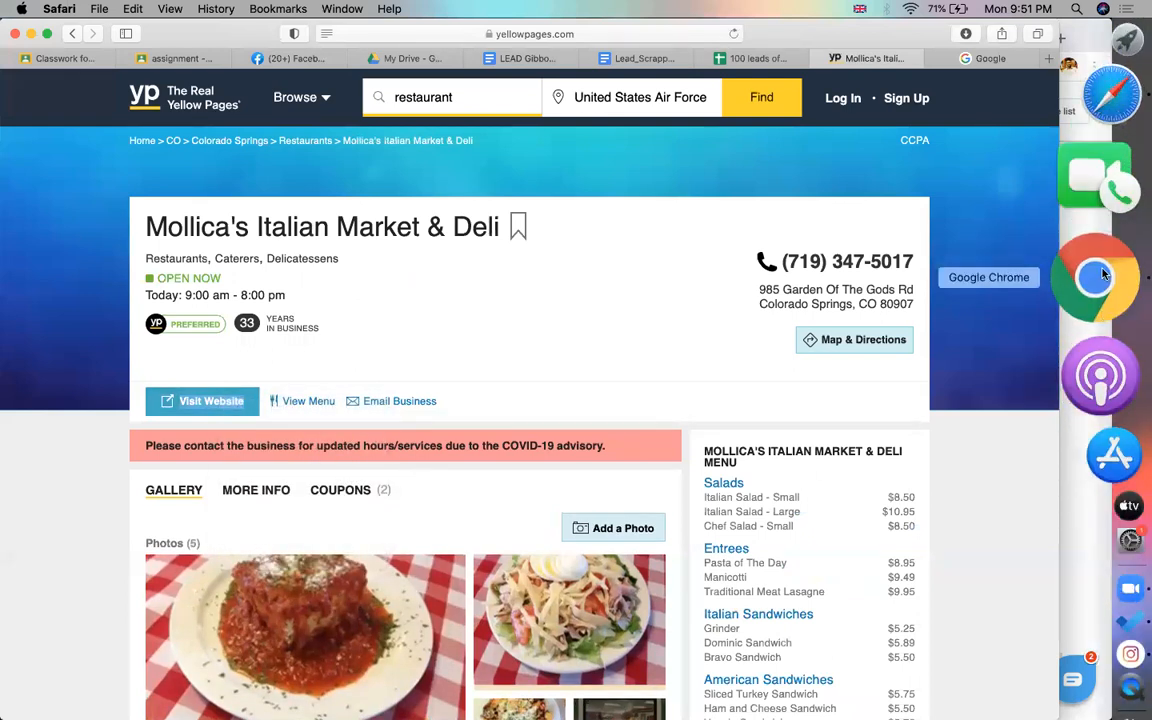
# Swap Mollica's website into the site:linkedin.com "director" query in Chrome's new tab
pyautogui.click(1104, 274)
pyautogui.click(796, 42)
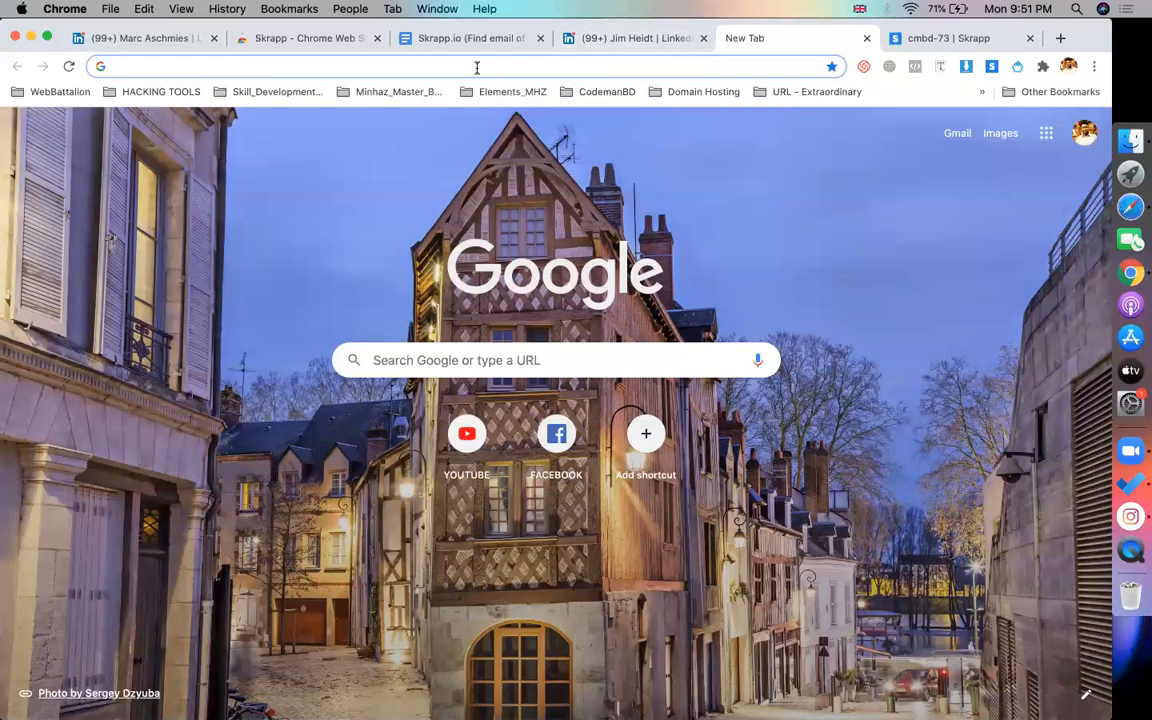
pyautogui.write('site:')
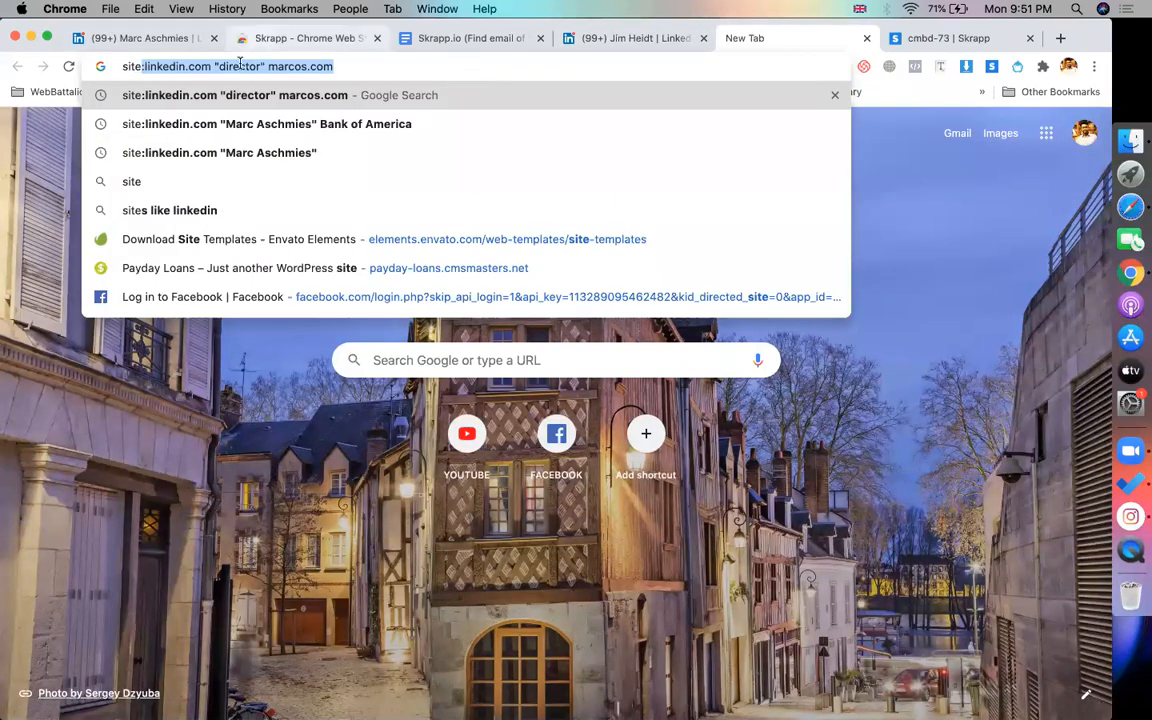
pyautogui.click(240, 63)
pyautogui.moveTo(268, 66); pyautogui.dragTo(443, 68)
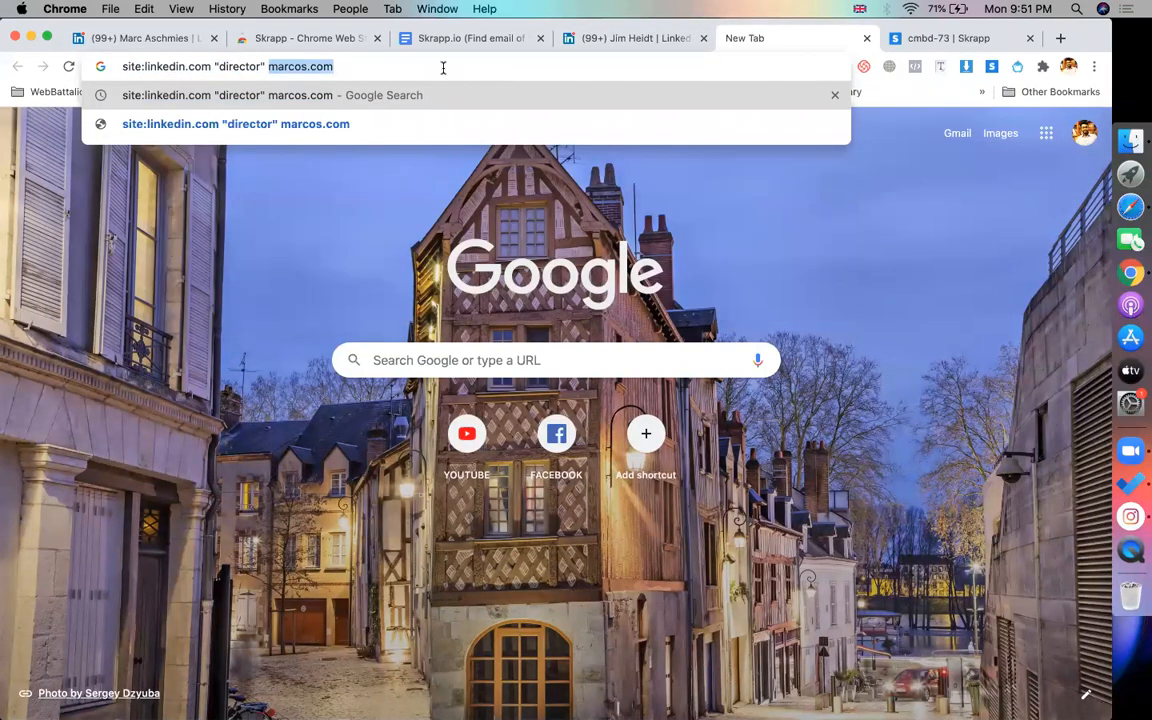
pyautogui.press('super+v')
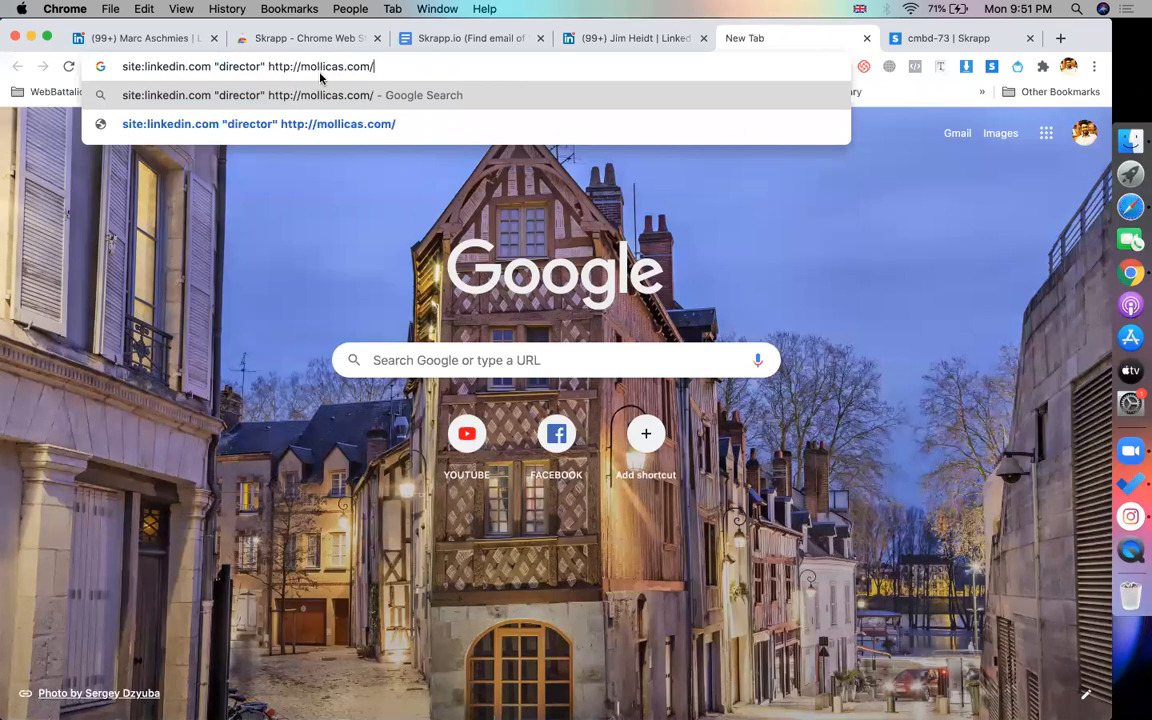
pyautogui.press('super+Tab')
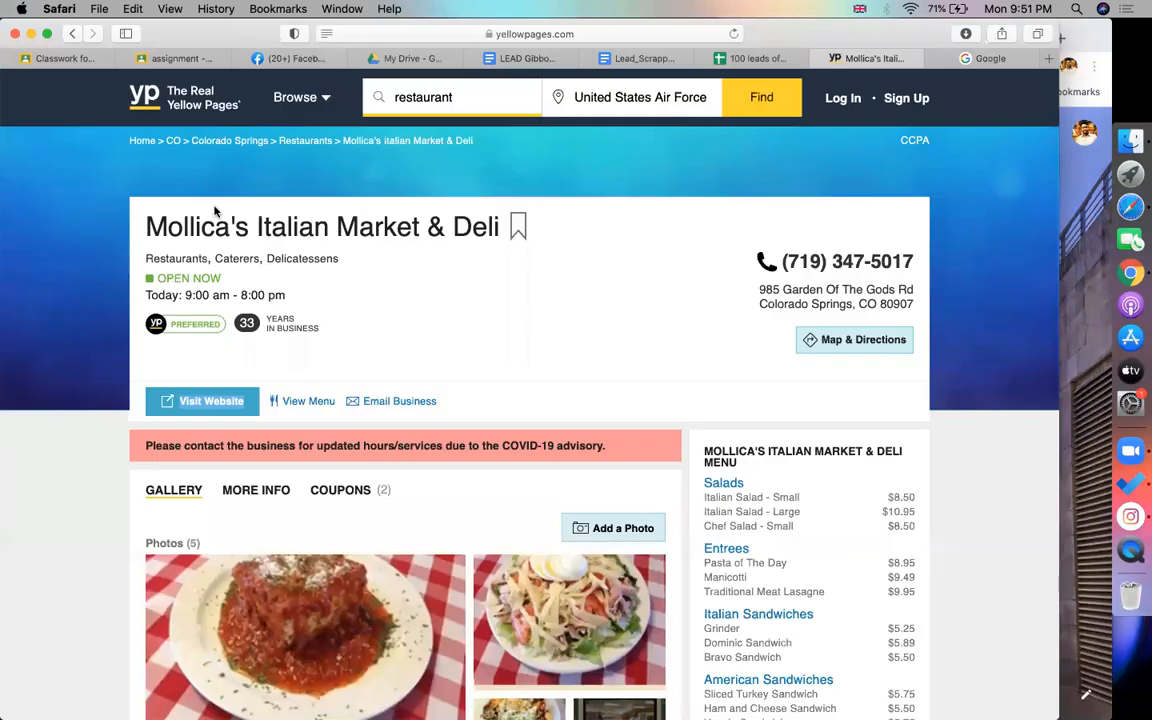
pyautogui.scroll(-3, 124, 303)
# Go back to the restaurant results and copy Jun Japanese Restaurant's website link
pyautogui.click(72, 36)
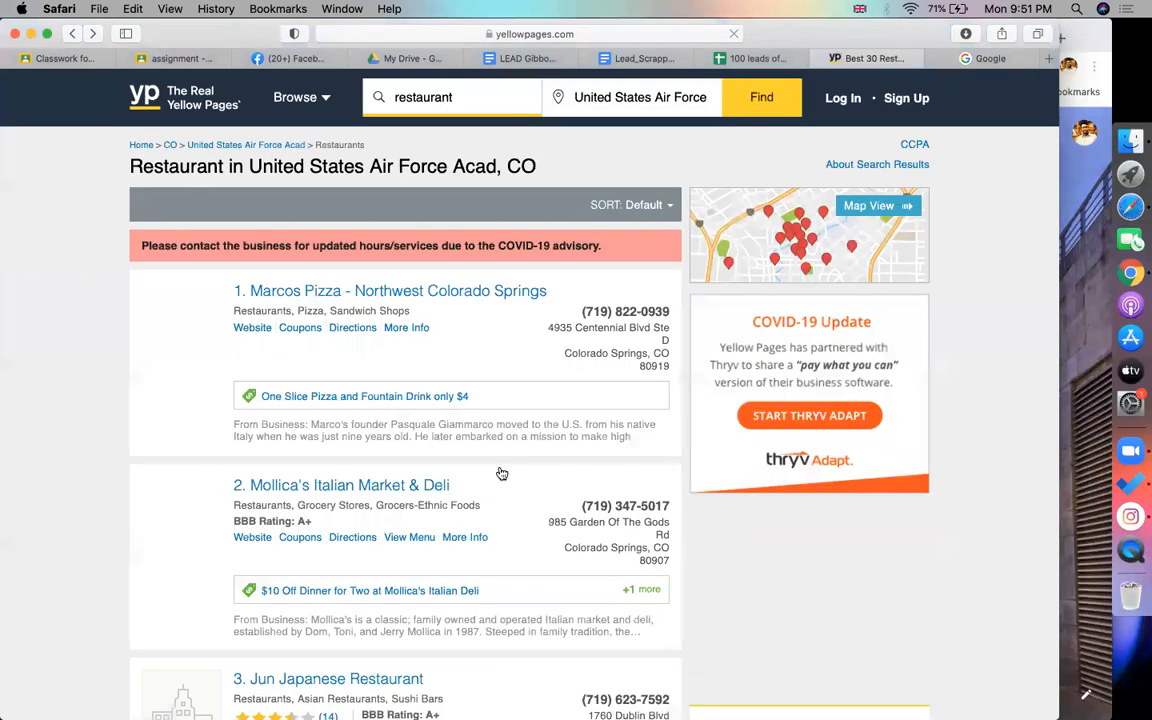
pyautogui.scroll(-3, 501, 473)
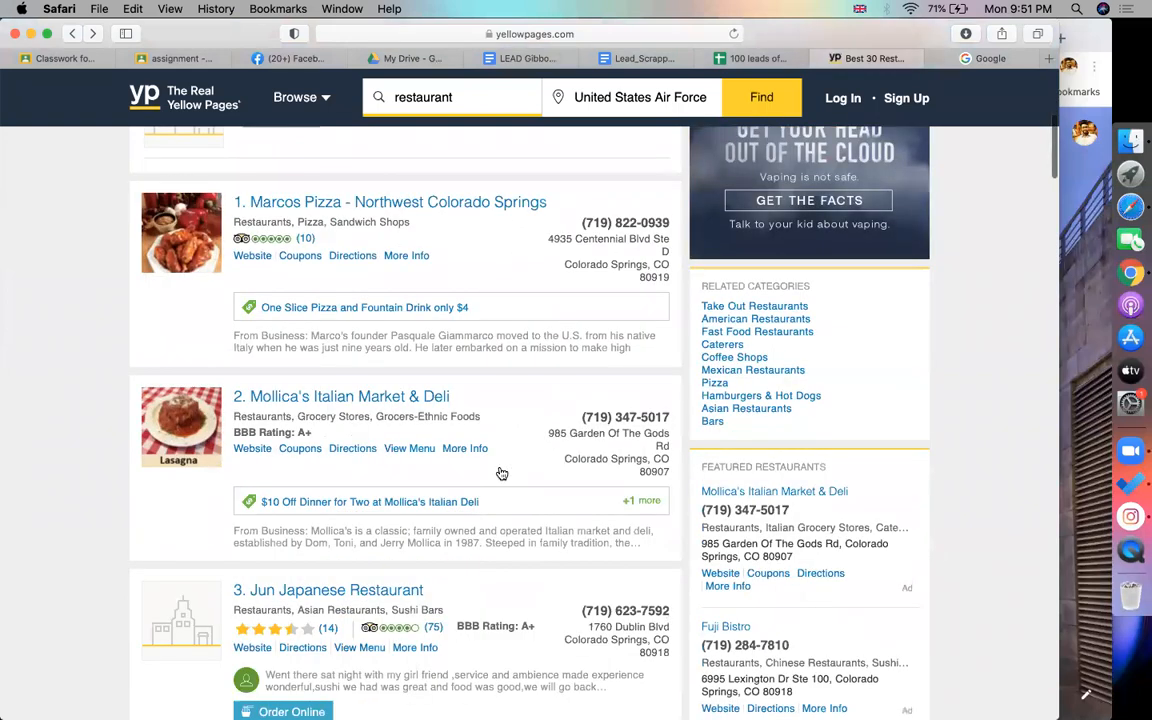
pyautogui.scroll(-3, 501, 473)
pyautogui.scroll(-1, 501, 473)
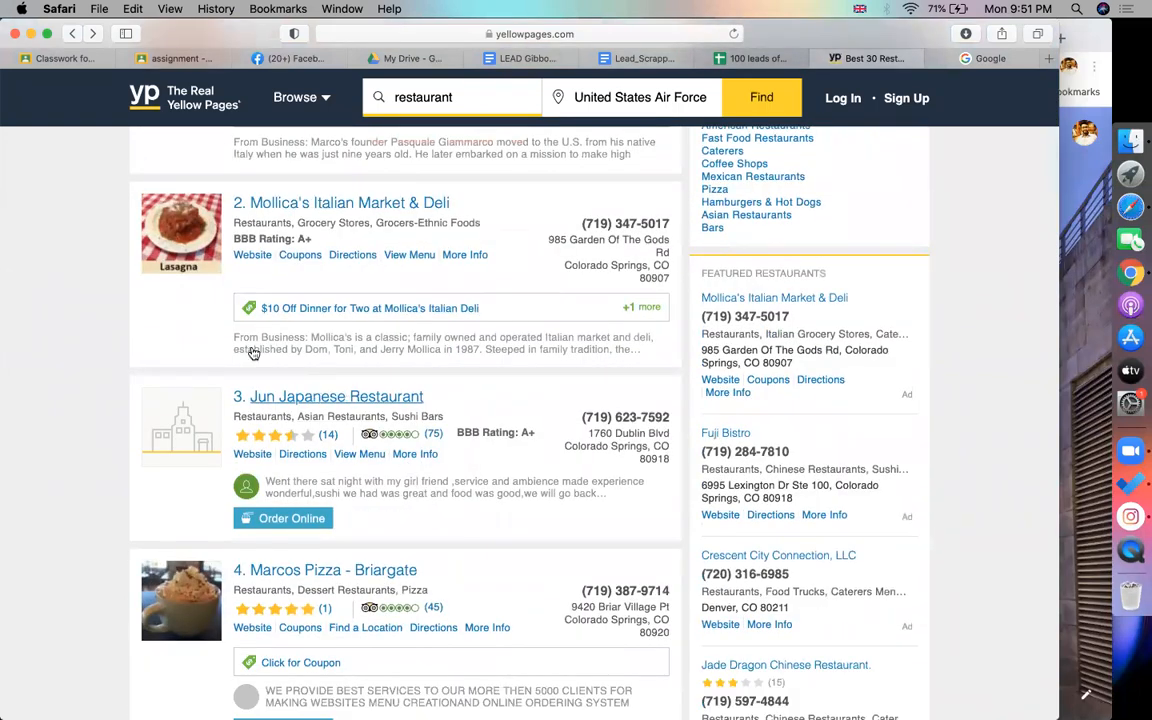
pyautogui.click(262, 454)
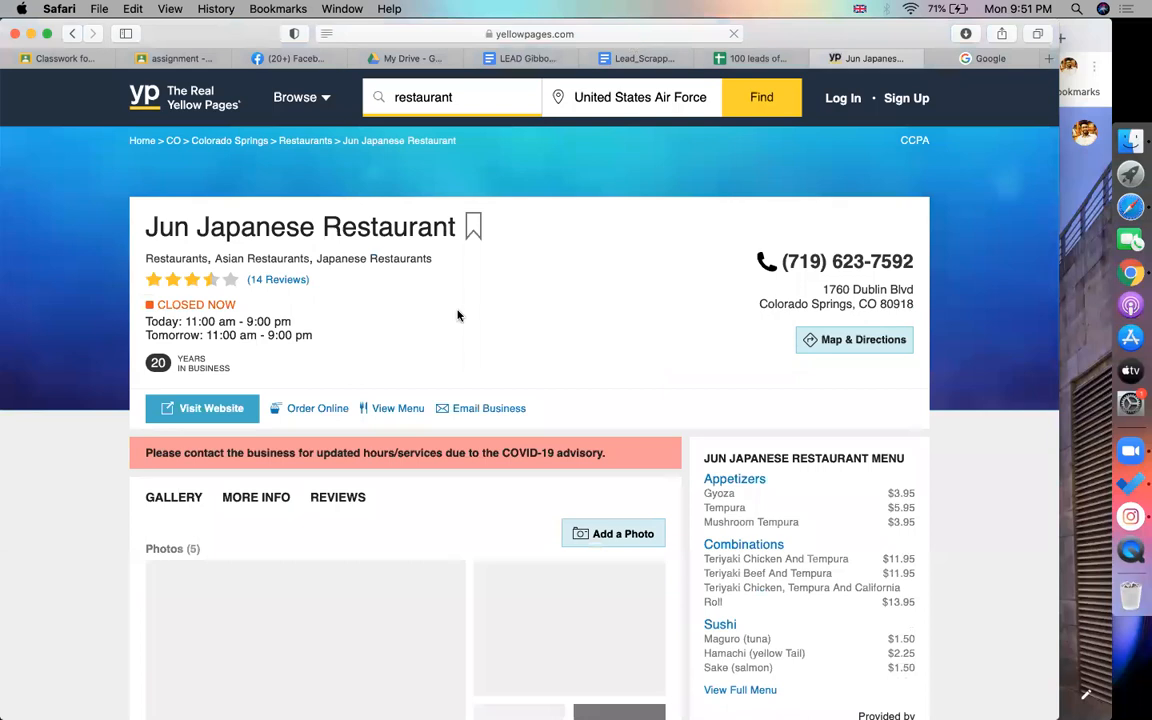
pyautogui.rightClick(226, 412)
pyautogui.click(270, 527)
pyautogui.press('super+Tab')
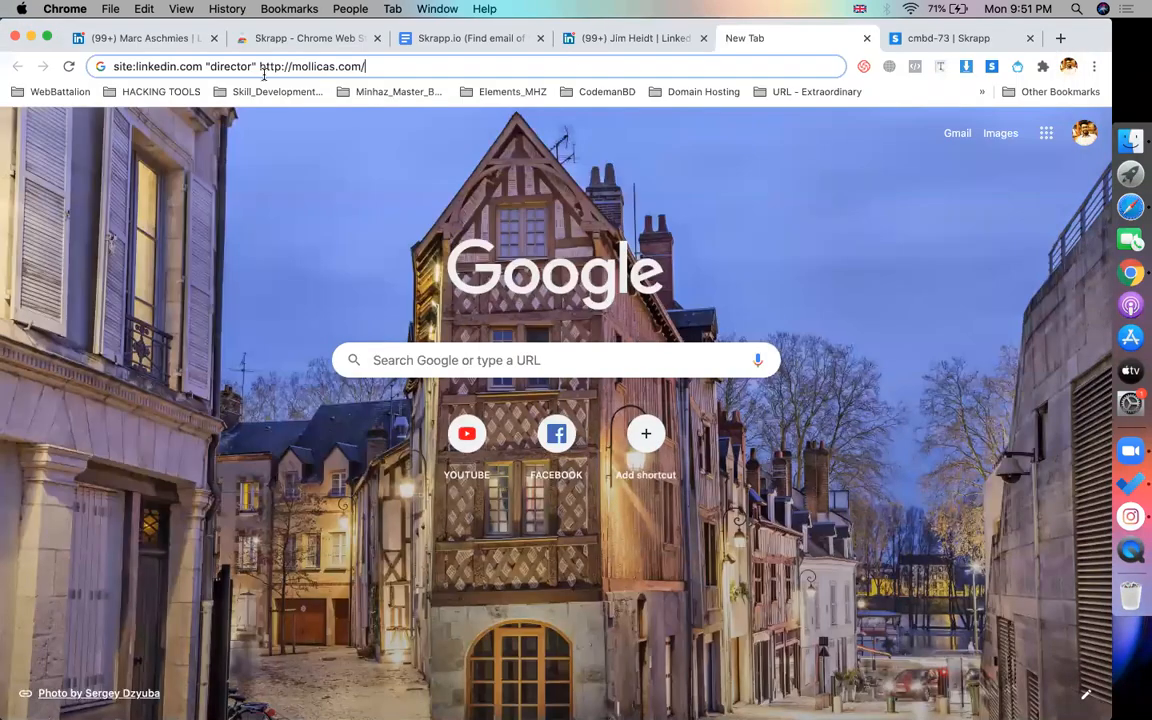
pyautogui.moveTo(261, 72); pyautogui.dragTo(450, 64)
pyautogui.press('super+v')
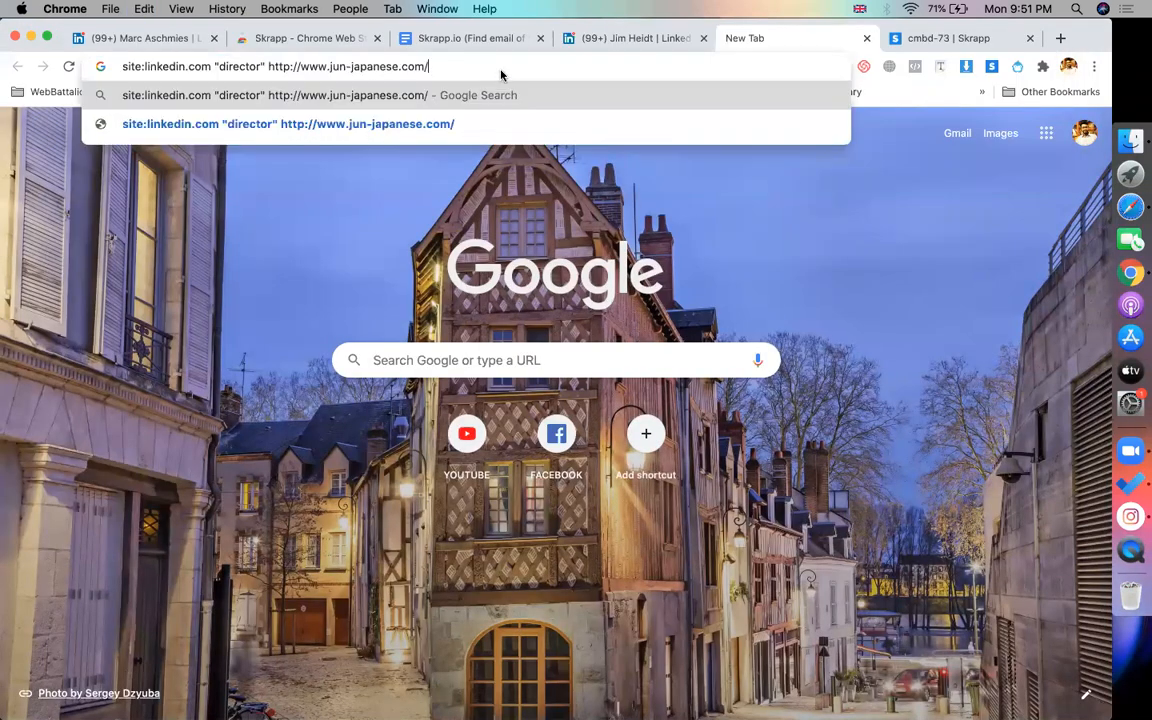
pyautogui.press('BackSpace')
pyautogui.press('BackSpace')
pyautogui.press('BackSpace')
pyautogui.press('BackSpace')
pyautogui.press('BackSpace')
pyautogui.press('BackSpace')
pyautogui.press('BackSpace')
pyautogui.press('BackSpace')
pyautogui.press('BackSpace')
pyautogui.press('BackSpace')
pyautogui.press('BackSpace')
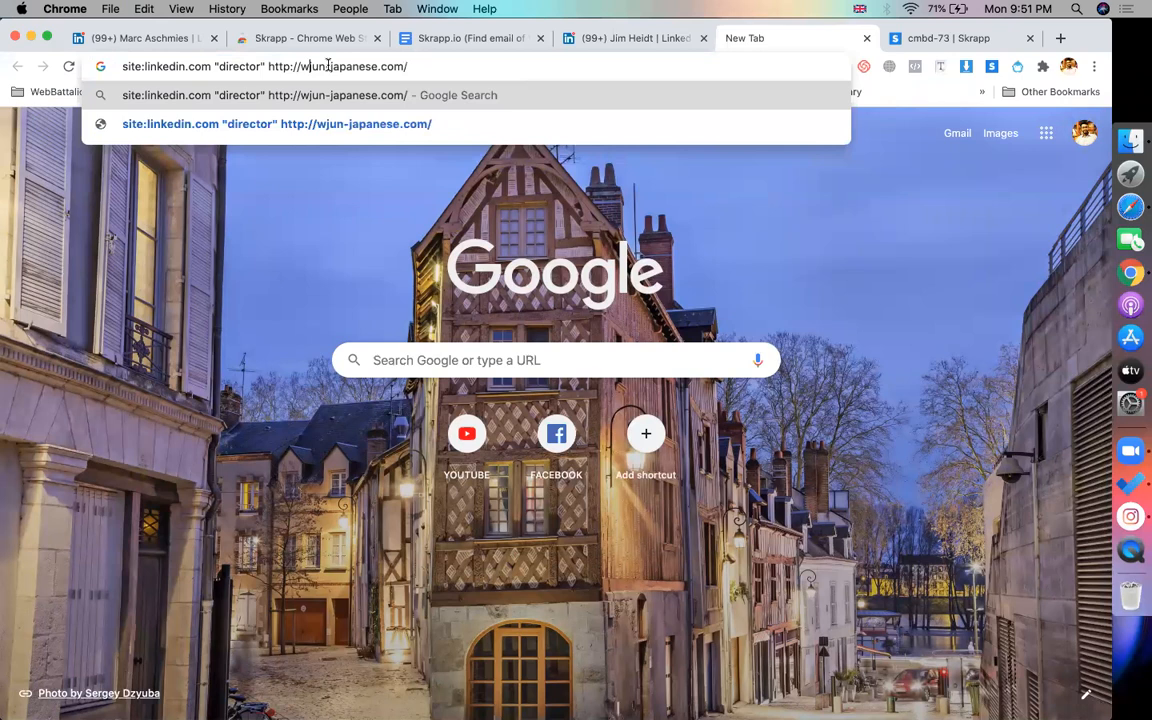
pyautogui.click(363, 67)
# Run the site:linkedin.com "director" jun-japanese.com search and look over the query
pyautogui.press('BackSpace')
pyautogui.press('Return')
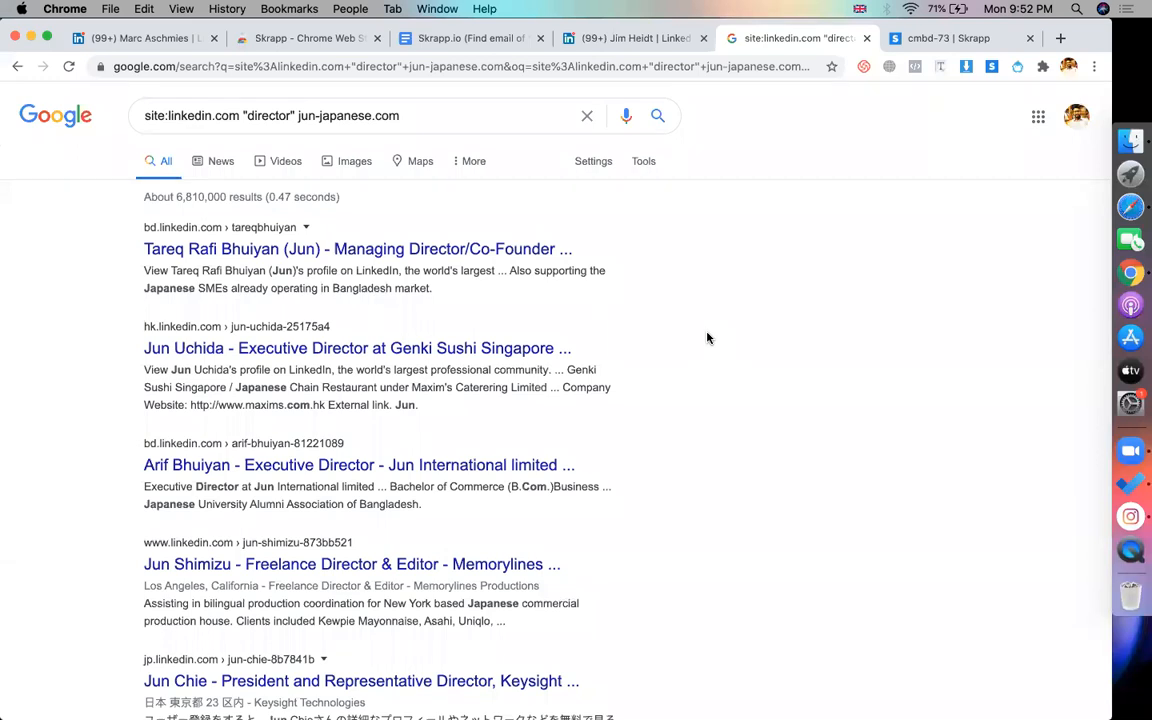
pyautogui.moveTo(297, 115); pyautogui.dragTo(449, 115)
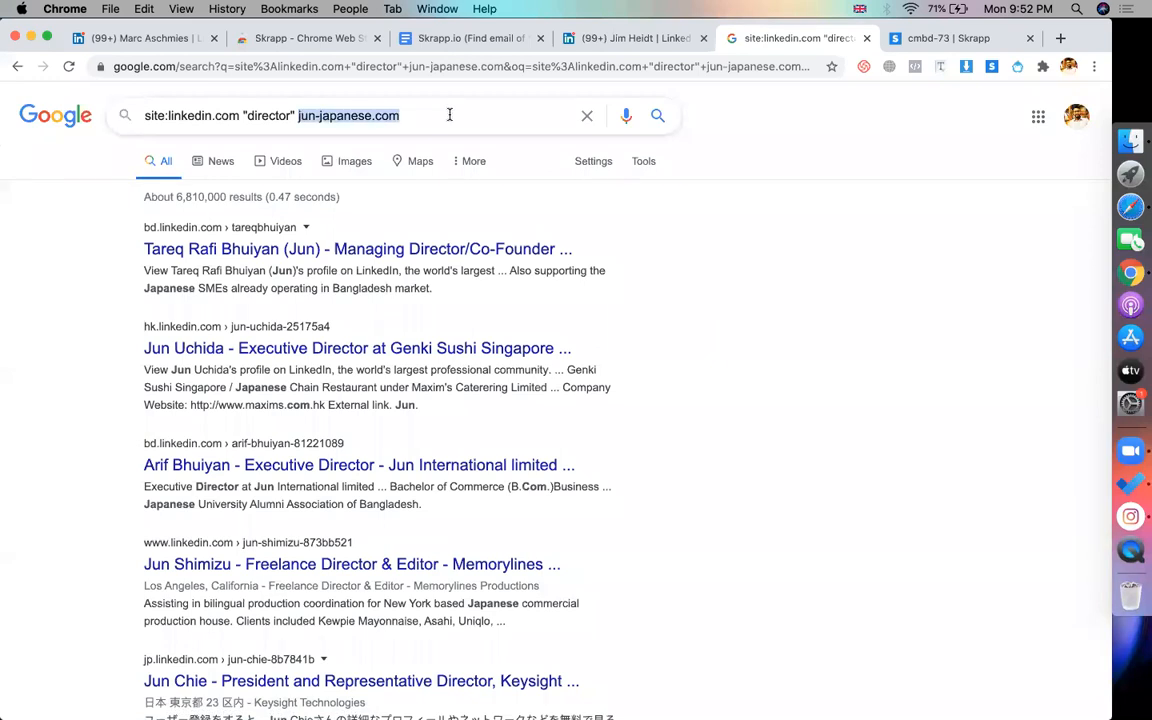
pyautogui.click(64, 277)
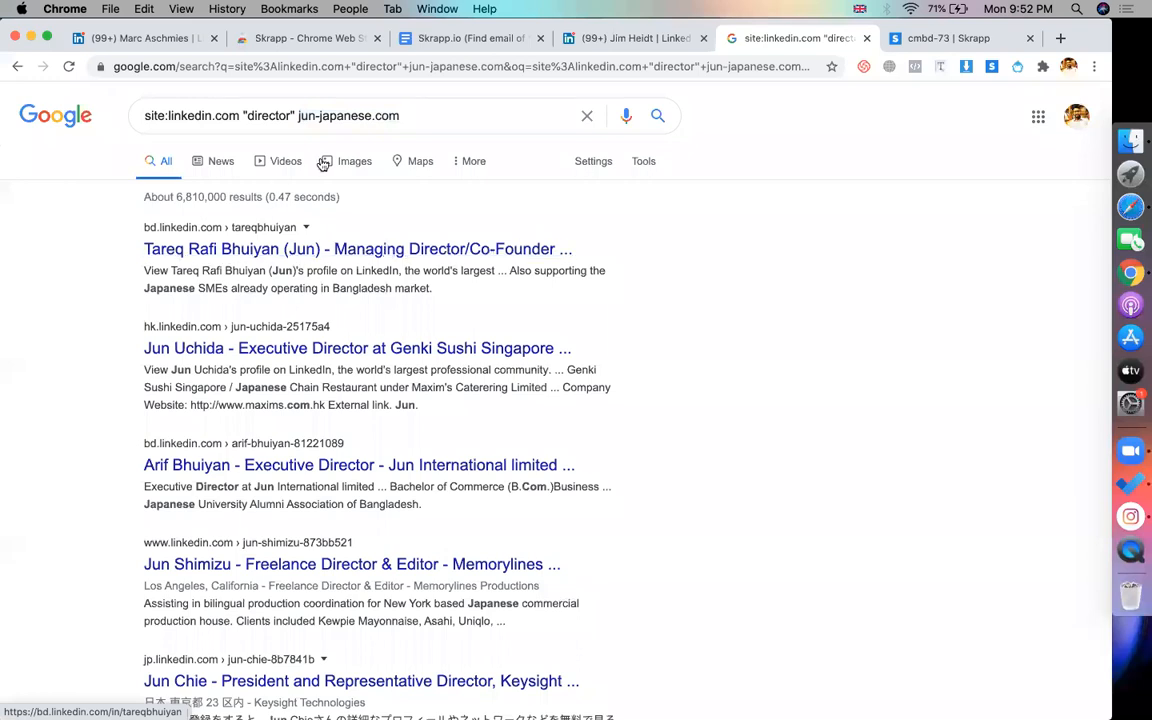
pyautogui.moveTo(298, 117); pyautogui.dragTo(387, 133)
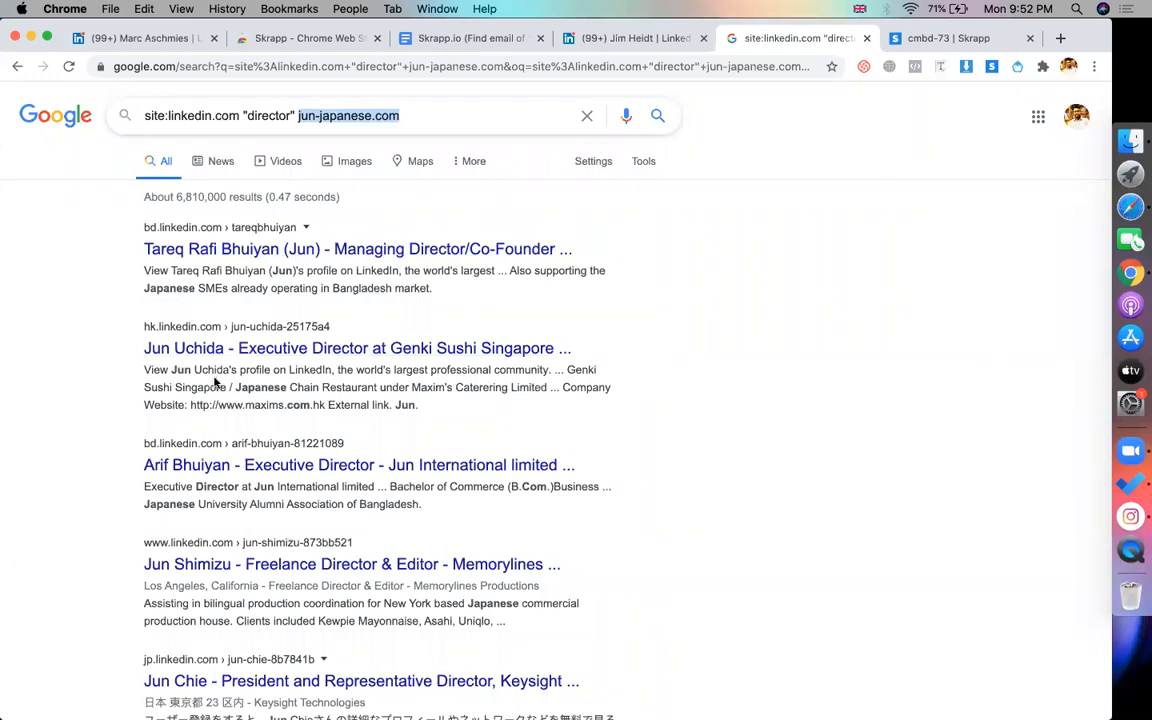
# Return to the marcos.com LinkedIn director results and open a profile result
pyautogui.click(618, 40)
pyautogui.click(18, 67)
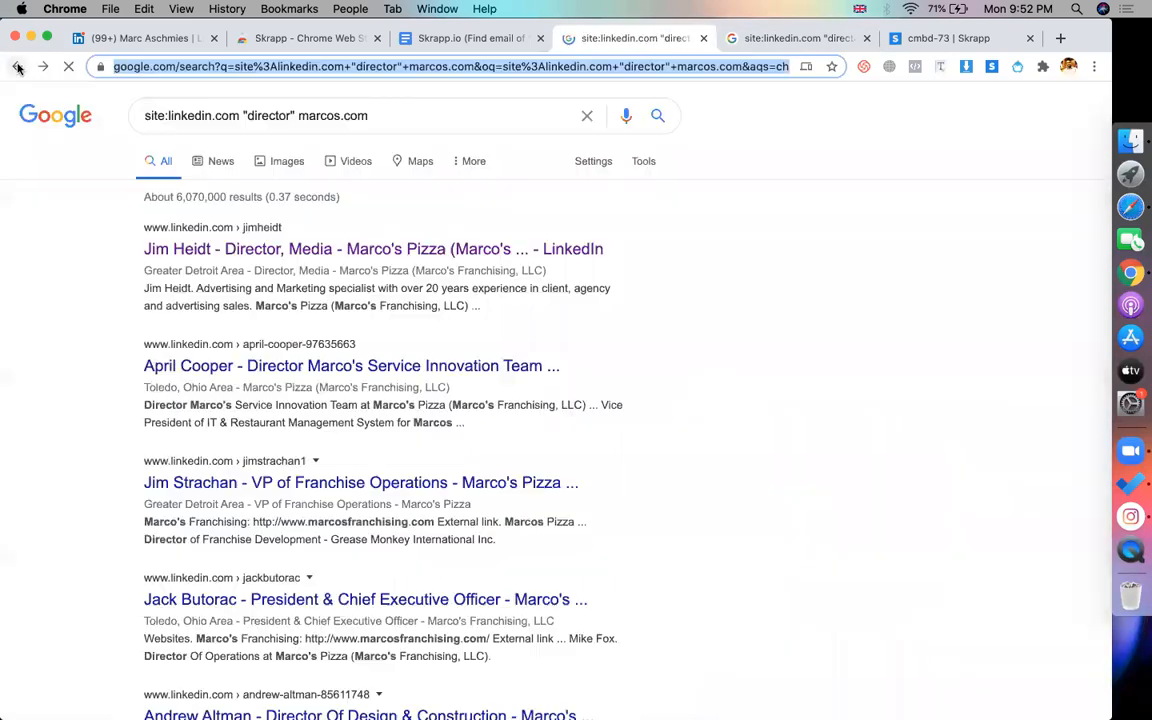
pyautogui.moveTo(298, 116); pyautogui.dragTo(409, 116)
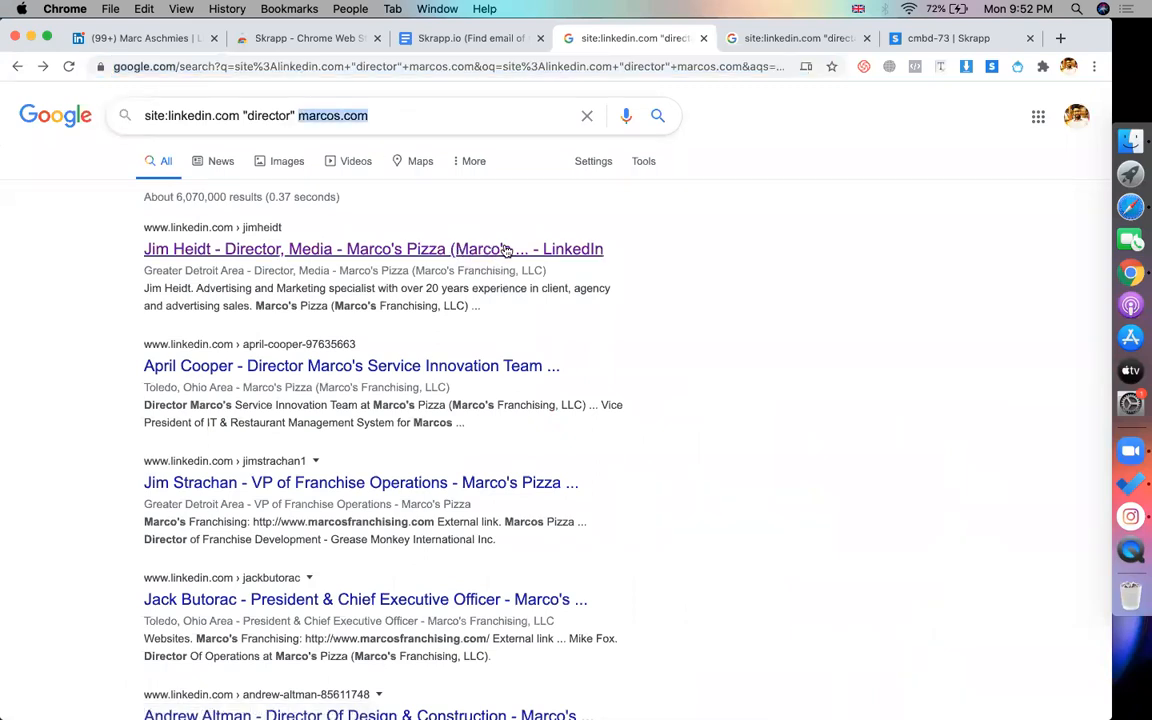
pyautogui.click(452, 250)
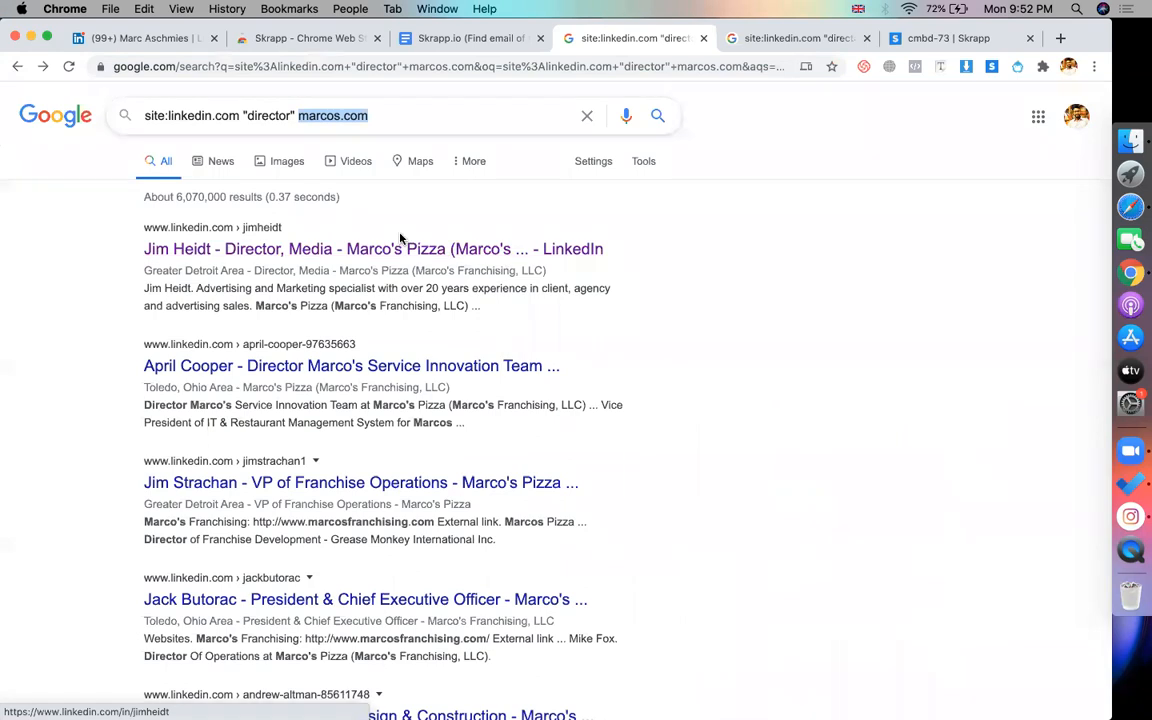
# Switch back to the jun-japanese.com LinkedIn director results
pyautogui.click(792, 38)
pyautogui.click(333, 118)
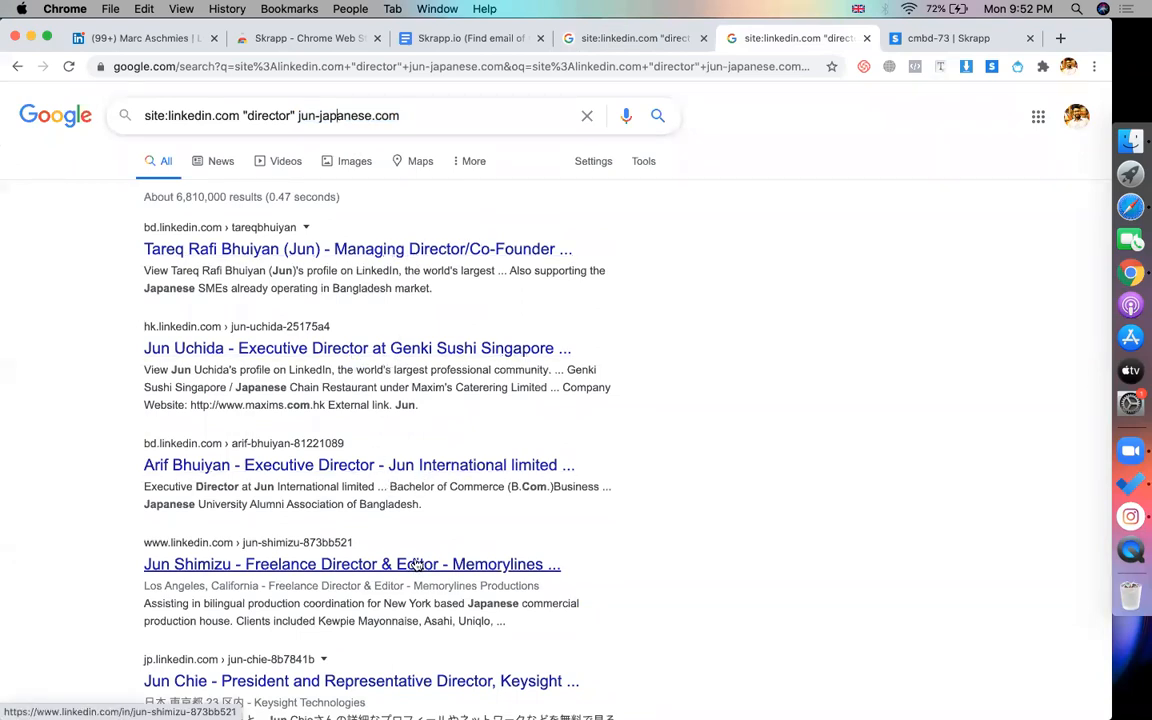
pyautogui.click(813, 338)
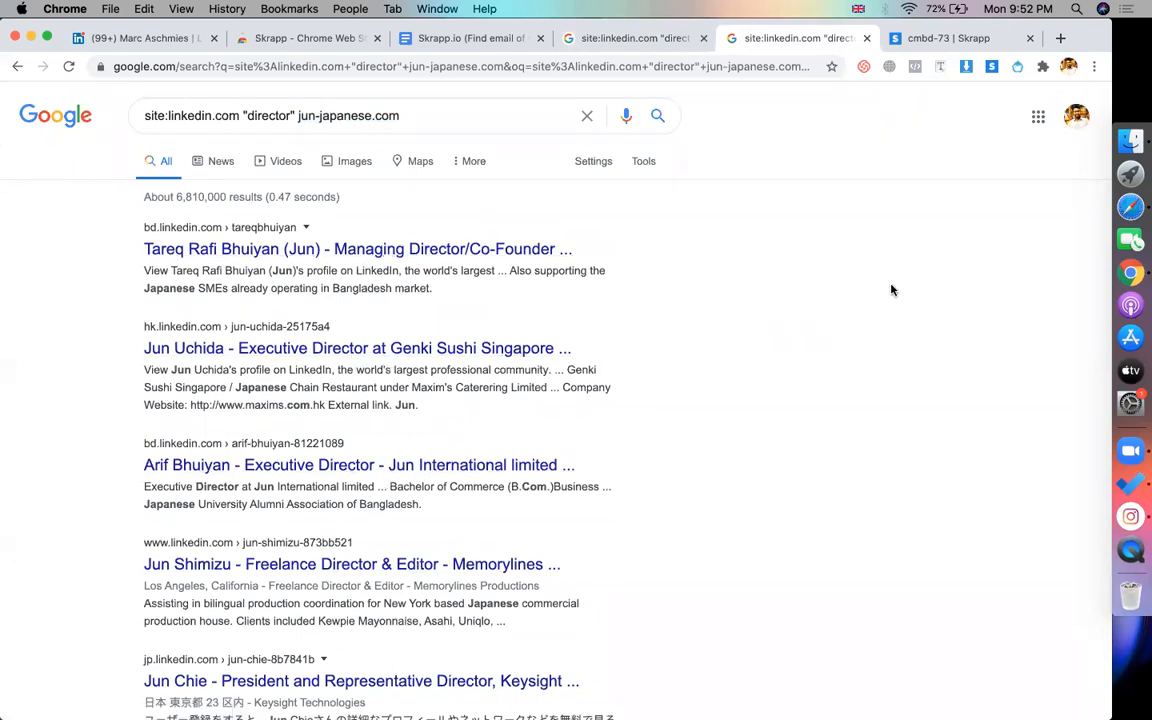
# In Yellow Pages, replace the restaurant search with a search for finance businesses
pyautogui.click(1128, 206)
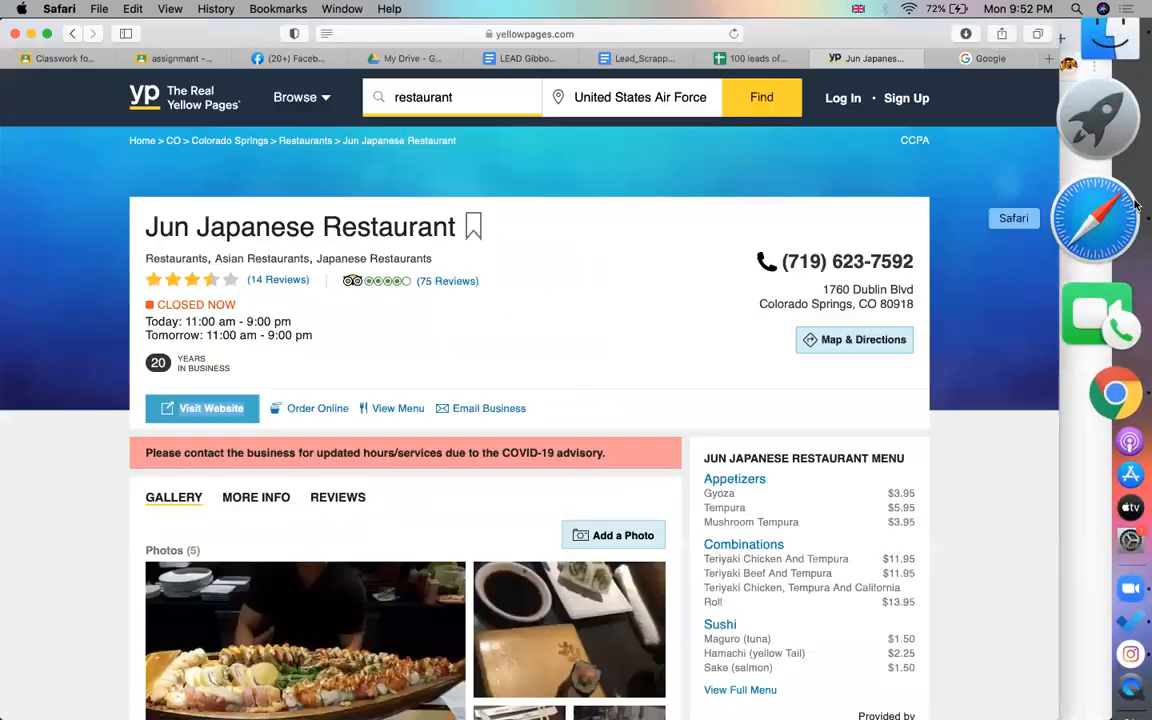
pyautogui.click(69, 34)
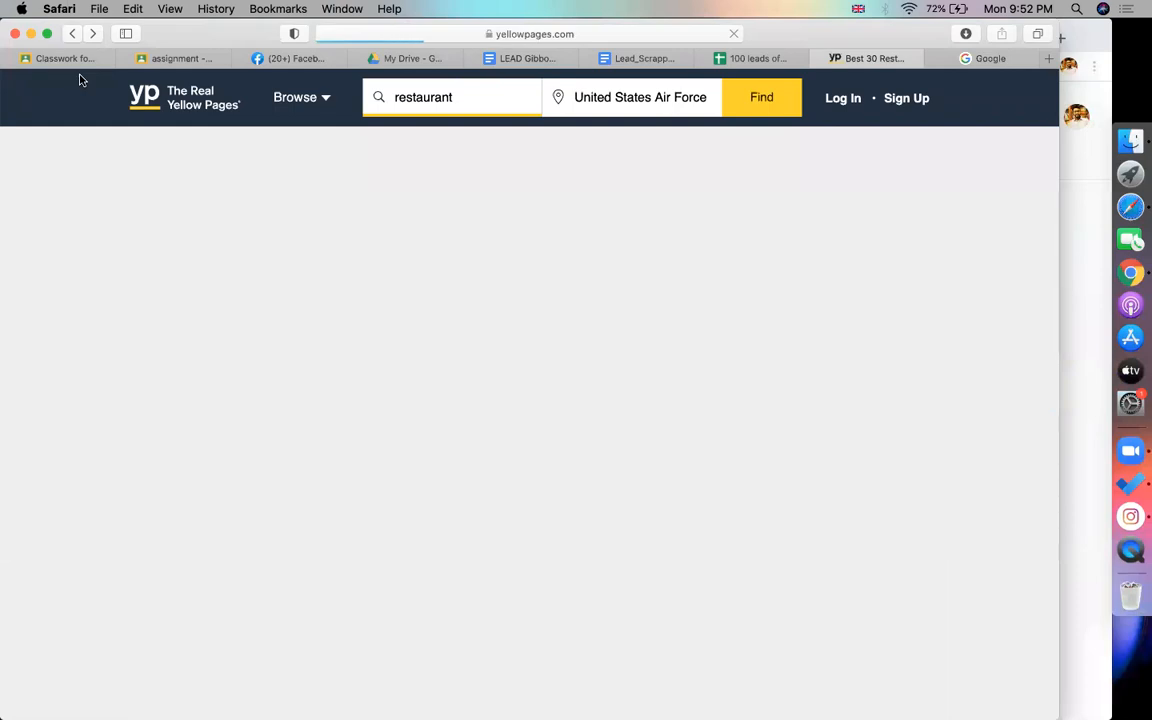
pyautogui.scroll(-15, 64, 266)
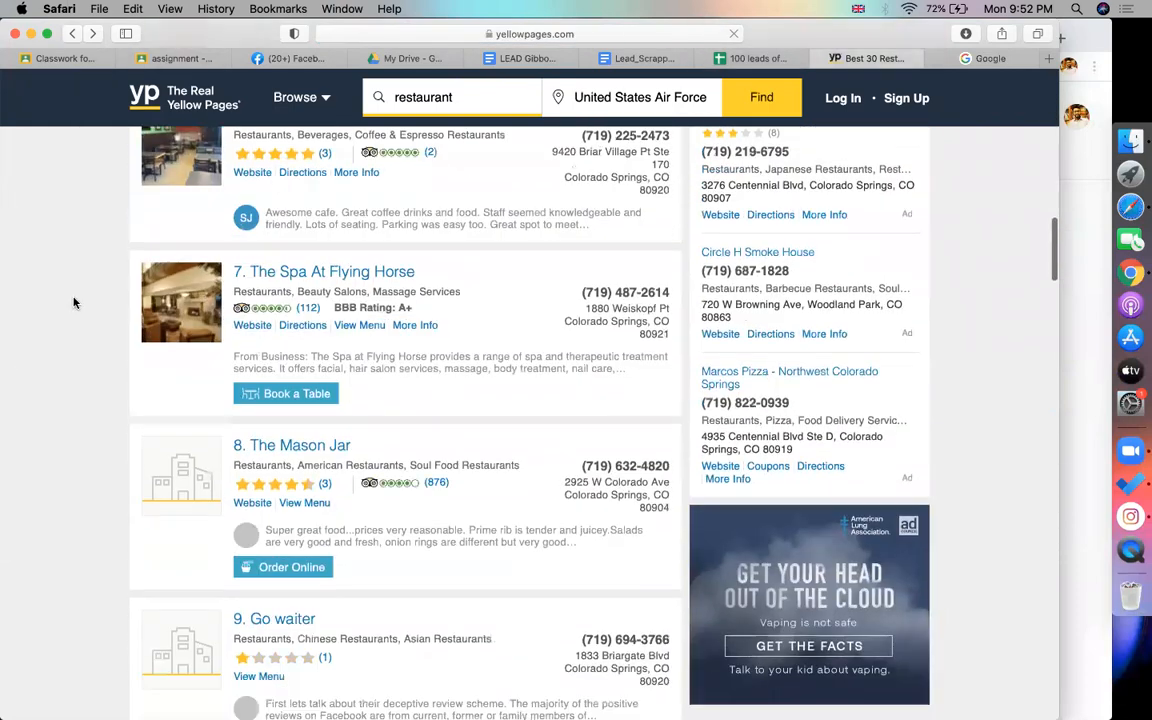
pyautogui.click(466, 99)
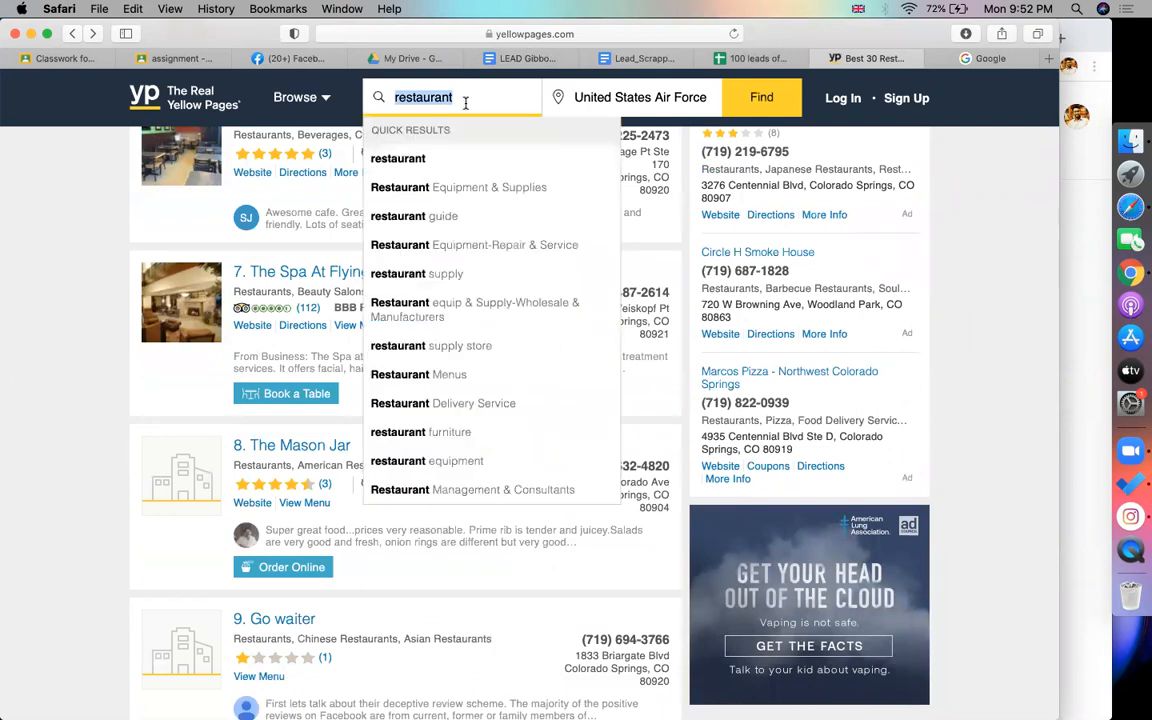
pyautogui.write('finance')
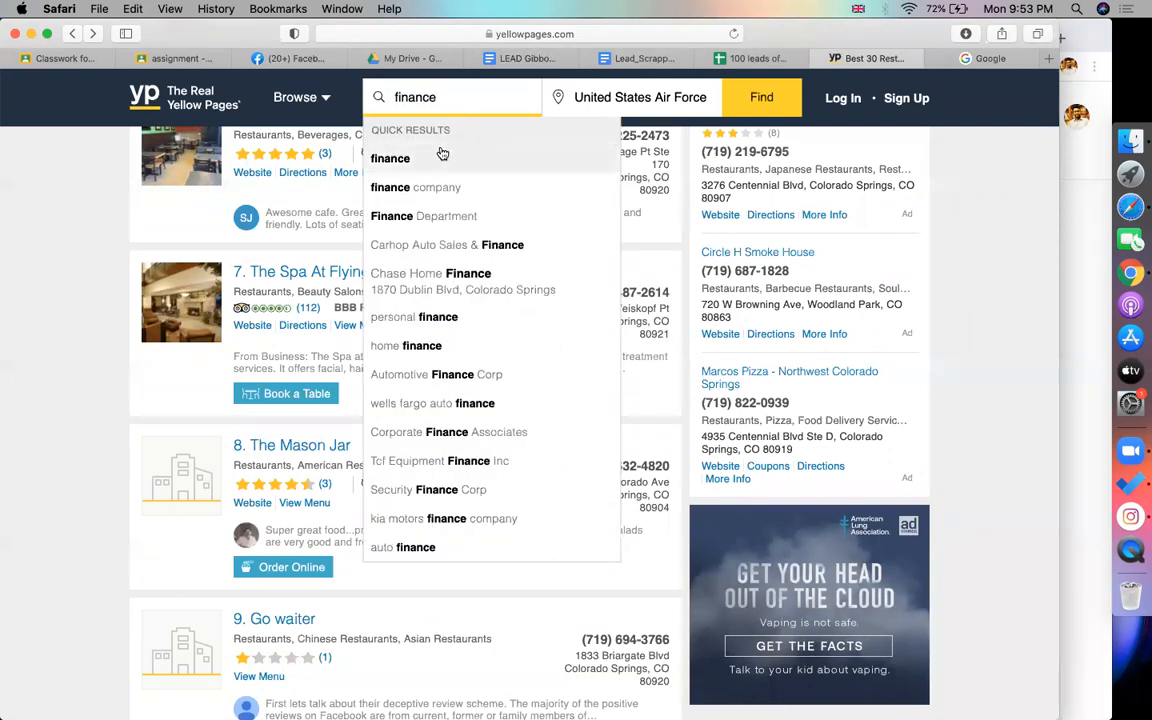
pyautogui.click(440, 153)
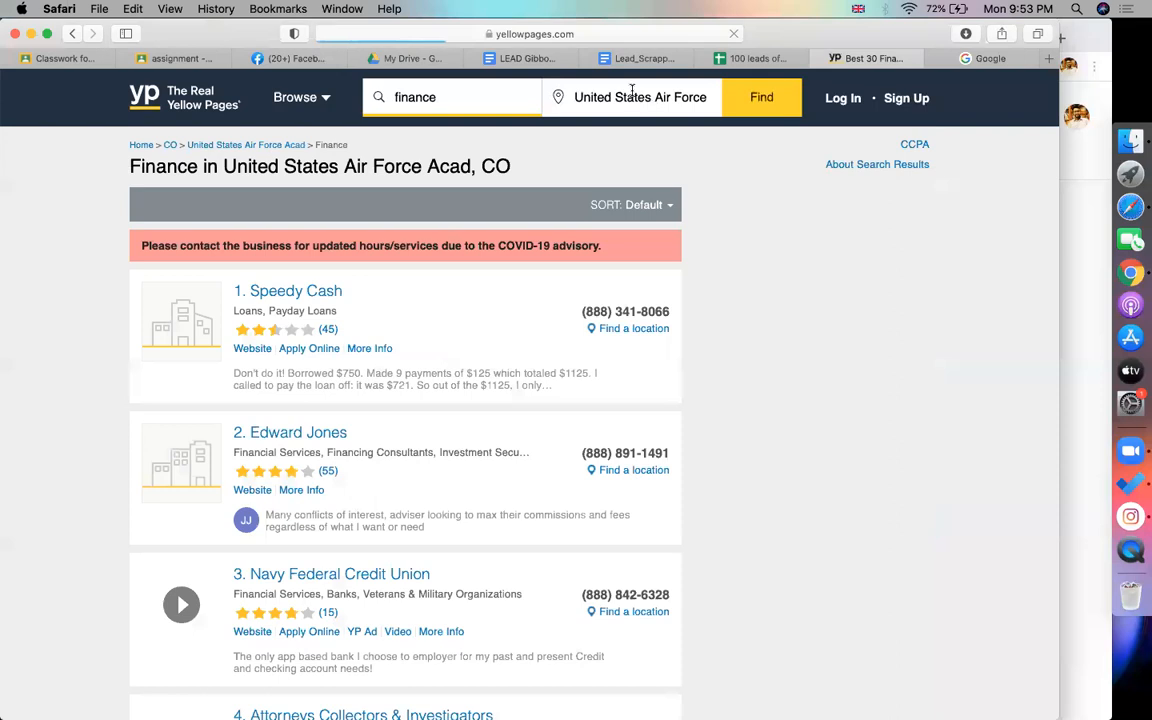
# Start changing the search location by typing 'te' for Texas
pyautogui.click(645, 93)
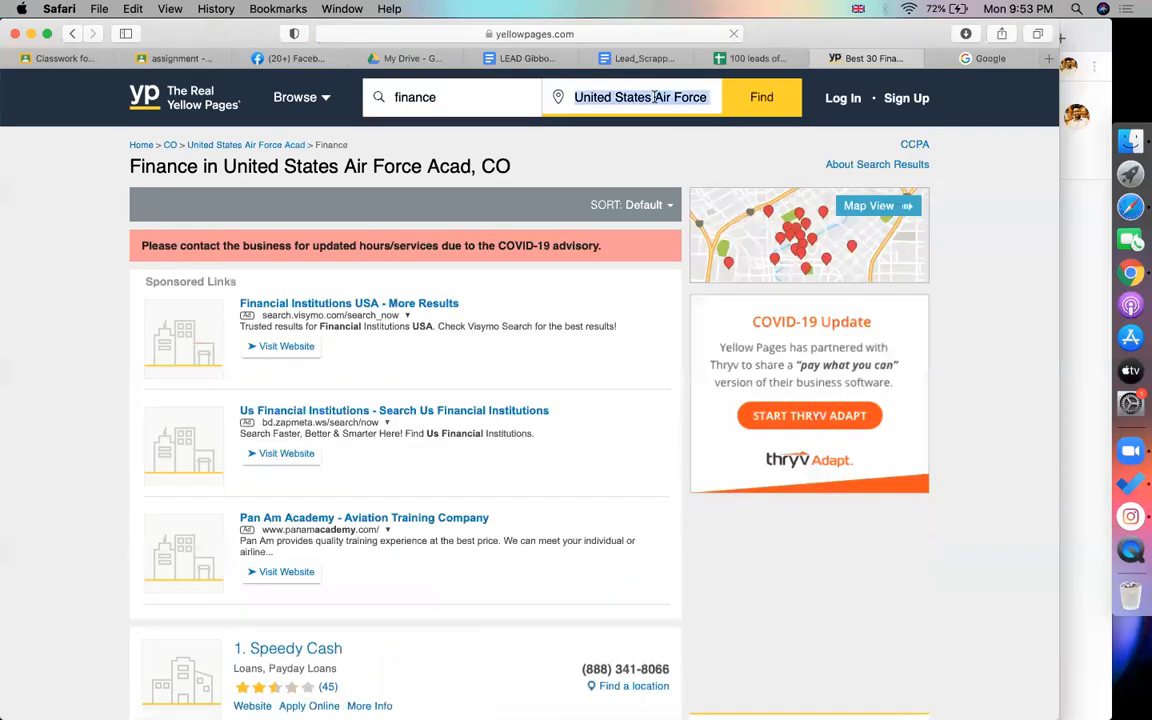
pyautogui.write('texas')
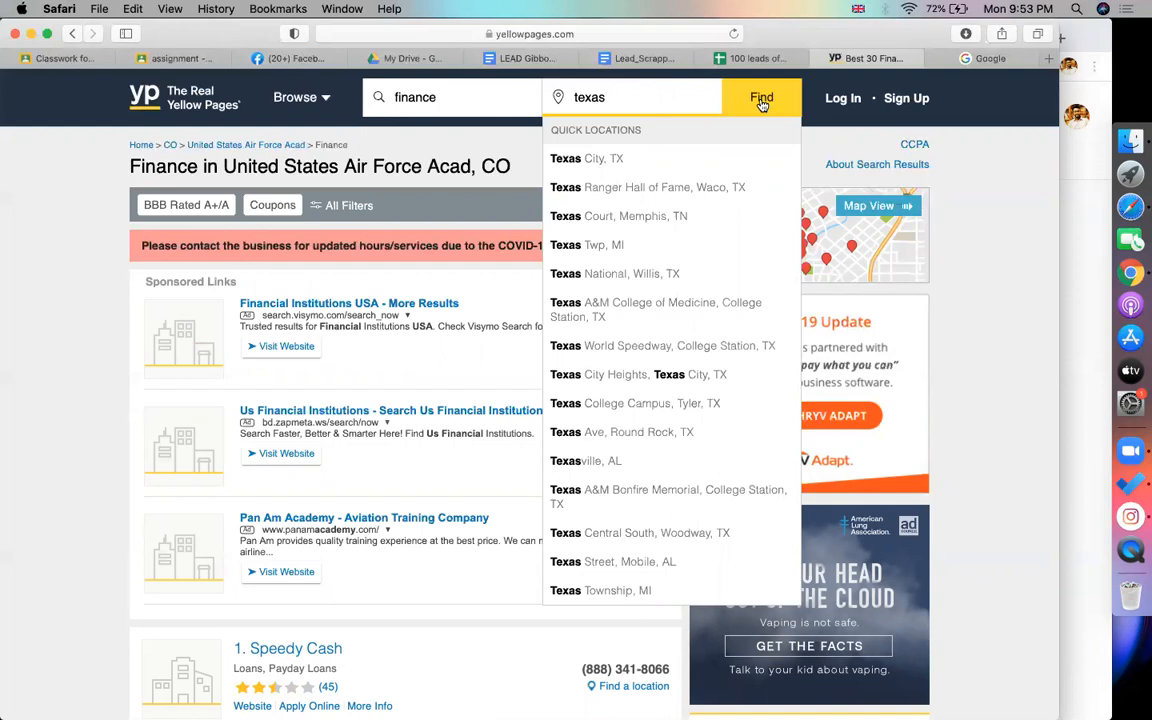
pyautogui.click(988, 58)
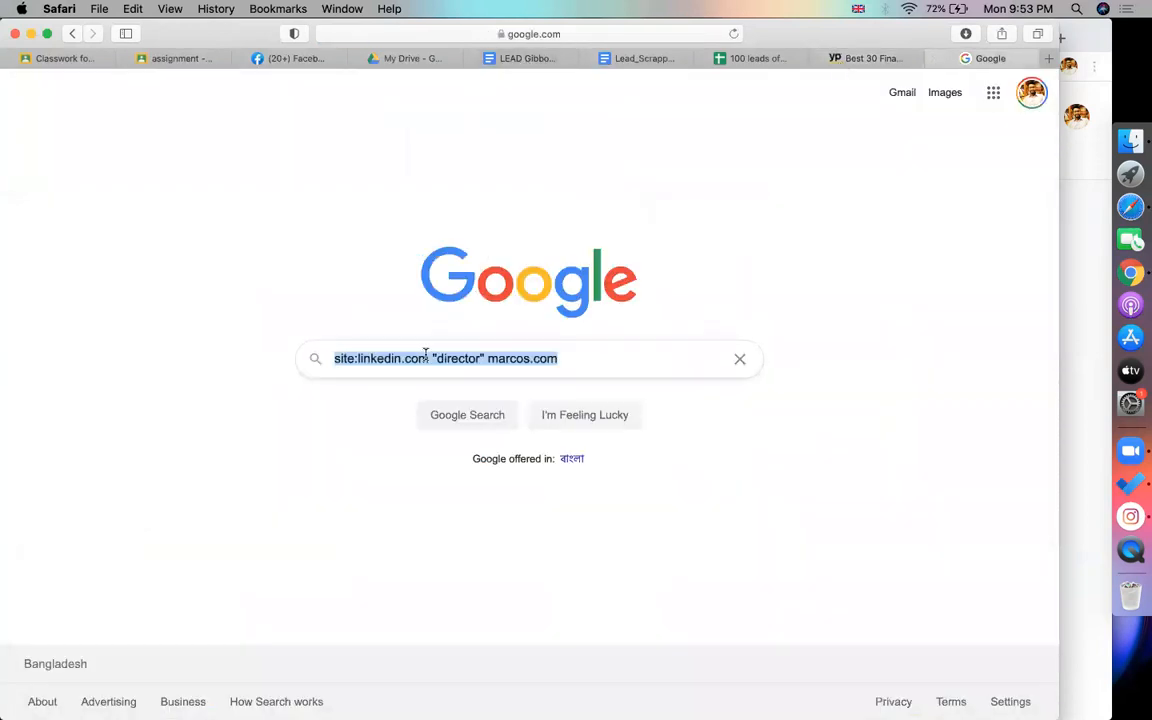
# Search Google for 'all state of united states'
pyautogui.write('all ')
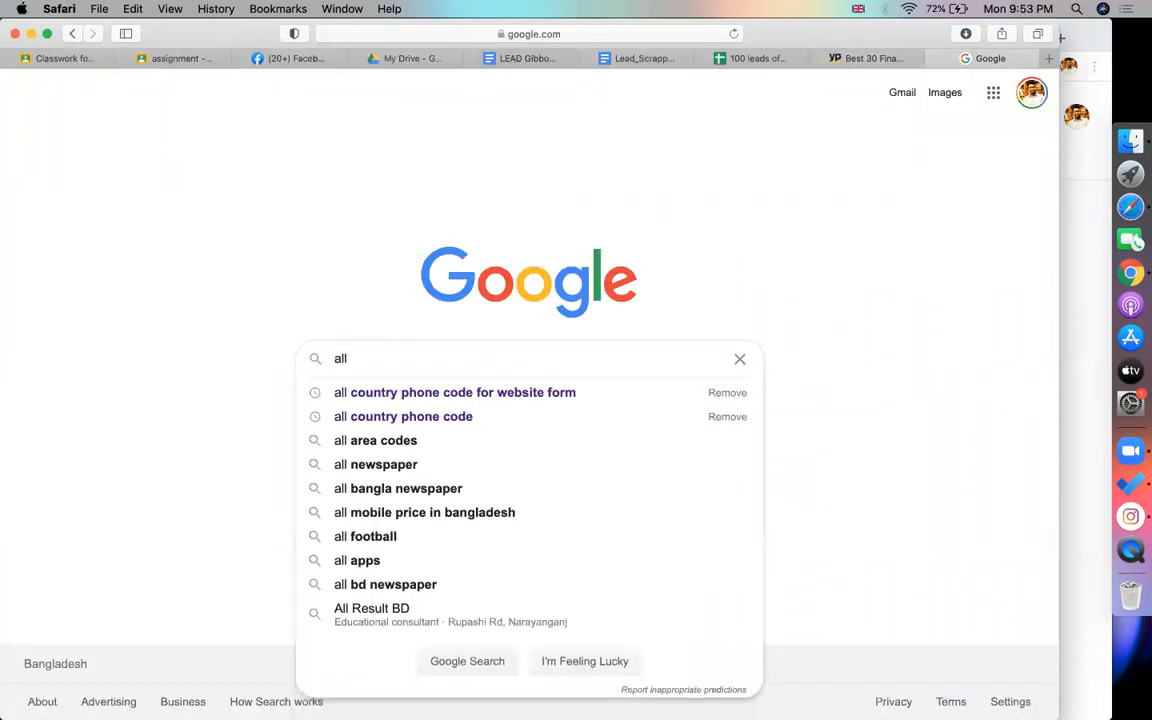
pyautogui.write('city')
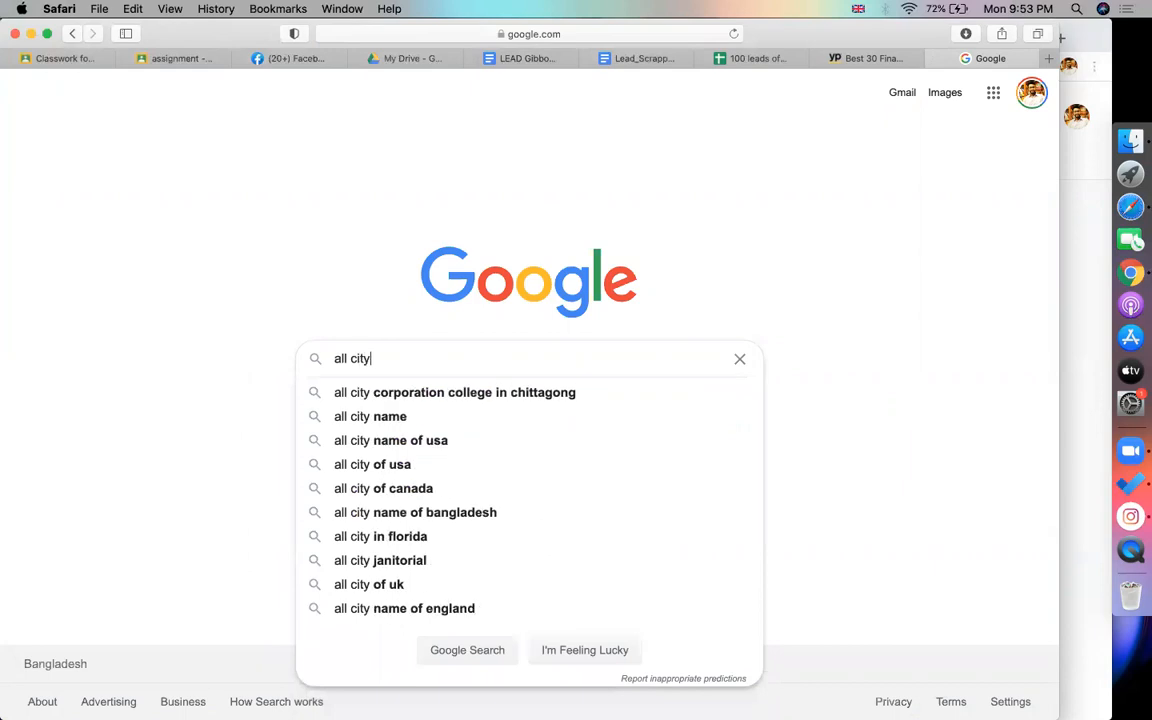
pyautogui.press('BackSpace')
pyautogui.press('BackSpace')
pyautogui.press('BackSpace')
pyautogui.press('BackSpace')
pyautogui.write('state of')
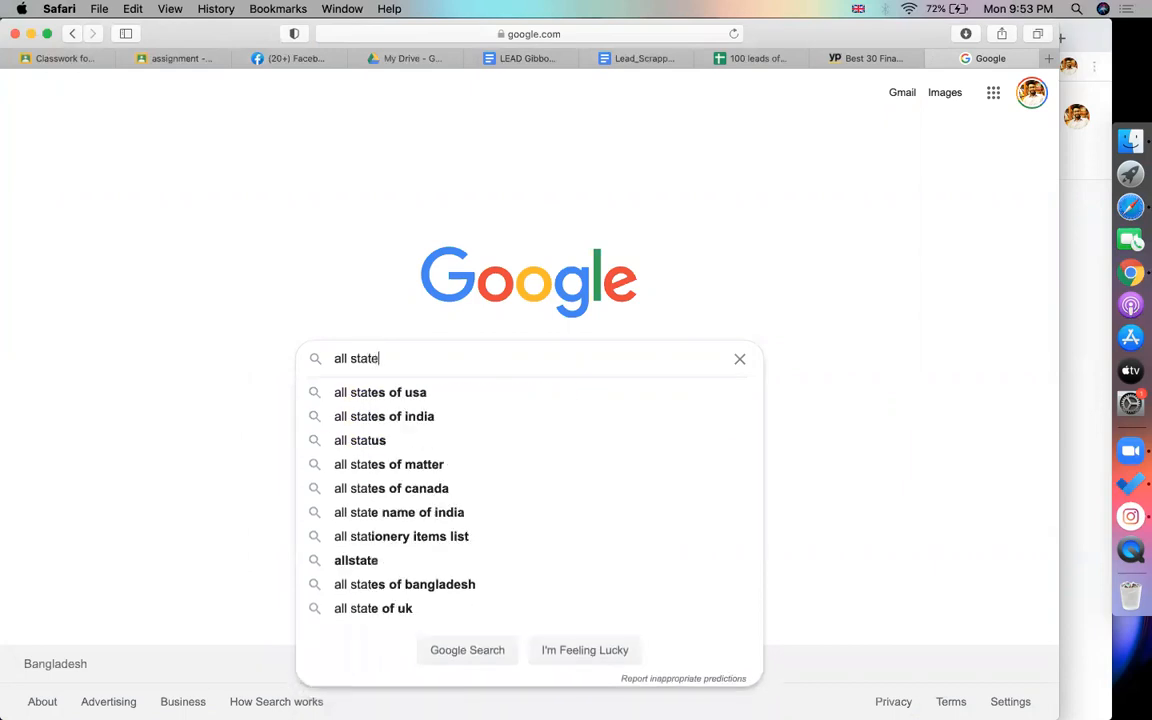
pyautogui.press('Down')
pyautogui.press('Down')
pyautogui.press('Return')
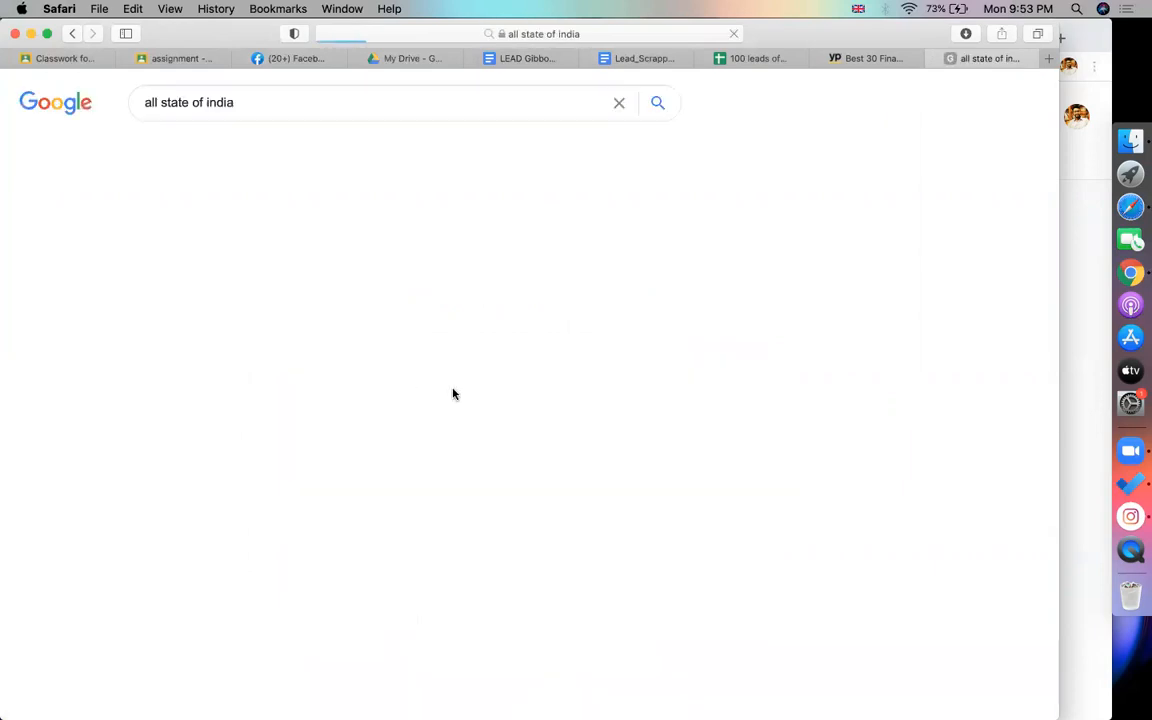
pyautogui.doubleClick(220, 102)
pyautogui.write('un')
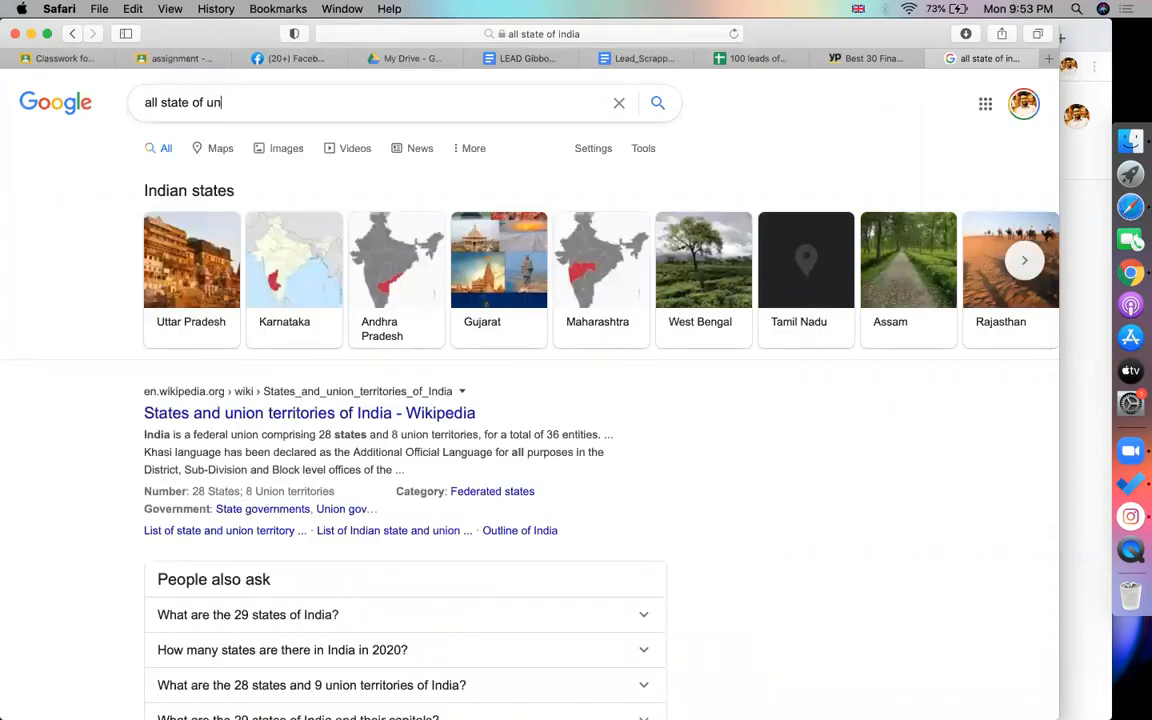
pyautogui.write('ited states')
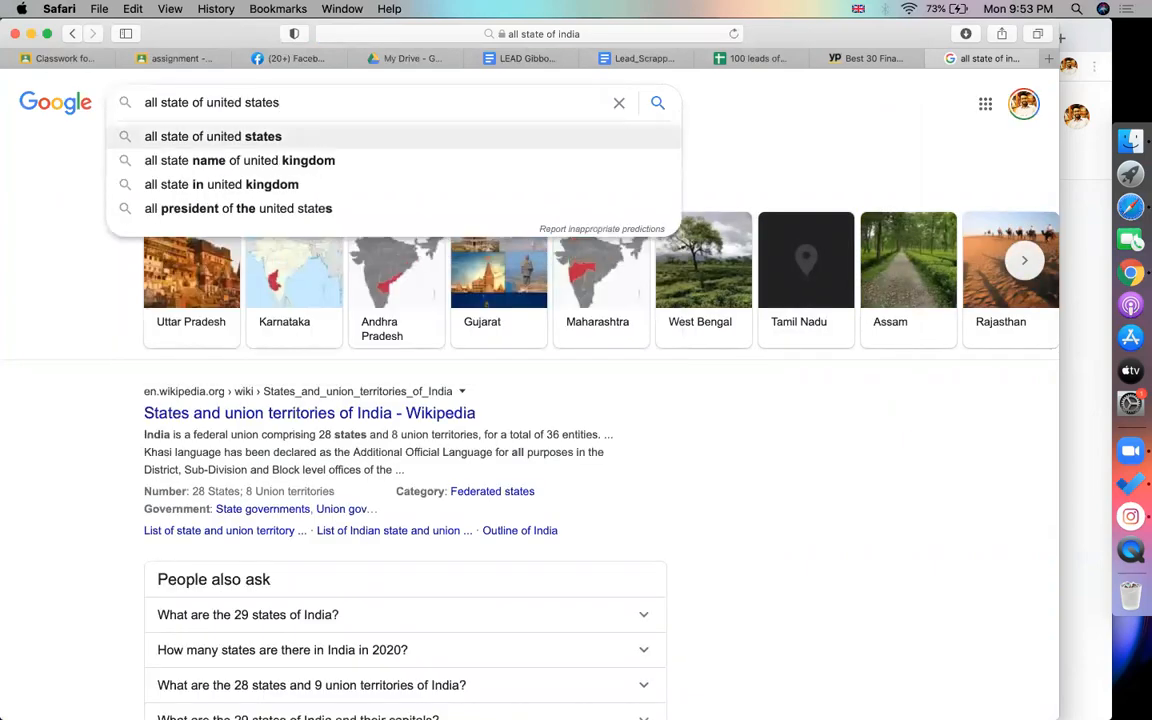
pyautogui.press('Return')
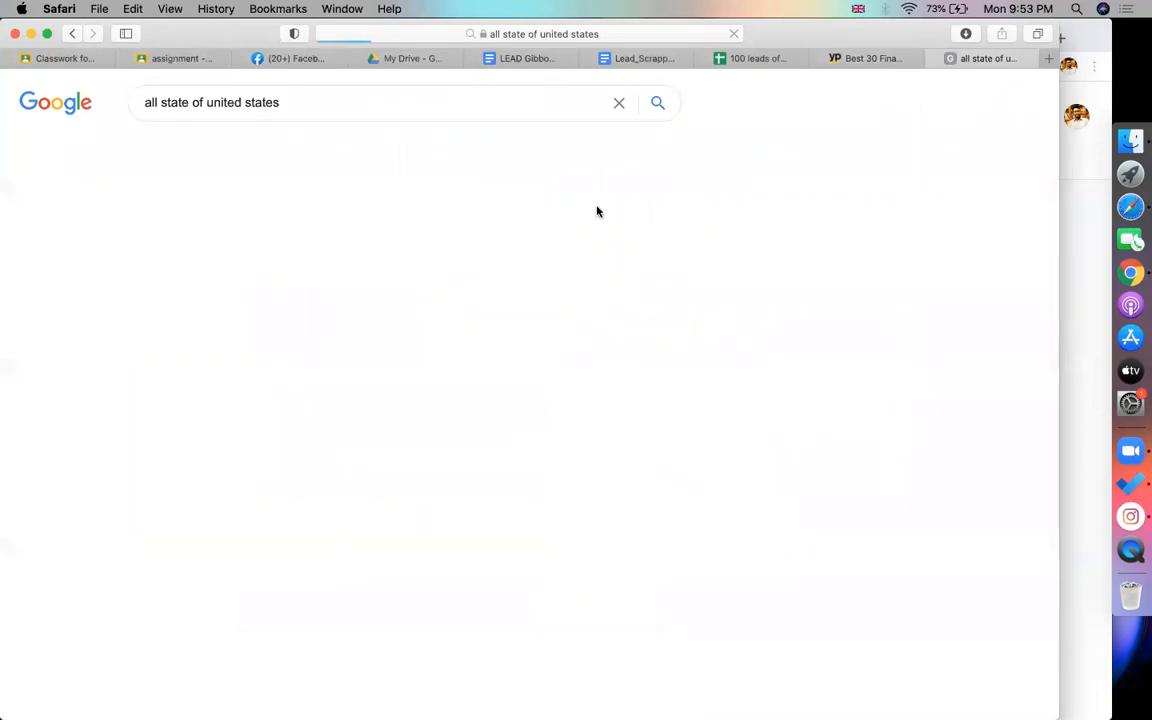
# Open the Wikipedia list of U.S. states and select its States table
pyautogui.scroll(-2, 296, 383)
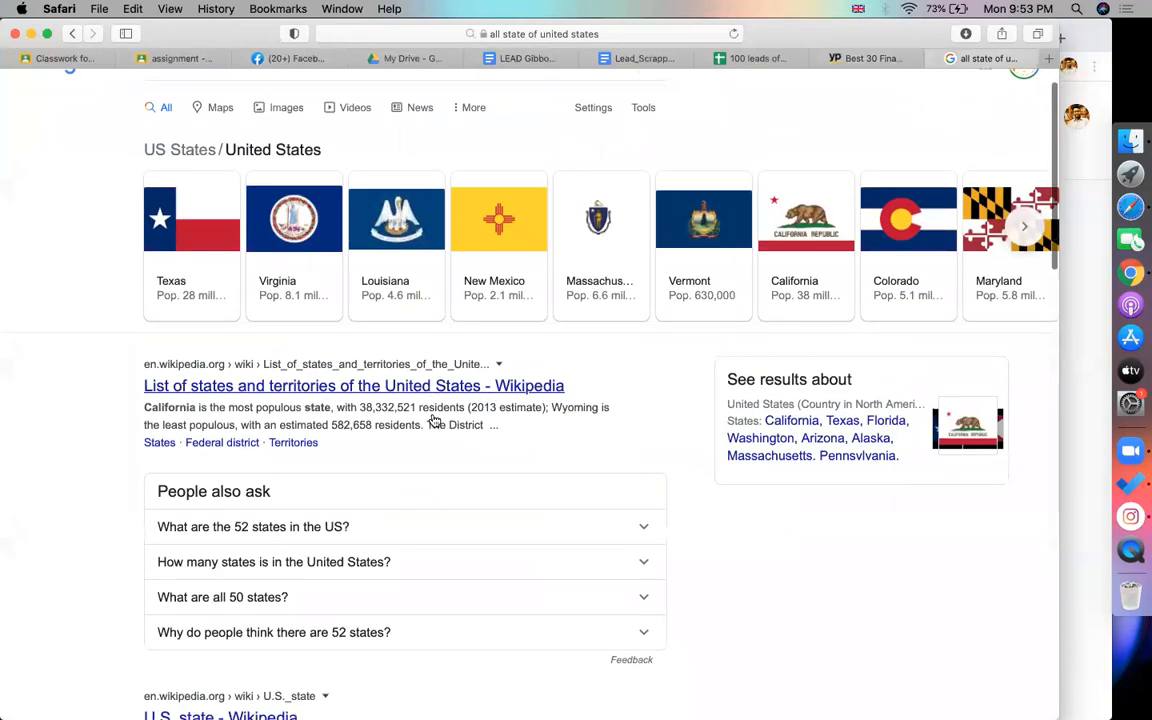
pyautogui.click(296, 383)
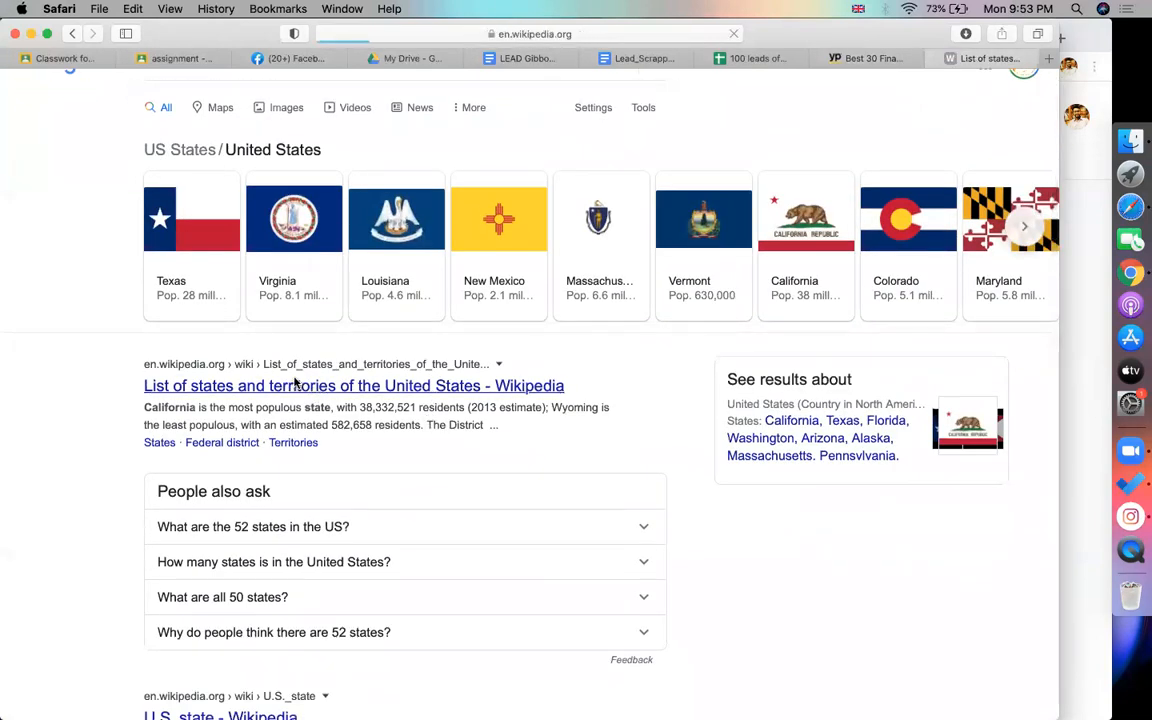
pyautogui.scroll(-15, 363, 392)
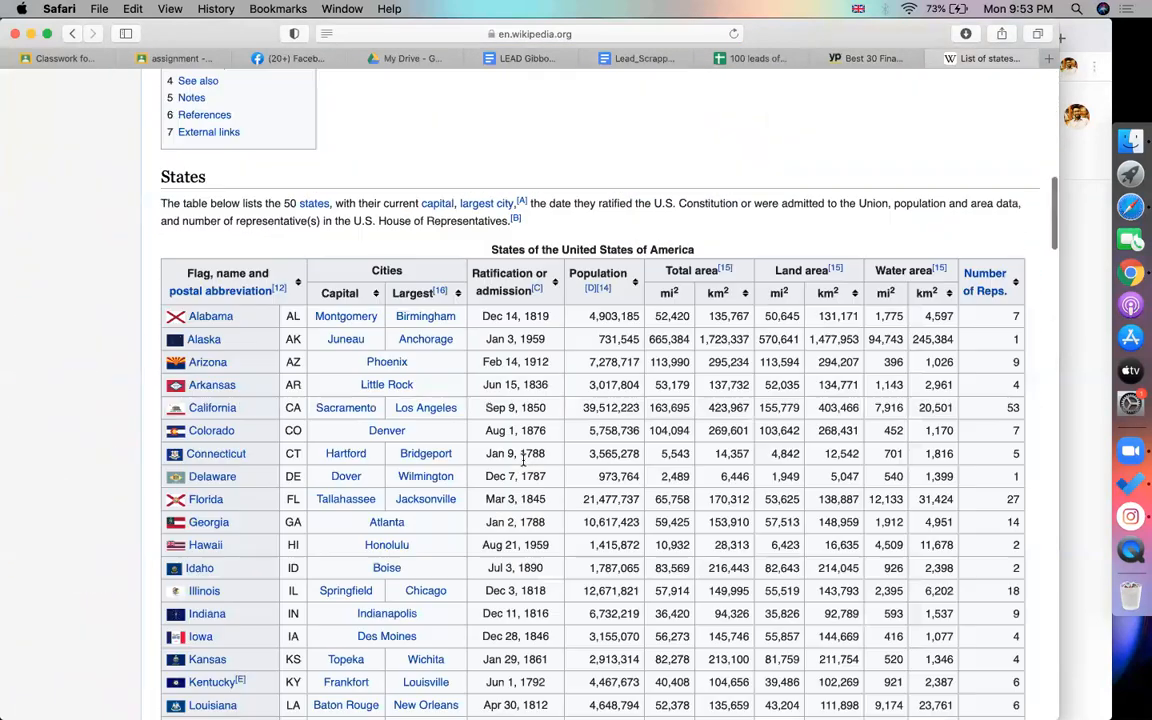
pyautogui.scroll(-3, 523, 460)
pyautogui.scroll(1, 343, 192)
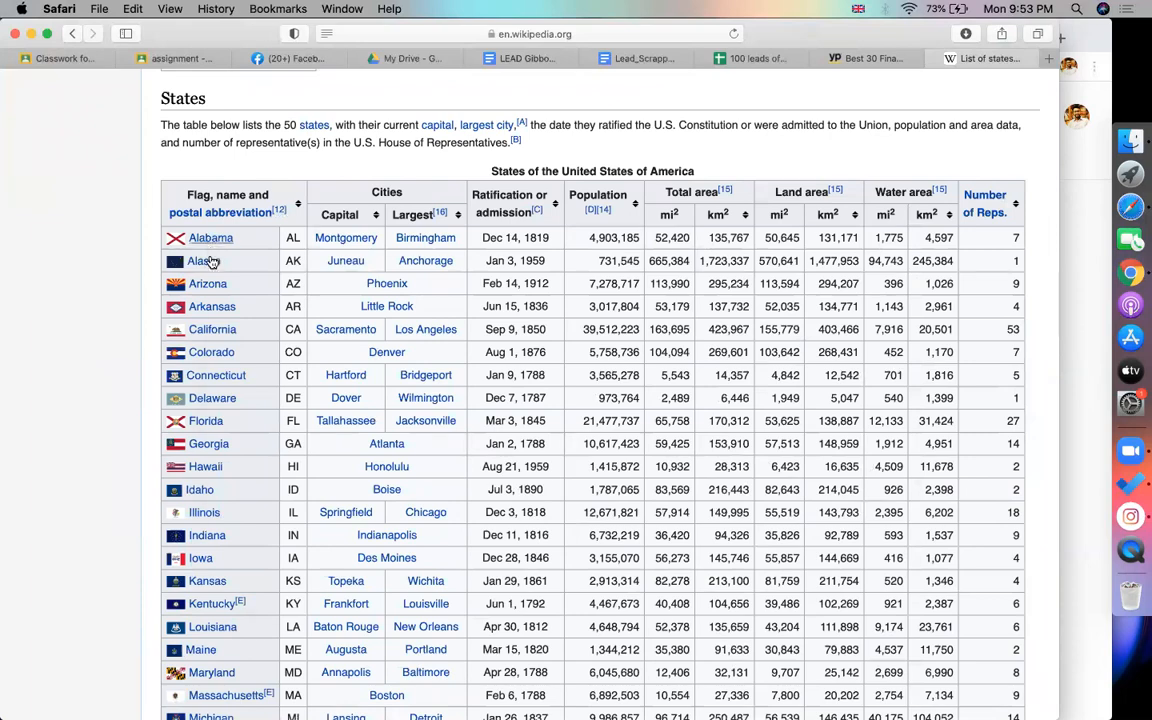
pyautogui.scroll(-5, 213, 489)
pyautogui.scroll(15, 220, 488)
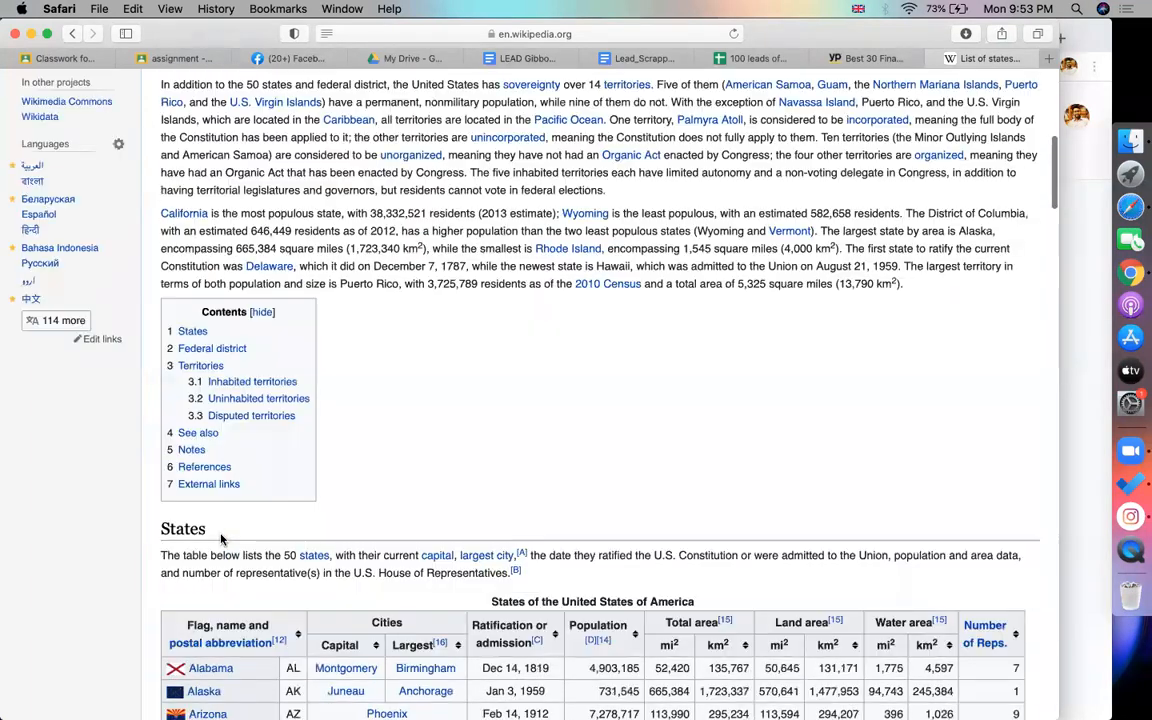
pyautogui.scroll(-5, 176, 459)
pyautogui.moveTo(158, 394); pyautogui.dragTo(304, 708)
pyautogui.moveTo(310, 477); pyautogui.dragTo(311, 481)
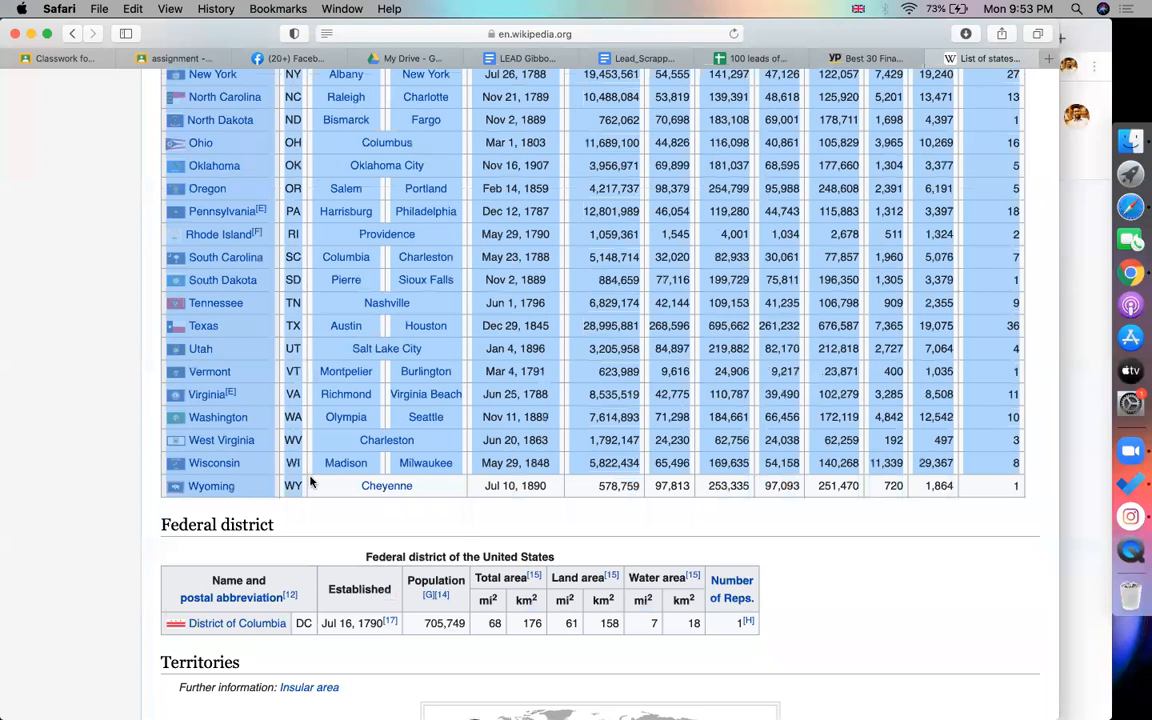
pyautogui.click(748, 58)
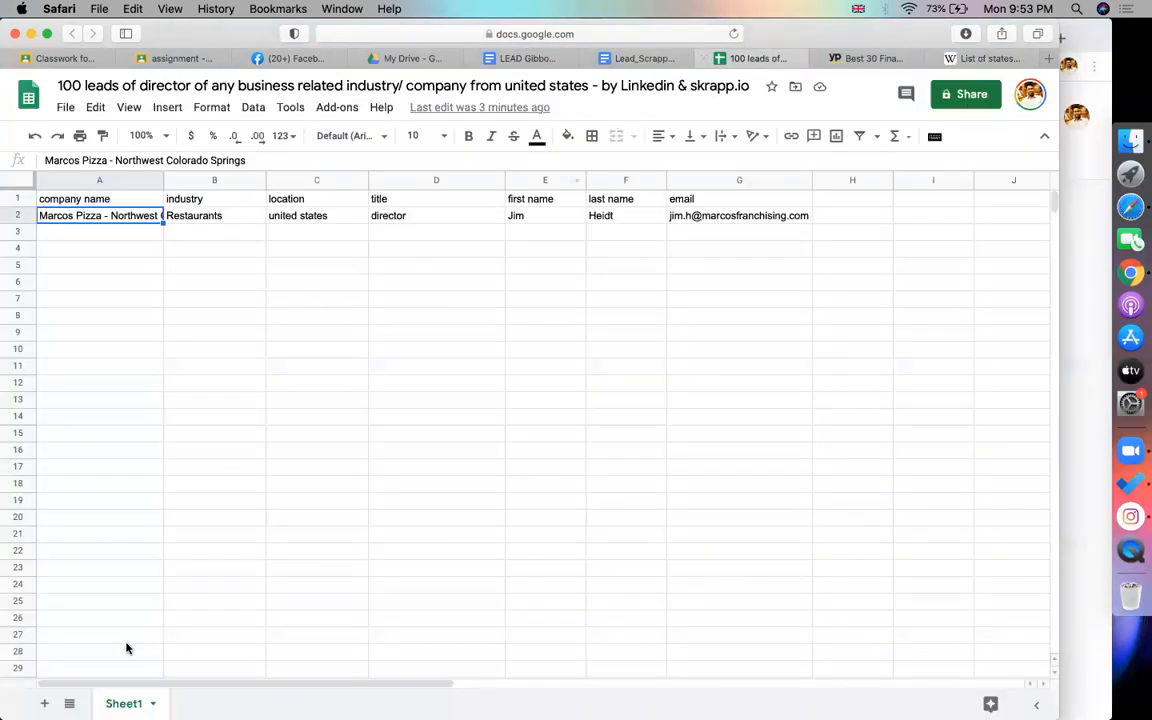
# Add a new sheet named 'all states od usa'
pyautogui.click(44, 704)
pyautogui.doubleClick(200, 704)
pyautogui.write('all states ')
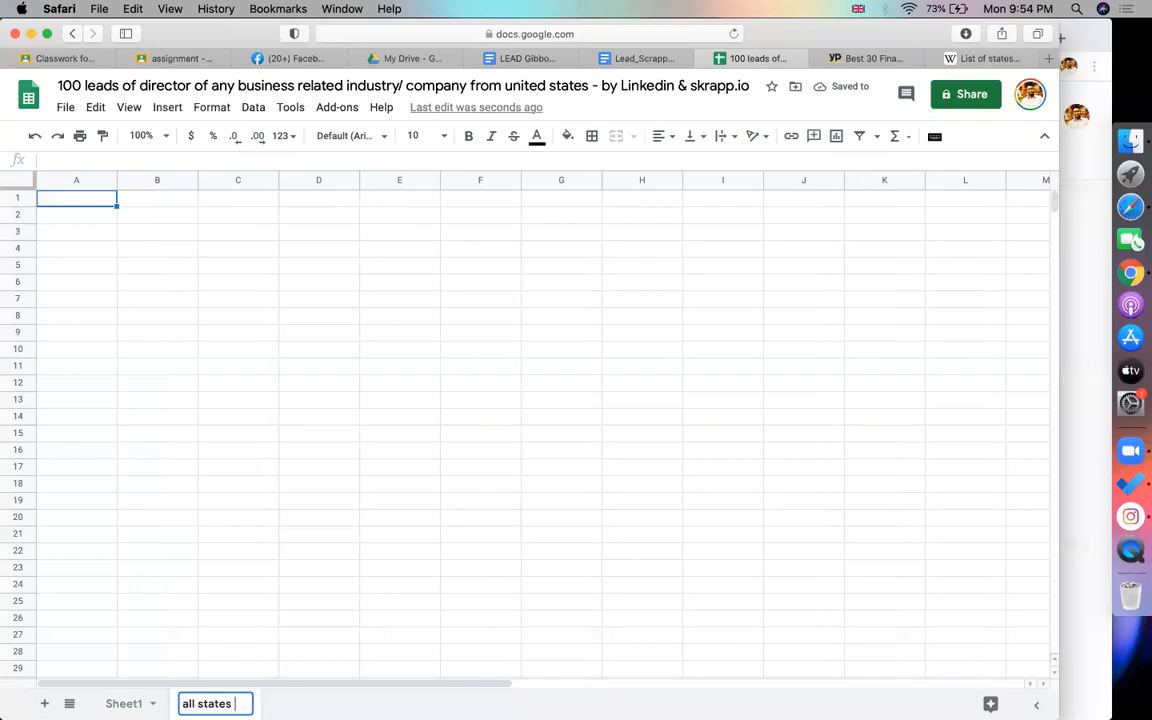
pyautogui.write('od usa')
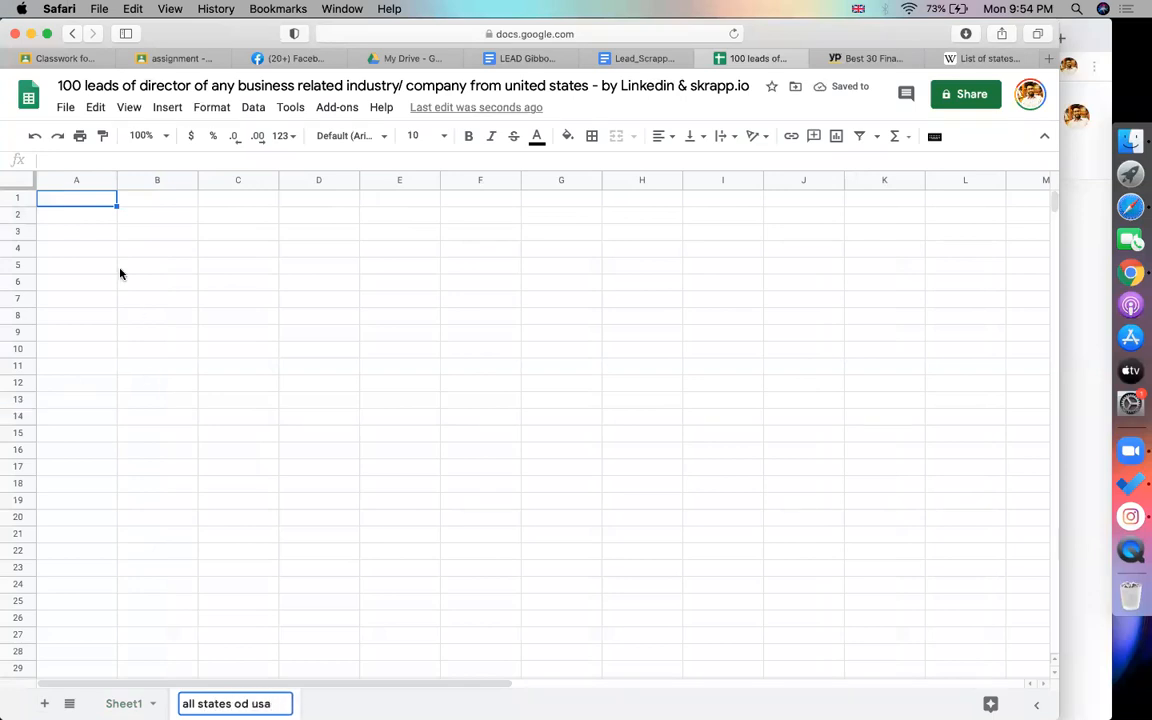
pyautogui.press('super+v')
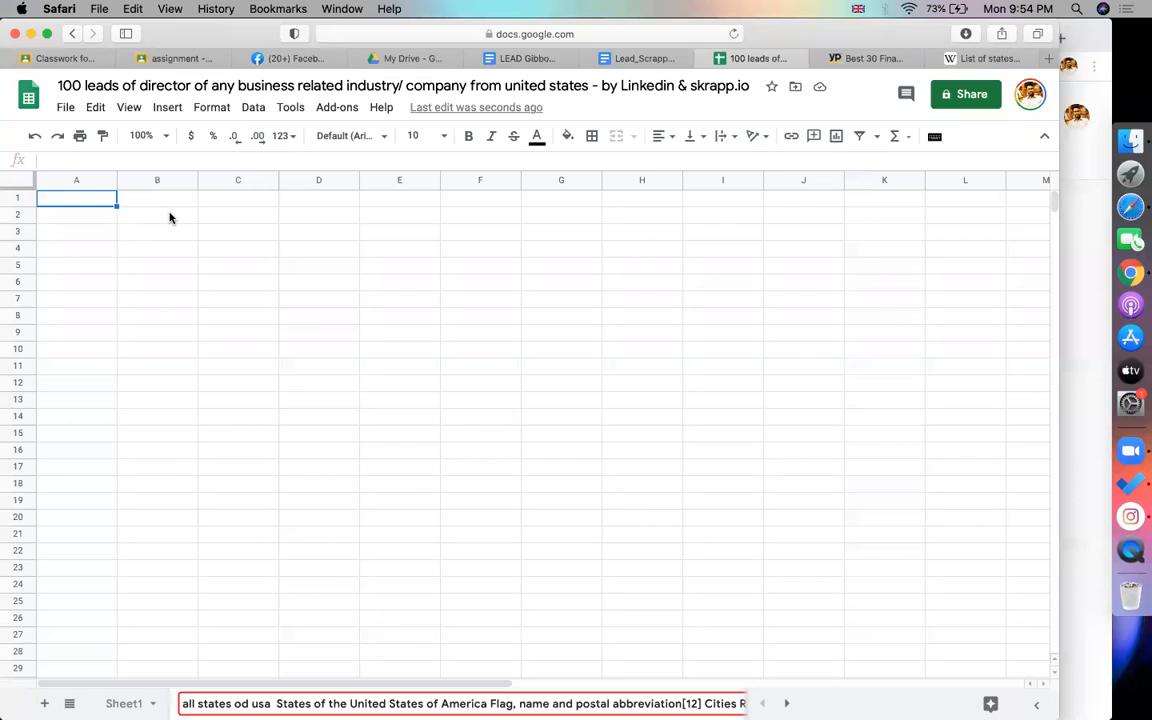
pyautogui.click(170, 217)
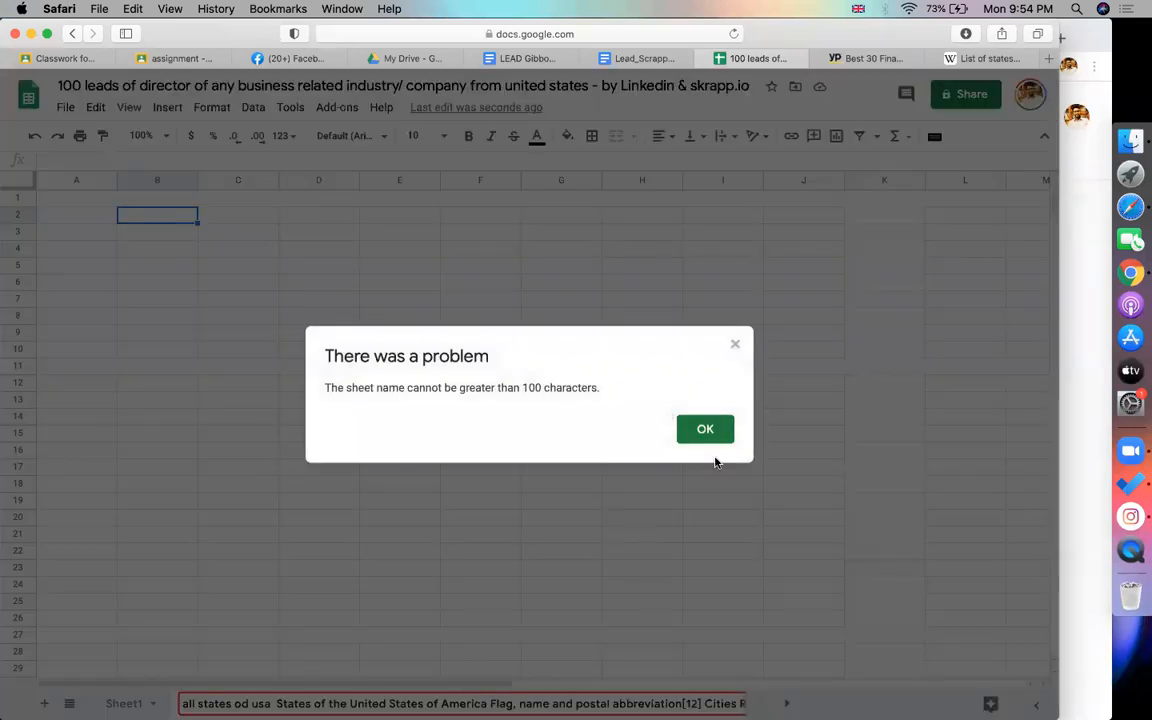
pyautogui.click(702, 428)
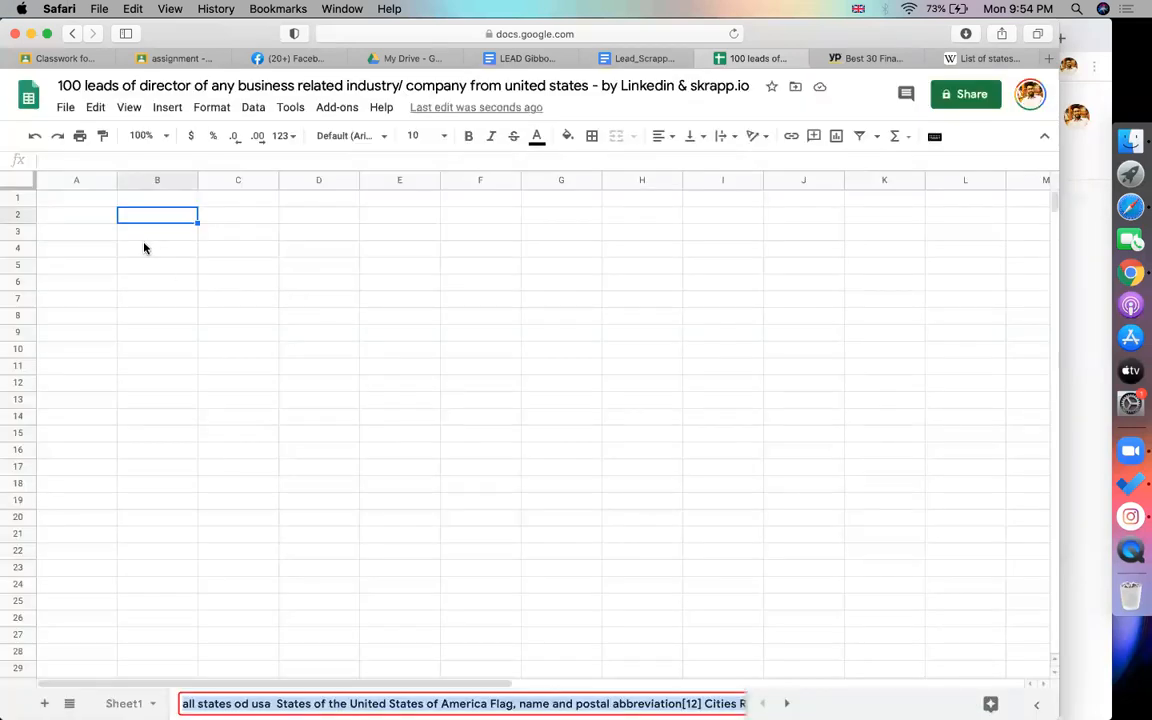
pyautogui.click(259, 700)
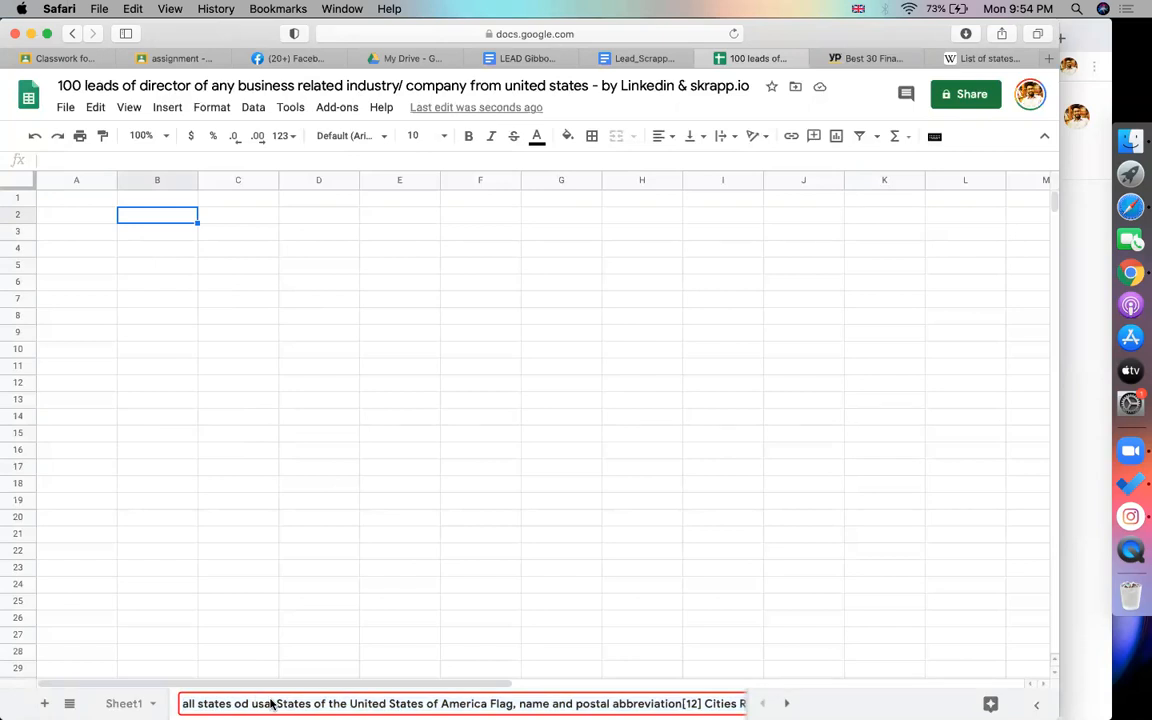
pyautogui.press('super+shift+Right')
pyautogui.press('BackSpace')
pyautogui.press('Return')
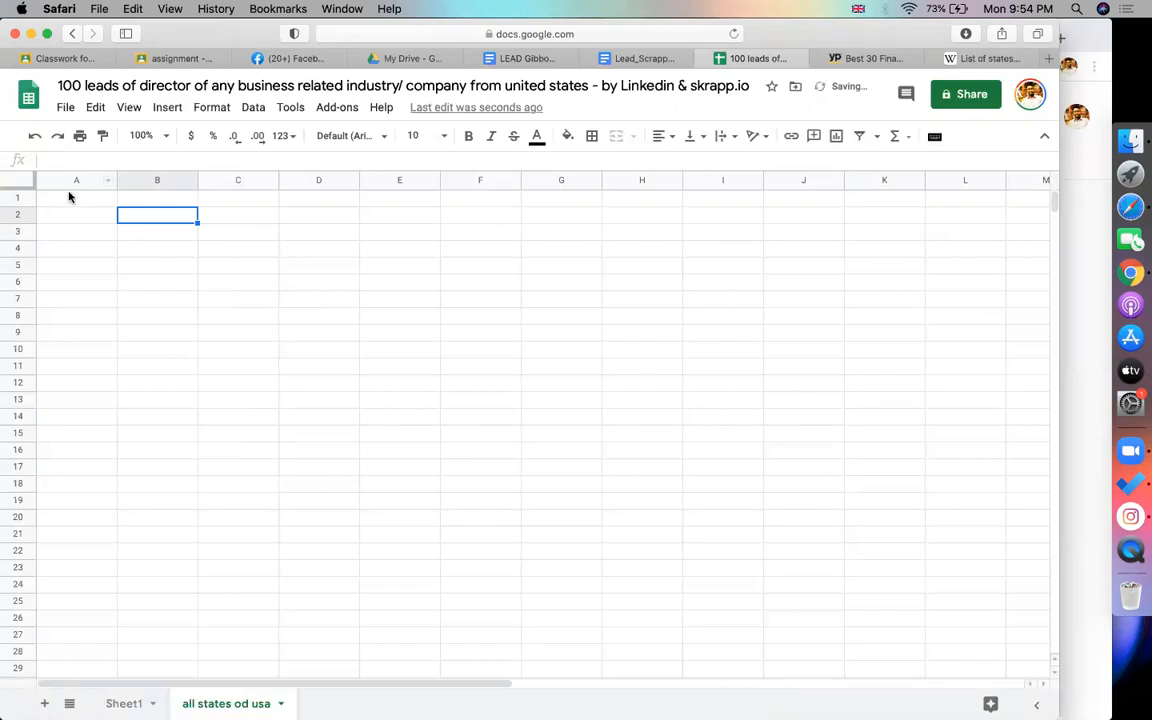
# Paste the copied table at A1, then clear the badly pasted rows
pyautogui.click(68, 198)
pyautogui.press('super+v')
pyautogui.click(283, 383)
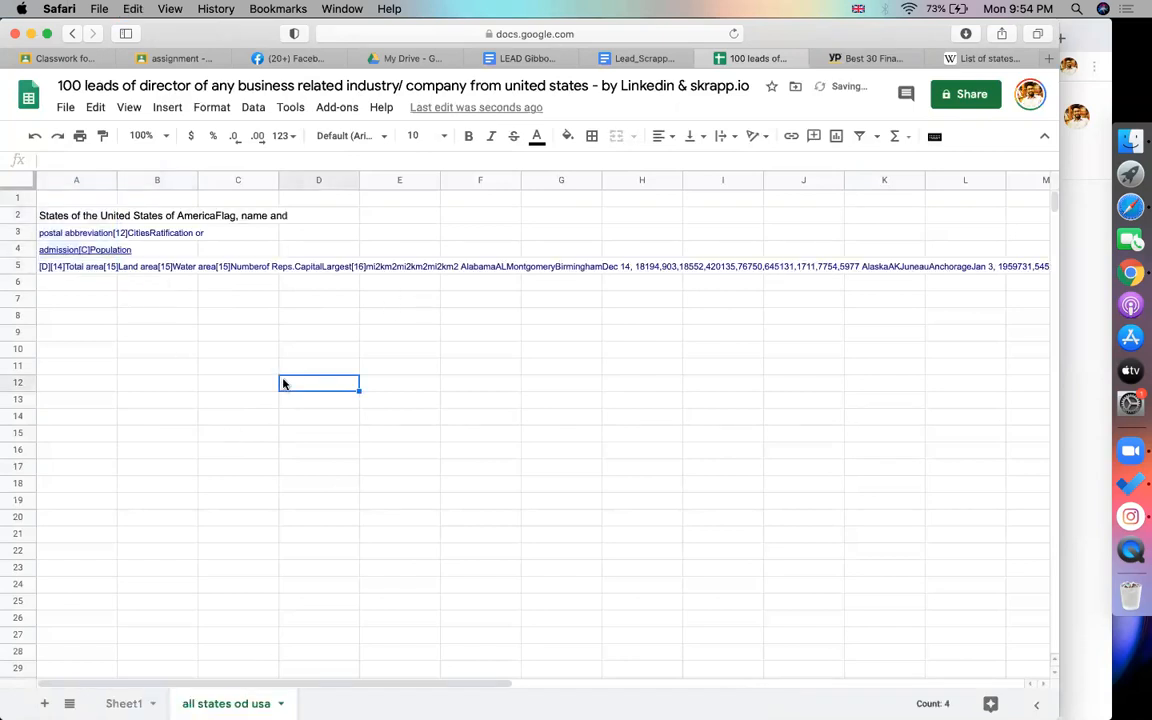
pyautogui.click(203, 371)
pyautogui.moveTo(76, 198); pyautogui.dragTo(88, 383)
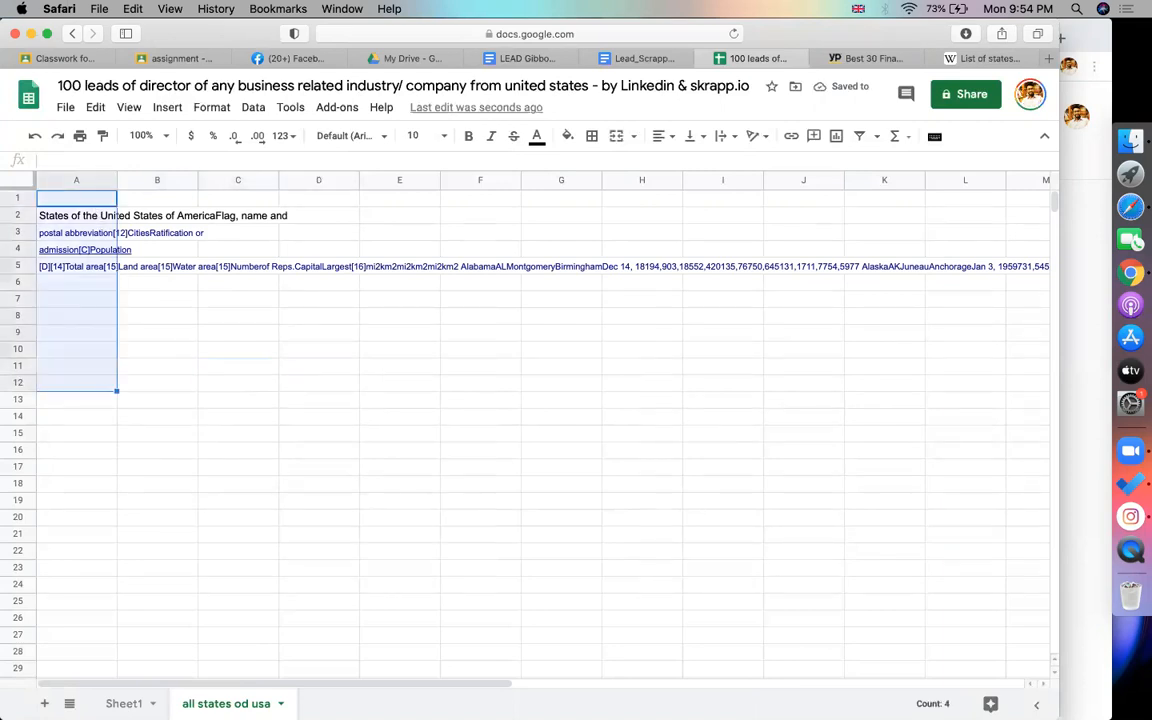
pyautogui.press('Delete')
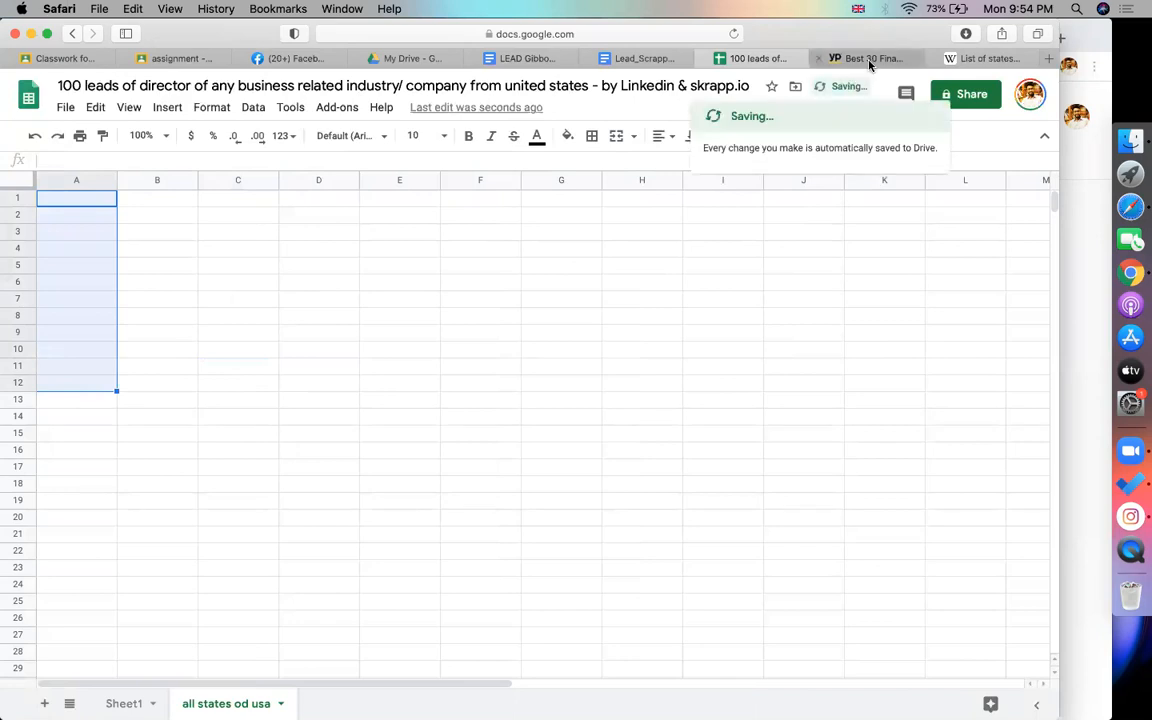
# On Wikipedia, extend the States table selection through the Wyoming row
pyautogui.click(866, 59)
pyautogui.click(965, 58)
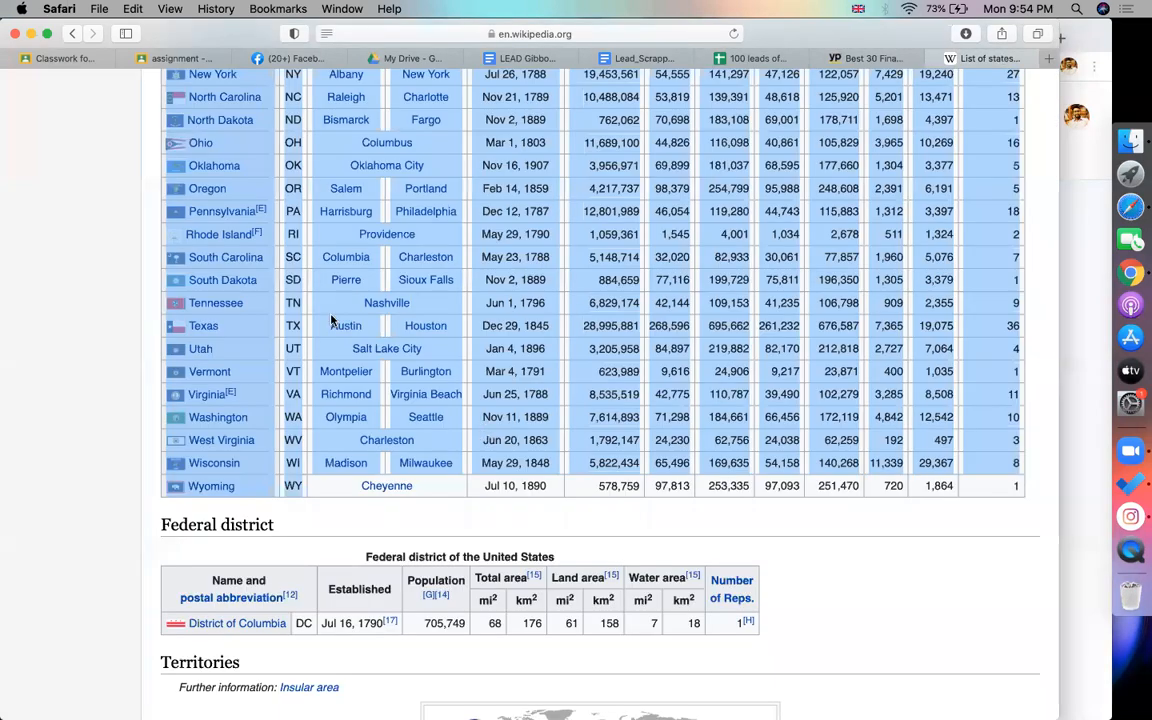
pyautogui.hotkey('shift', 'Down')
pyautogui.hotkey('shift', 'Down')
pyautogui.hotkey('shift', 'Down')
pyautogui.hotkey('shift', 'Down')
pyautogui.hotkey('shift', 'Down')
pyautogui.hotkey('shift', 'Down')
pyautogui.hotkey('shift', 'Down')
pyautogui.hotkey('shift', 'Down')
pyautogui.hotkey('shift', 'Down')
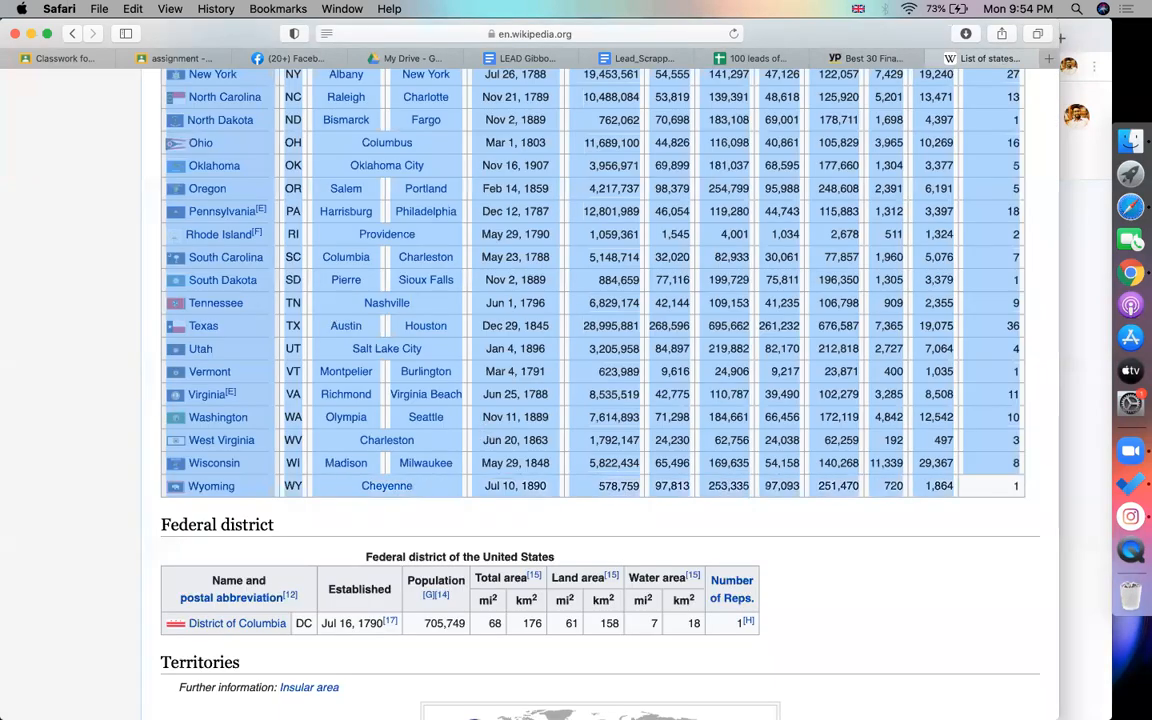
pyautogui.hotkey('shift', 'Down')
pyautogui.hotkey('shift', 'Up')
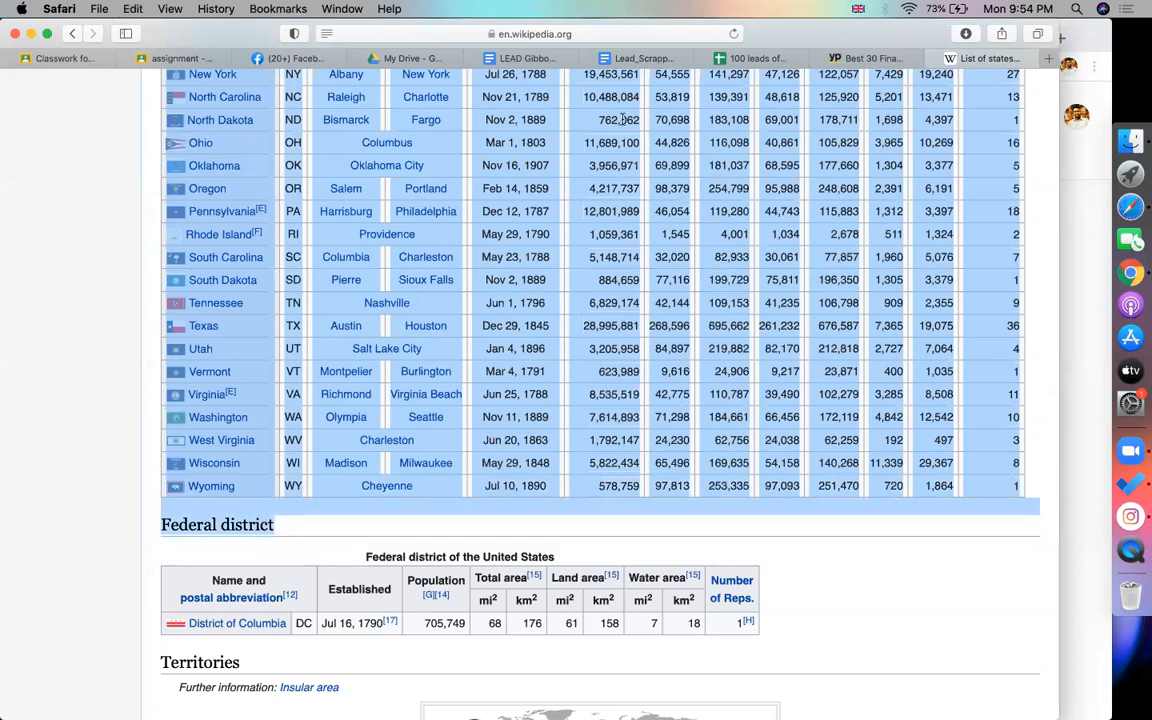
pyautogui.click(757, 58)
# Paste the Wikipedia states table into A1 and delete columns B through P
pyautogui.click(99, 204)
pyautogui.press('super+v')
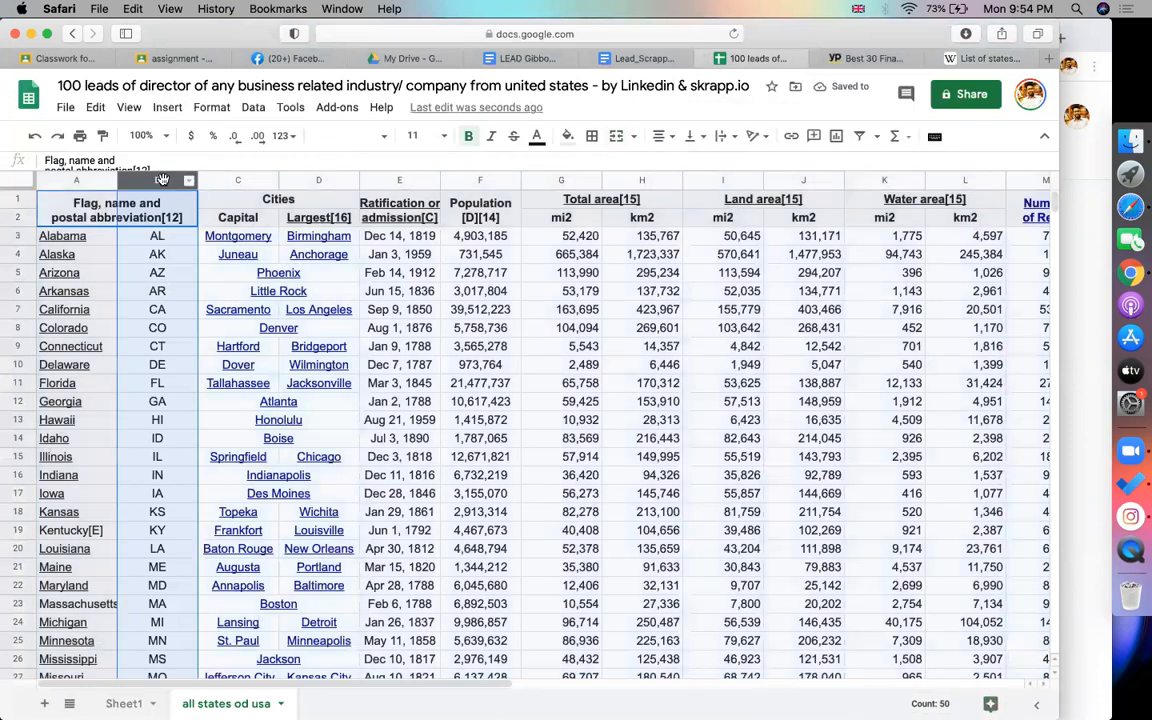
pyautogui.moveTo(168, 183); pyautogui.dragTo(990, 181)
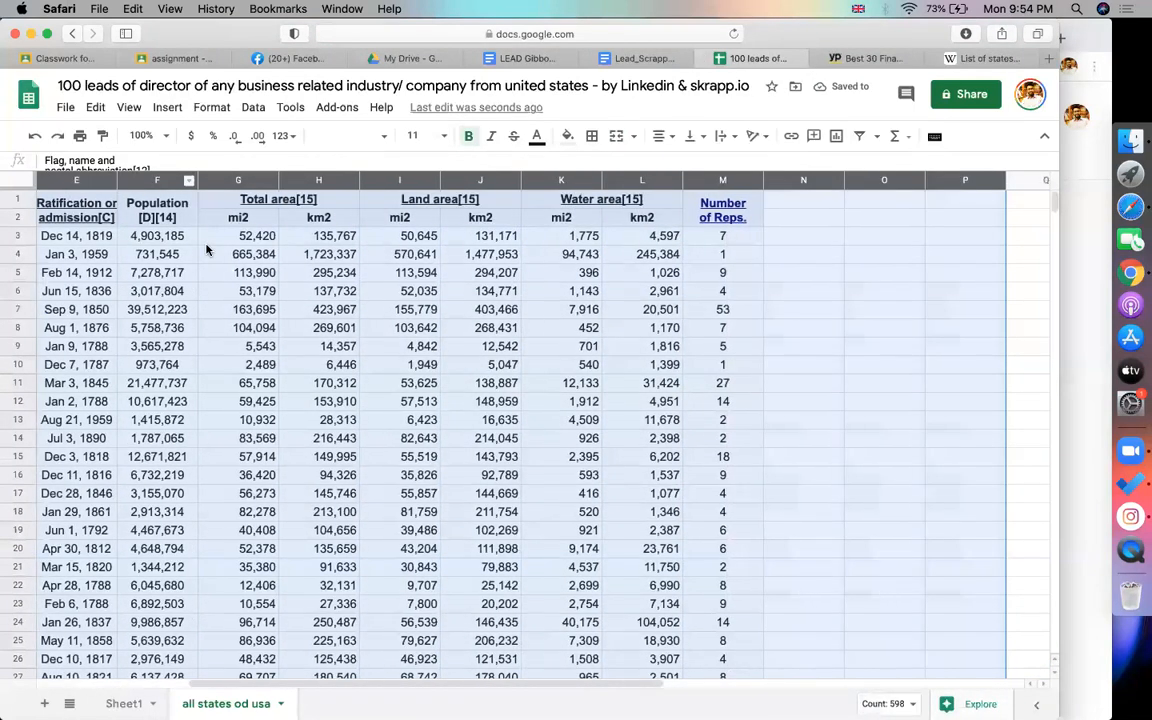
pyautogui.rightClick(207, 249)
pyautogui.click(287, 299)
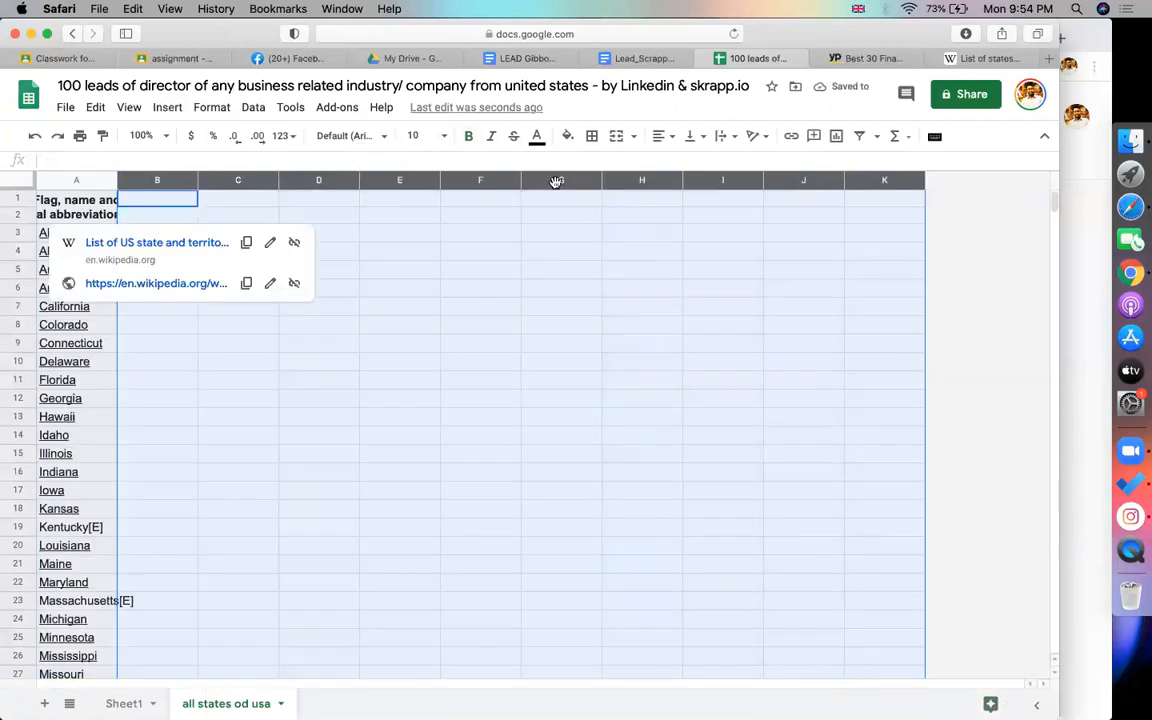
# Widen column A and remove the links from the state names
pyautogui.moveTo(118, 179); pyautogui.dragTo(558, 180)
pyautogui.click(473, 252)
pyautogui.click(583, 267)
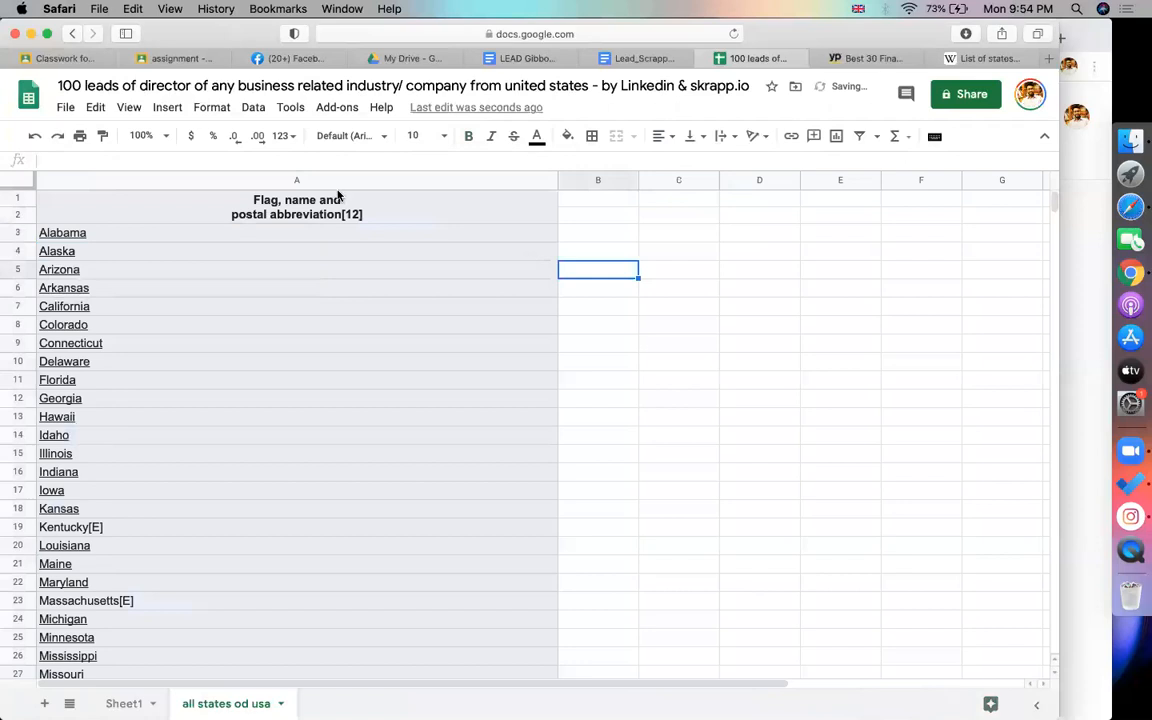
pyautogui.click(303, 176)
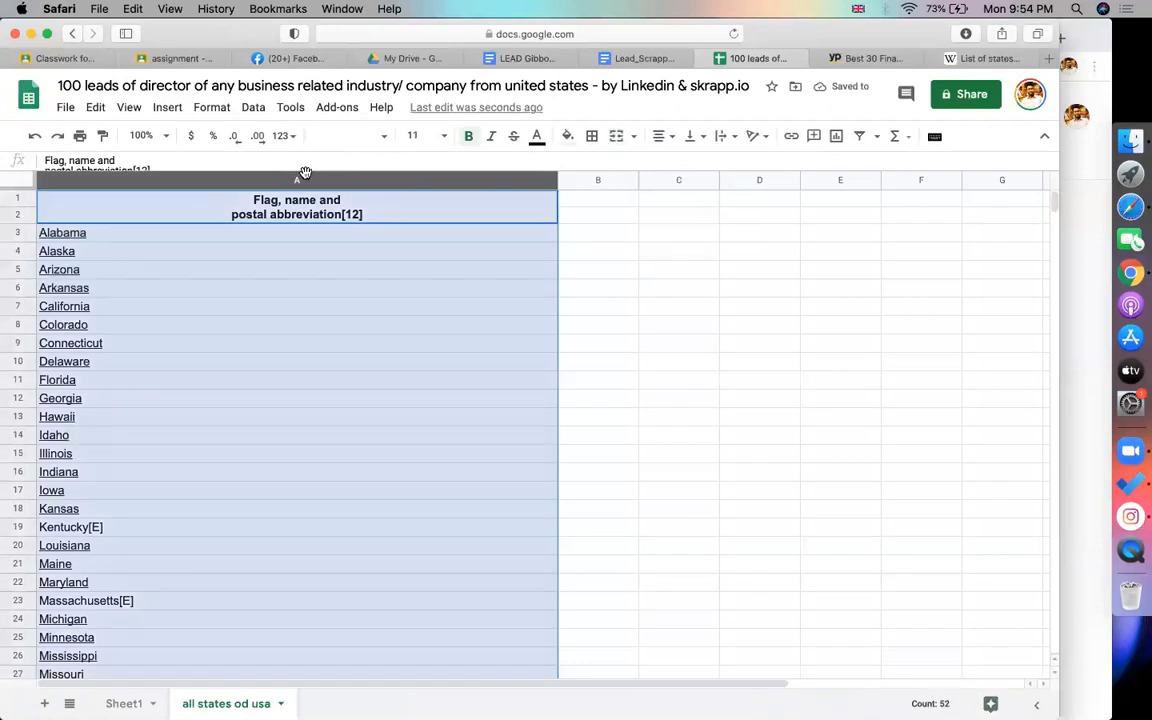
pyautogui.rightClick(306, 180)
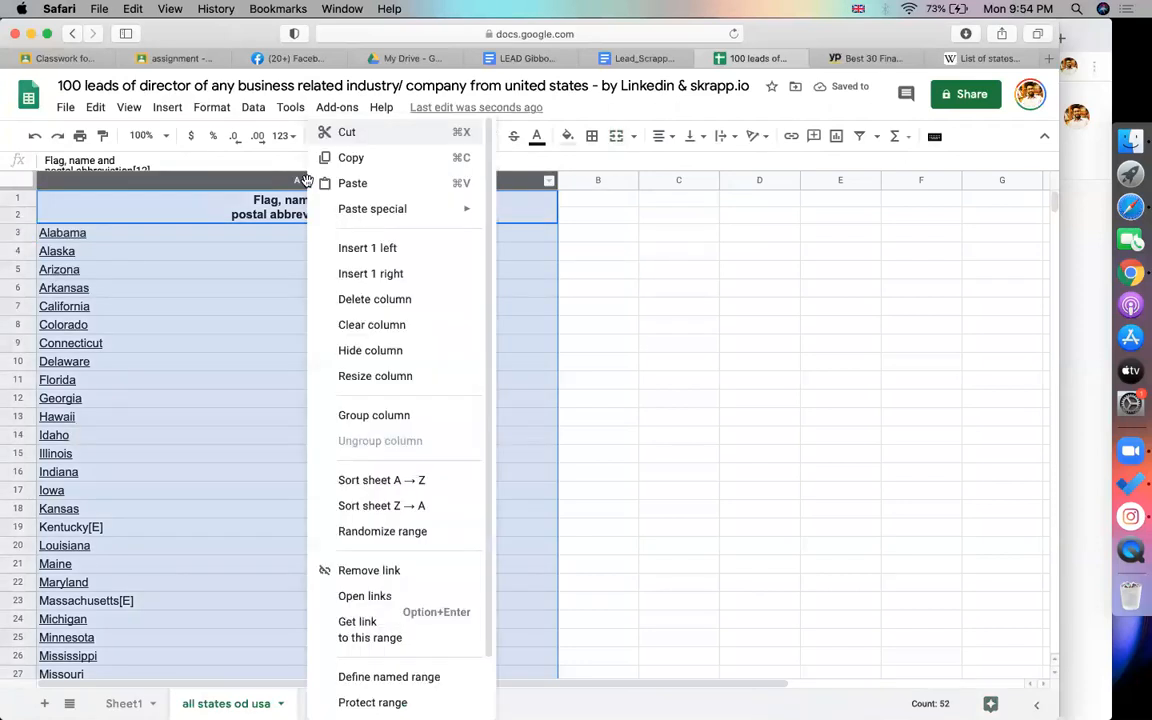
pyautogui.click(363, 582)
pyautogui.click(759, 508)
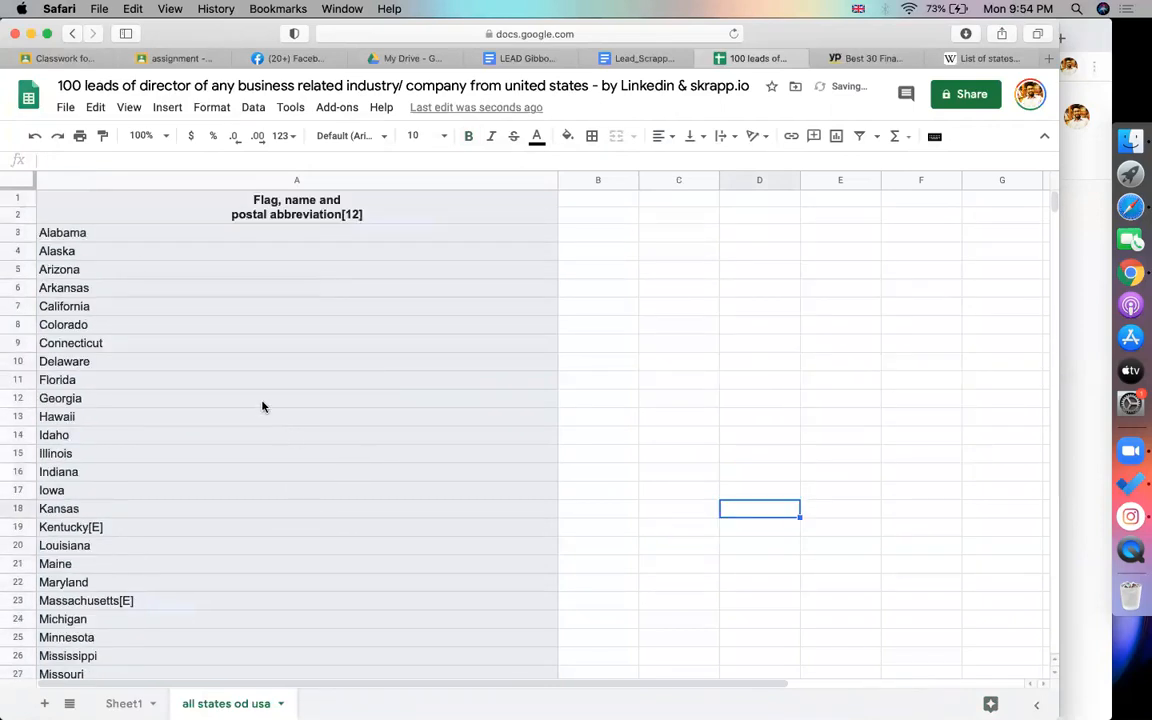
# Copy Alabama from cell A3
pyautogui.click(109, 236)
pyautogui.press('cmd+c')
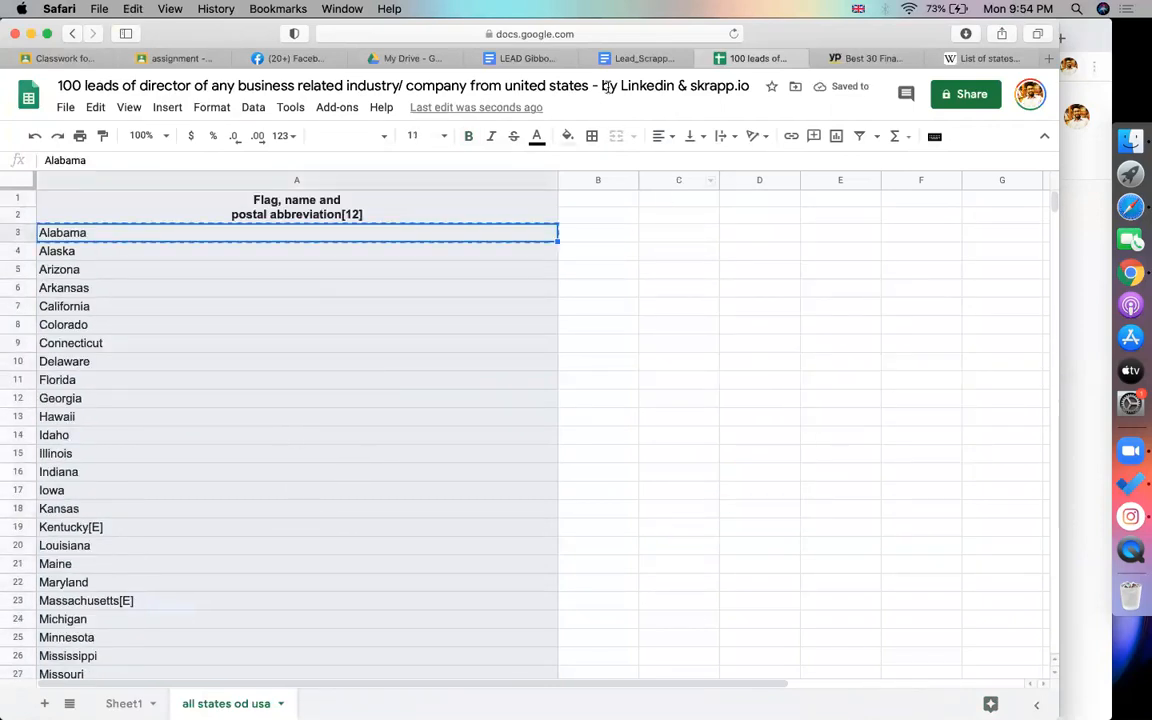
pyautogui.press('cmd+Tab')
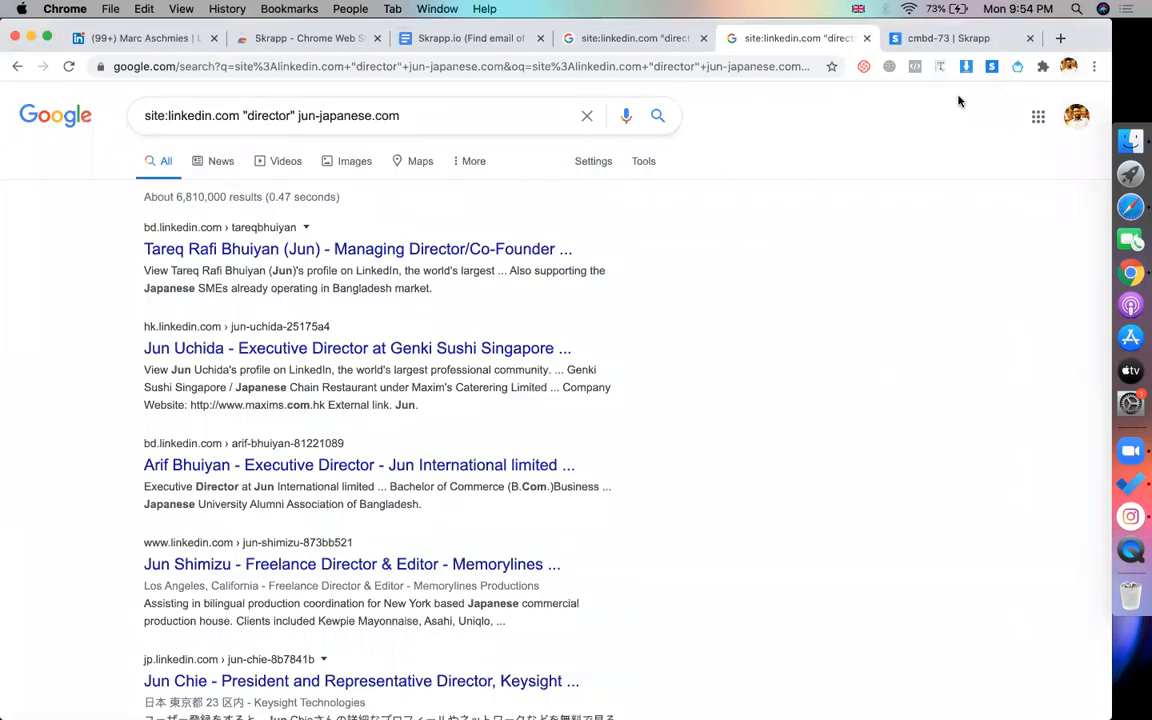
# Search Yellow Pages for finance businesses in Alabama Port, AL
pyautogui.press('cmd+Tab')
pyautogui.click(828, 58)
pyautogui.click(615, 113)
pyautogui.press('cmd+v')
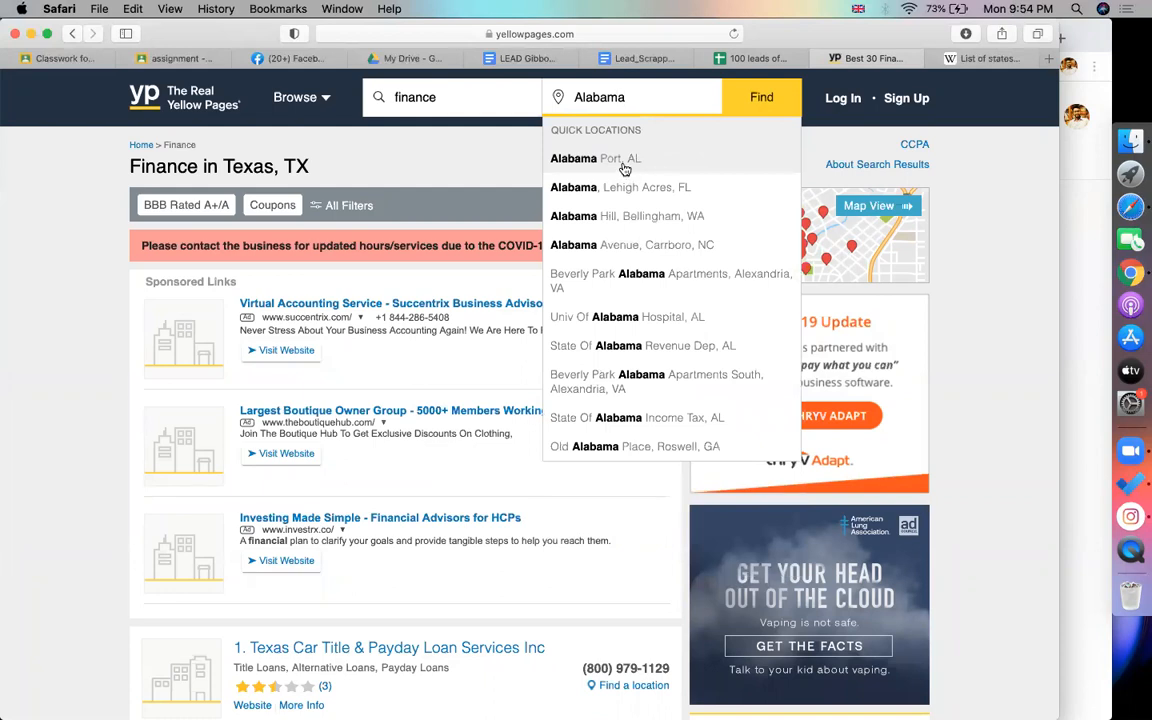
pyautogui.click(622, 166)
pyautogui.click(771, 102)
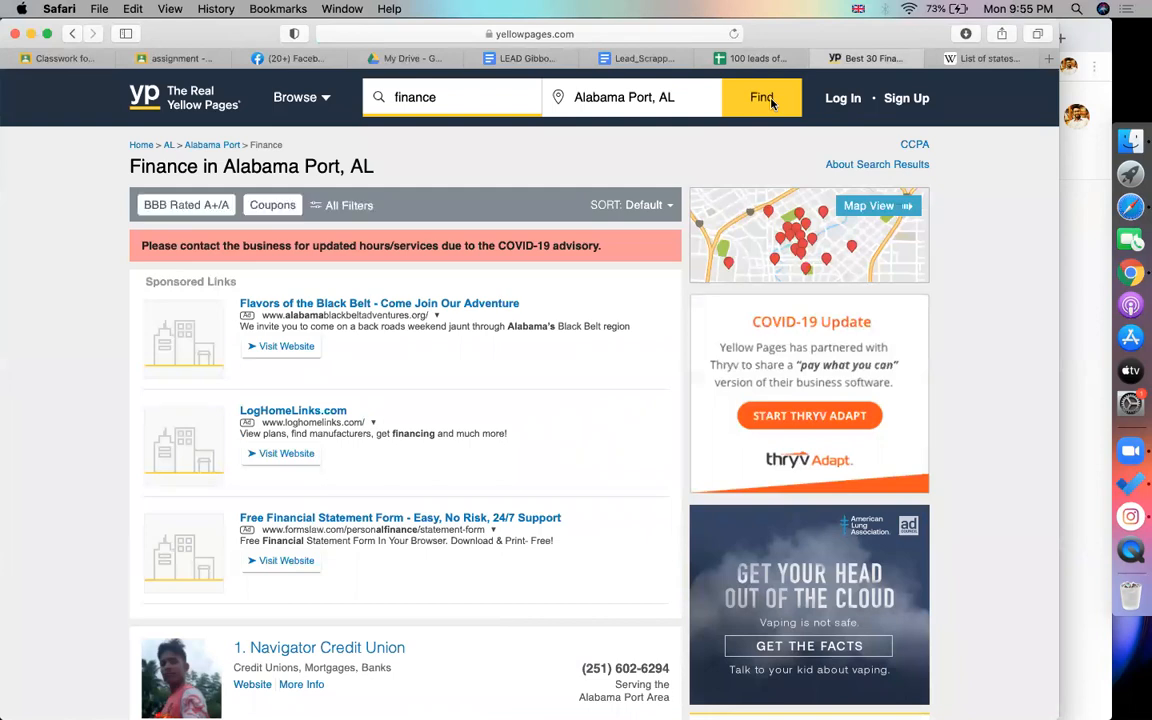
# Open Alabama Title Loans Inc's website and copy its domain
pyautogui.scroll(-10, 610, 347)
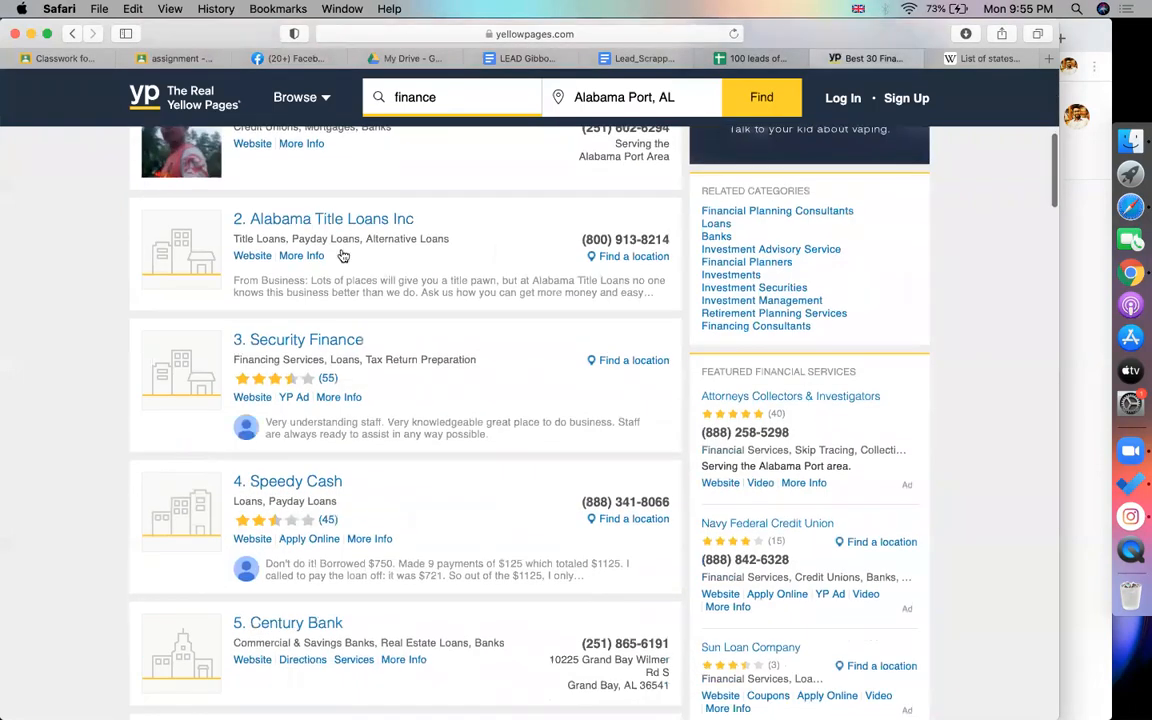
pyautogui.click(354, 228)
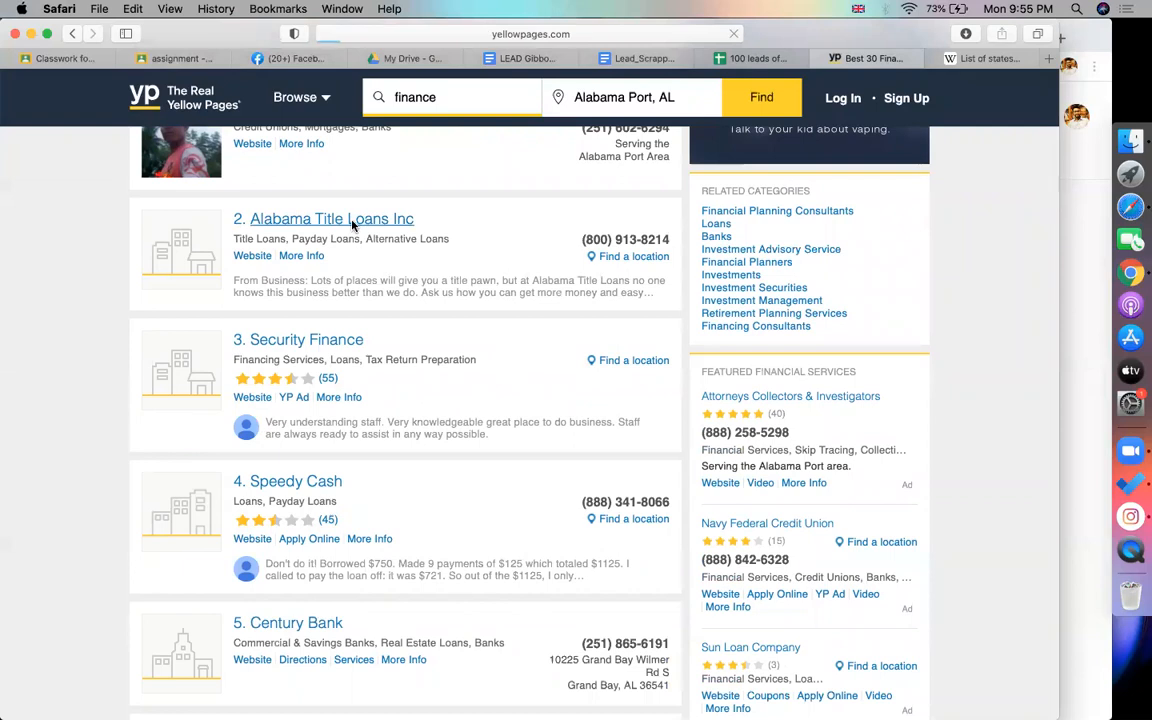
pyautogui.click(198, 399)
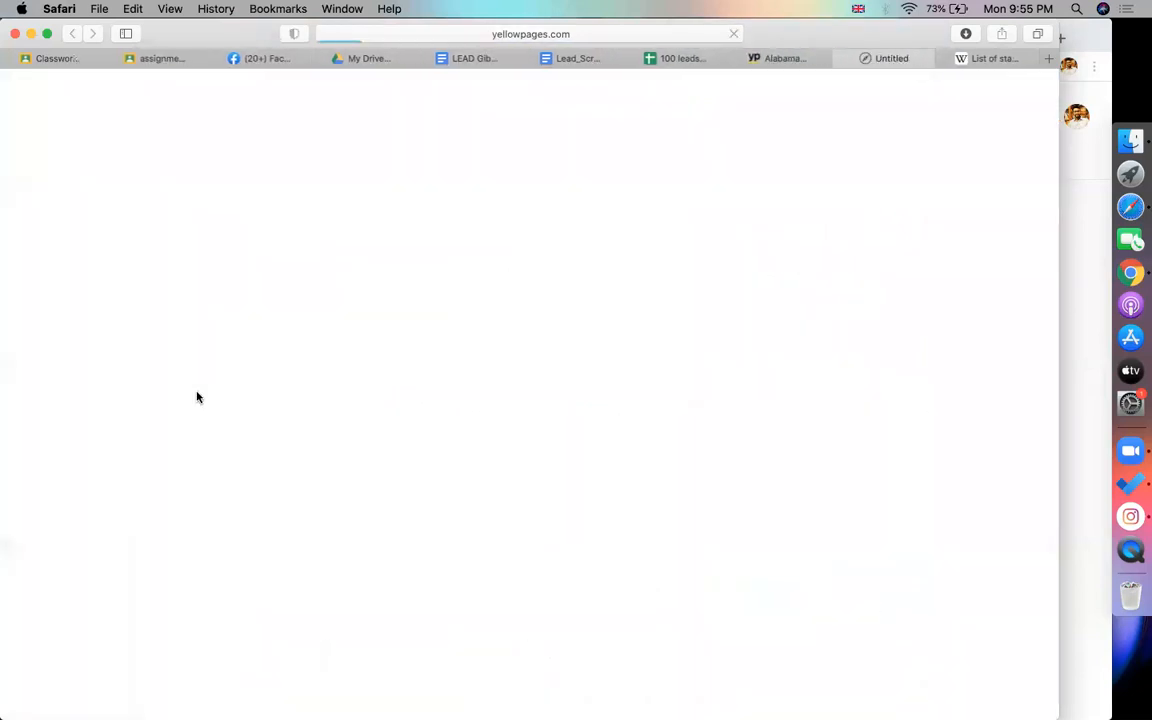
pyautogui.click(549, 34)
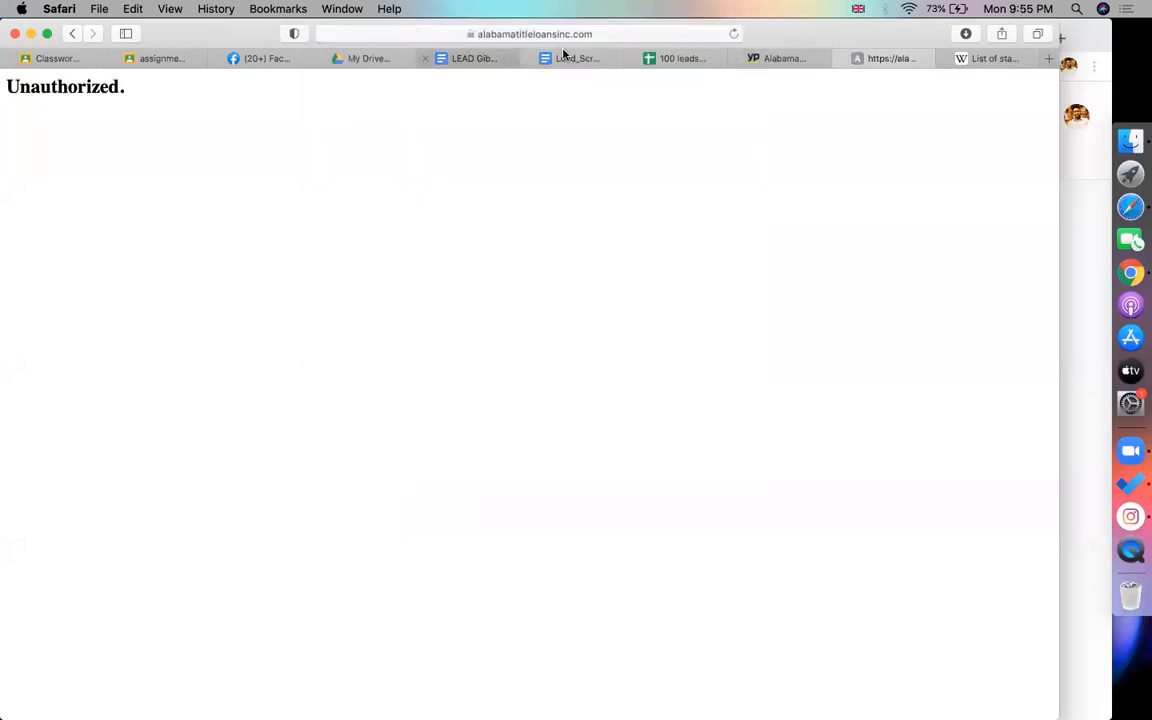
pyautogui.click(672, 35)
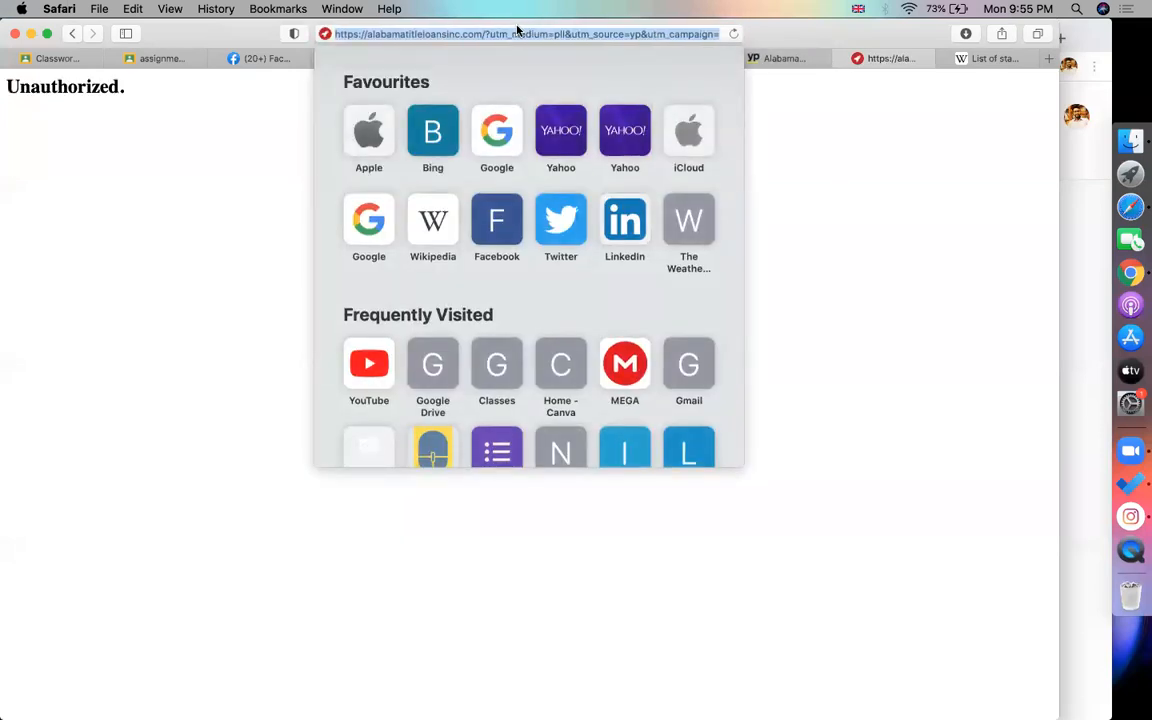
pyautogui.doubleClick(427, 33)
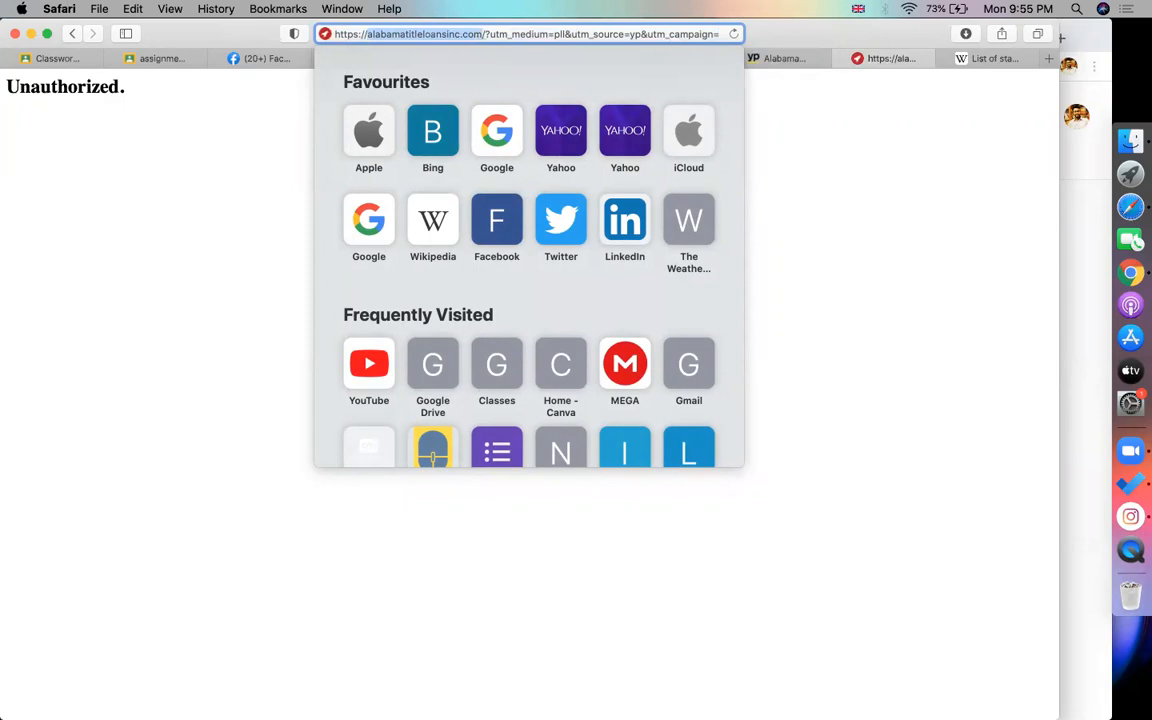
pyautogui.press('super+Tab')
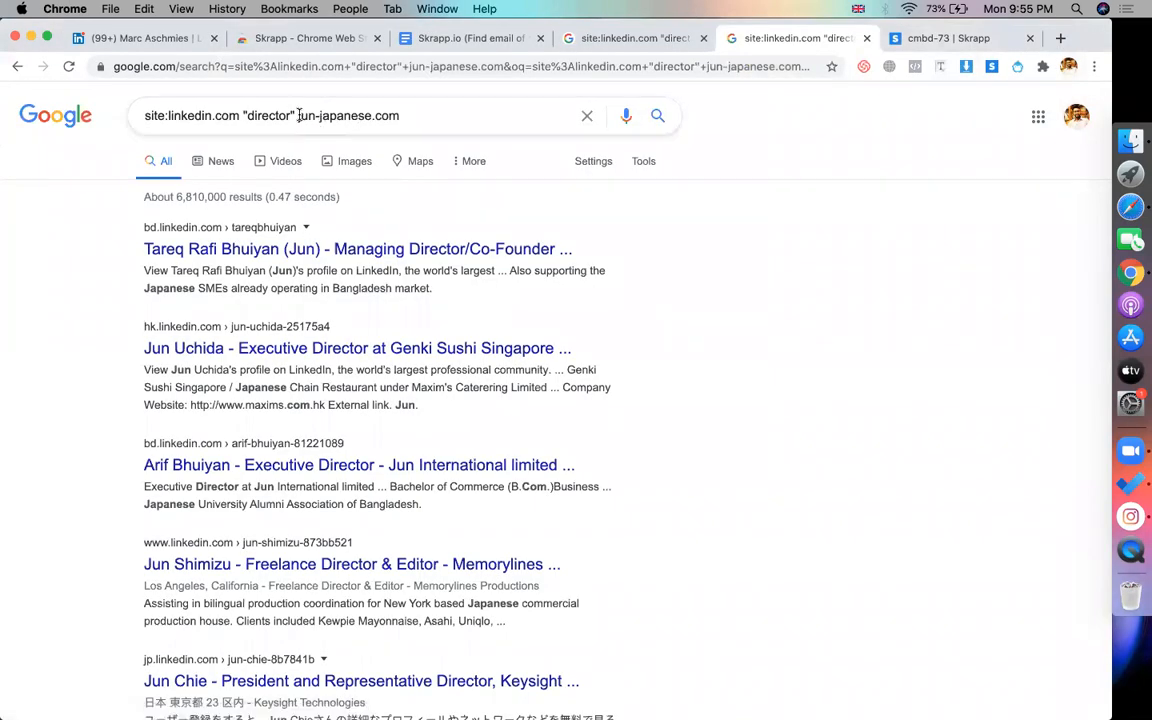
# Run the LinkedIn director search for alabamatitleloansinc.com and open a store manager's result
pyautogui.moveTo(299, 116); pyautogui.dragTo(783, 120)
pyautogui.press('super+v')
pyautogui.press('Return')
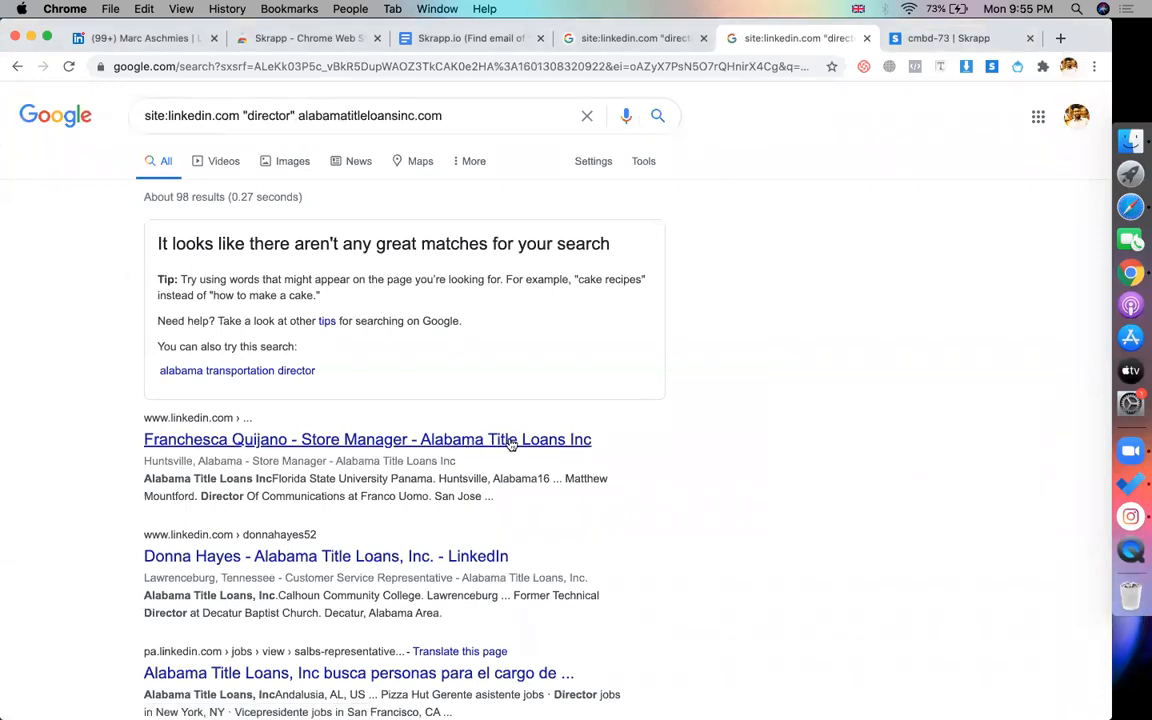
pyautogui.click(437, 449)
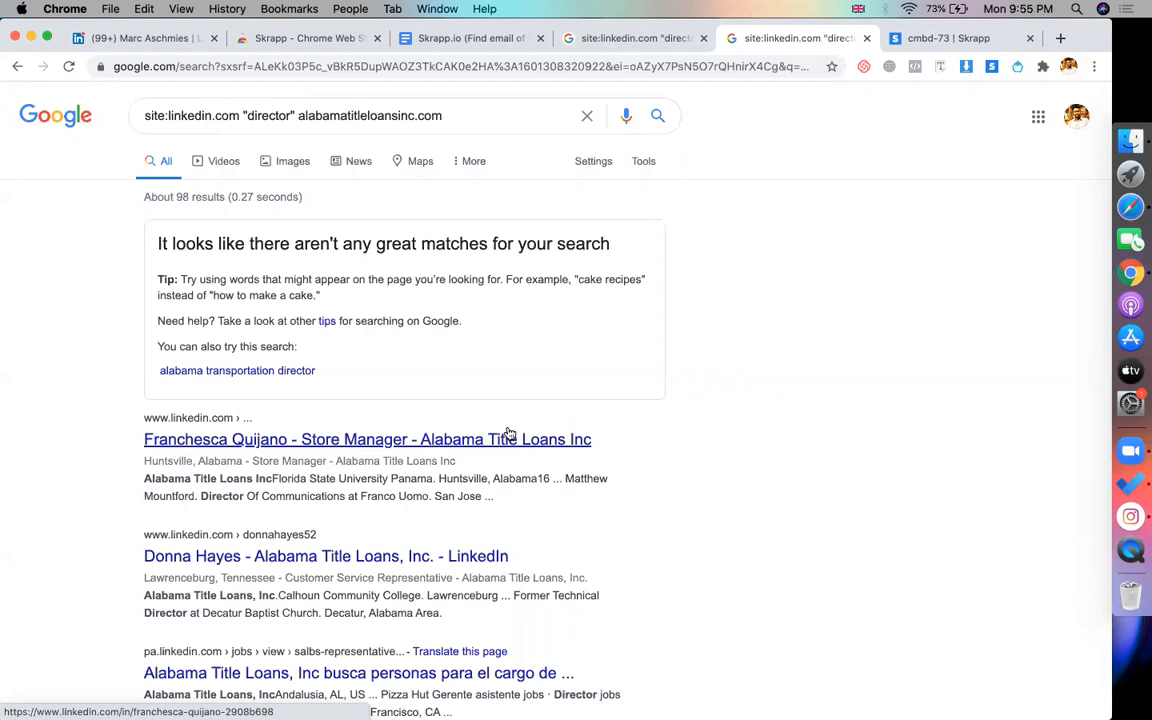
pyautogui.doubleClick(268, 115)
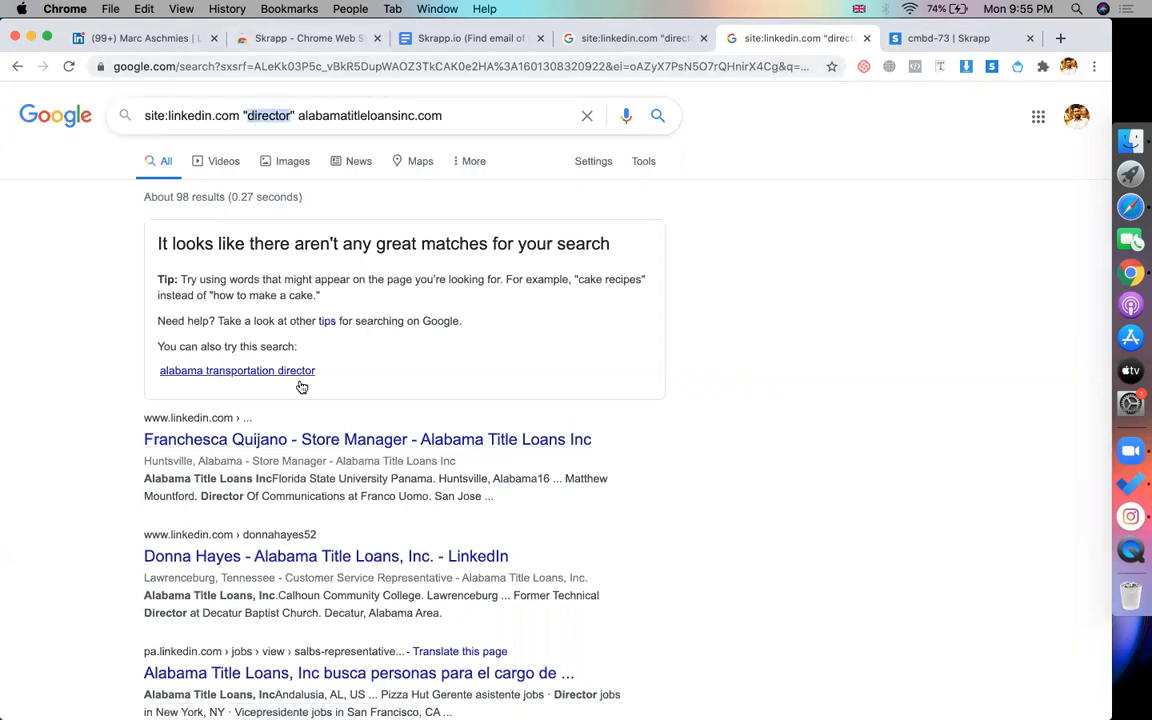
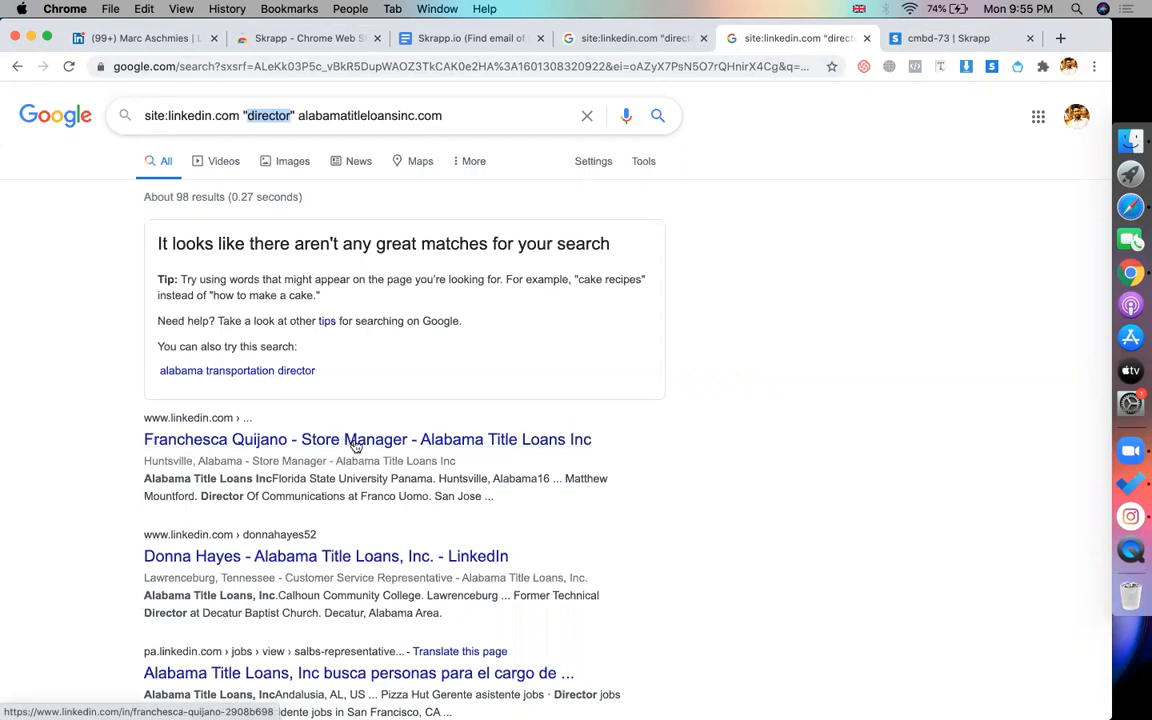
# Return to the Yellow Pages finance listings for Alabama Port, AL and close the extra Alabama tab
pyautogui.click(994, 328)
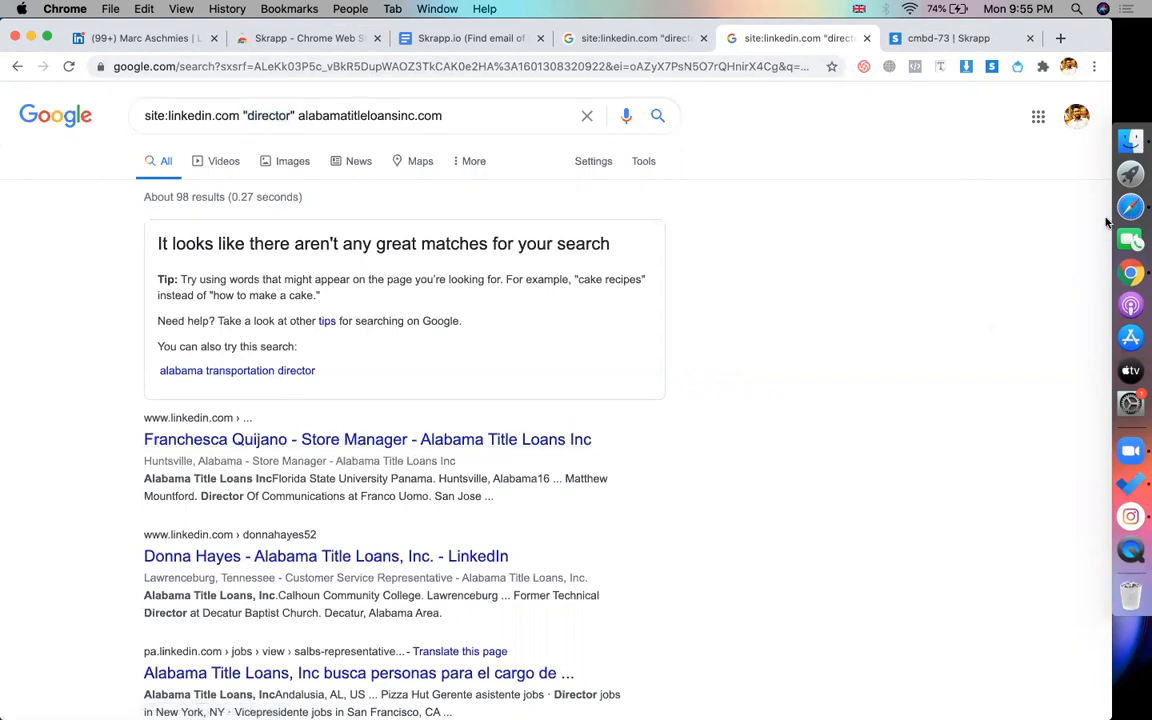
pyautogui.click(1129, 207)
pyautogui.click(792, 58)
pyautogui.click(842, 59)
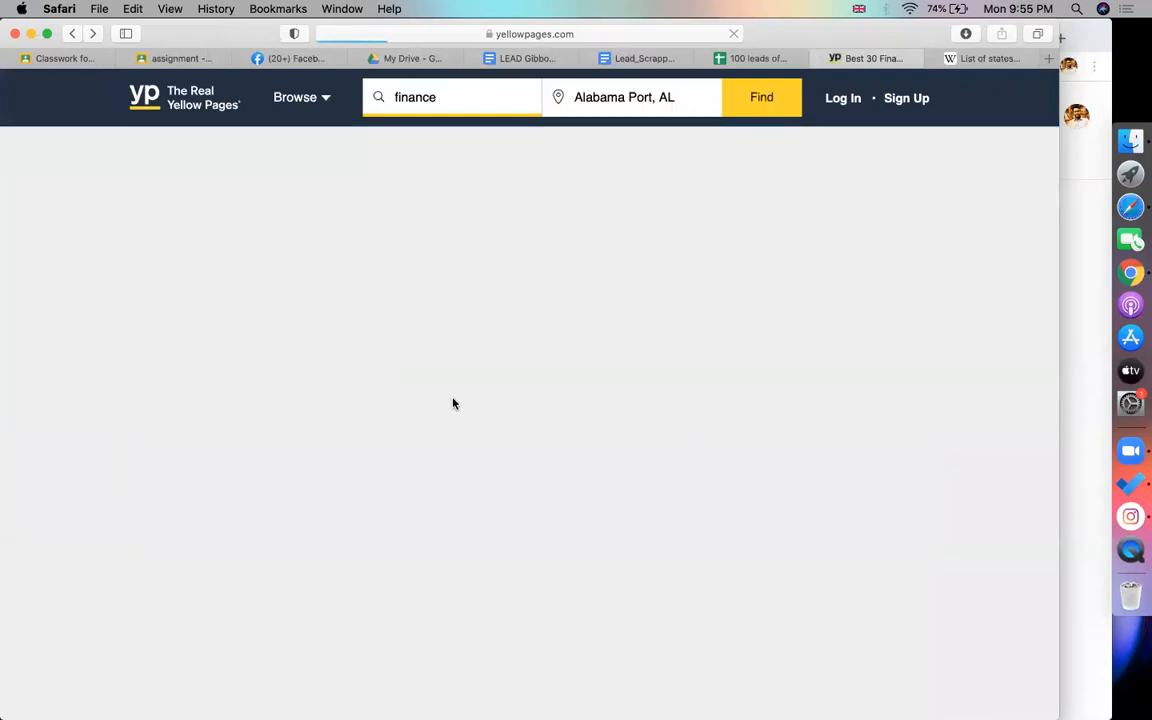
# Copy Security Finance's website link from the listings and try it in the Google query, undoing the paste
pyautogui.scroll(-5, 398, 496)
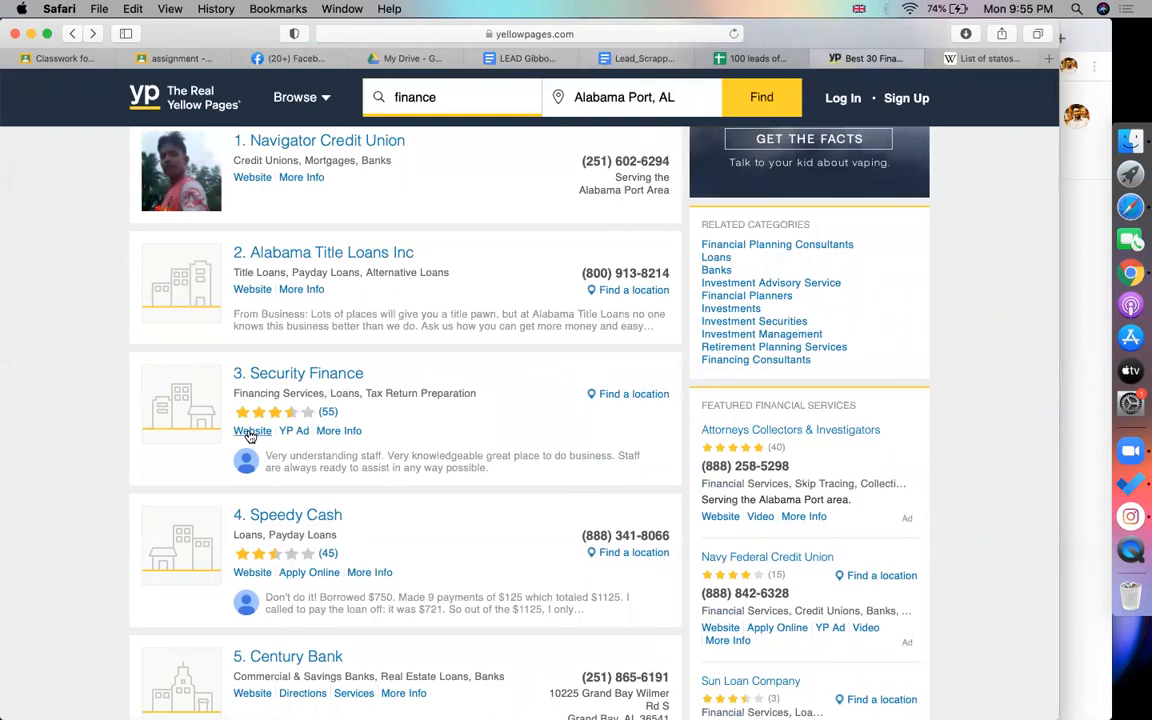
pyautogui.rightClick(250, 436)
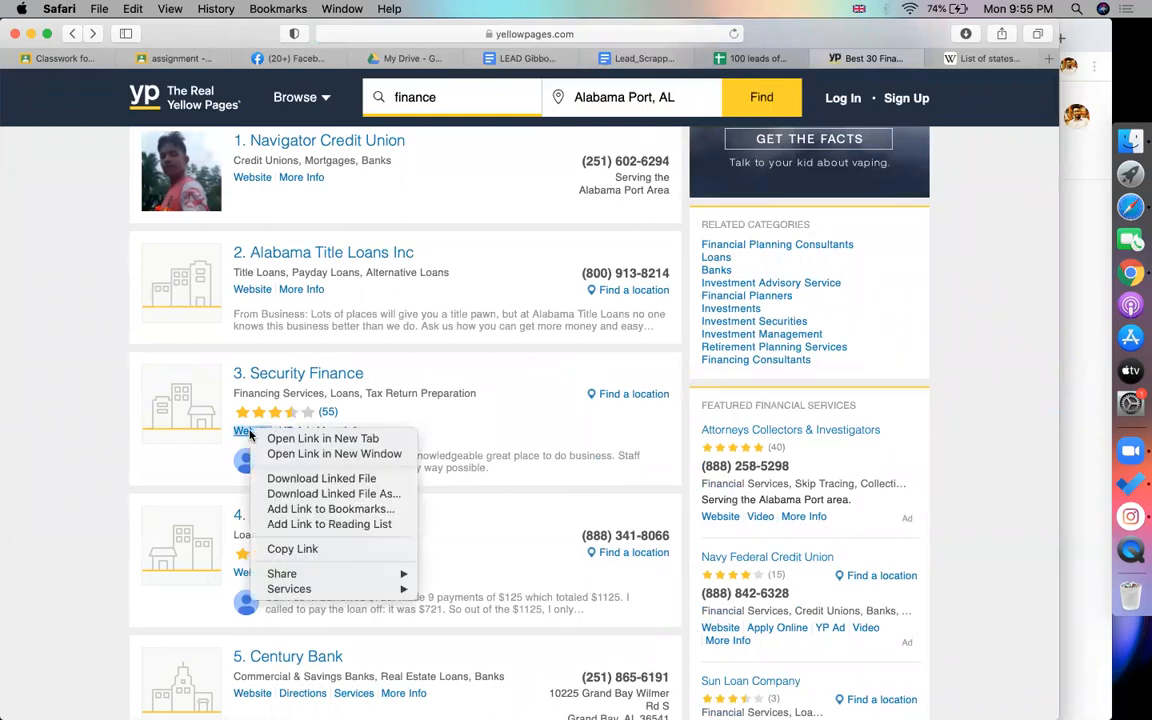
pyautogui.click(305, 548)
pyautogui.press('super+Tab')
pyautogui.moveTo(298, 115); pyautogui.dragTo(789, 118)
pyautogui.press('super+v')
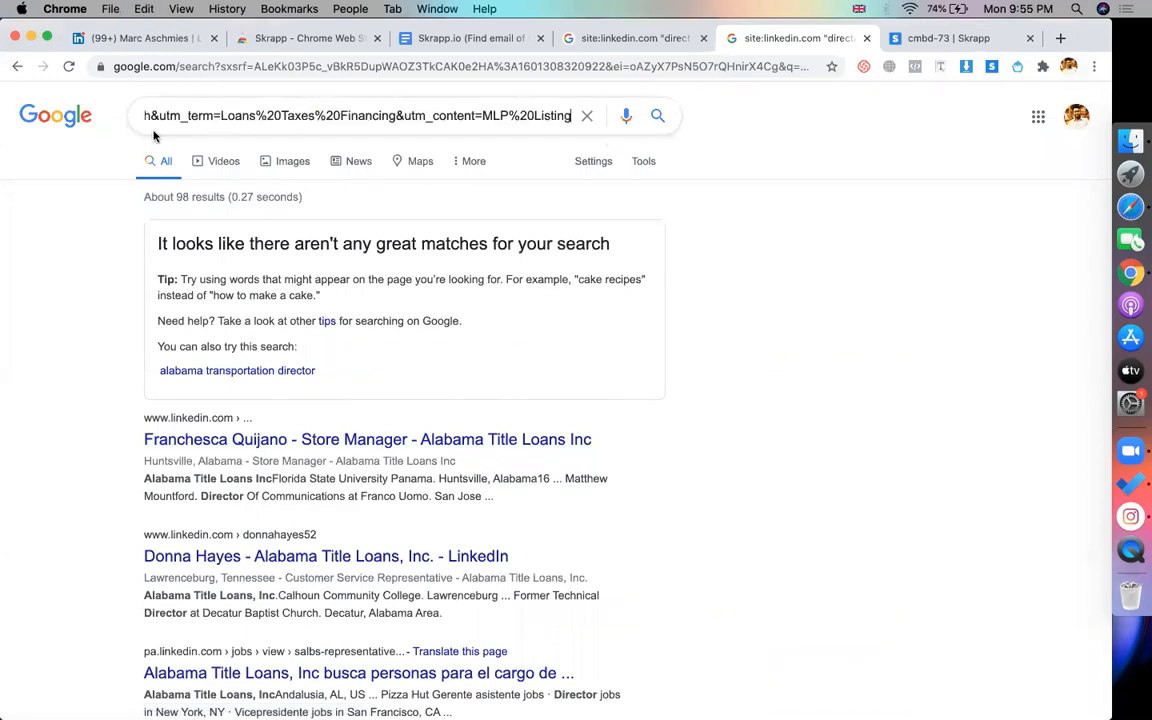
pyautogui.press('super+z')
pyautogui.press('super+Tab')
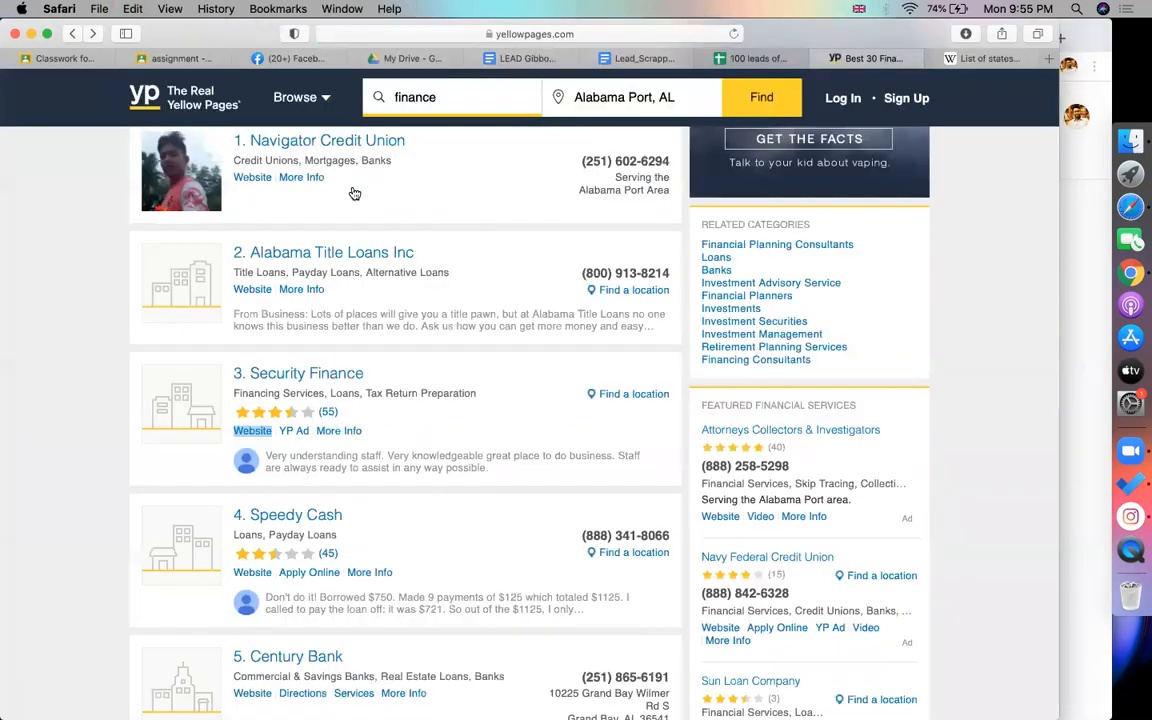
# Open the Security Finance listing and try its website link in the query again, then undo it
pyautogui.click(284, 379)
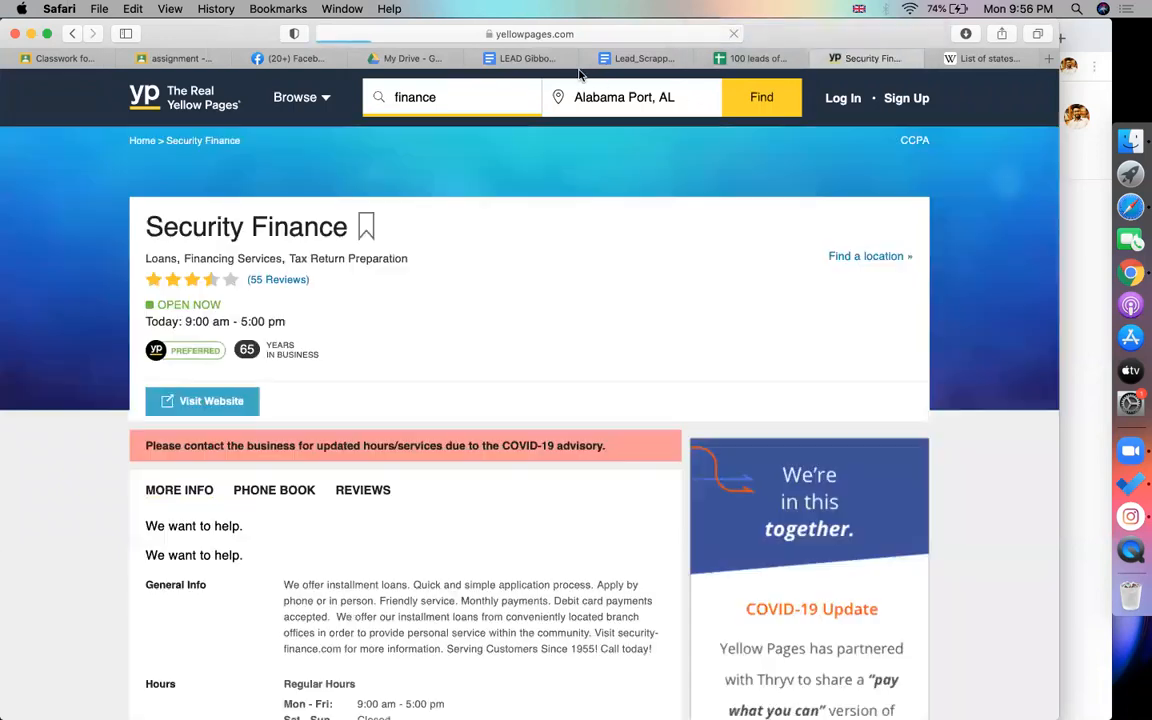
pyautogui.rightClick(206, 398)
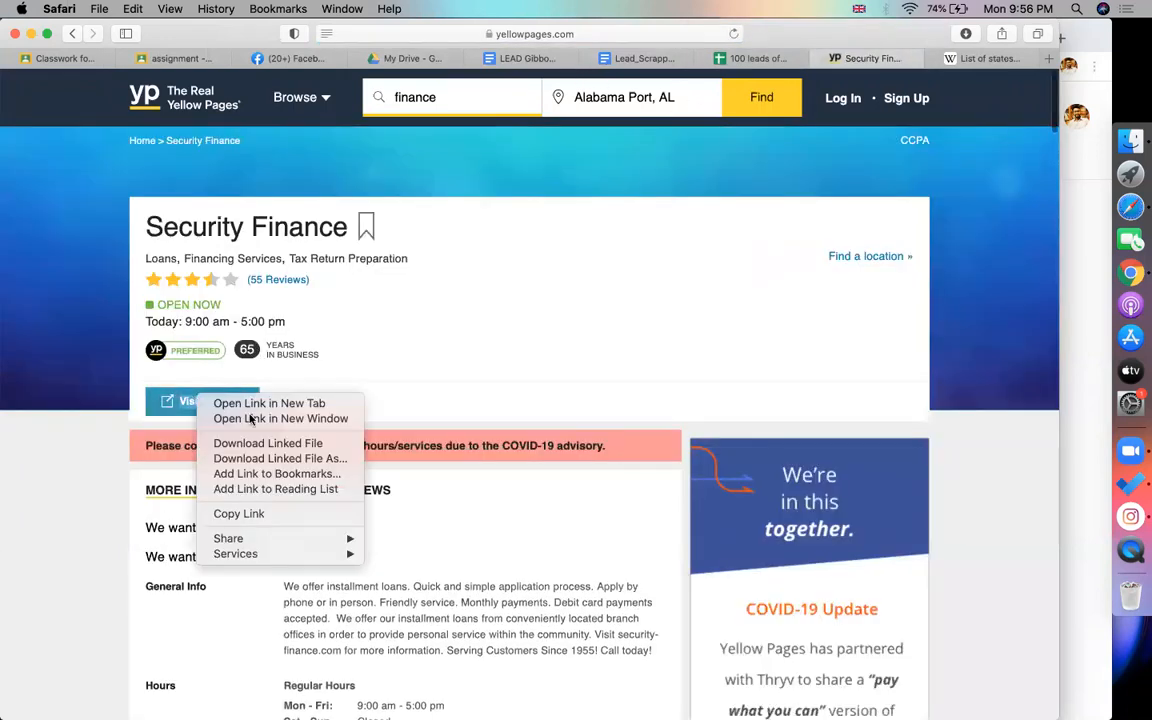
pyautogui.click(237, 514)
pyautogui.press('super+Tab')
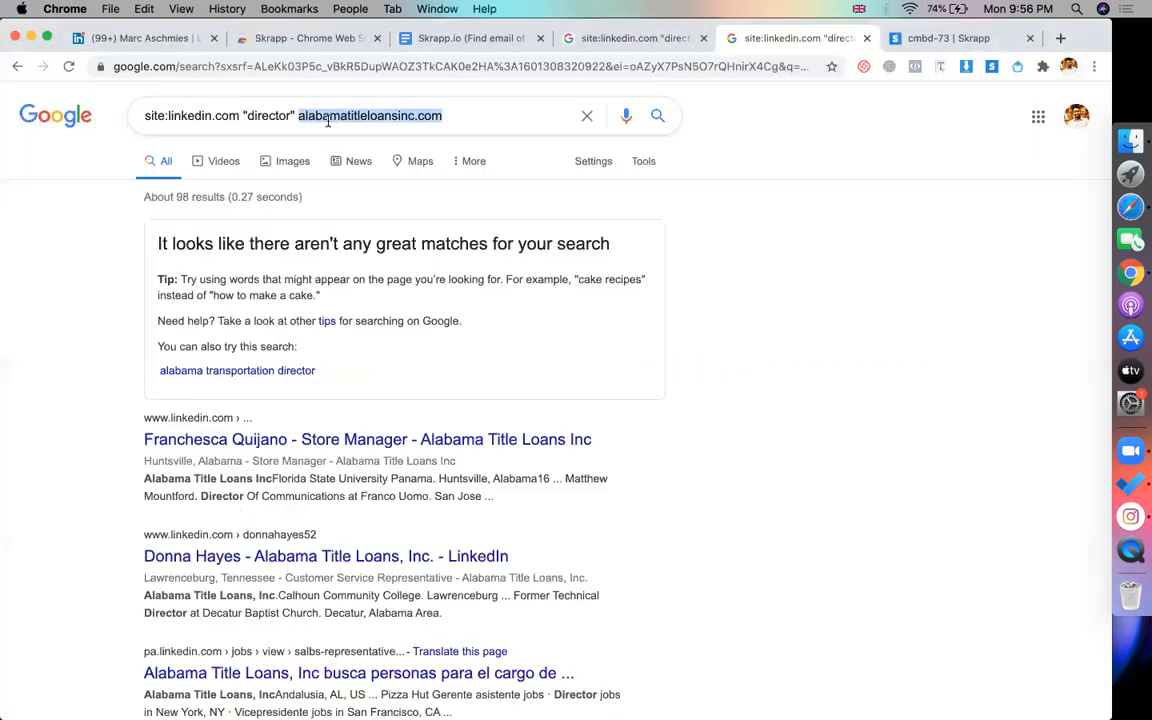
pyautogui.press('super+v')
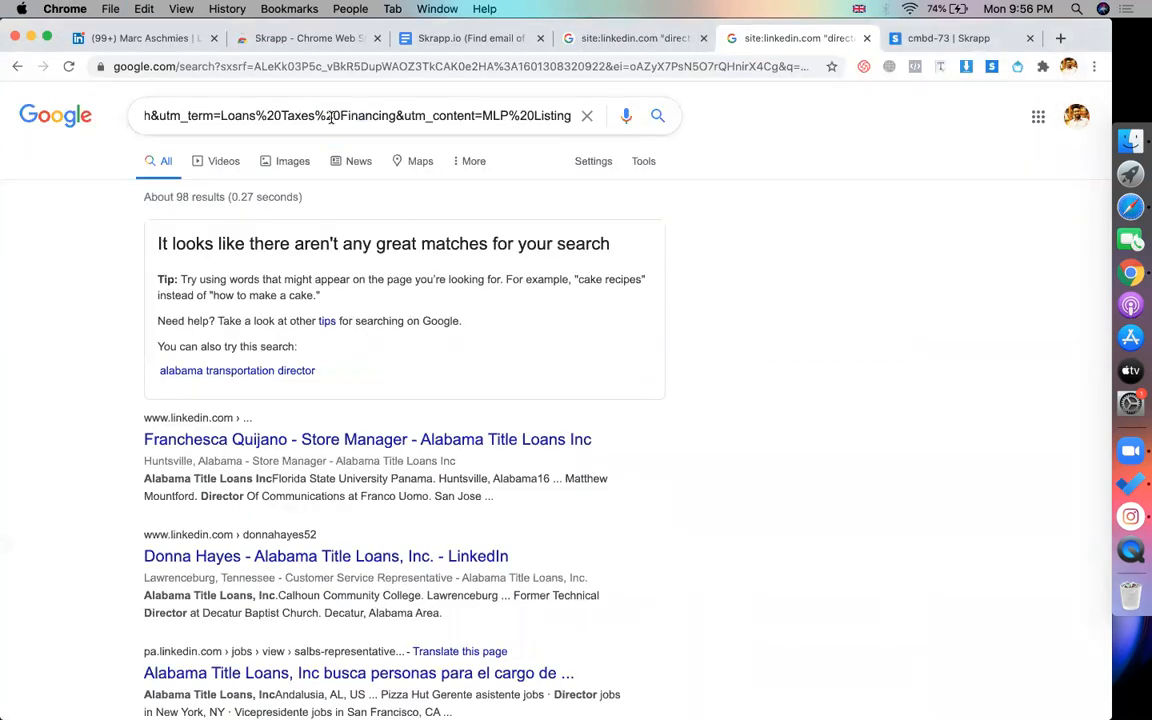
pyautogui.press('super+z')
pyautogui.press('super+Tab')
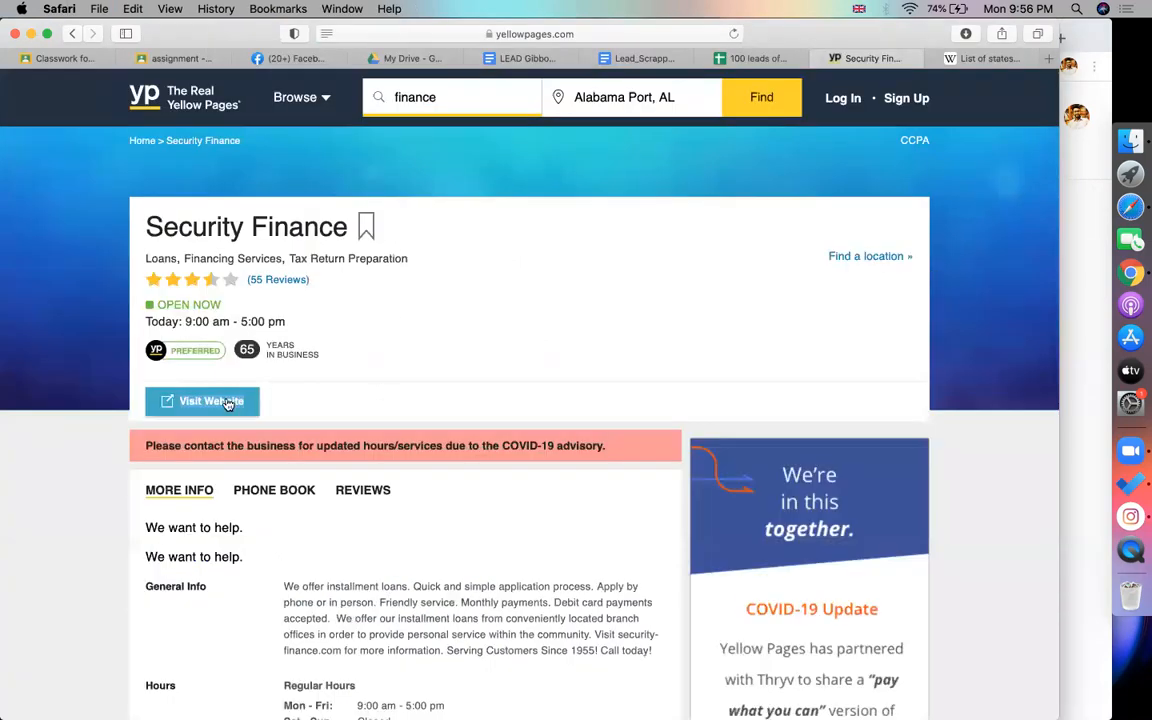
# Open Security Finance's website and put its domain securityfinance.com into the LinkedIn director query
pyautogui.click(231, 401)
pyautogui.click(648, 34)
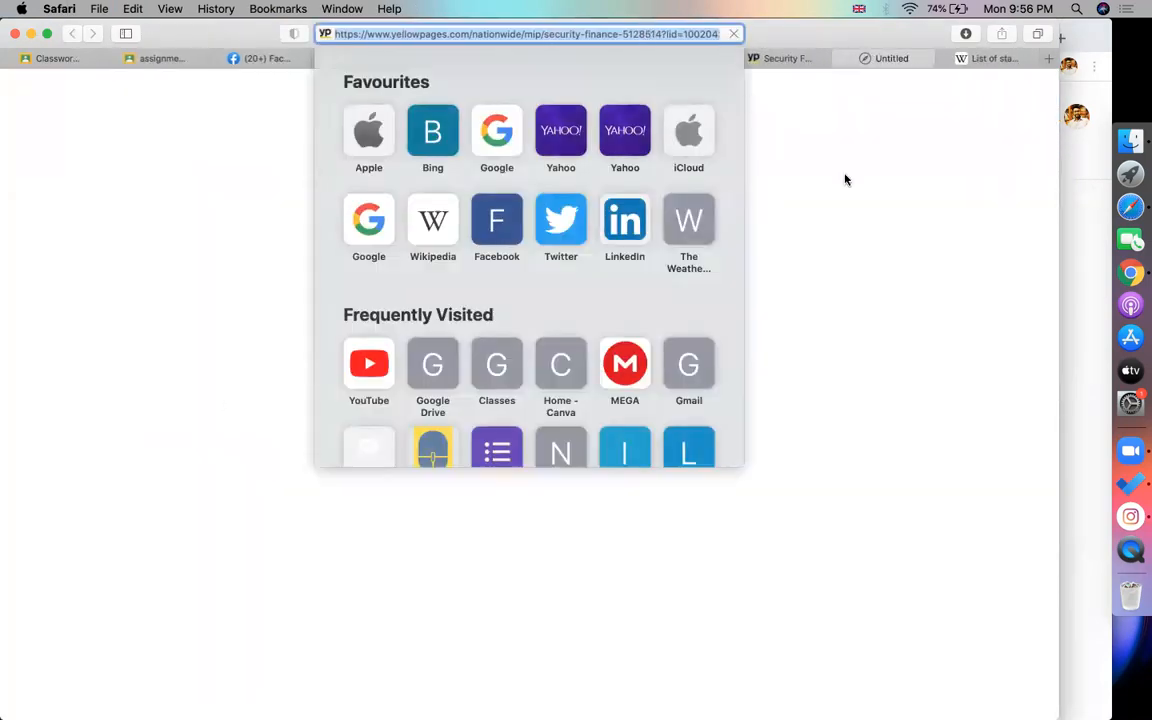
pyautogui.click(932, 140)
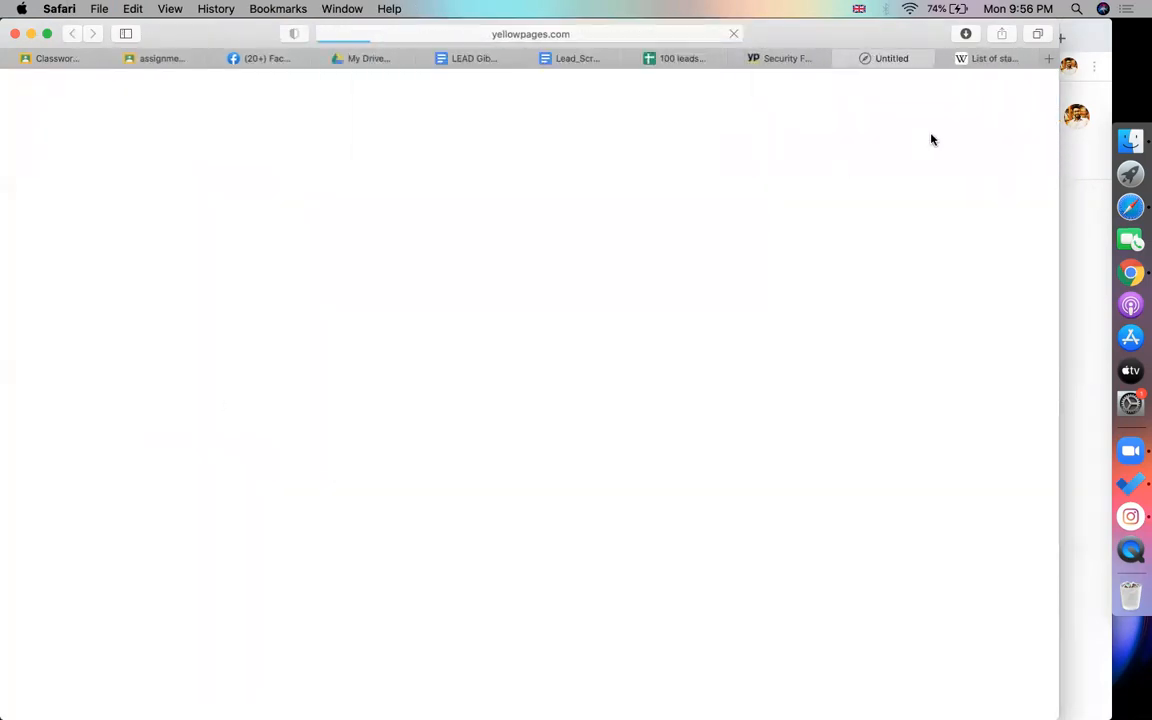
pyautogui.click(946, 60)
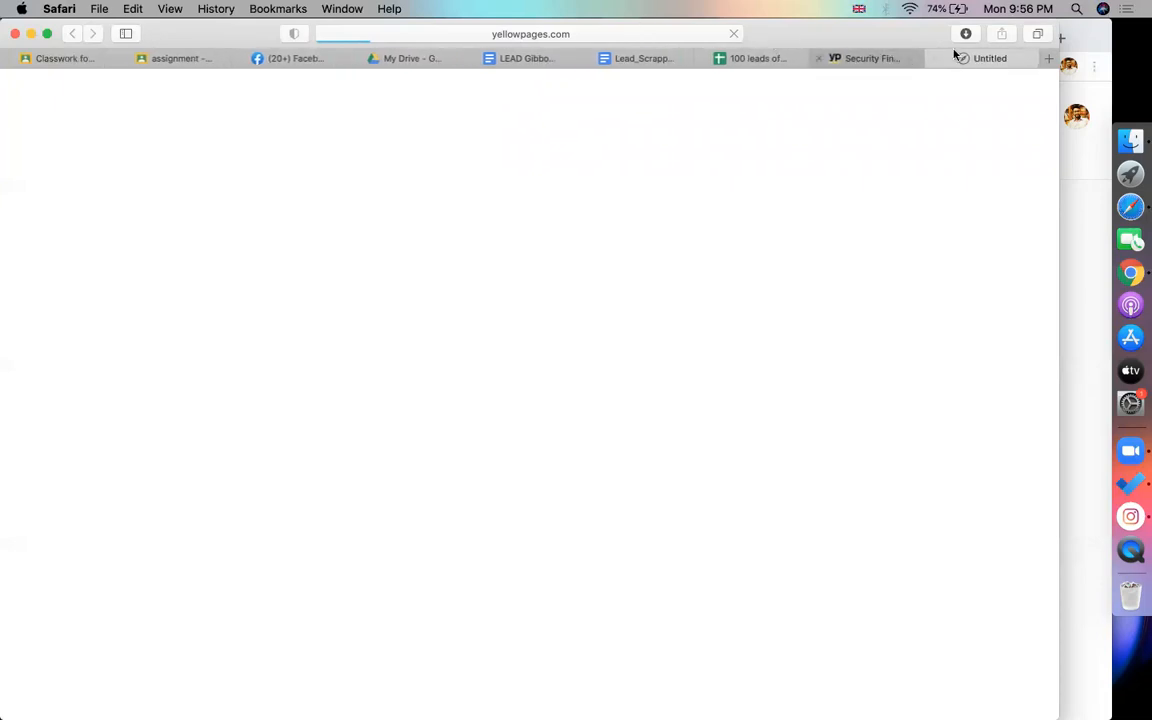
pyautogui.click(616, 38)
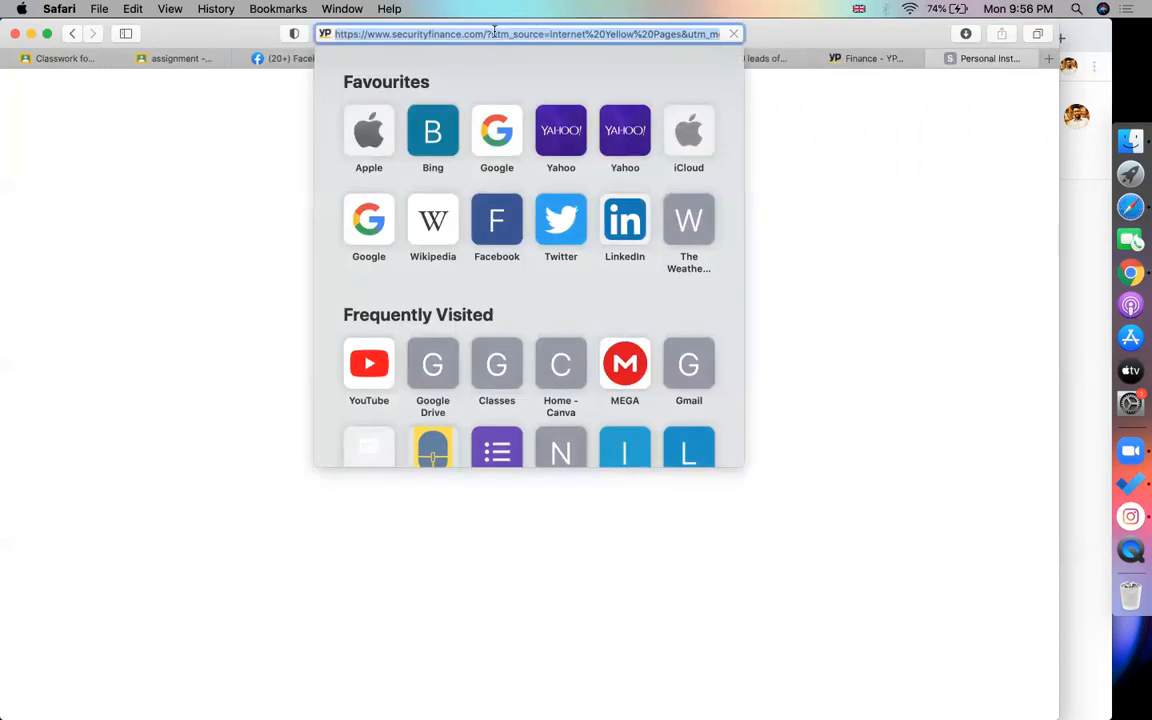
pyautogui.click(414, 34)
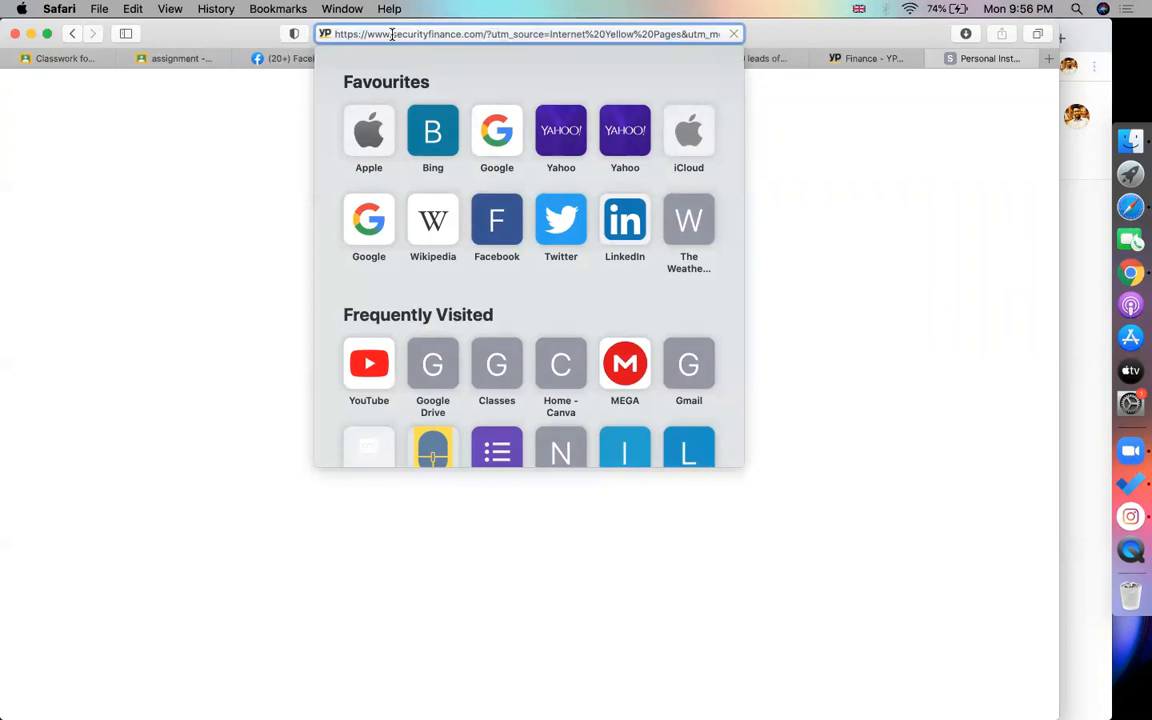
pyautogui.moveTo(392, 34); pyautogui.dragTo(482, 34)
pyautogui.press('super+c')
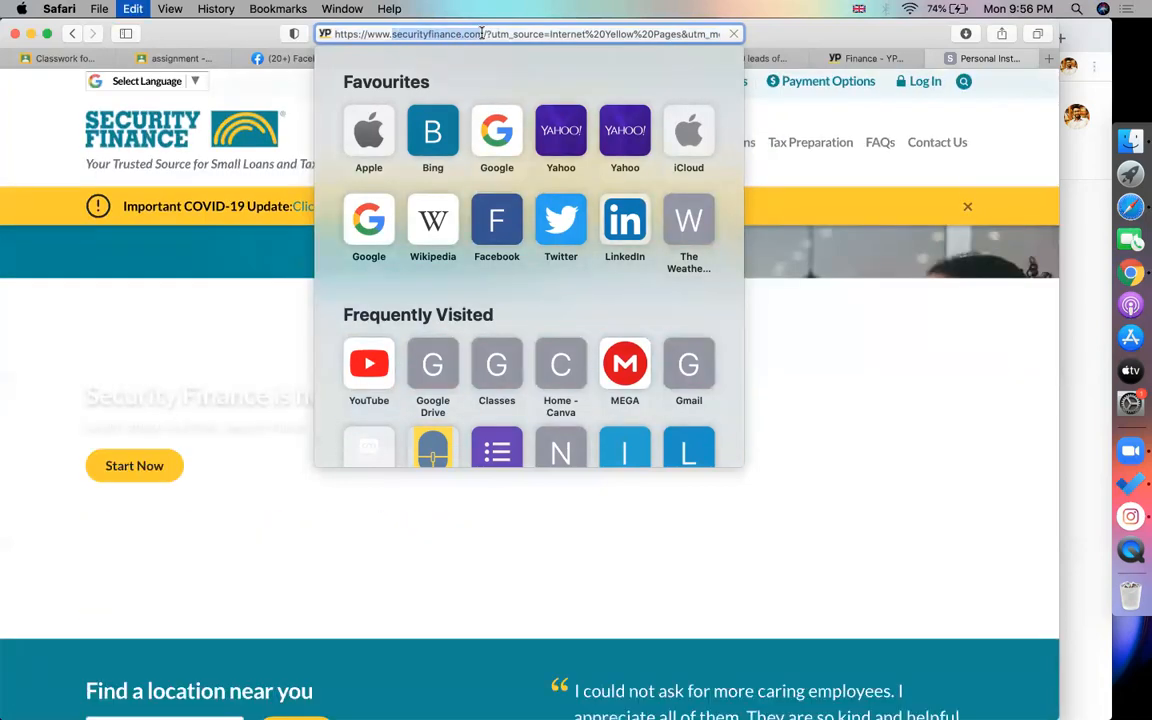
pyautogui.press('super+Tab')
pyautogui.press('super+v')
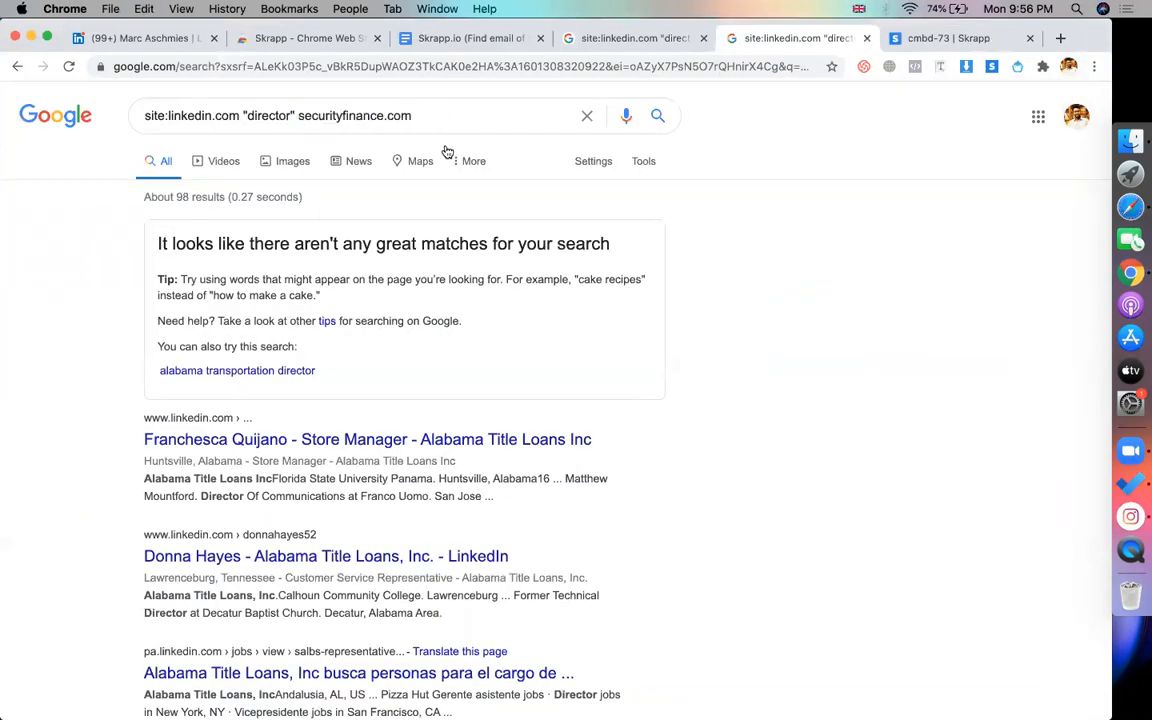
# Search LinkedIn directors at securityfinance.com, save the audit director to Skrapp's cmbd-73 list and copy their email
pyautogui.press('Return')
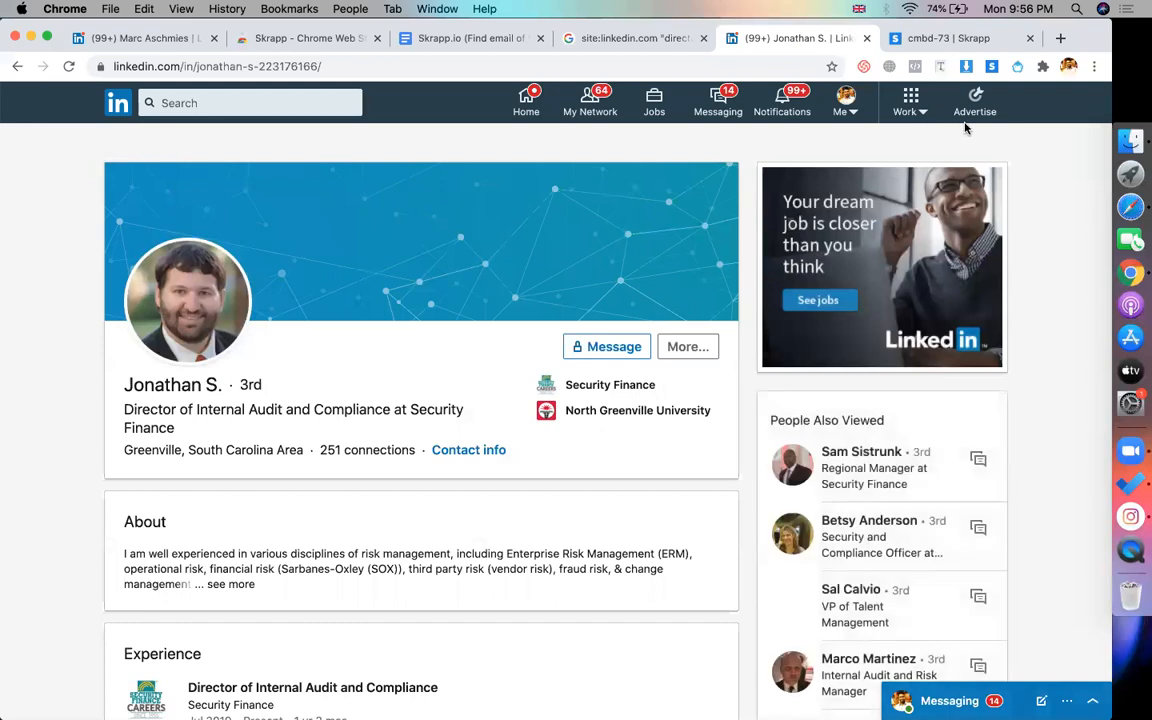
pyautogui.click(990, 68)
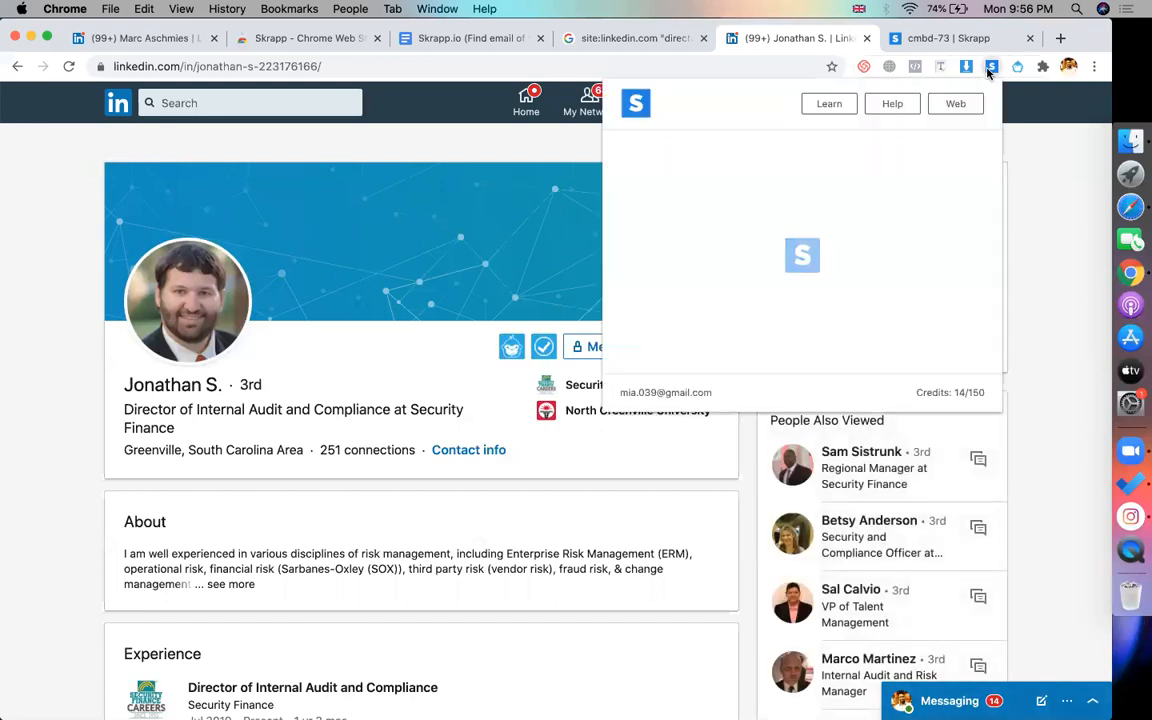
pyautogui.click(975, 317)
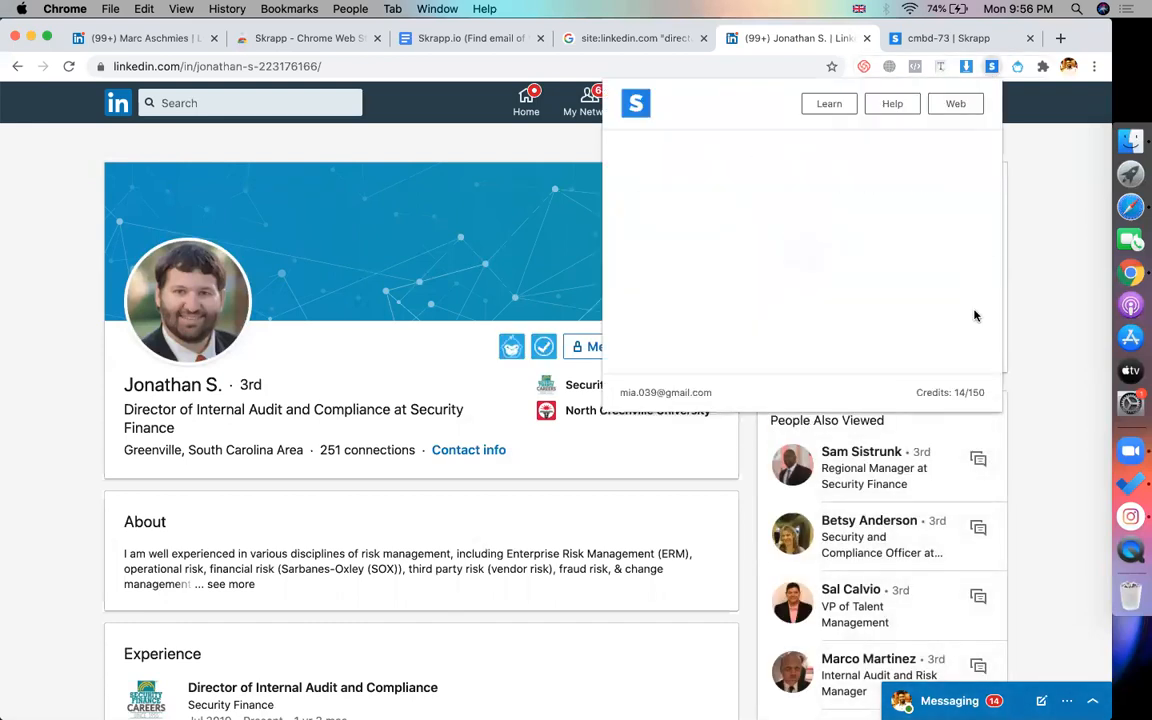
pyautogui.click(931, 42)
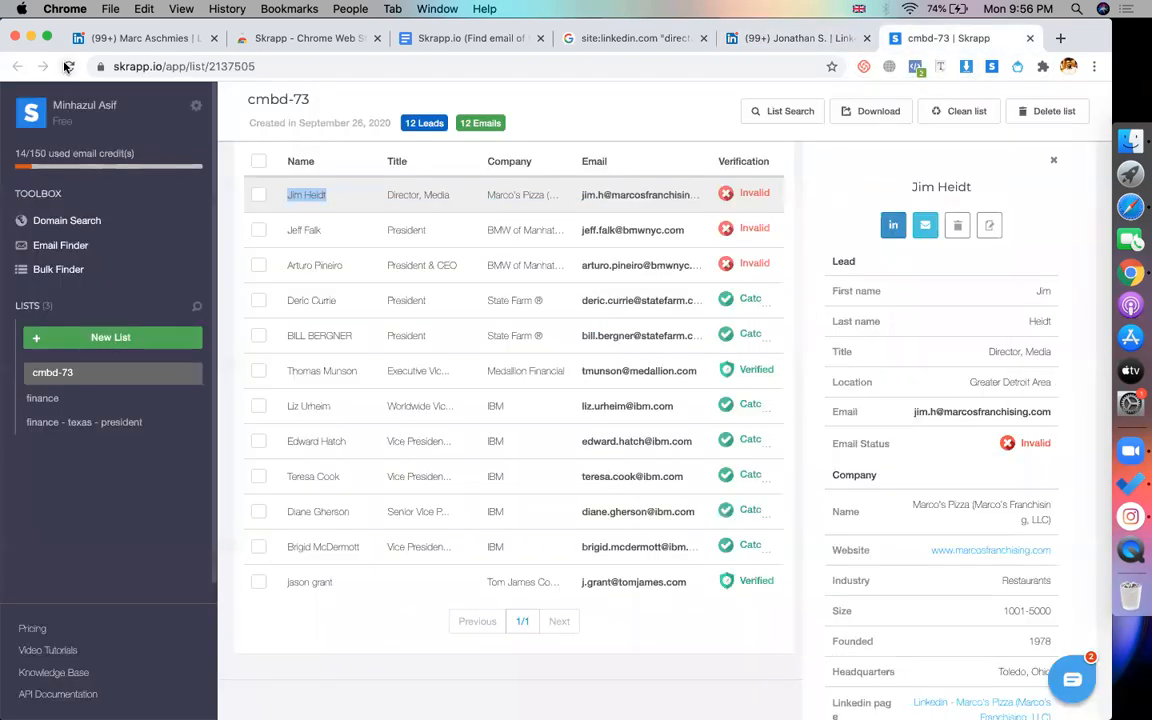
pyautogui.click(64, 64)
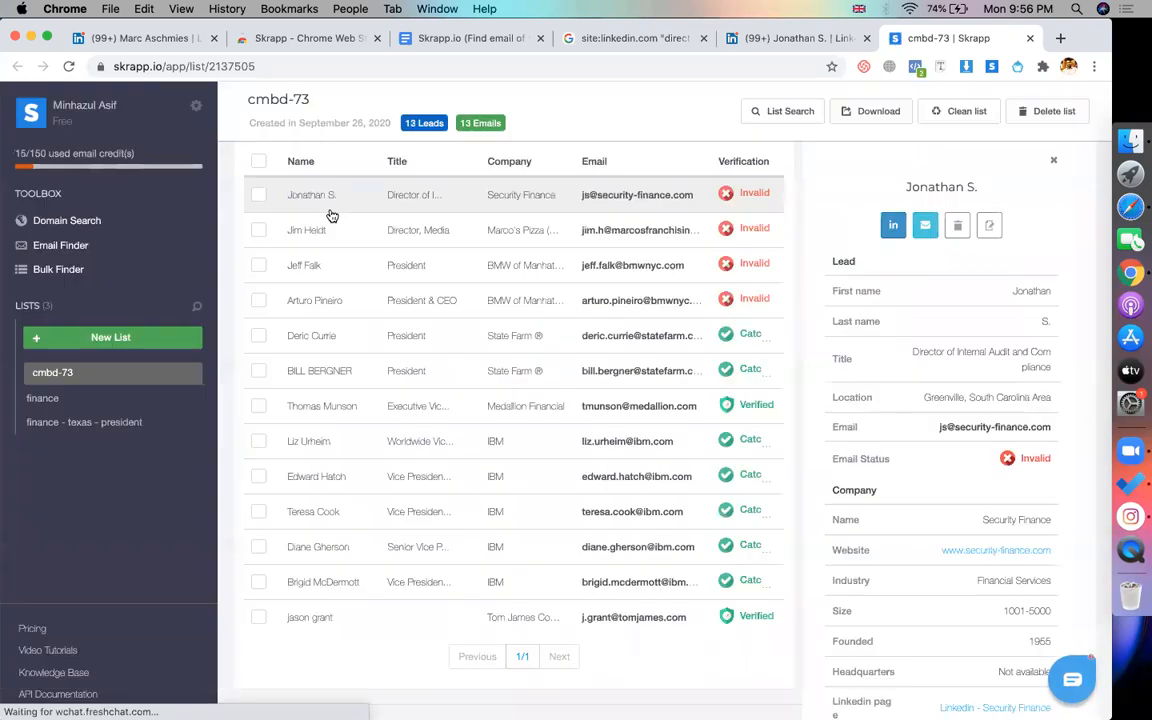
pyautogui.moveTo(704, 203); pyautogui.dragTo(575, 203)
pyautogui.press('super+Tab')
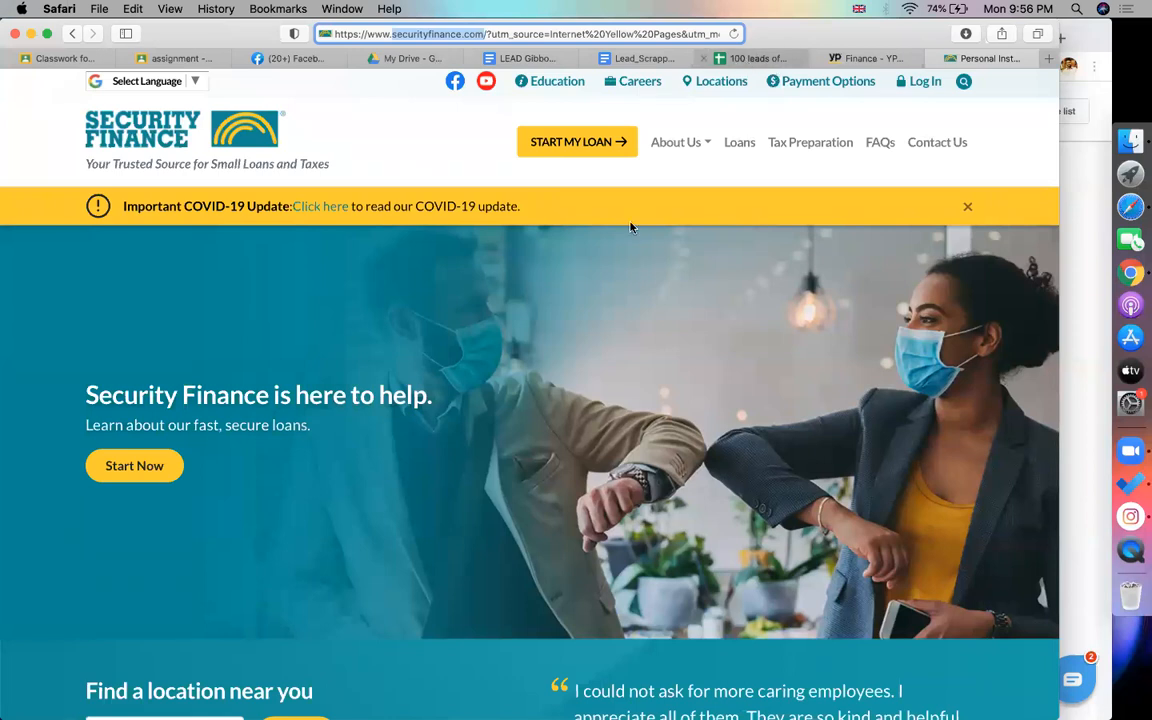
# Paste the audit director's email into G3 on Sheet1 of the 100 leads spreadsheet
pyautogui.click(757, 58)
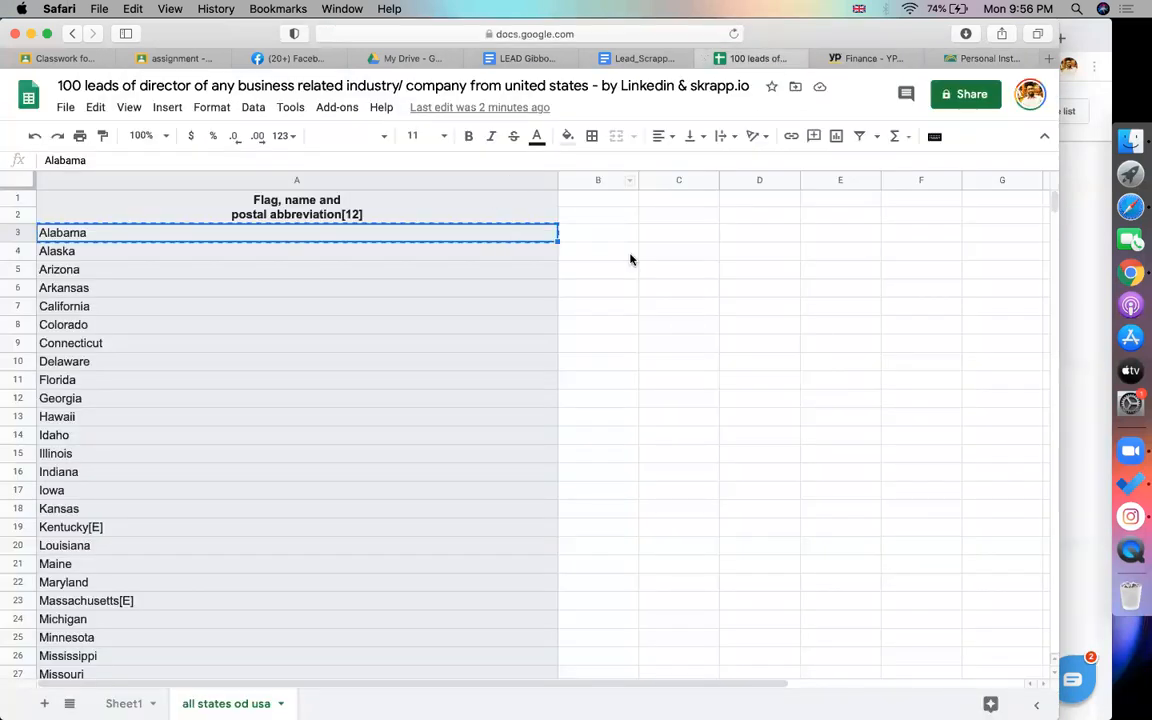
pyautogui.click(125, 704)
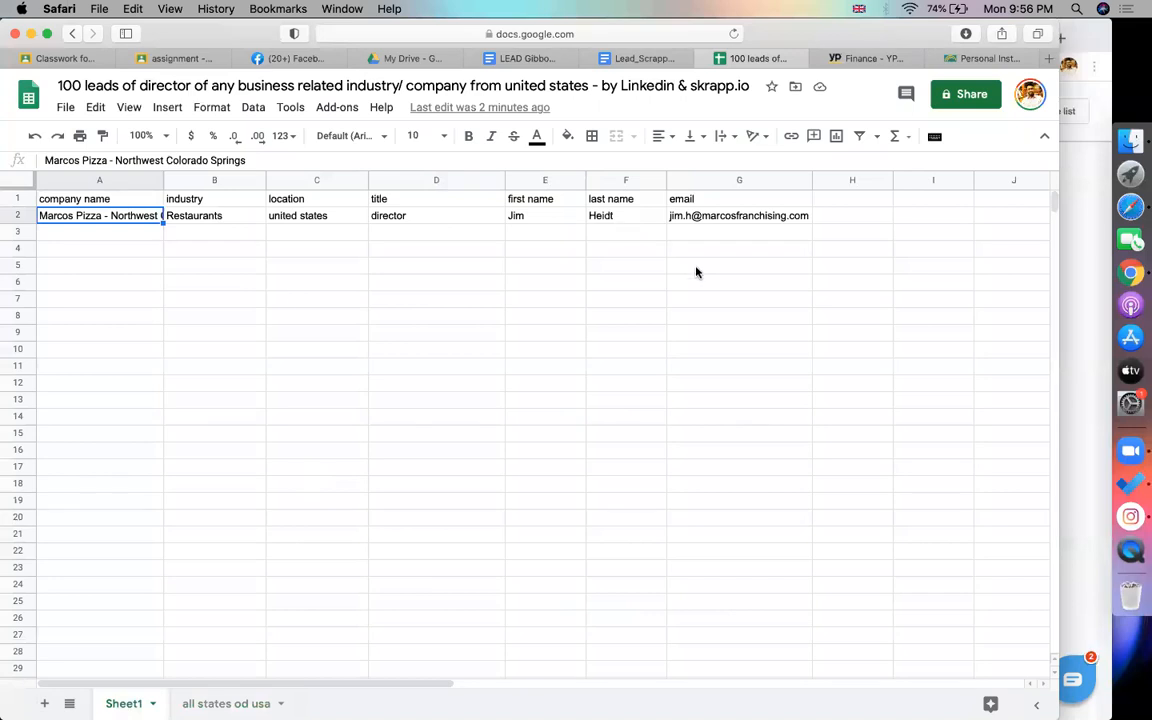
pyautogui.click(693, 229)
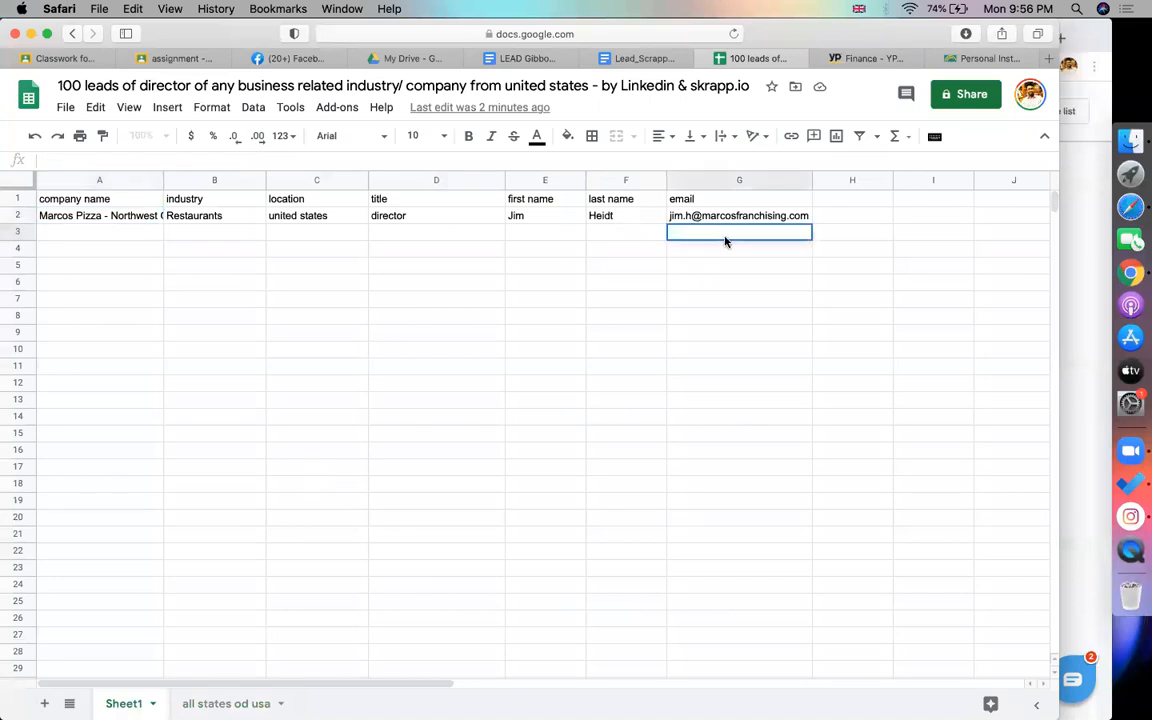
pyautogui.press('super+v')
pyautogui.click(98, 234)
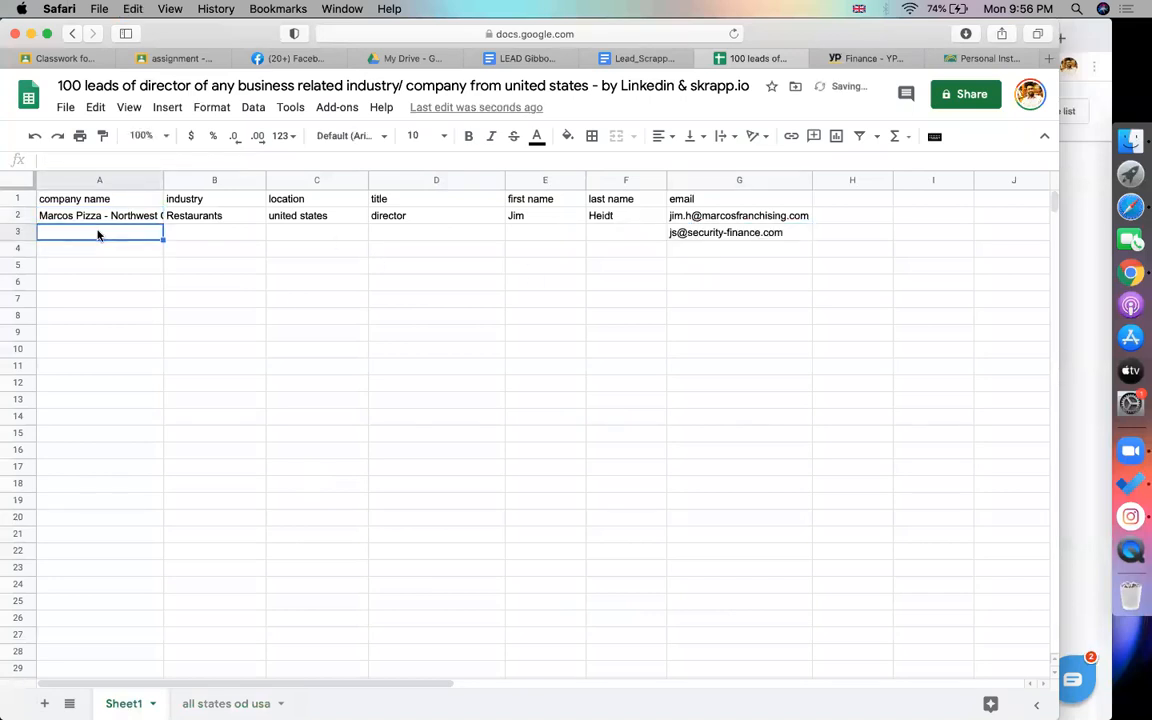
# Fill C3 with the listing's location, Alabama Port, AL
pyautogui.click(214, 233)
pyautogui.click(296, 237)
pyautogui.click(330, 218)
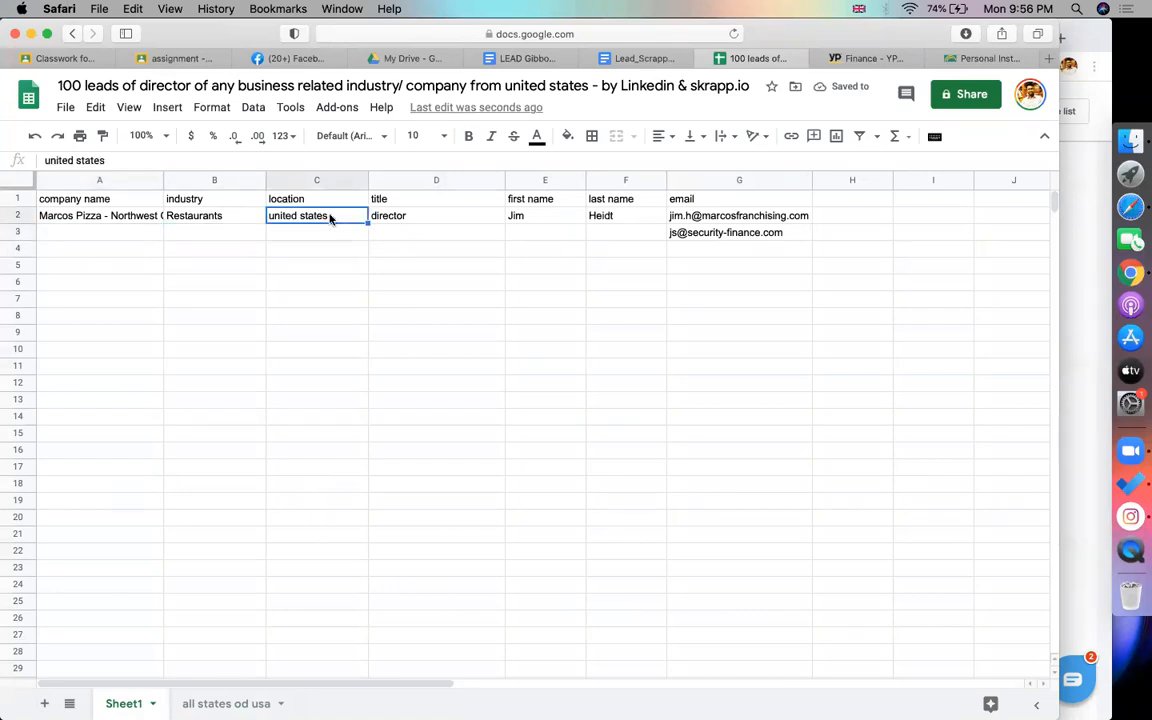
pyautogui.click(335, 235)
pyautogui.write('alam')
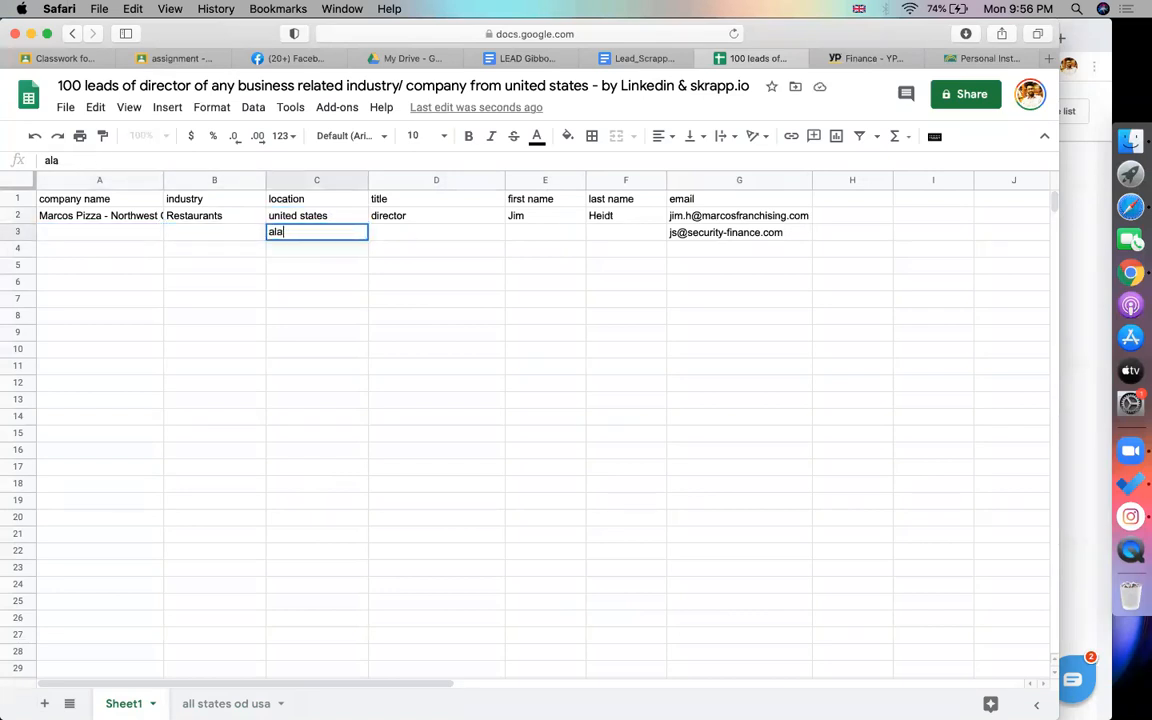
pyautogui.click(860, 58)
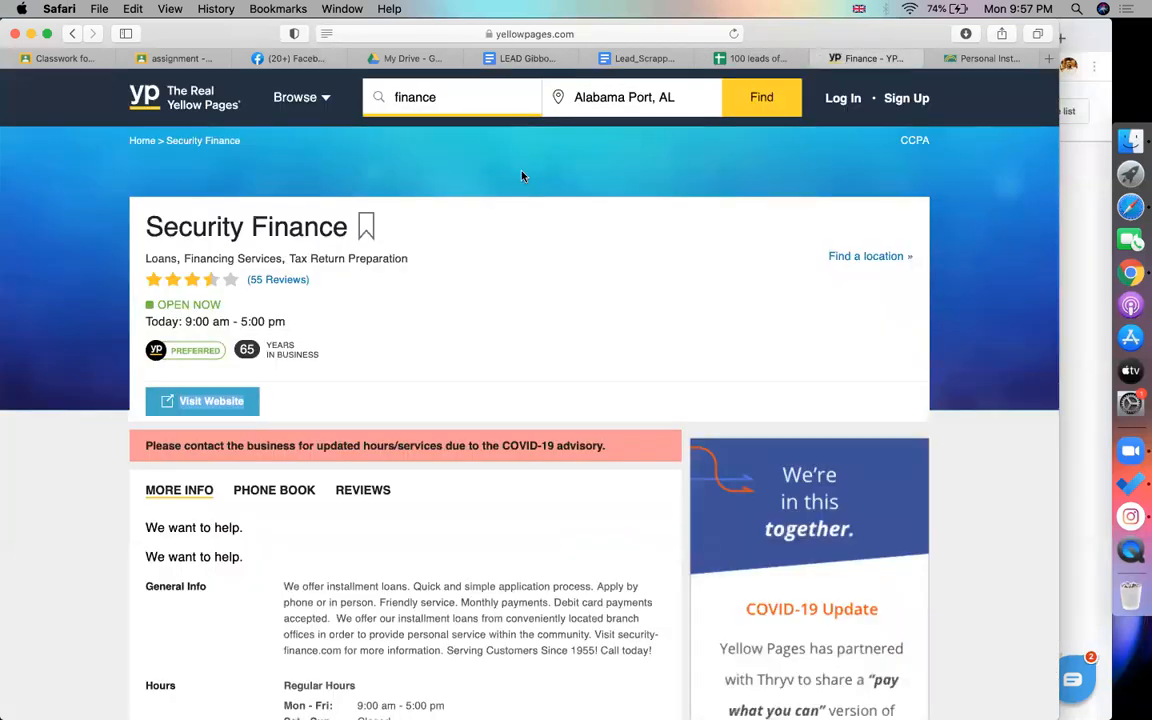
pyautogui.doubleClick(616, 100)
pyautogui.press('super+c')
pyautogui.click(750, 58)
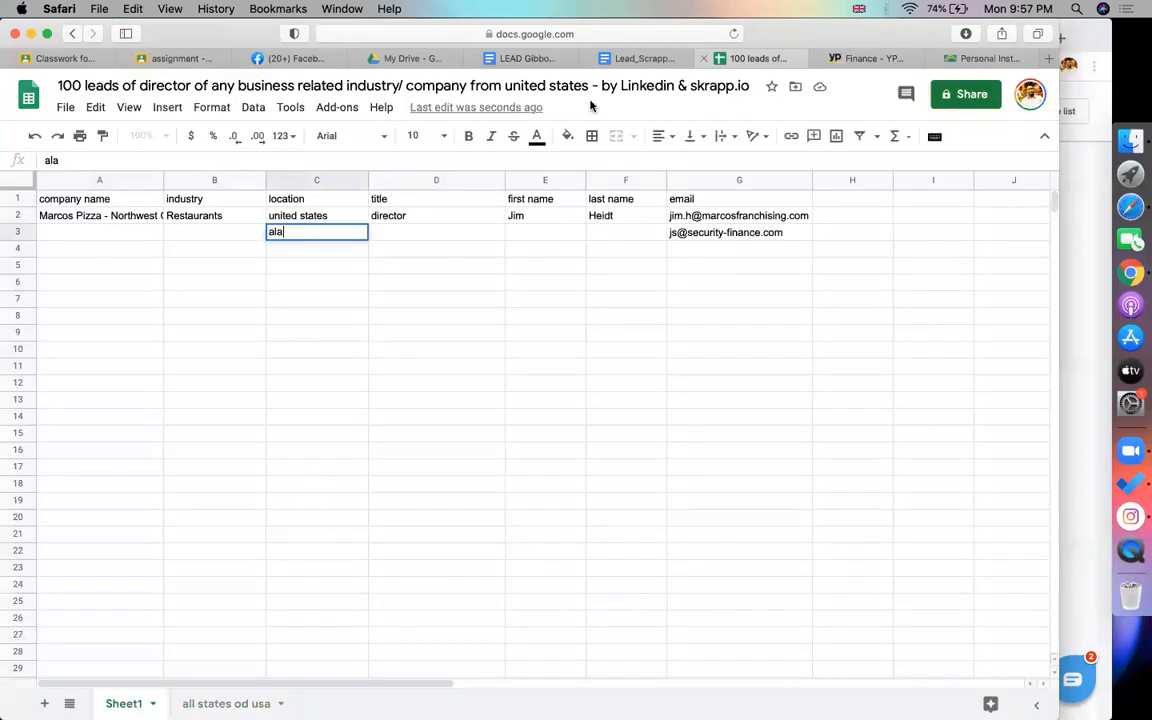
pyautogui.doubleClick(316, 231)
pyautogui.press('super+v')
pyautogui.click(229, 236)
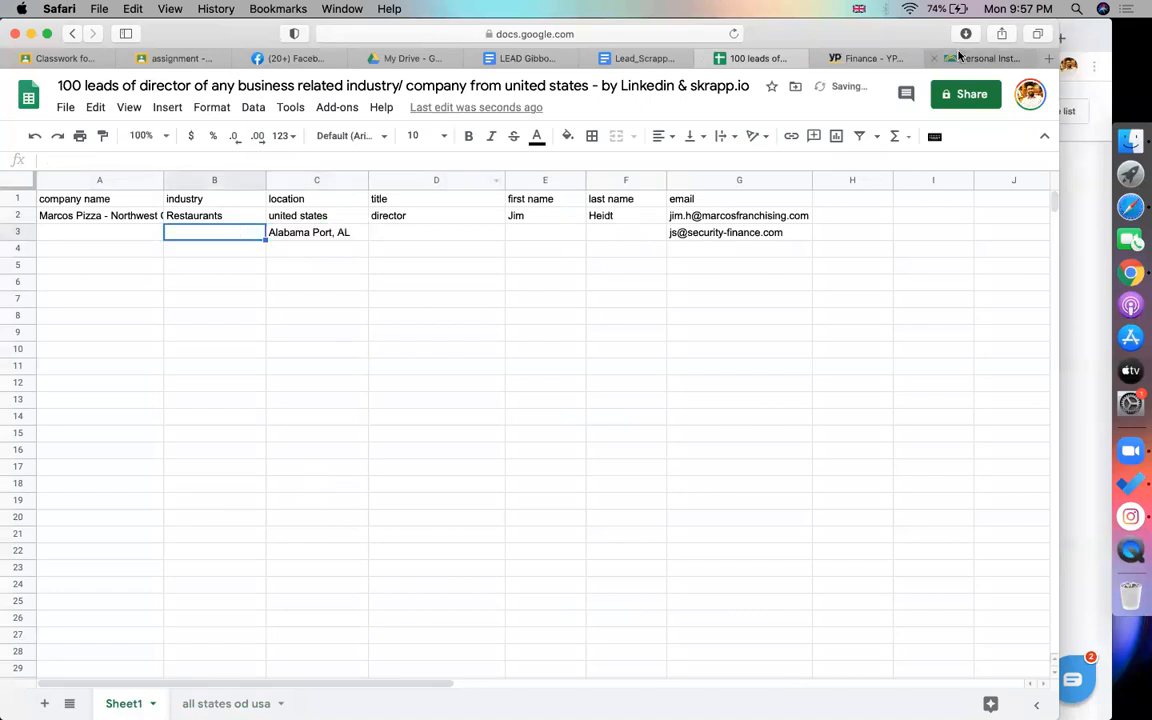
# Enter the search term finance as the industry in B3
pyautogui.click(866, 58)
pyautogui.doubleClick(508, 96)
pyautogui.press('super+c')
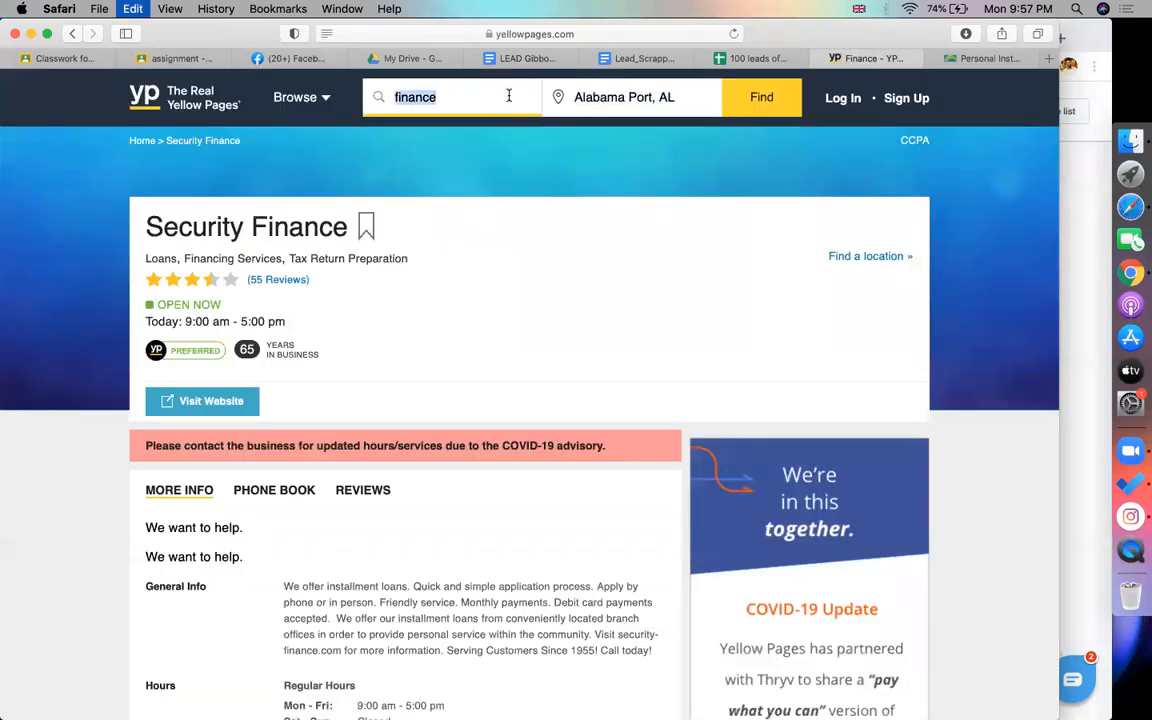
pyautogui.click(705, 57)
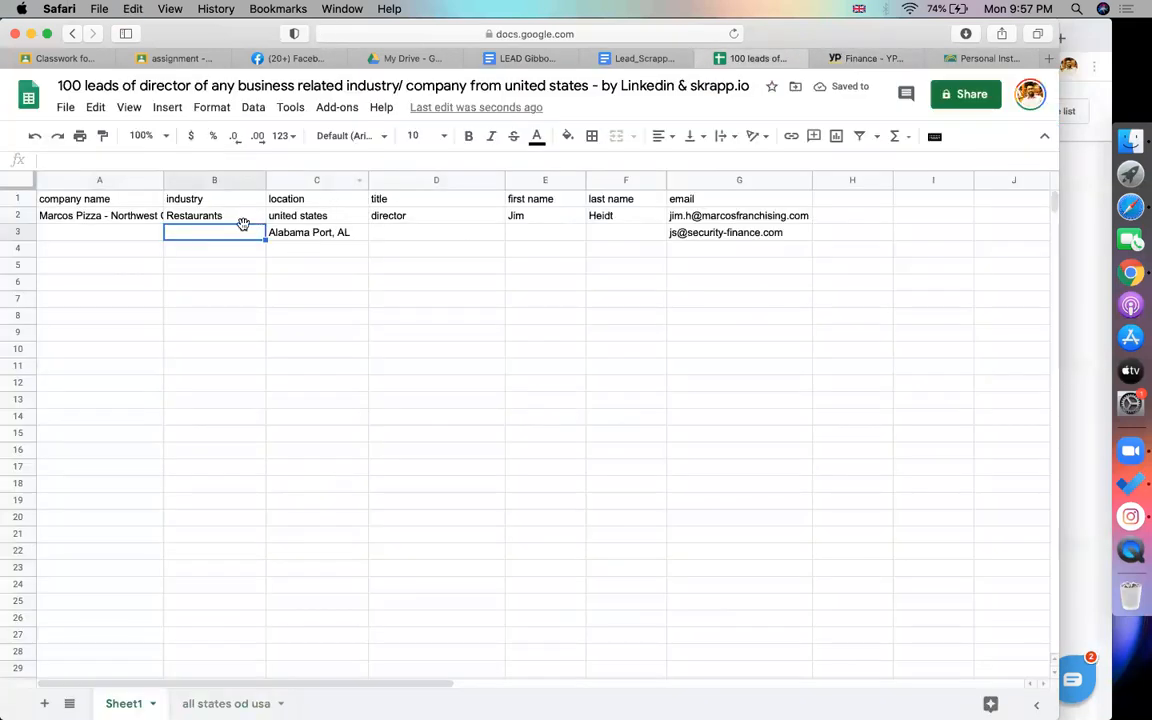
pyautogui.press('super+v')
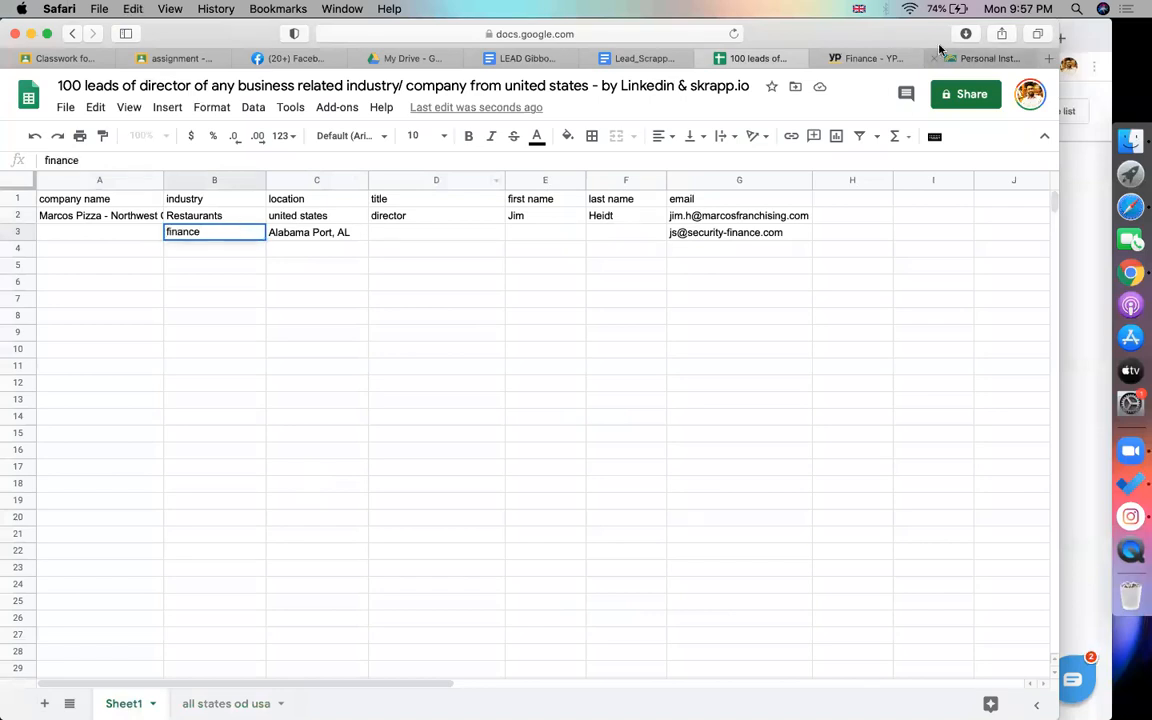
# Enter Security Finance as the company name in A3
pyautogui.click(870, 58)
pyautogui.tripleClick(231, 232)
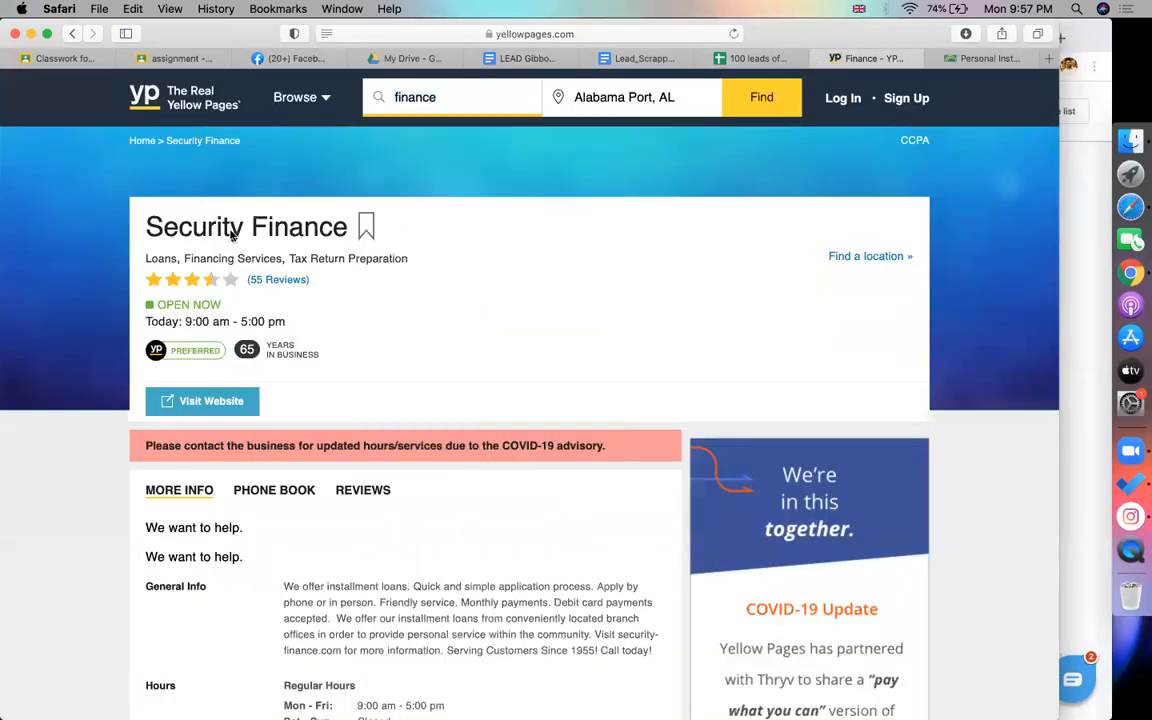
pyautogui.press('super+c')
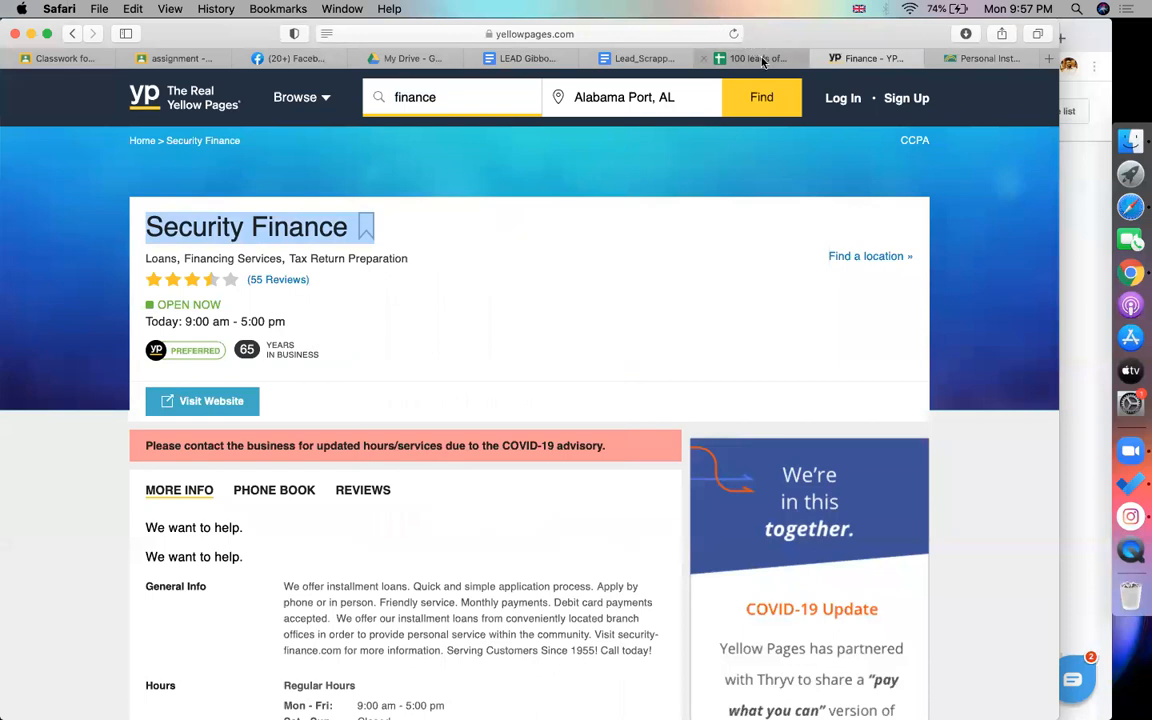
pyautogui.click(745, 58)
pyautogui.doubleClick(80, 233)
pyautogui.press('super+v')
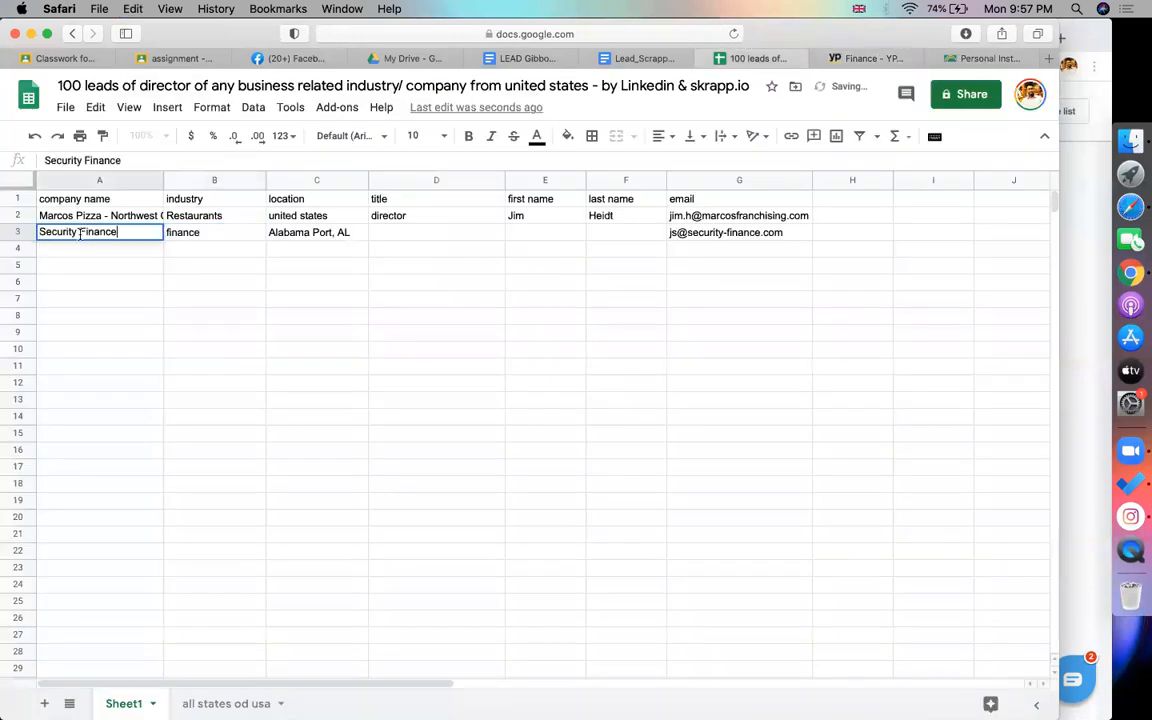
pyautogui.click(381, 246)
# Fill D3 with the contact's LinkedIn headline as their director title
pyautogui.click(413, 218)
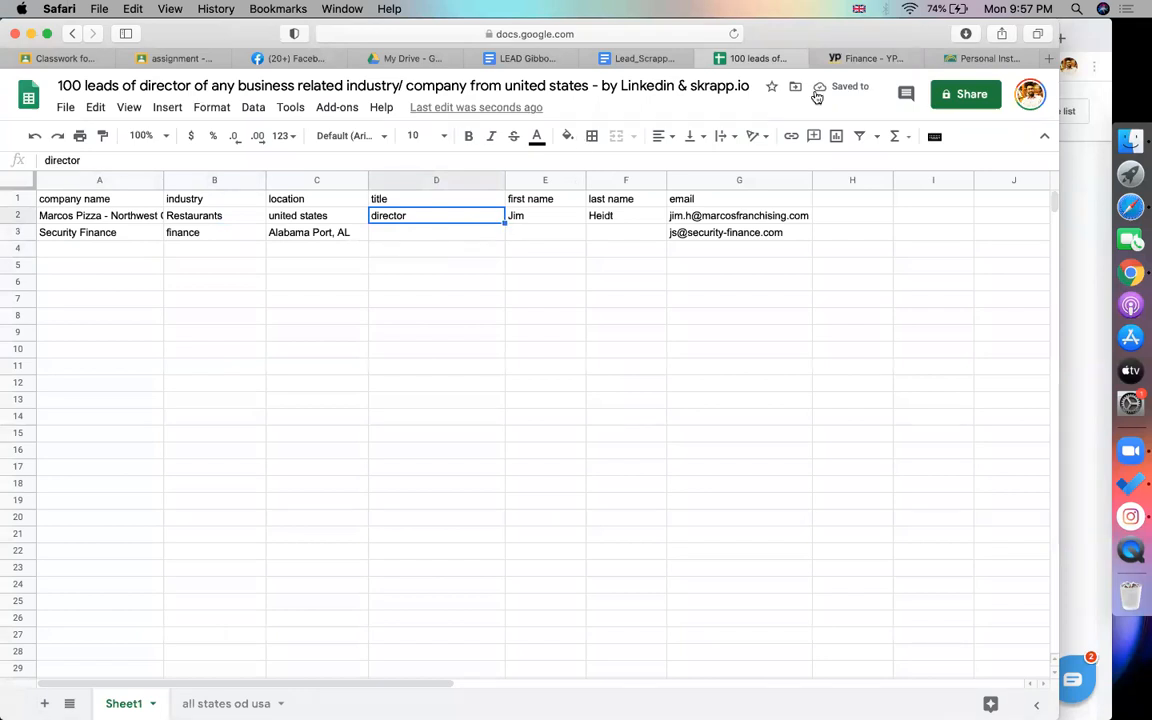
pyautogui.press('super+Tab')
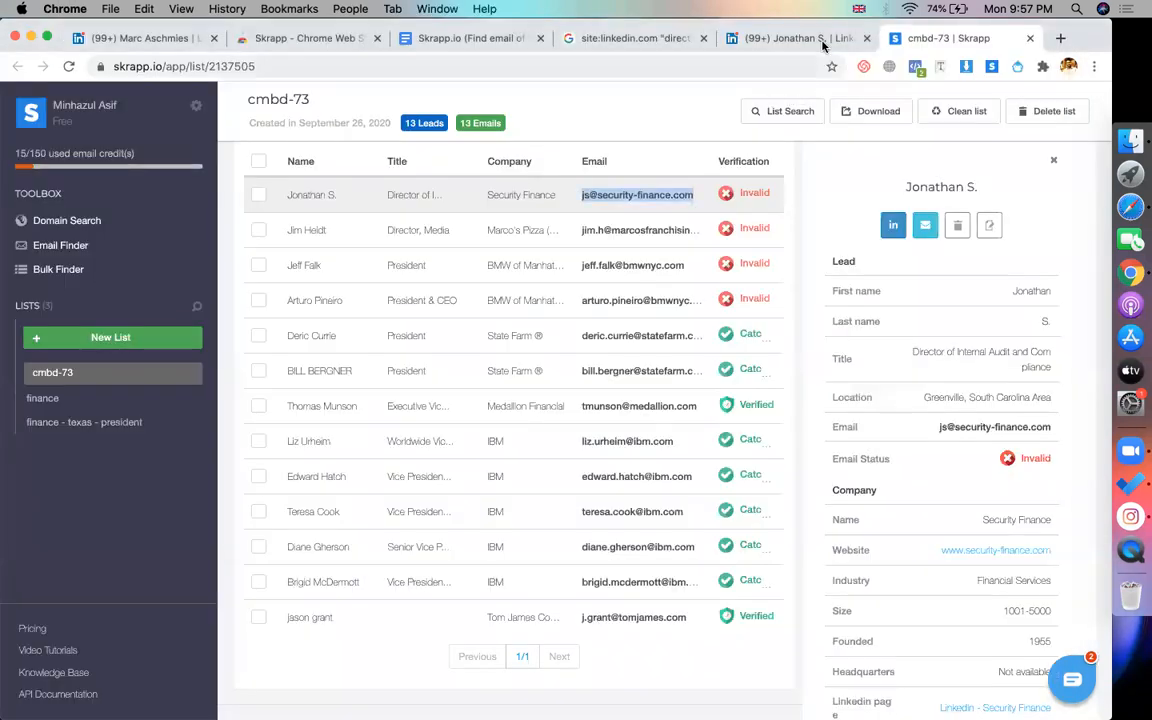
pyautogui.hotkey('ctrl', 'shift', 'Tab')
pyautogui.moveTo(120, 409)
pyautogui.mouseDown()
pyautogui.moveTo(184, 430)
pyautogui.moveTo(121, 405)
pyautogui.mouseUp()
pyautogui.click(176, 430)
pyautogui.press('super+c')
pyautogui.press('super+Tab')
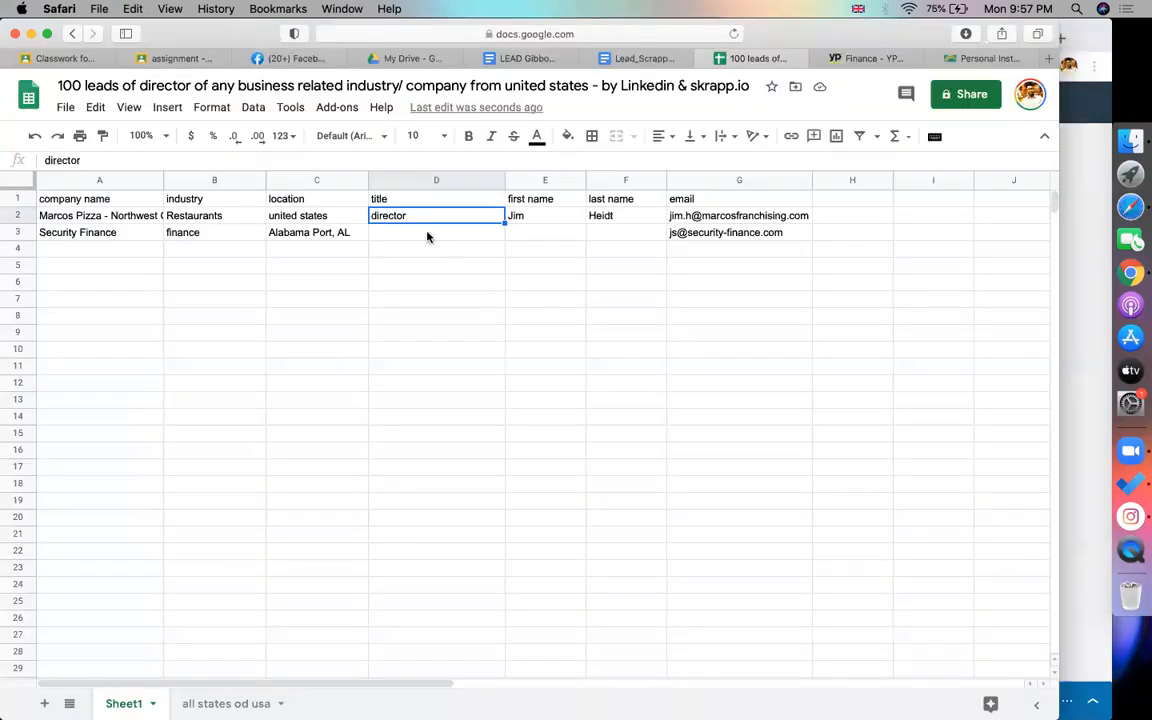
pyautogui.doubleClick(427, 233)
pyautogui.press('super+v')
pyautogui.press('BackSpace')
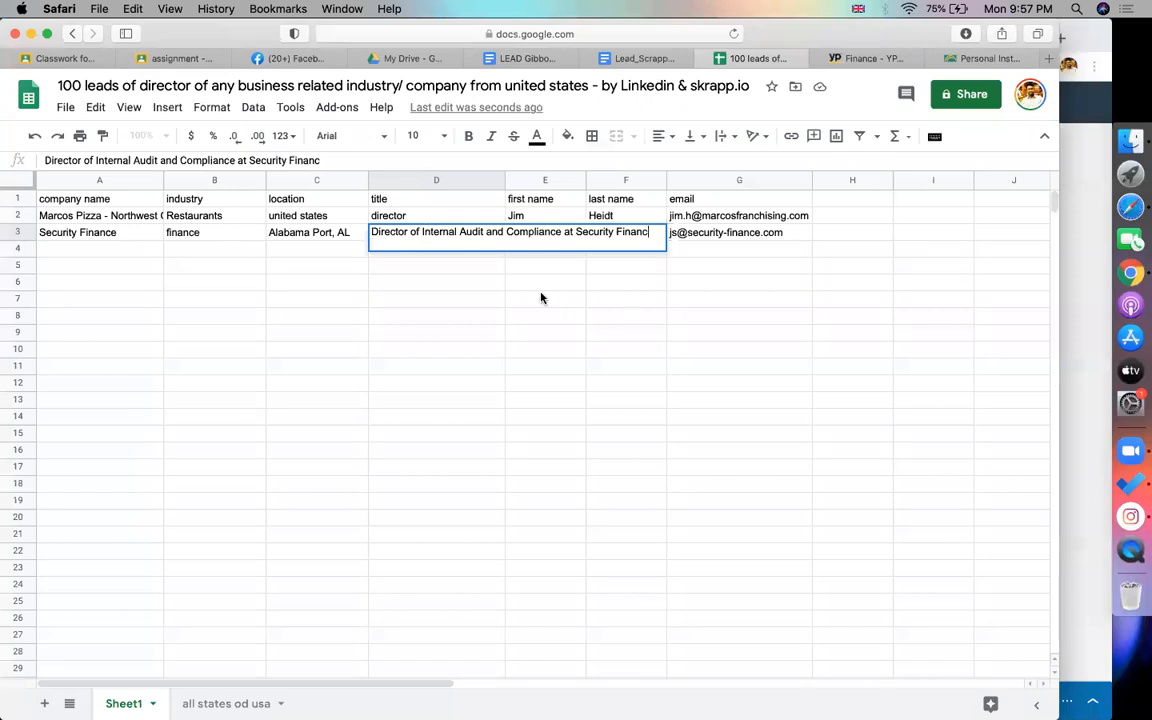
pyautogui.click(541, 296)
pyautogui.click(548, 232)
pyautogui.click(627, 233)
pyautogui.click(446, 265)
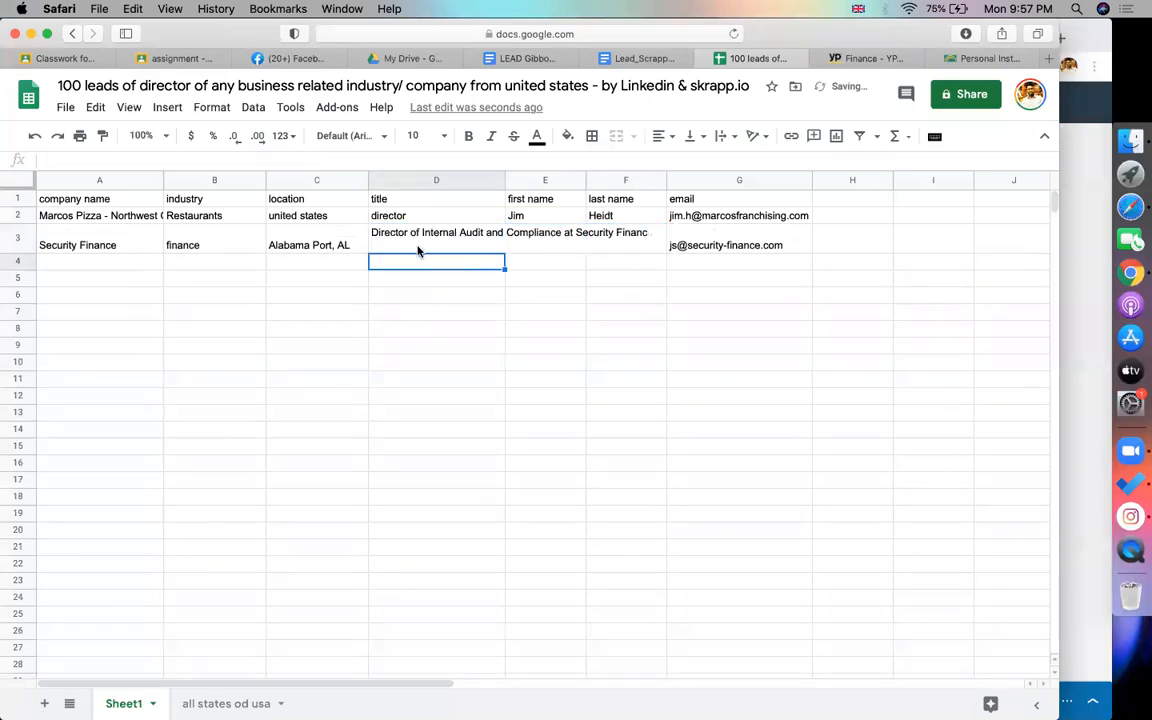
pyautogui.doubleClick(418, 250)
pyautogui.click(626, 323)
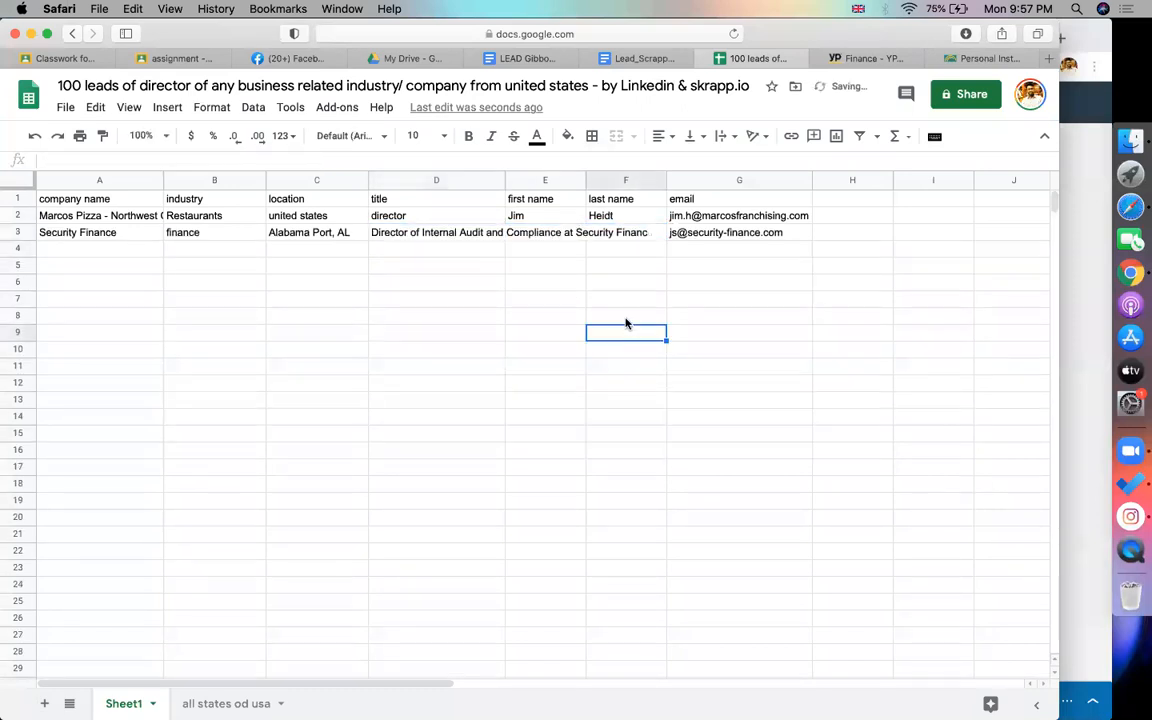
pyautogui.click(548, 233)
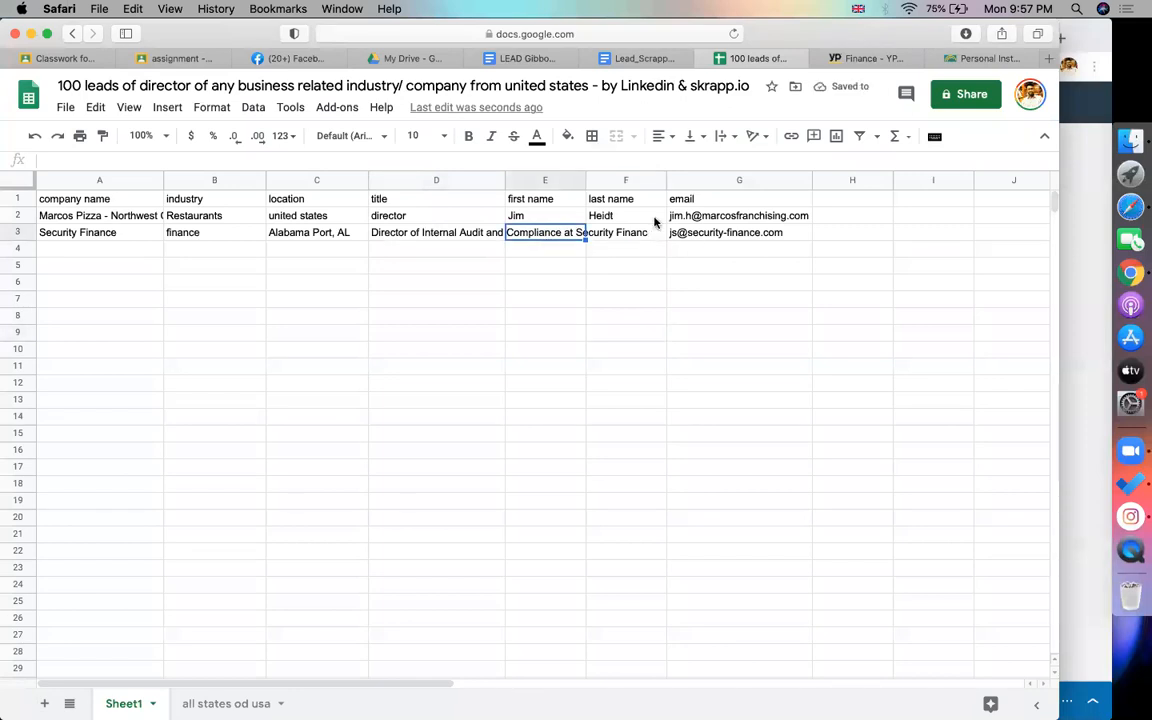
# Enter the contact's first name in E3 and their last-name initial in F3
pyautogui.press('super+Tab')
pyautogui.moveTo(219, 386); pyautogui.dragTo(118, 386)
pyautogui.press('super+c')
pyautogui.press('super+Tab')
pyautogui.doubleClick(578, 234)
pyautogui.press('super+v')
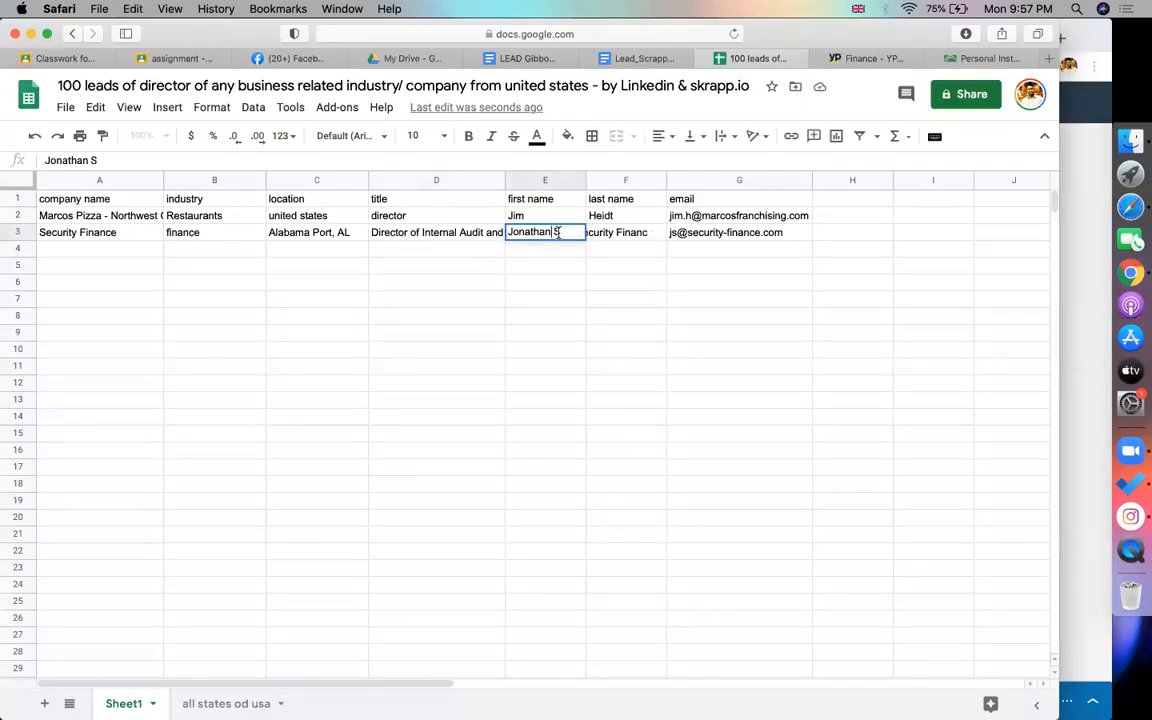
pyautogui.press('Tab')
pyautogui.write('S')
# Review the filled lead rows and select the company name header cell
pyautogui.click(518, 298)
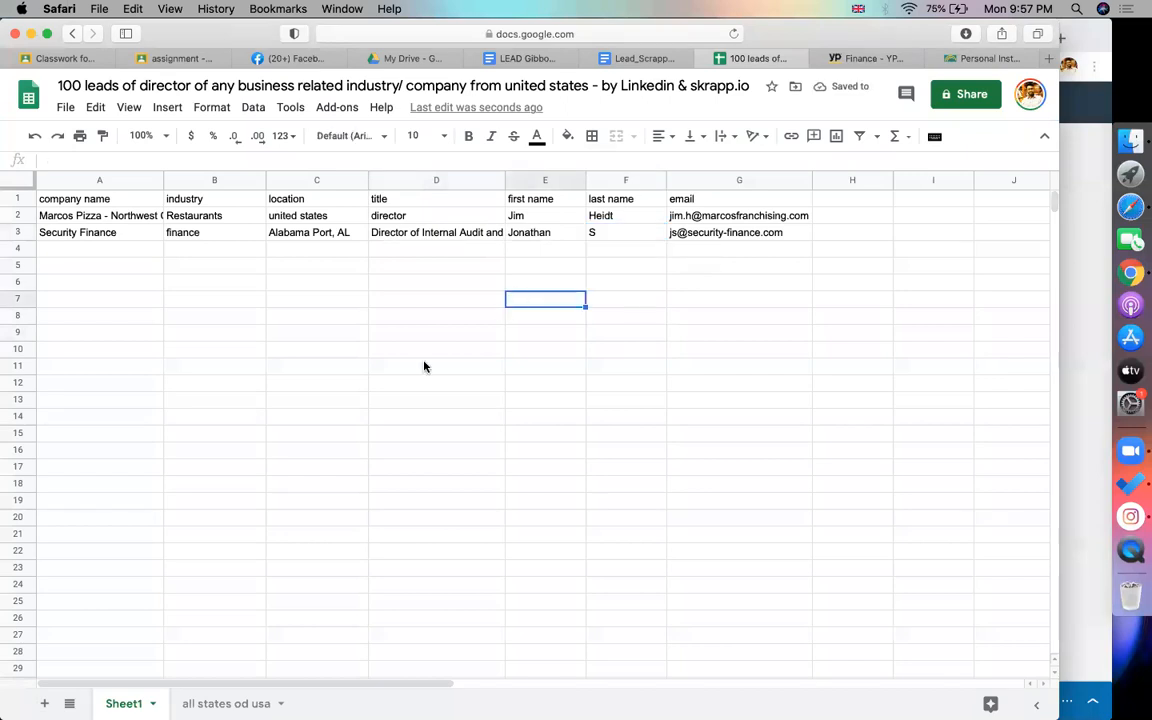
pyautogui.click(424, 368)
pyautogui.click(60, 215)
pyautogui.moveTo(60, 215); pyautogui.dragTo(95, 424)
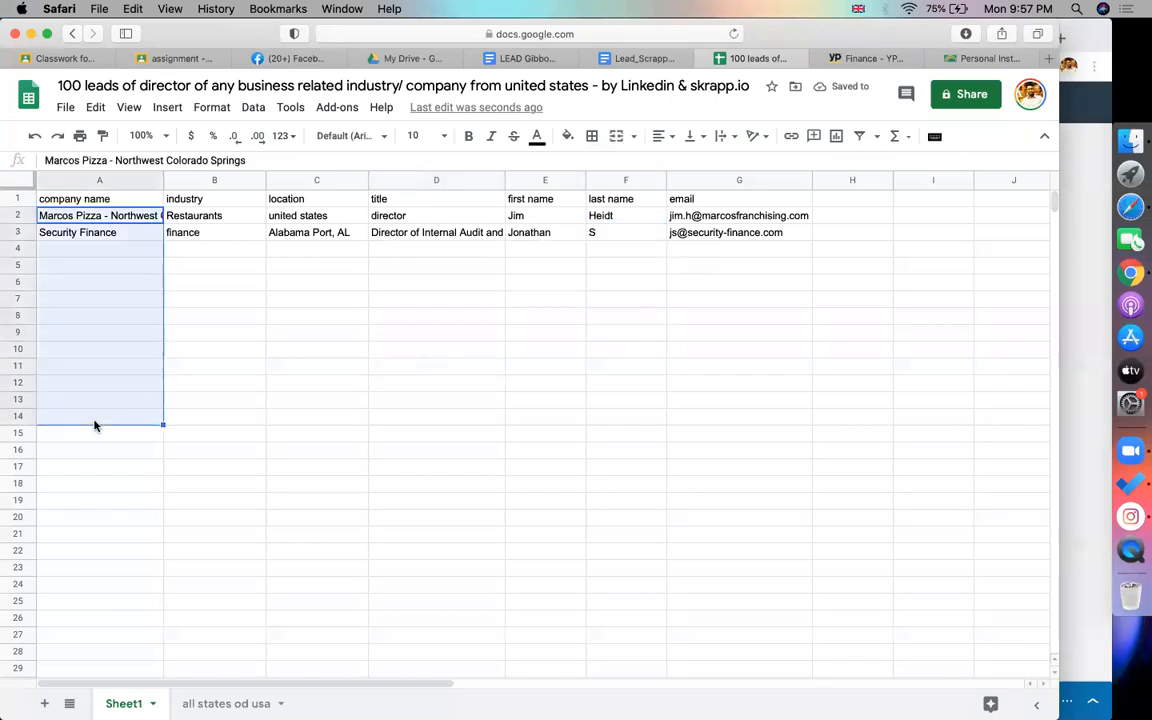
pyautogui.click(404, 424)
pyautogui.click(538, 498)
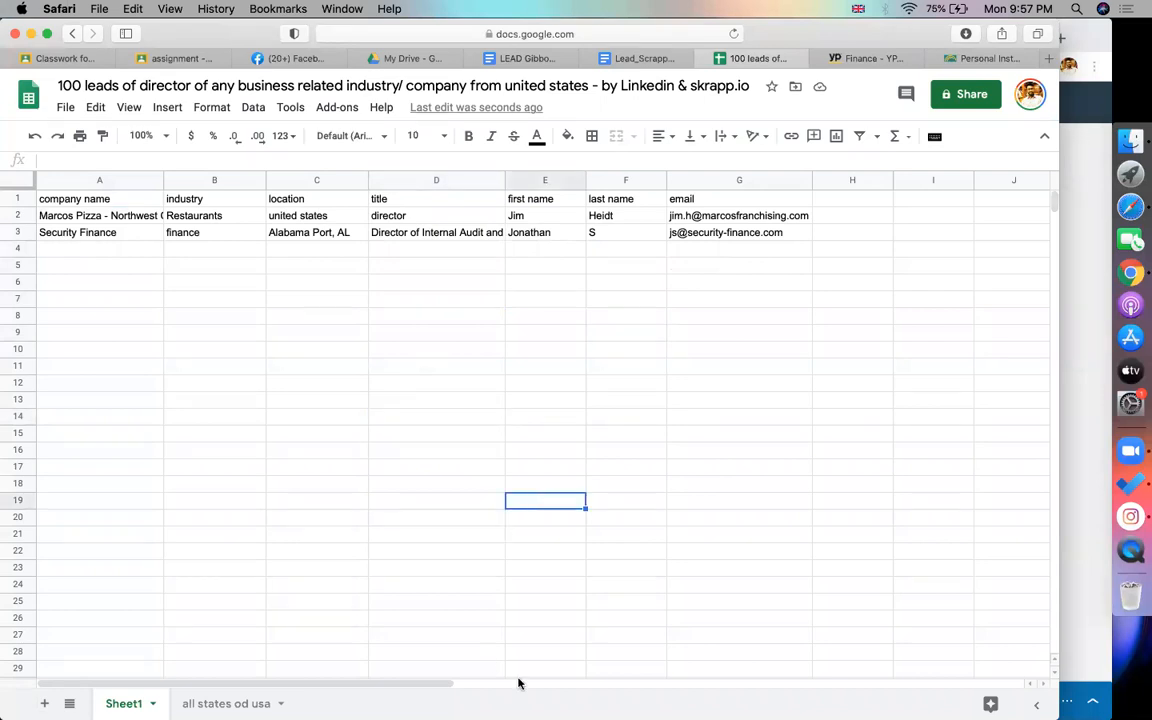
pyautogui.click(662, 451)
pyautogui.click(362, 372)
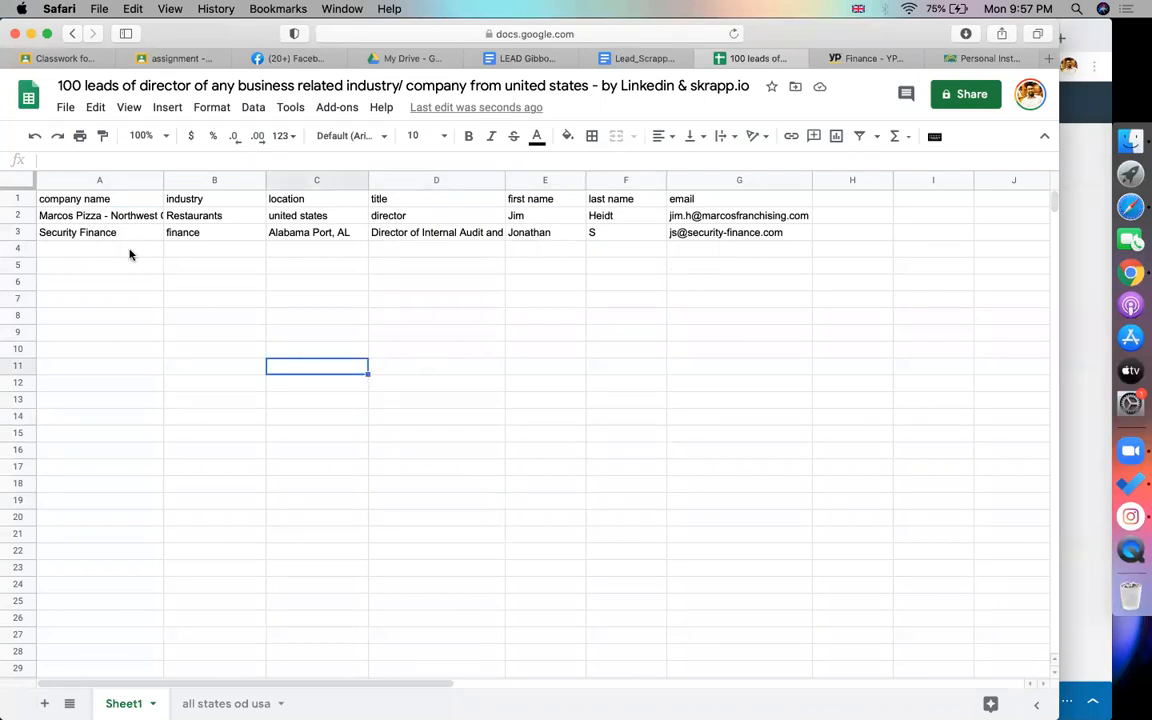
pyautogui.click(94, 201)
# Make the spreadsheet viewable by anyone with the link and copy its share link
pyautogui.click(965, 100)
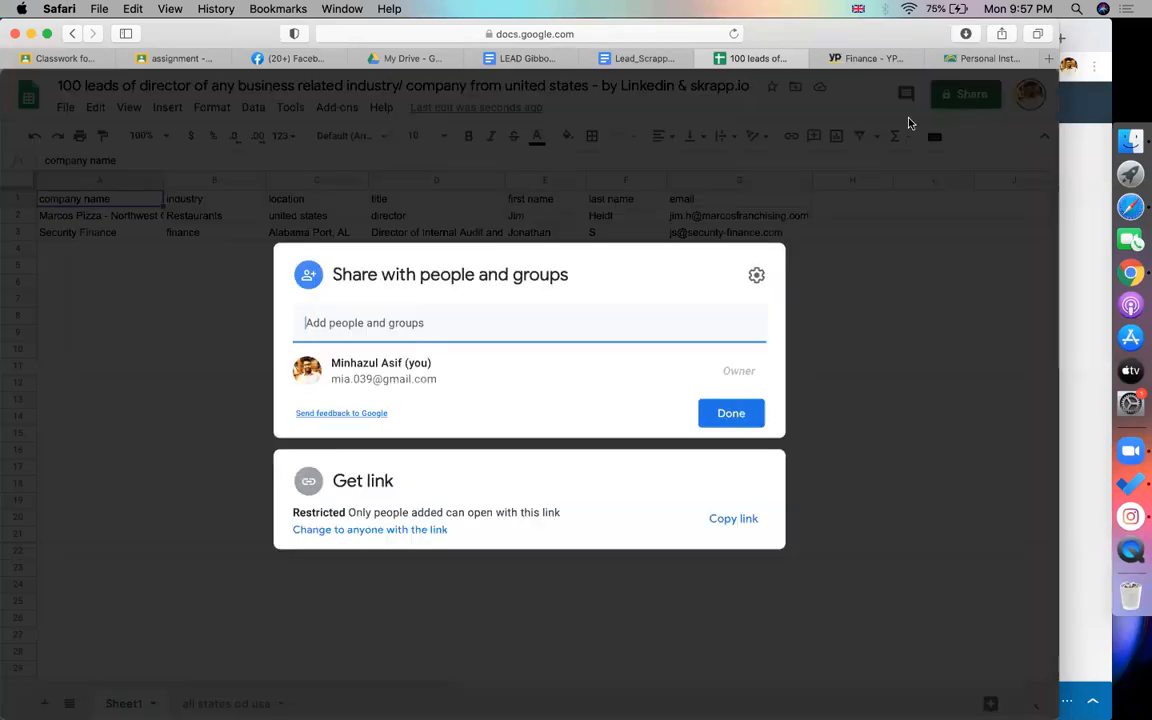
pyautogui.click(354, 533)
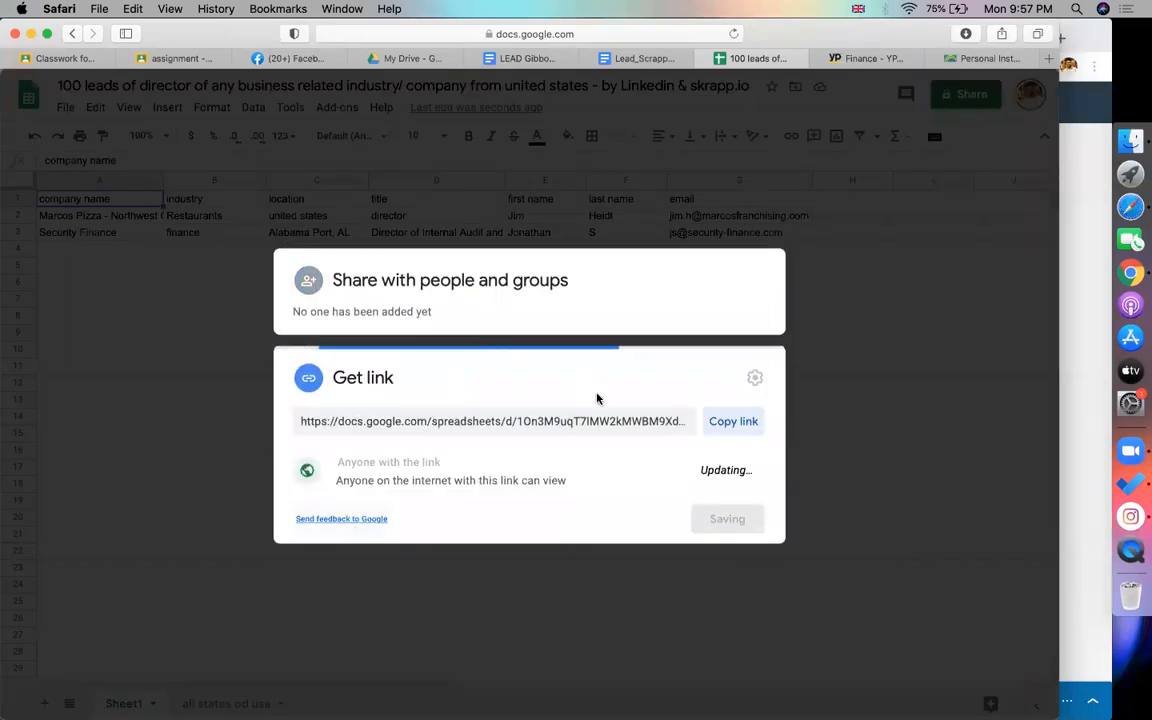
pyautogui.click(726, 424)
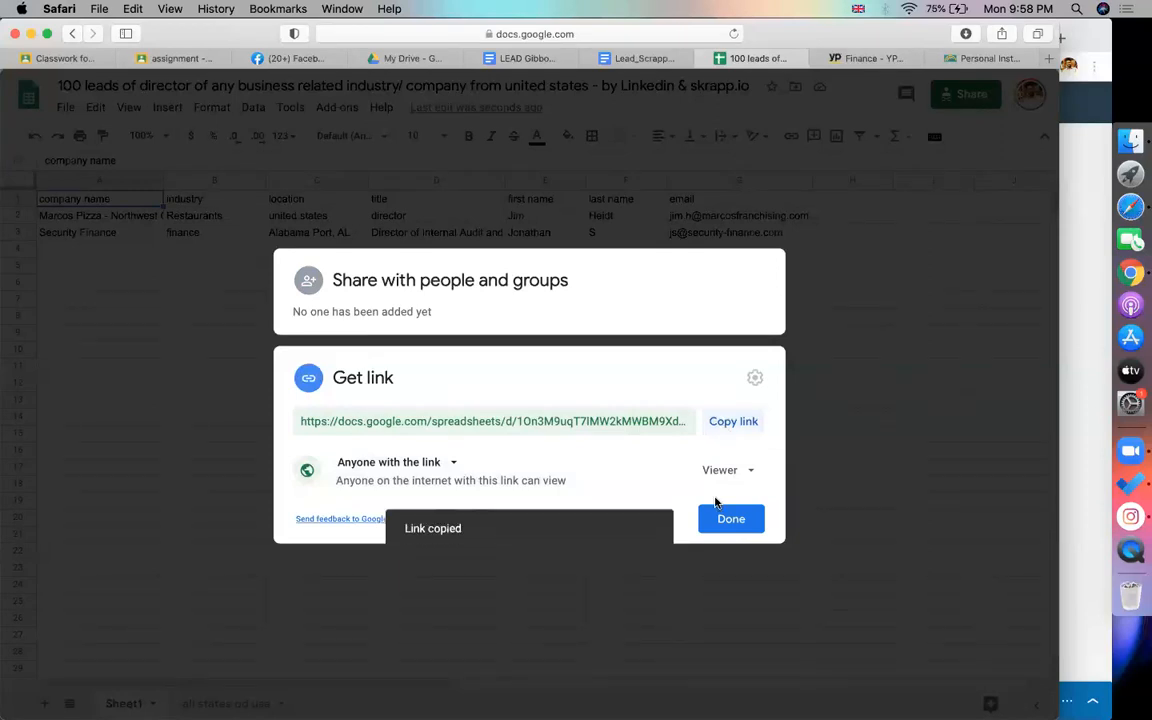
pyautogui.click(725, 521)
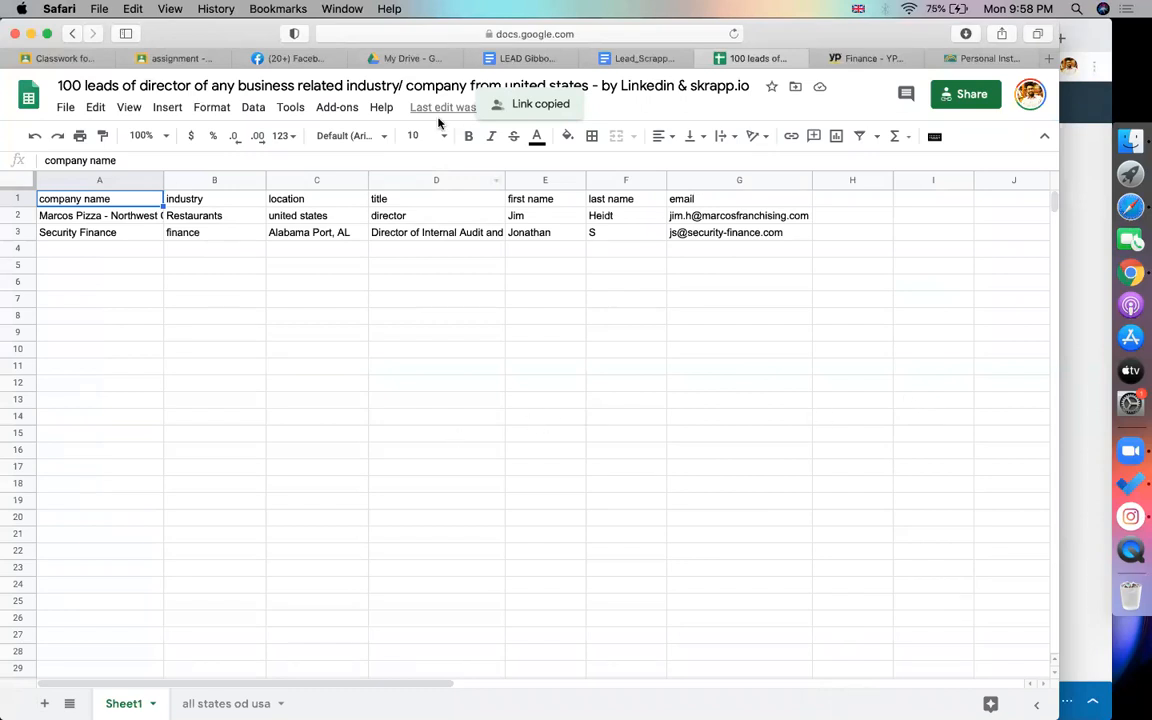
# Select the empty cells A5 to A18 in the lead table
pyautogui.click(497, 367)
pyautogui.click(655, 332)
pyautogui.click(765, 316)
pyautogui.moveTo(69, 268); pyautogui.dragTo(110, 484)
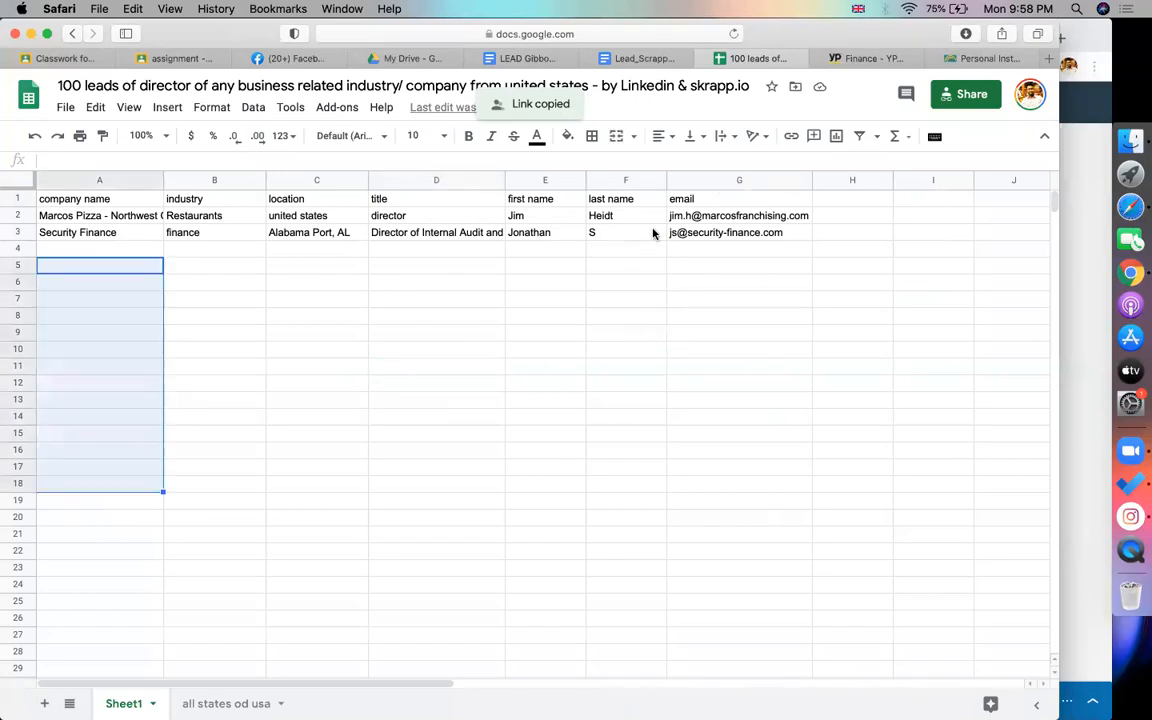
# Create a new Classroom assignment titled "assignment(LinkedIn - scrap.io)"
pyautogui.click(170, 58)
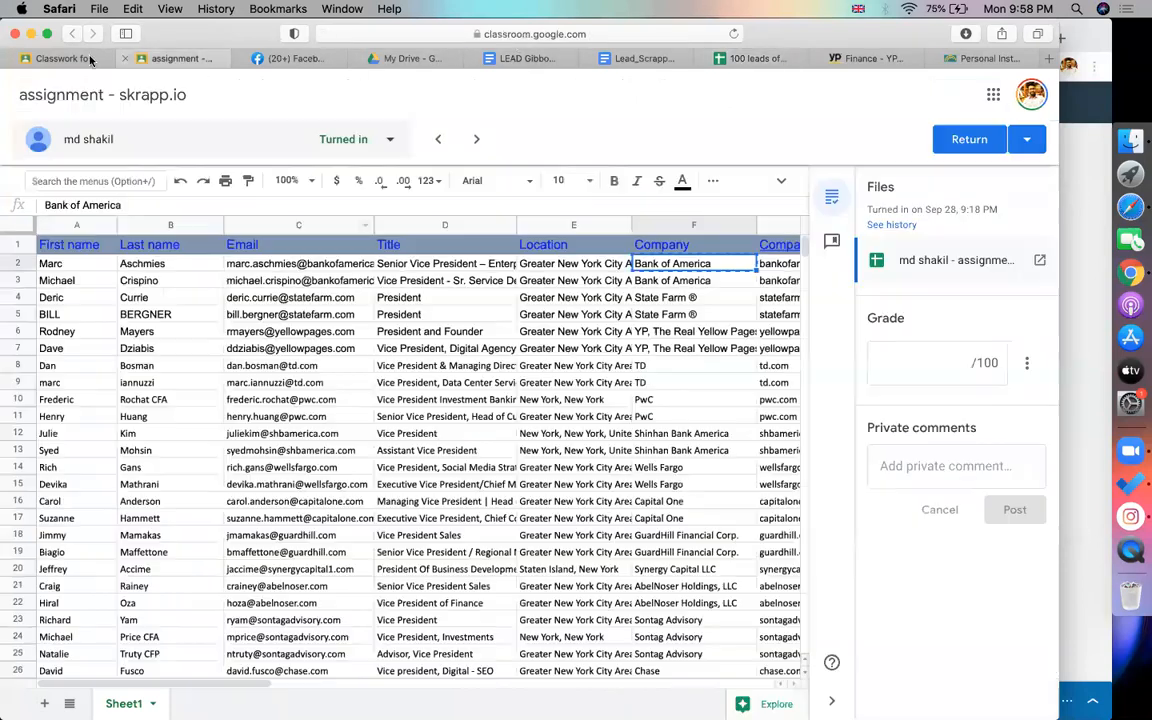
pyautogui.click(65, 58)
pyautogui.click(280, 153)
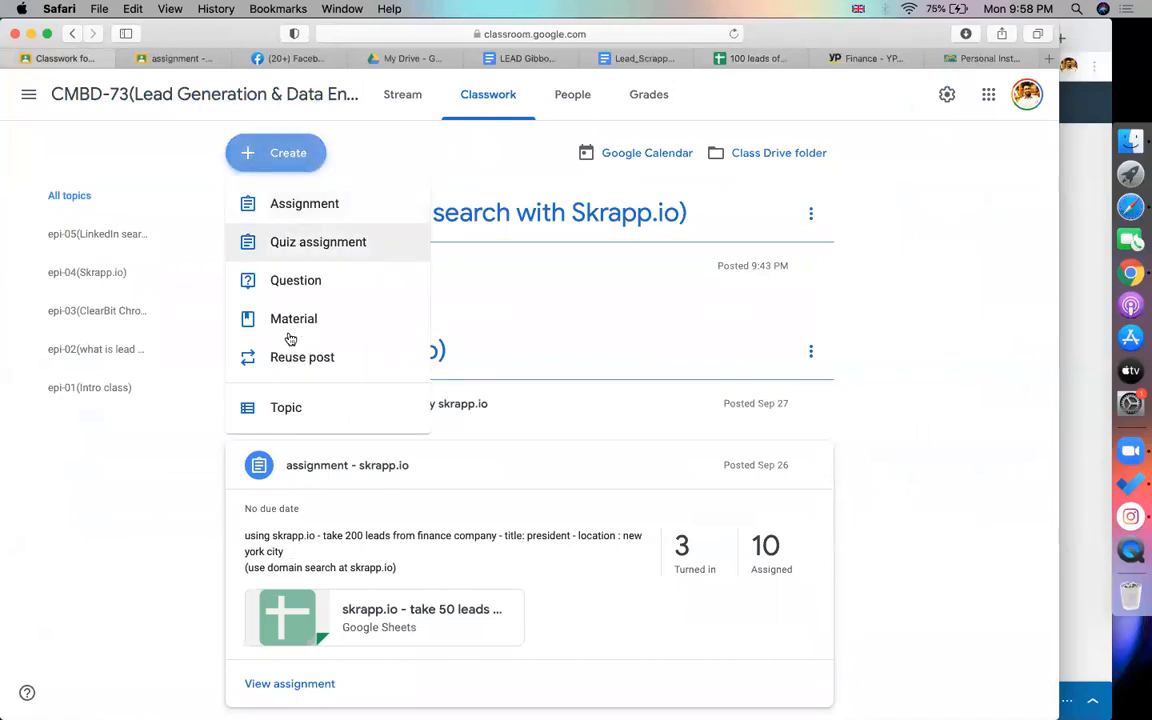
pyautogui.click(290, 205)
pyautogui.write('assi')
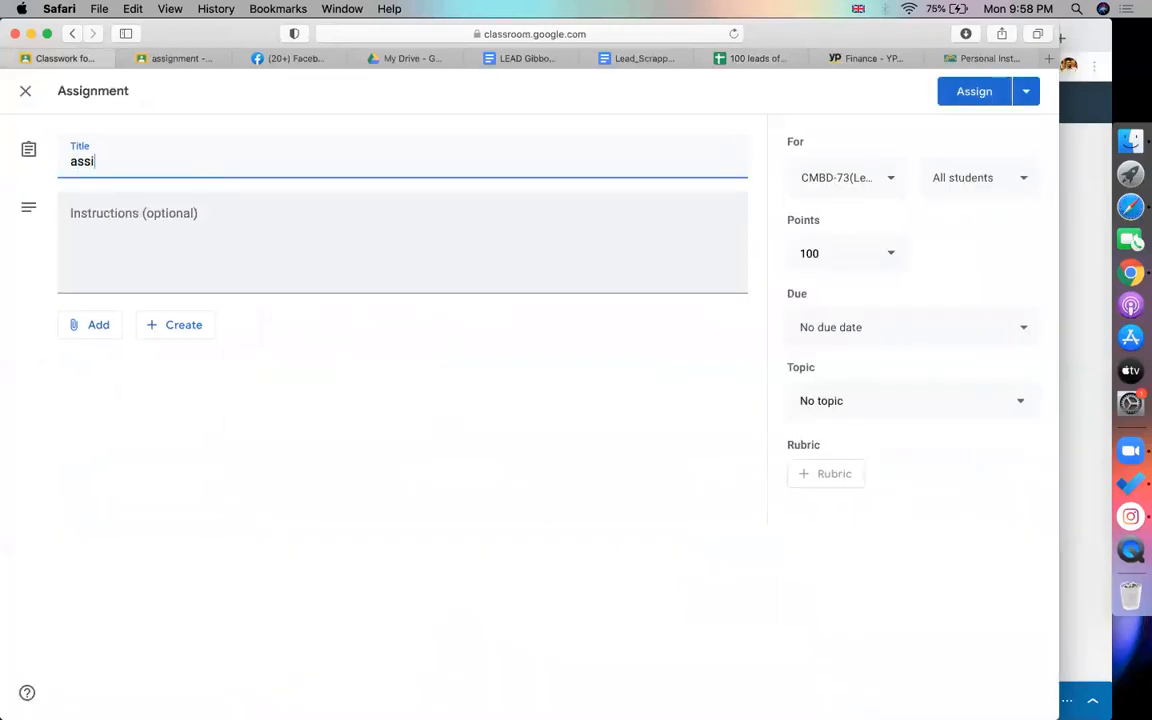
pyautogui.write('gnment(linkedin -')
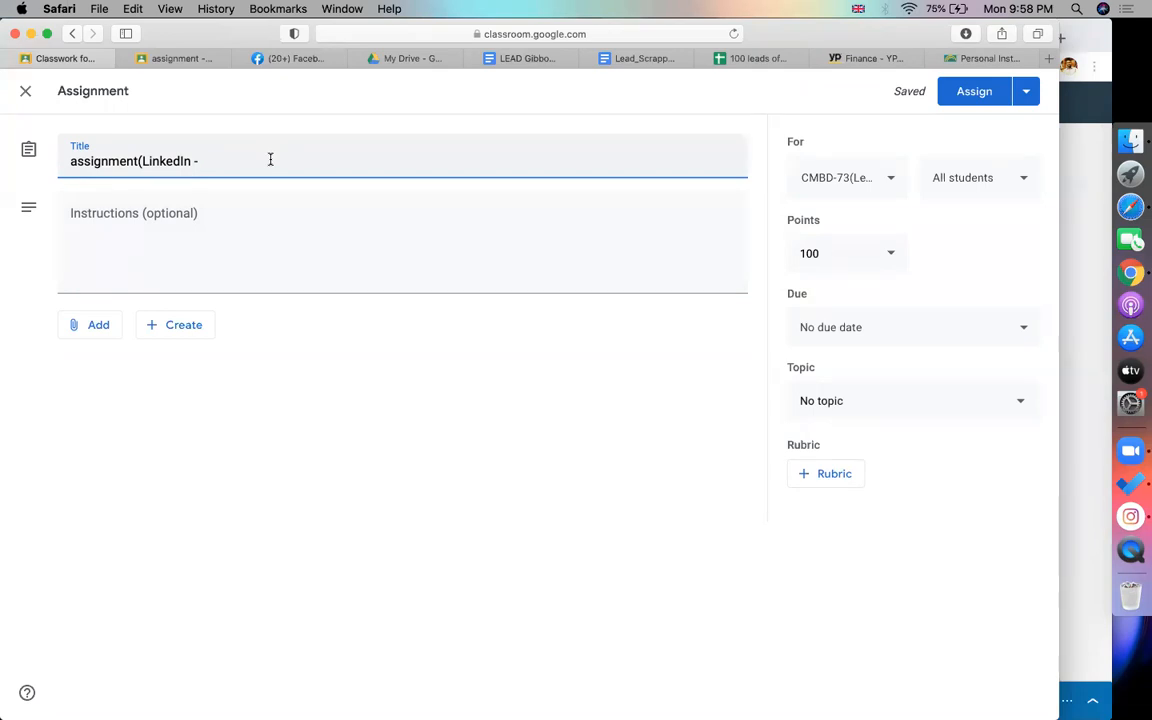
pyautogui.write('s')
pyautogui.write('krapp')
pyautogui.press('BackSpace')
pyautogui.press('BackSpace')
pyautogui.press('BackSpace')
pyautogui.press('BackSpace')
pyautogui.press('BackSpace')
pyautogui.write('crap.io)')
pyautogui.click(153, 198)
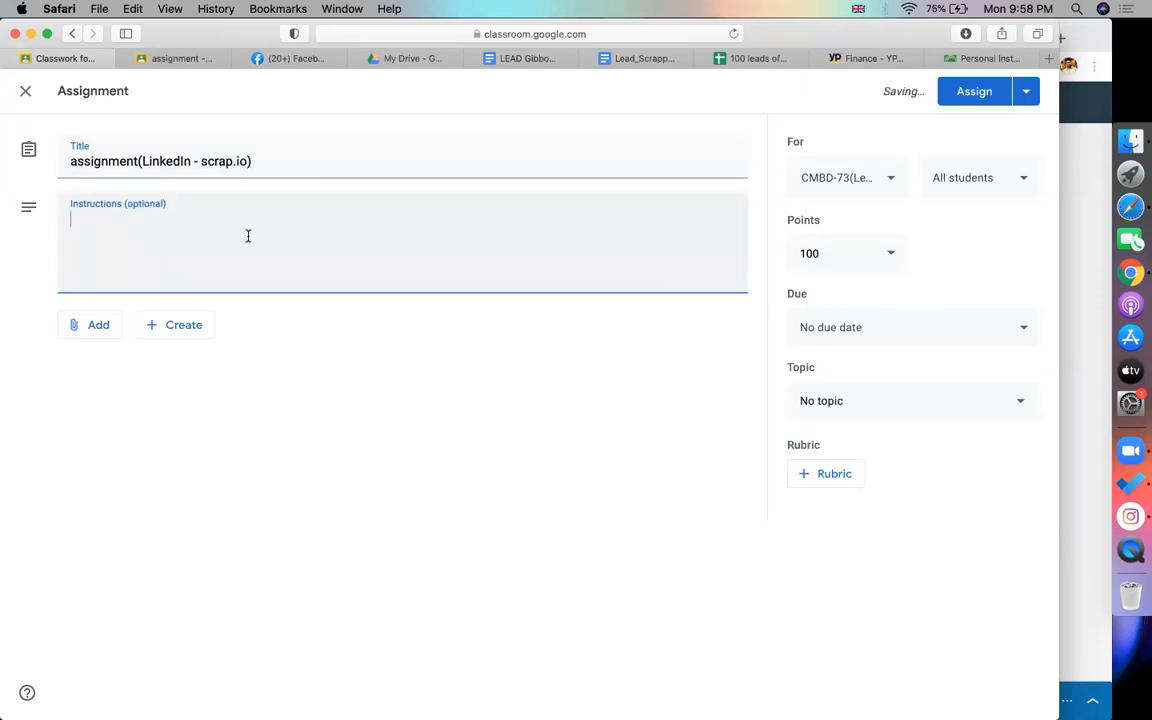
# Attach the spreadsheet link, file the assignment under topic epi-05, and assign it
pyautogui.click(92, 330)
pyautogui.click(114, 385)
pyautogui.press('super+v')
pyautogui.press('Return')
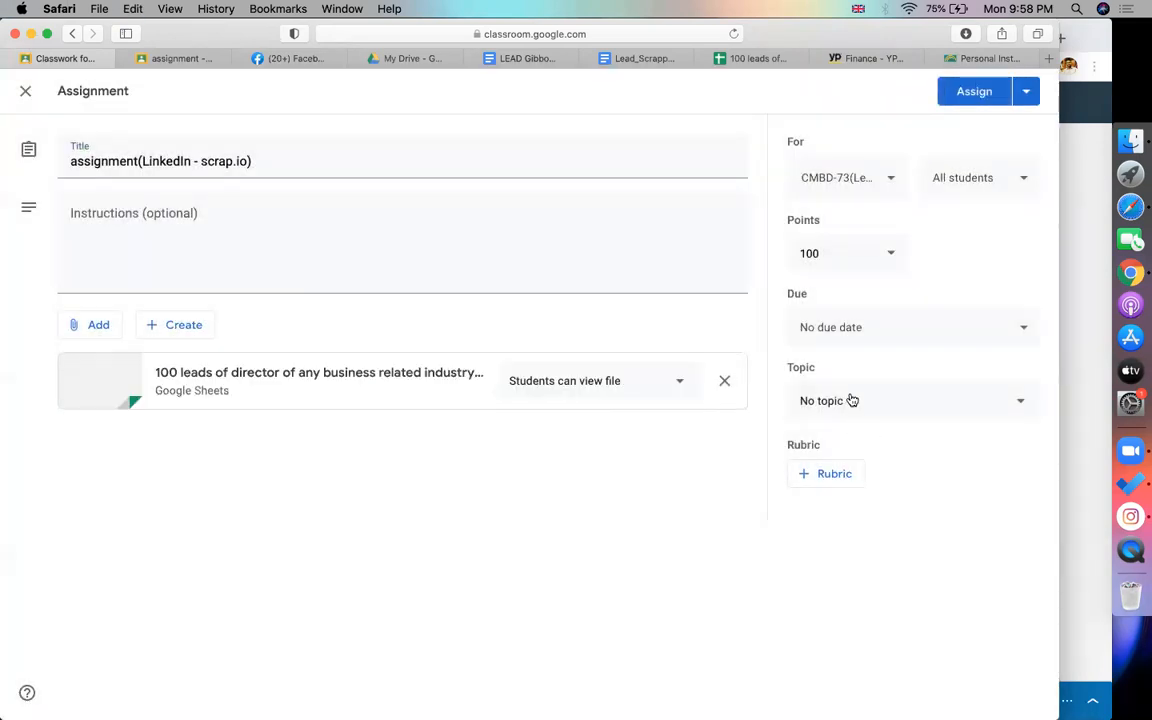
pyautogui.click(851, 400)
pyautogui.click(882, 642)
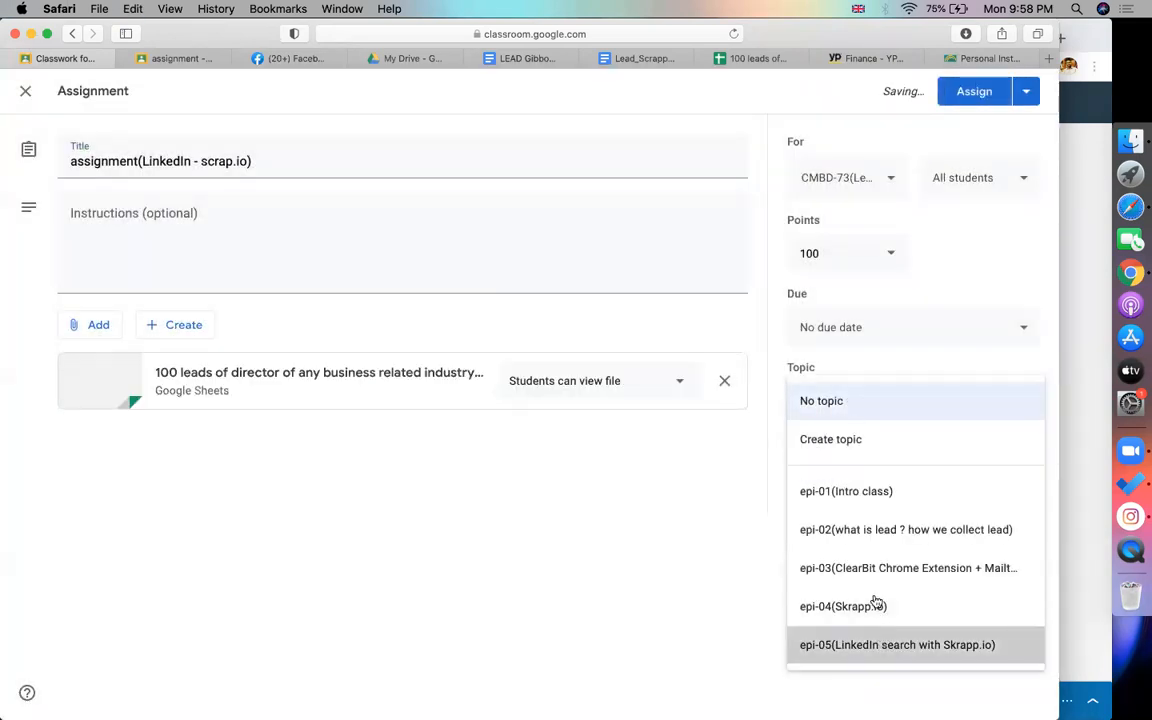
pyautogui.click(957, 91)
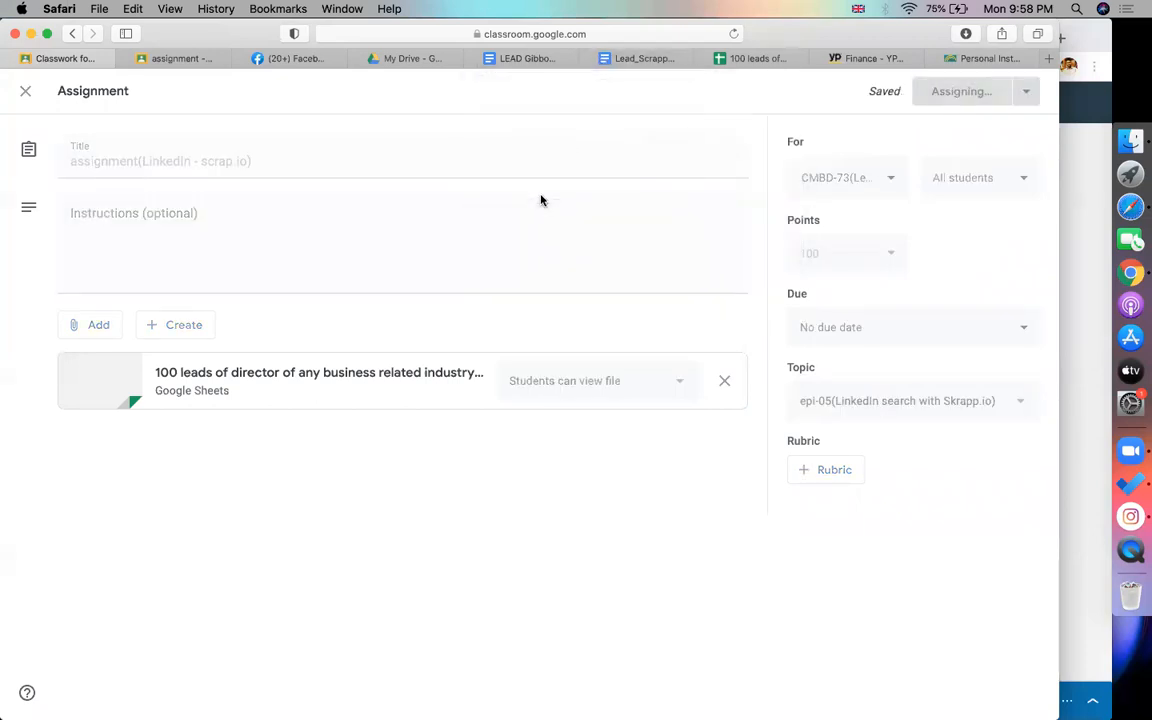
pyautogui.press('super+Tab')
# In the Skrapp.io notes, open the BULK Finder LinkedIn people-search link in a new tab
pyautogui.click(440, 38)
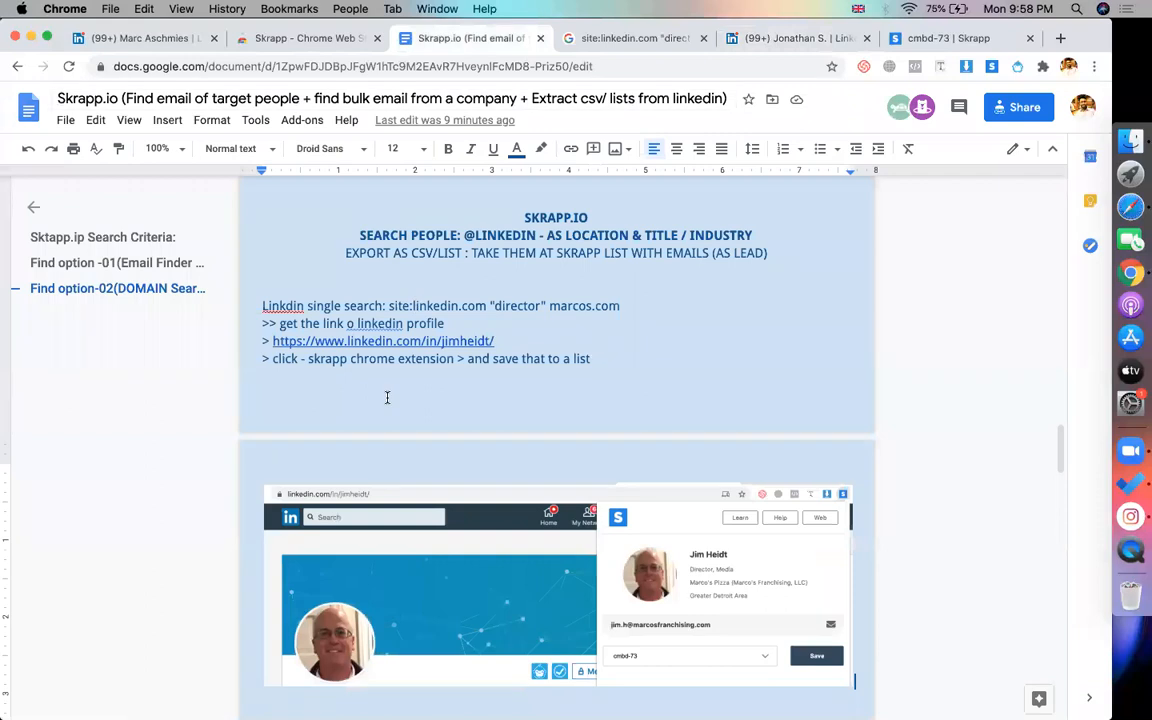
pyautogui.scroll(-1, 728, 377)
pyautogui.scroll(-6, 728, 377)
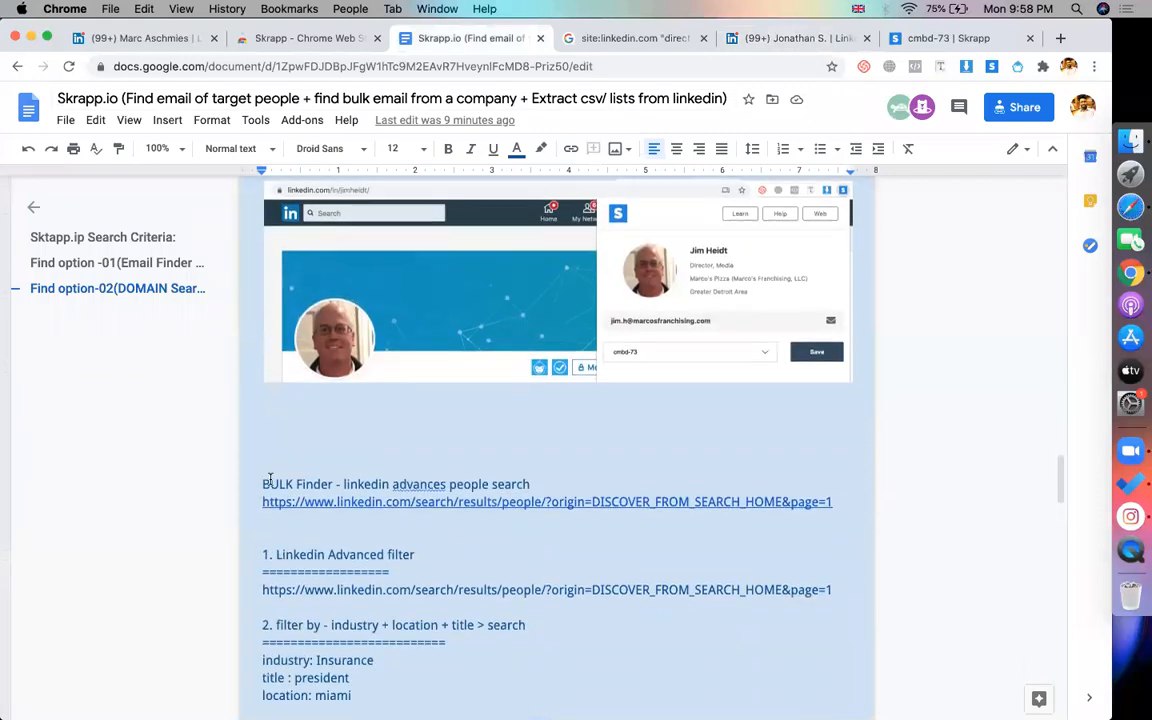
pyautogui.click(322, 478)
pyautogui.scroll(-1, 322, 481)
pyautogui.click(350, 473)
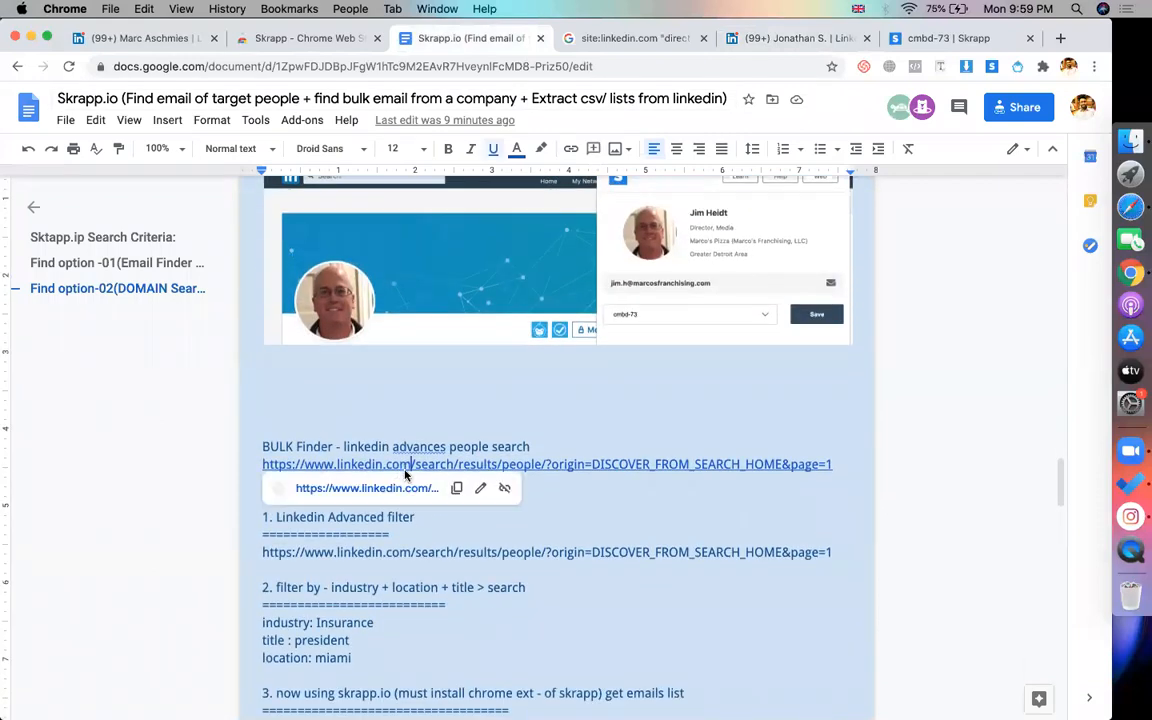
pyautogui.click(375, 483)
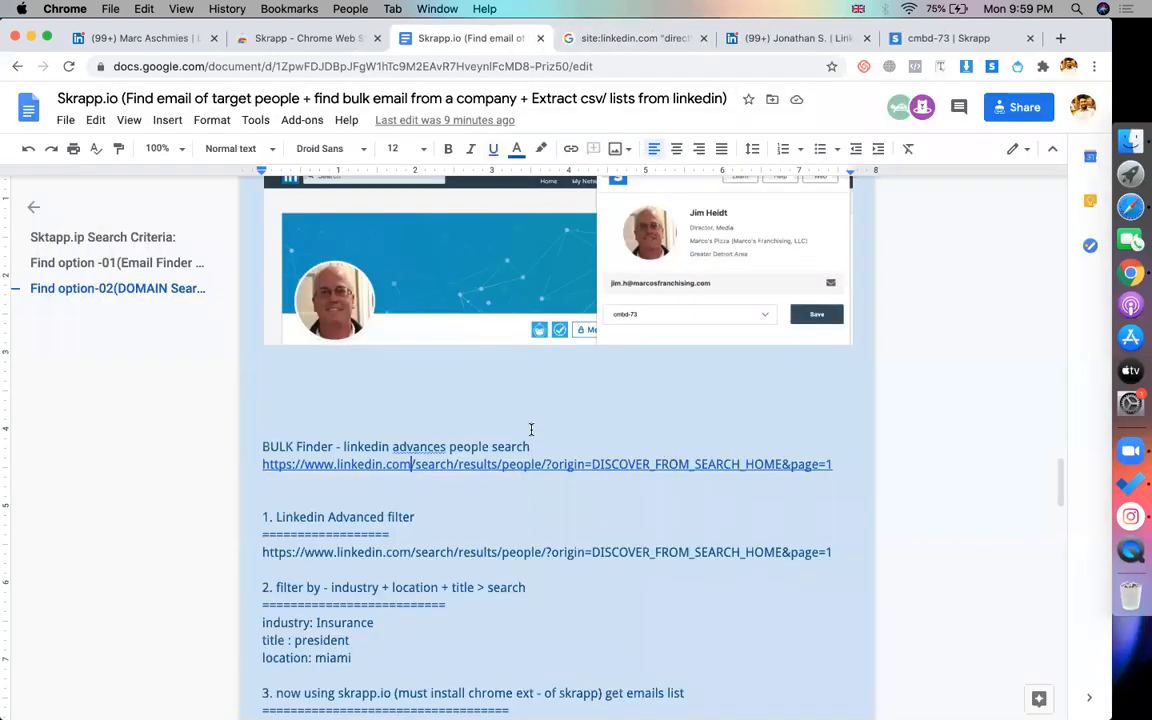
# Back in the notes document, highlight the BULK Finder heading line
pyautogui.click(380, 401)
pyautogui.scroll(1, 379, 403)
pyautogui.scroll(1, 379, 403)
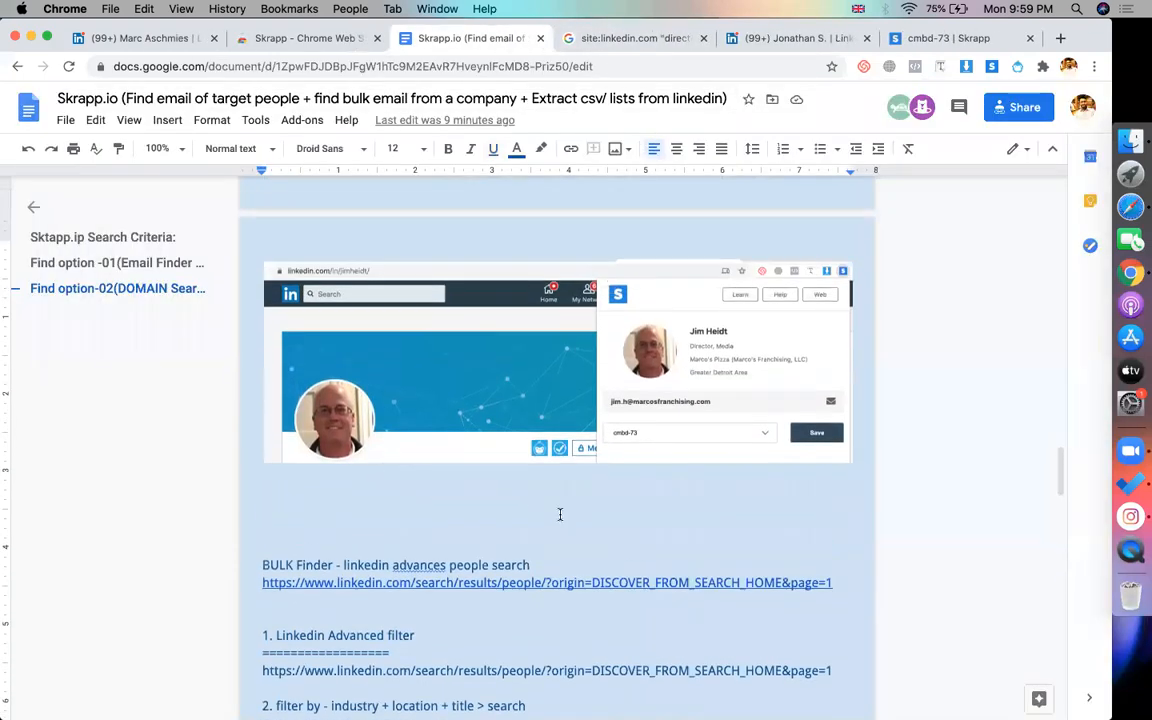
pyautogui.moveTo(530, 565); pyautogui.dragTo(226, 567)
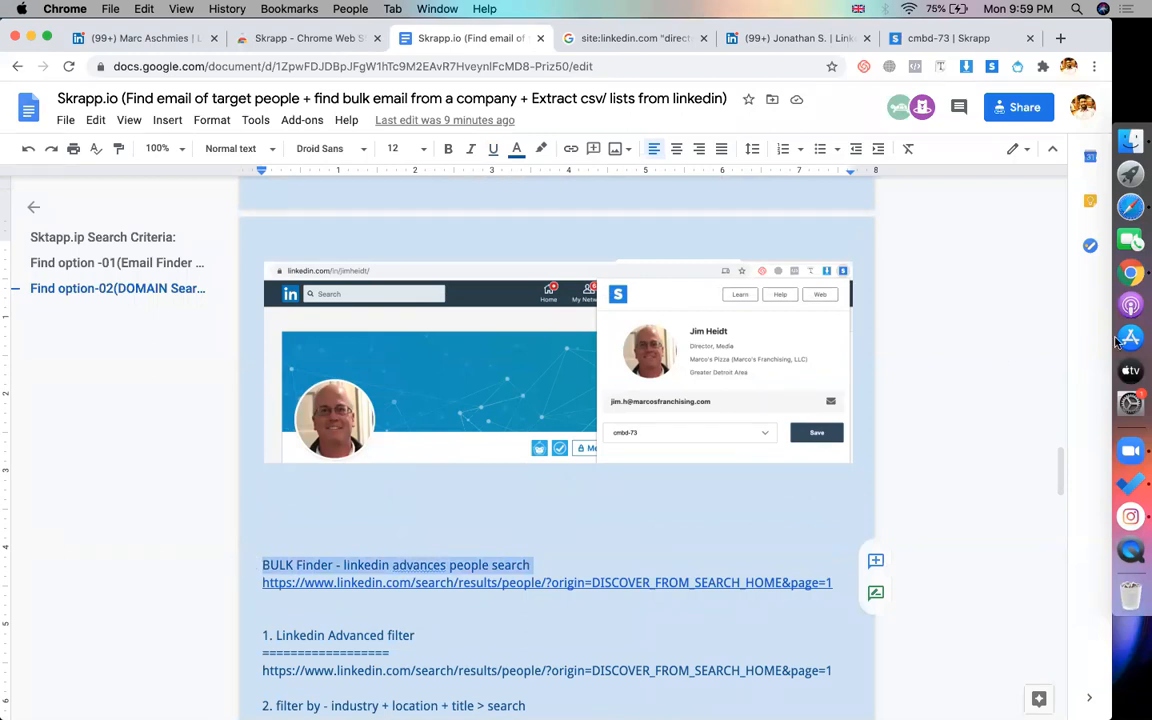
pyautogui.click(933, 310)
pyautogui.scroll(-1, 712, 464)
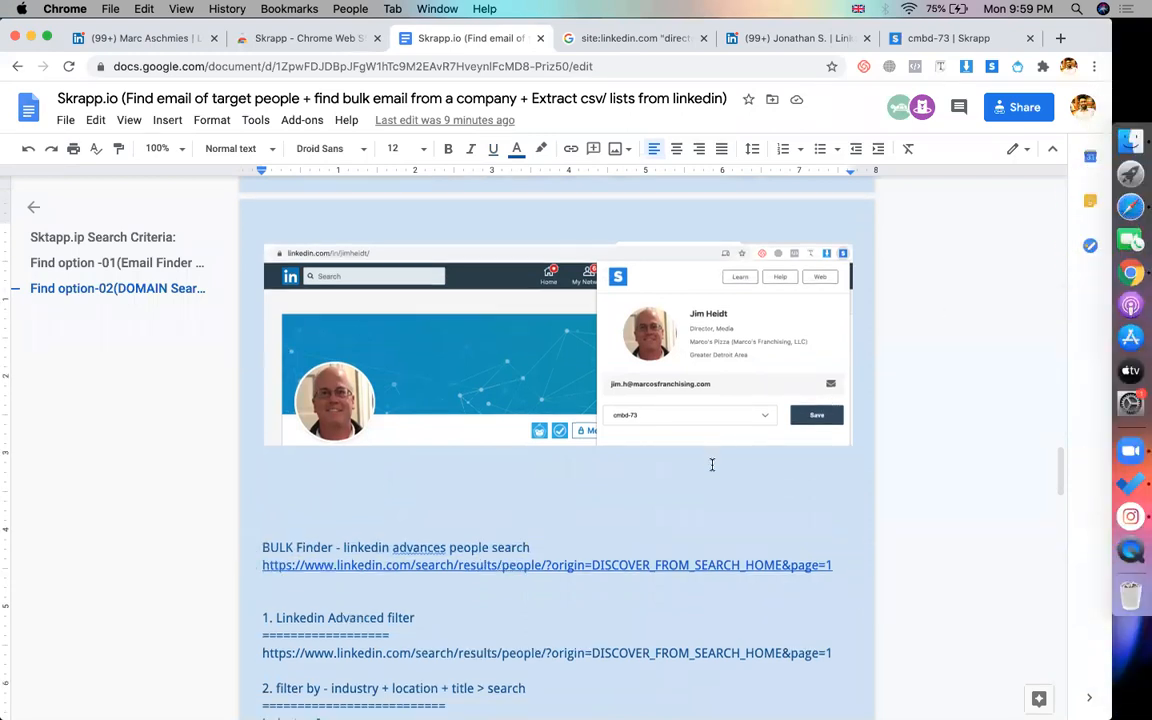
pyautogui.scroll(-3, 712, 464)
pyautogui.keyDown('shift'); pyautogui.click(266, 423); pyautogui.keyUp('shift')
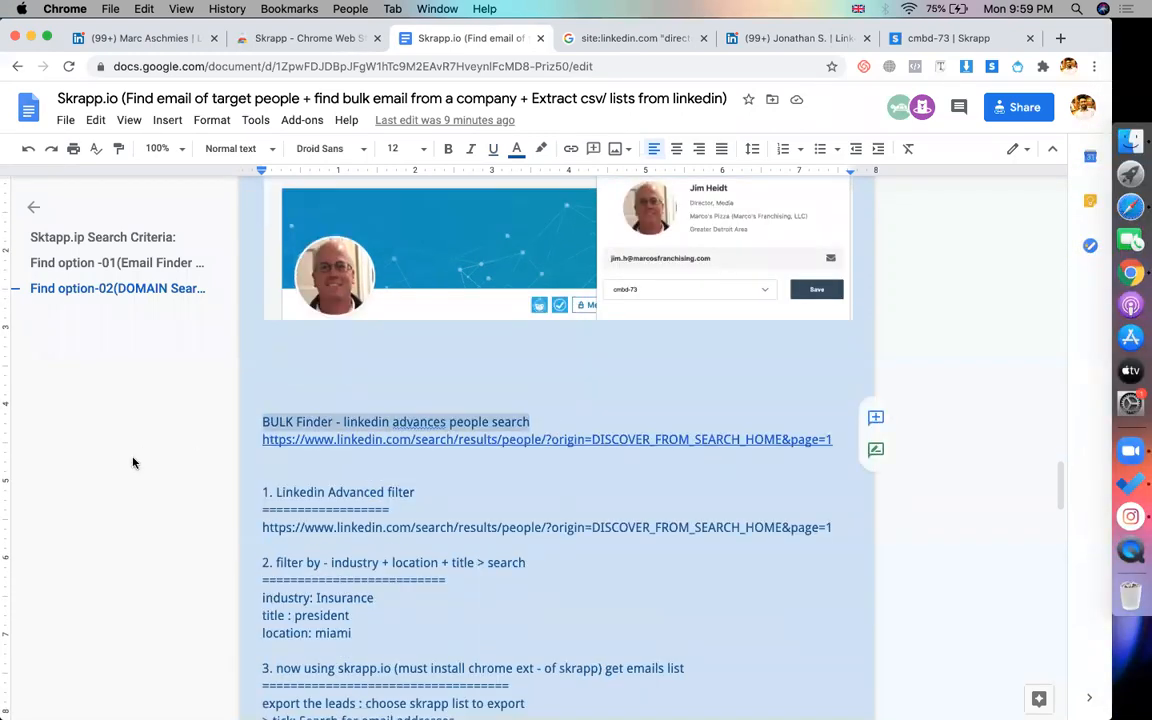
# Pass through the Google directors search results to the Skrapp cmbd-73 lead list
pyautogui.click(629, 40)
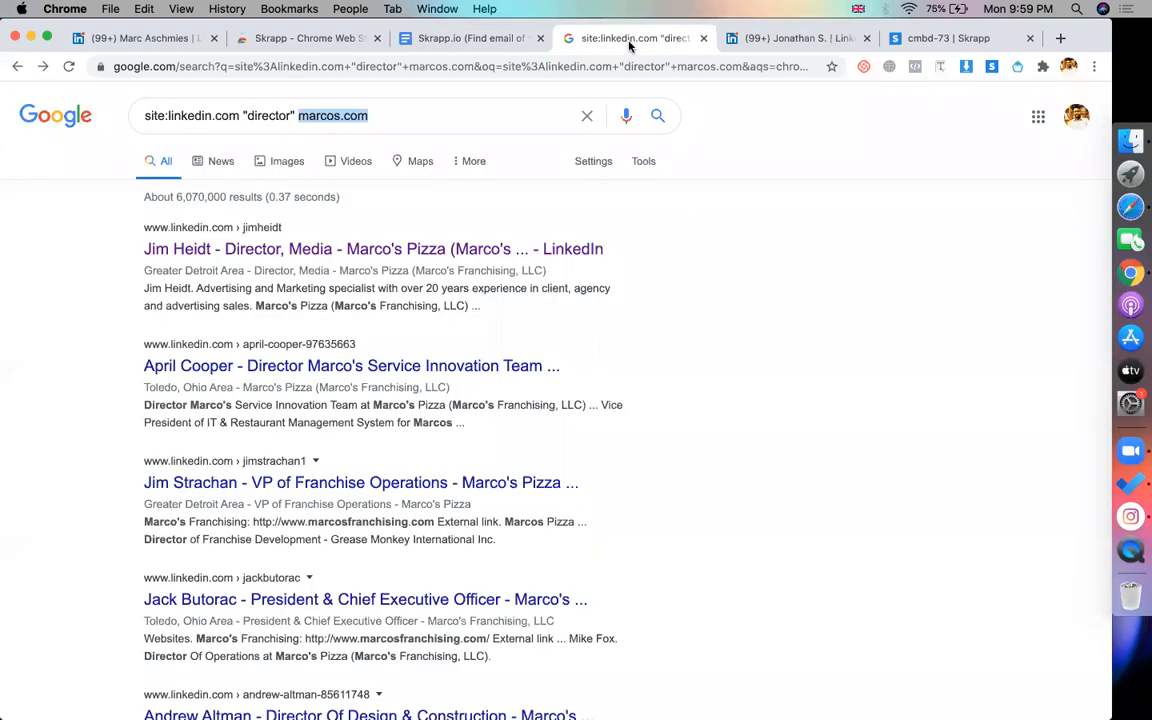
pyautogui.click(873, 261)
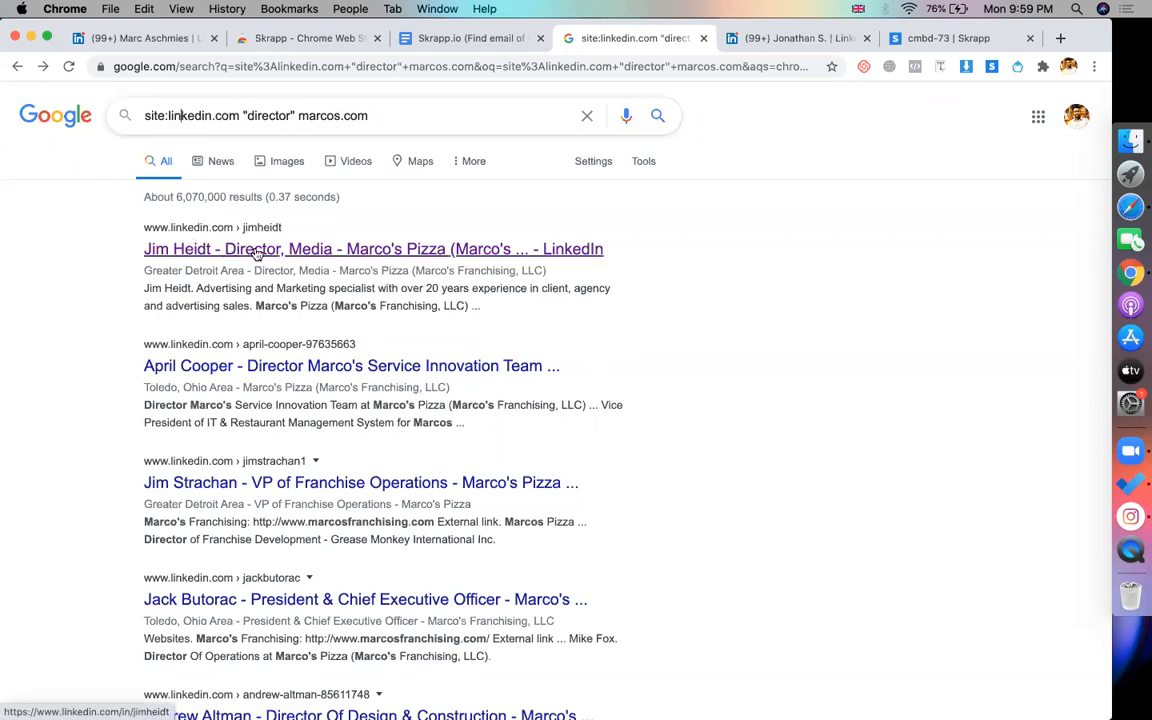
pyautogui.click(895, 40)
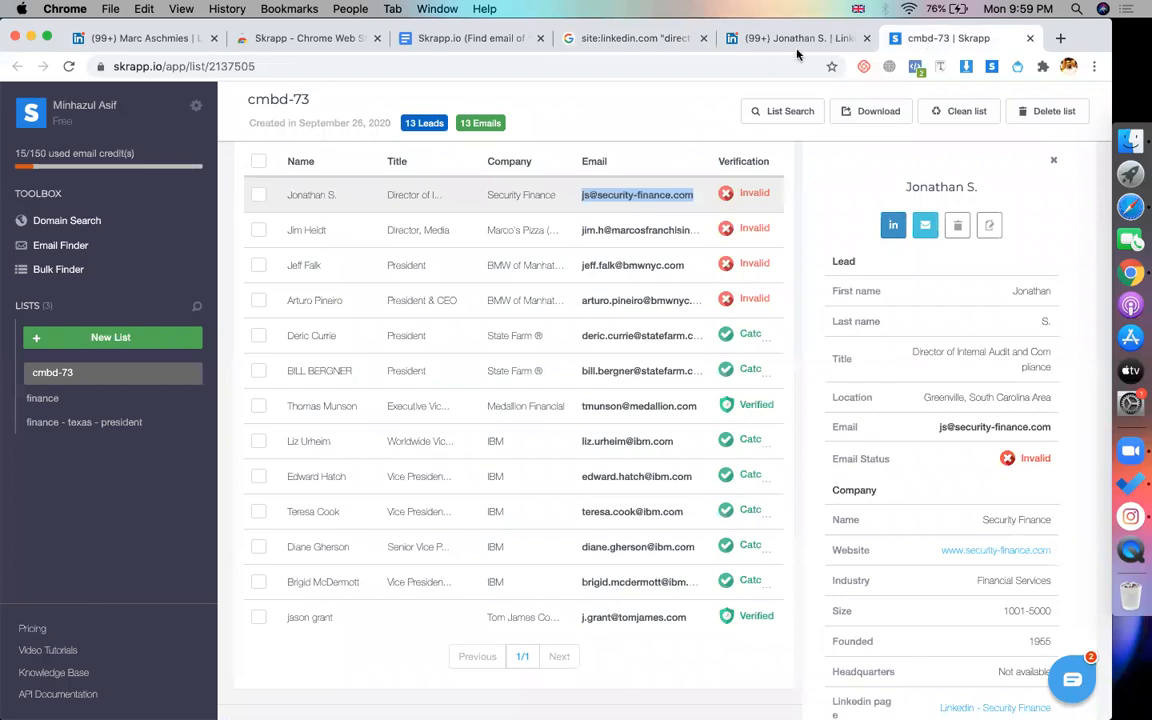
pyautogui.click(652, 108)
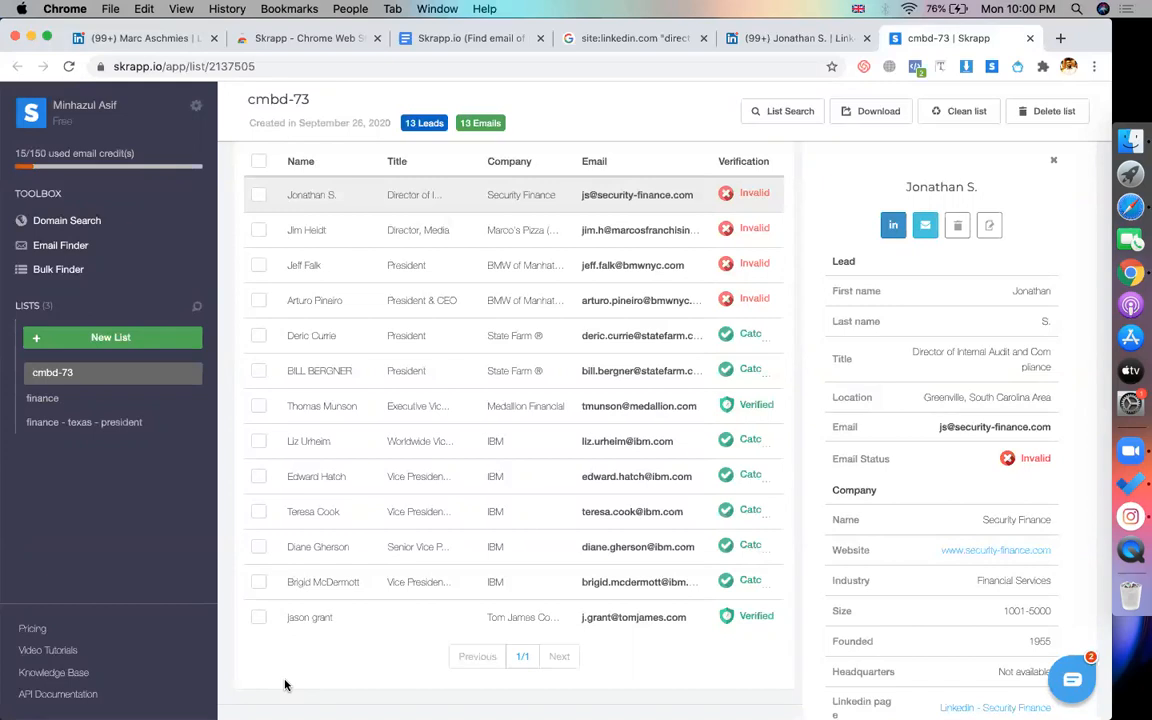
pyautogui.moveTo(1067, 429); pyautogui.dragTo(933, 430)
# Copy the Security Finance lead's email, then go to MailTester and sign in with Google
pyautogui.press('super+c')
pyautogui.click(620, 38)
pyautogui.click(458, 66)
pyautogui.write('mail')
pyautogui.press('Return')
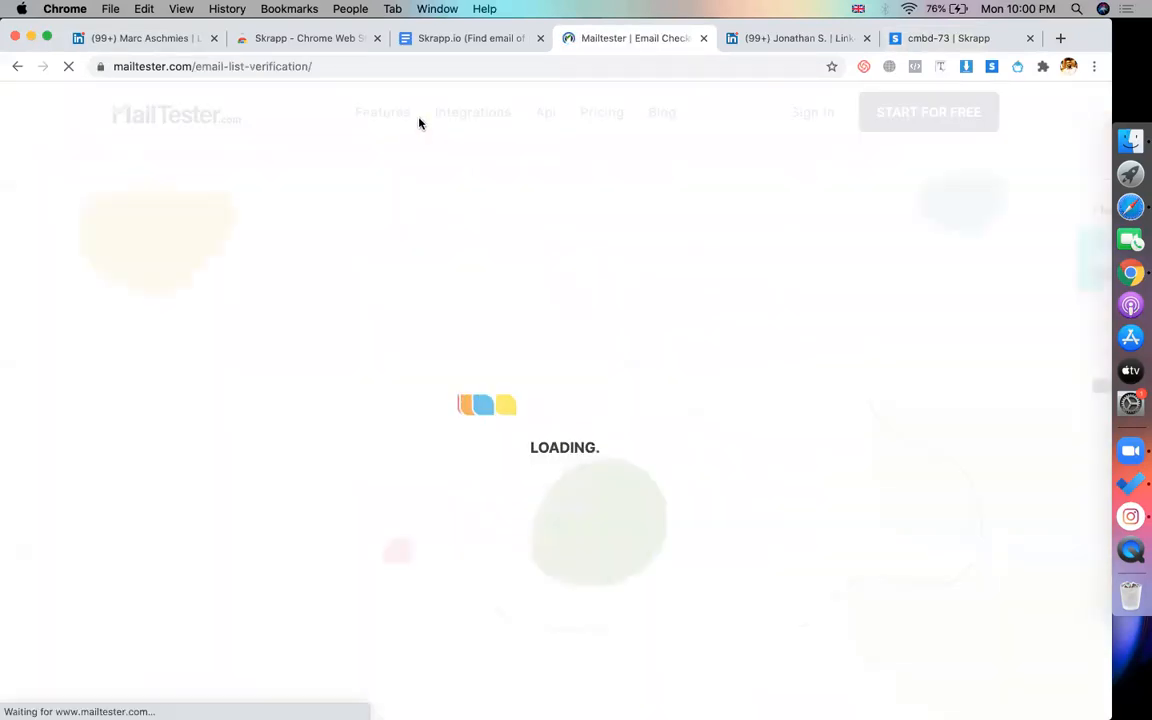
pyautogui.click(800, 120)
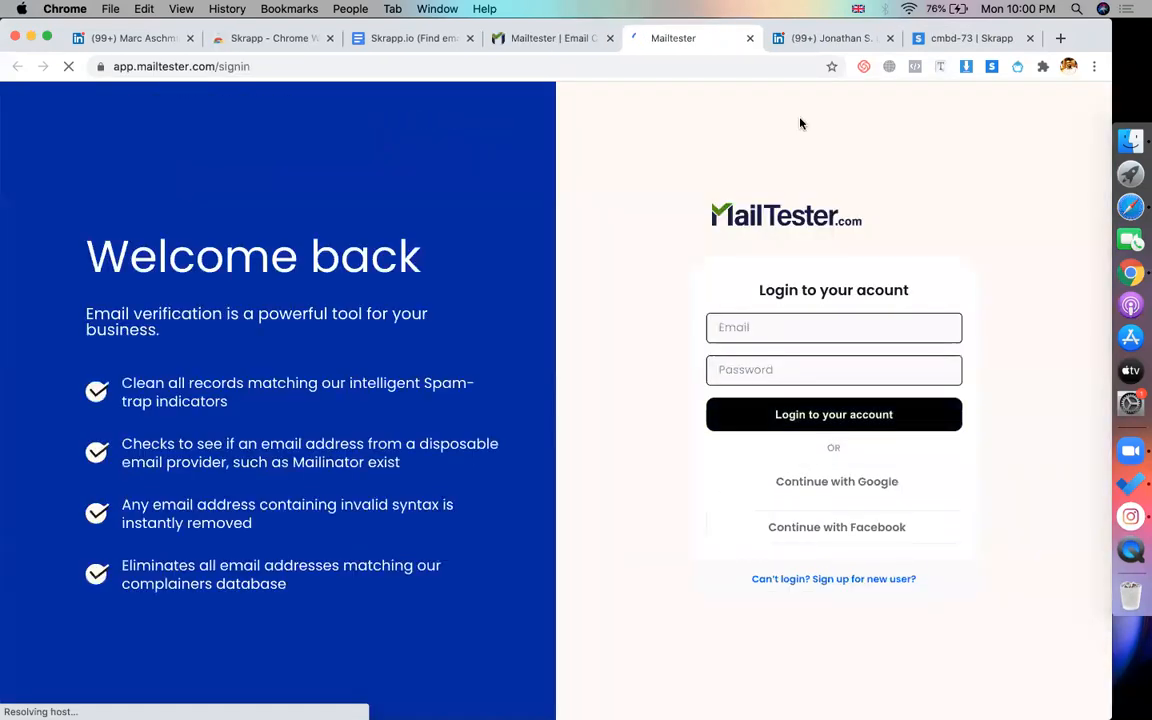
pyautogui.click(836, 480)
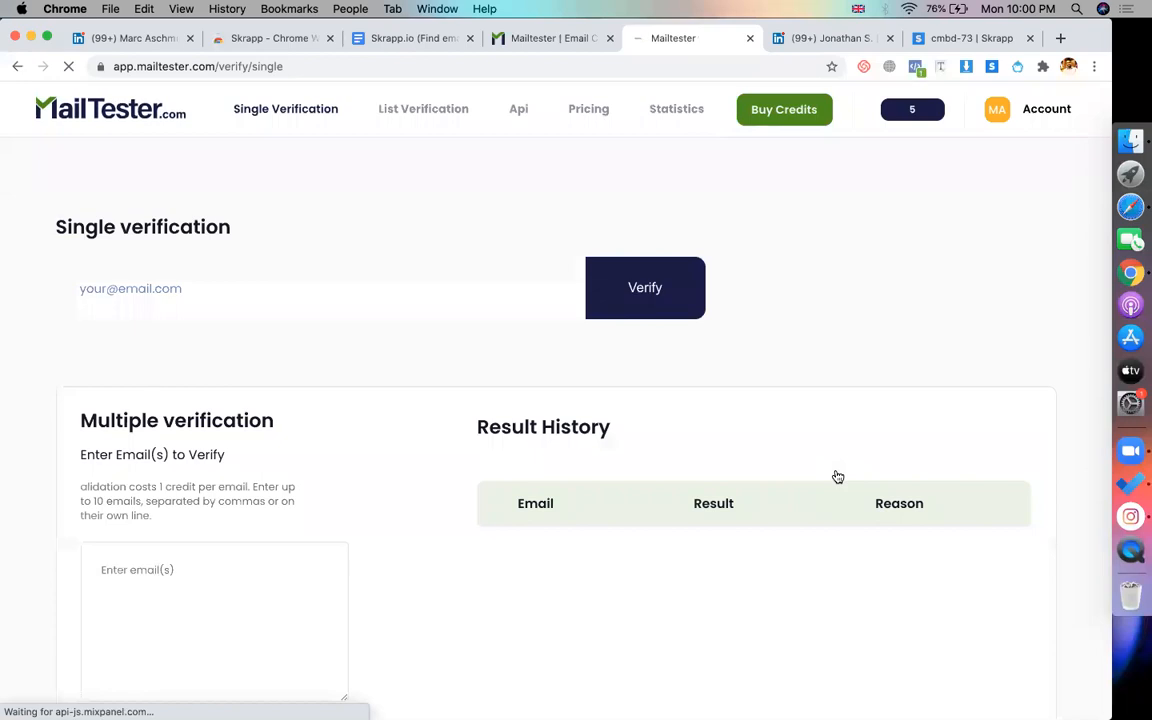
# Verify the pasted email in single verification, getting 'not safe to send: accepts all'
pyautogui.click(121, 291)
pyautogui.press('super+v')
pyautogui.click(614, 288)
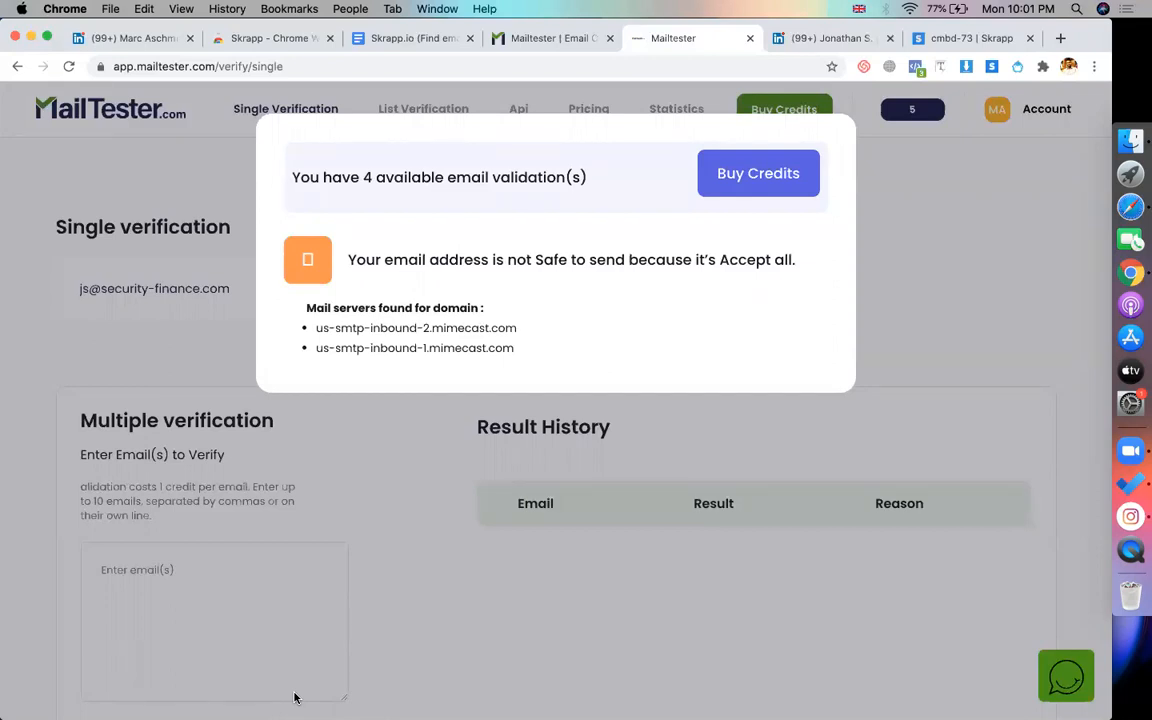
pyautogui.click(178, 388)
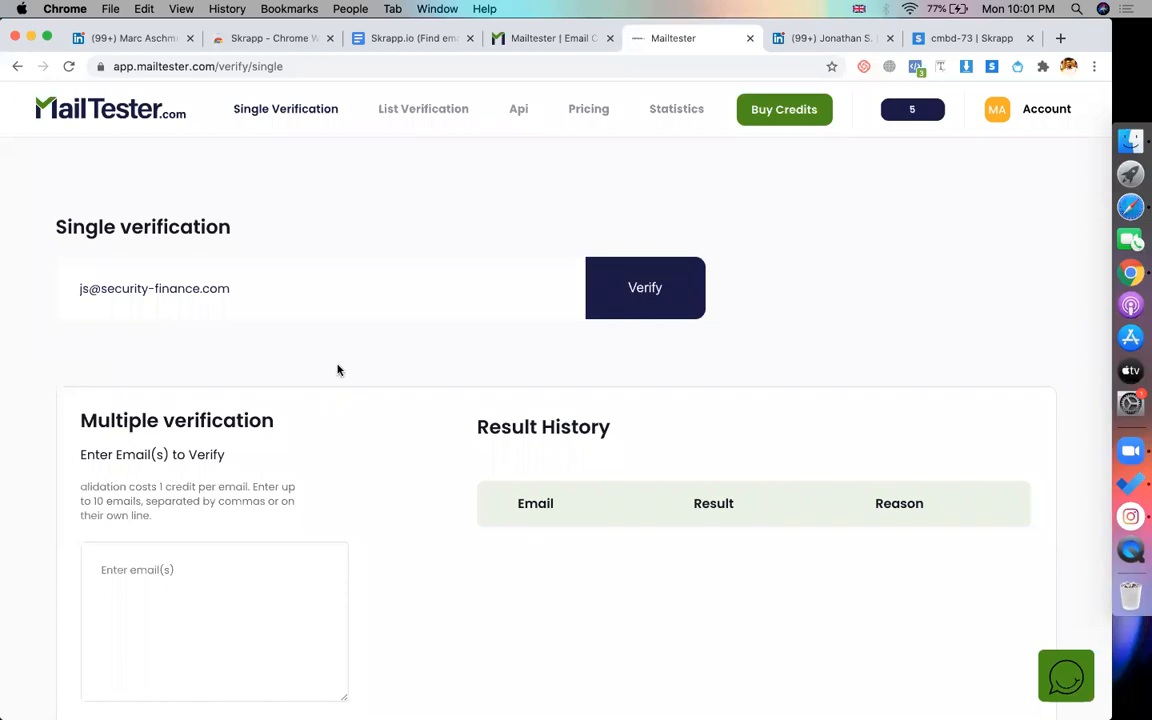